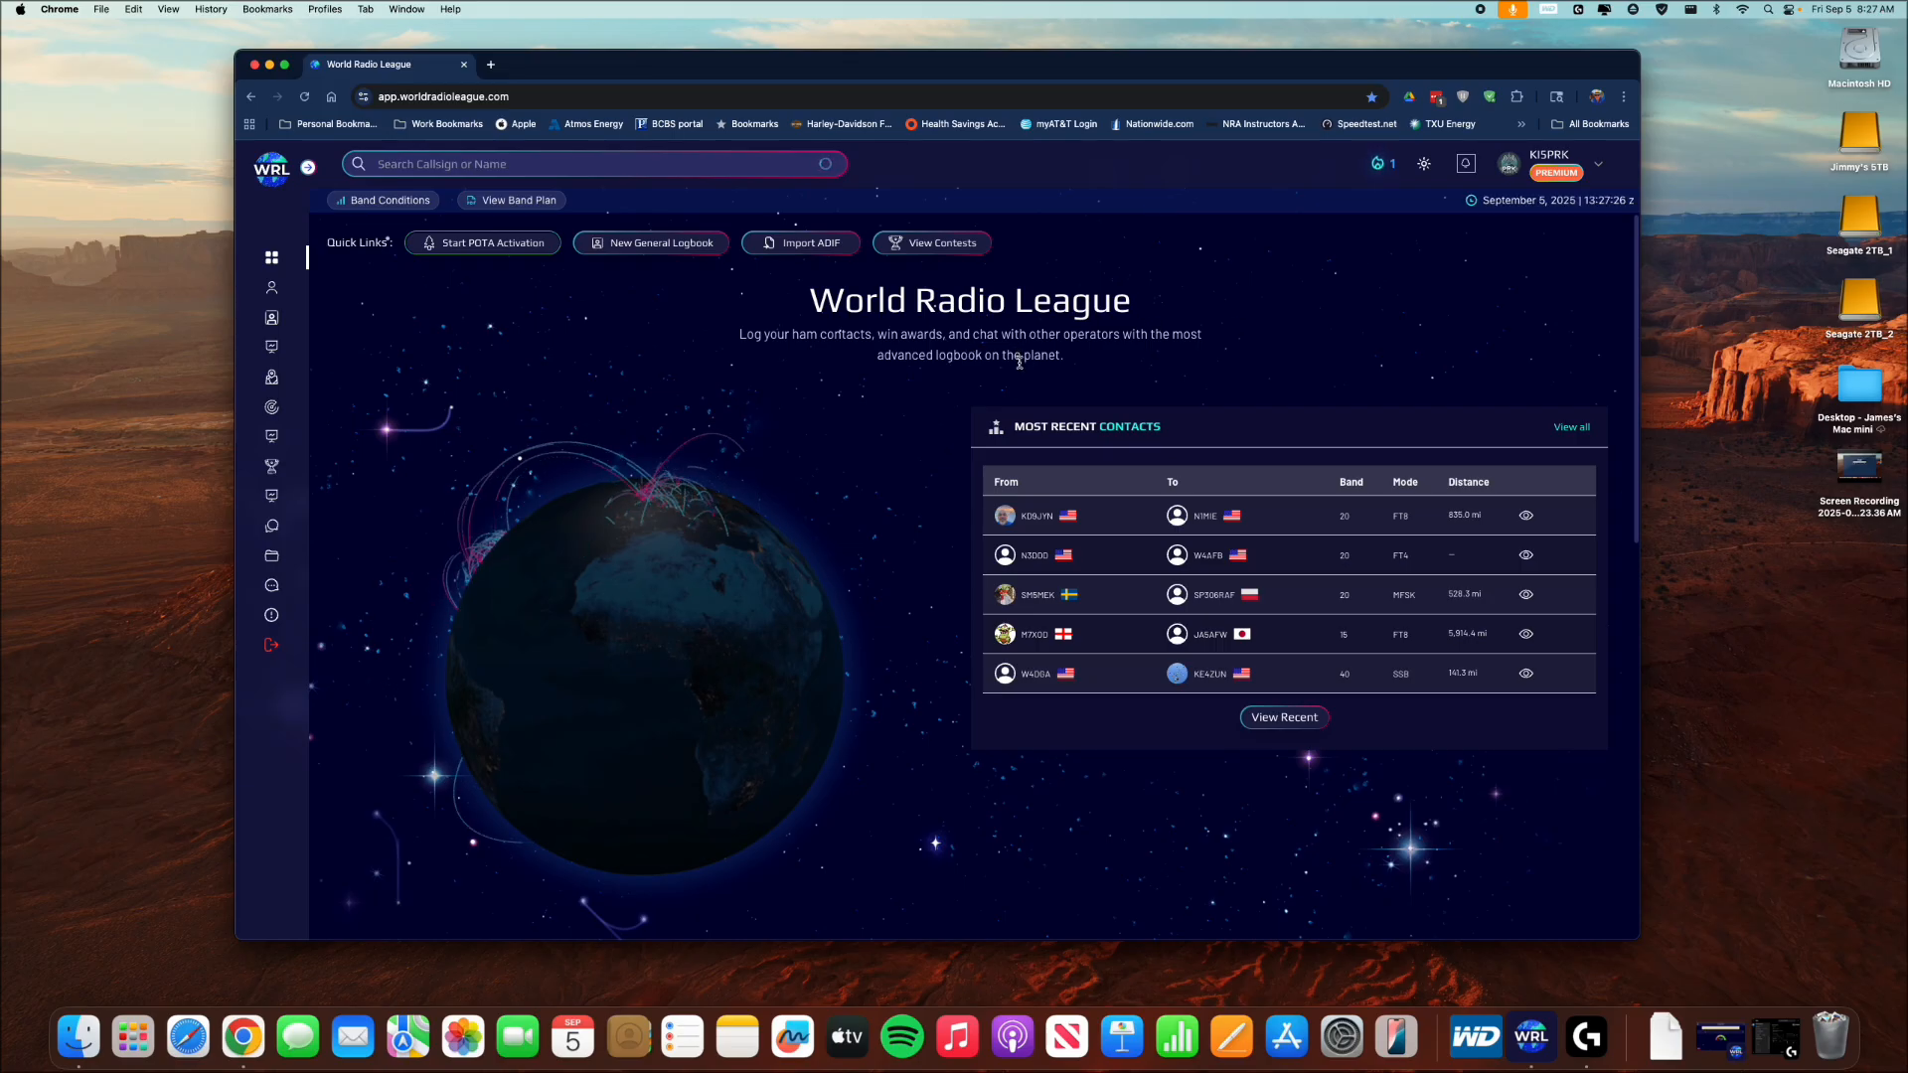
Open My Station from the account's profile and view its saved radios, antennas and station photos.
{"action": "left_click", "coordinate": [1548, 165]}
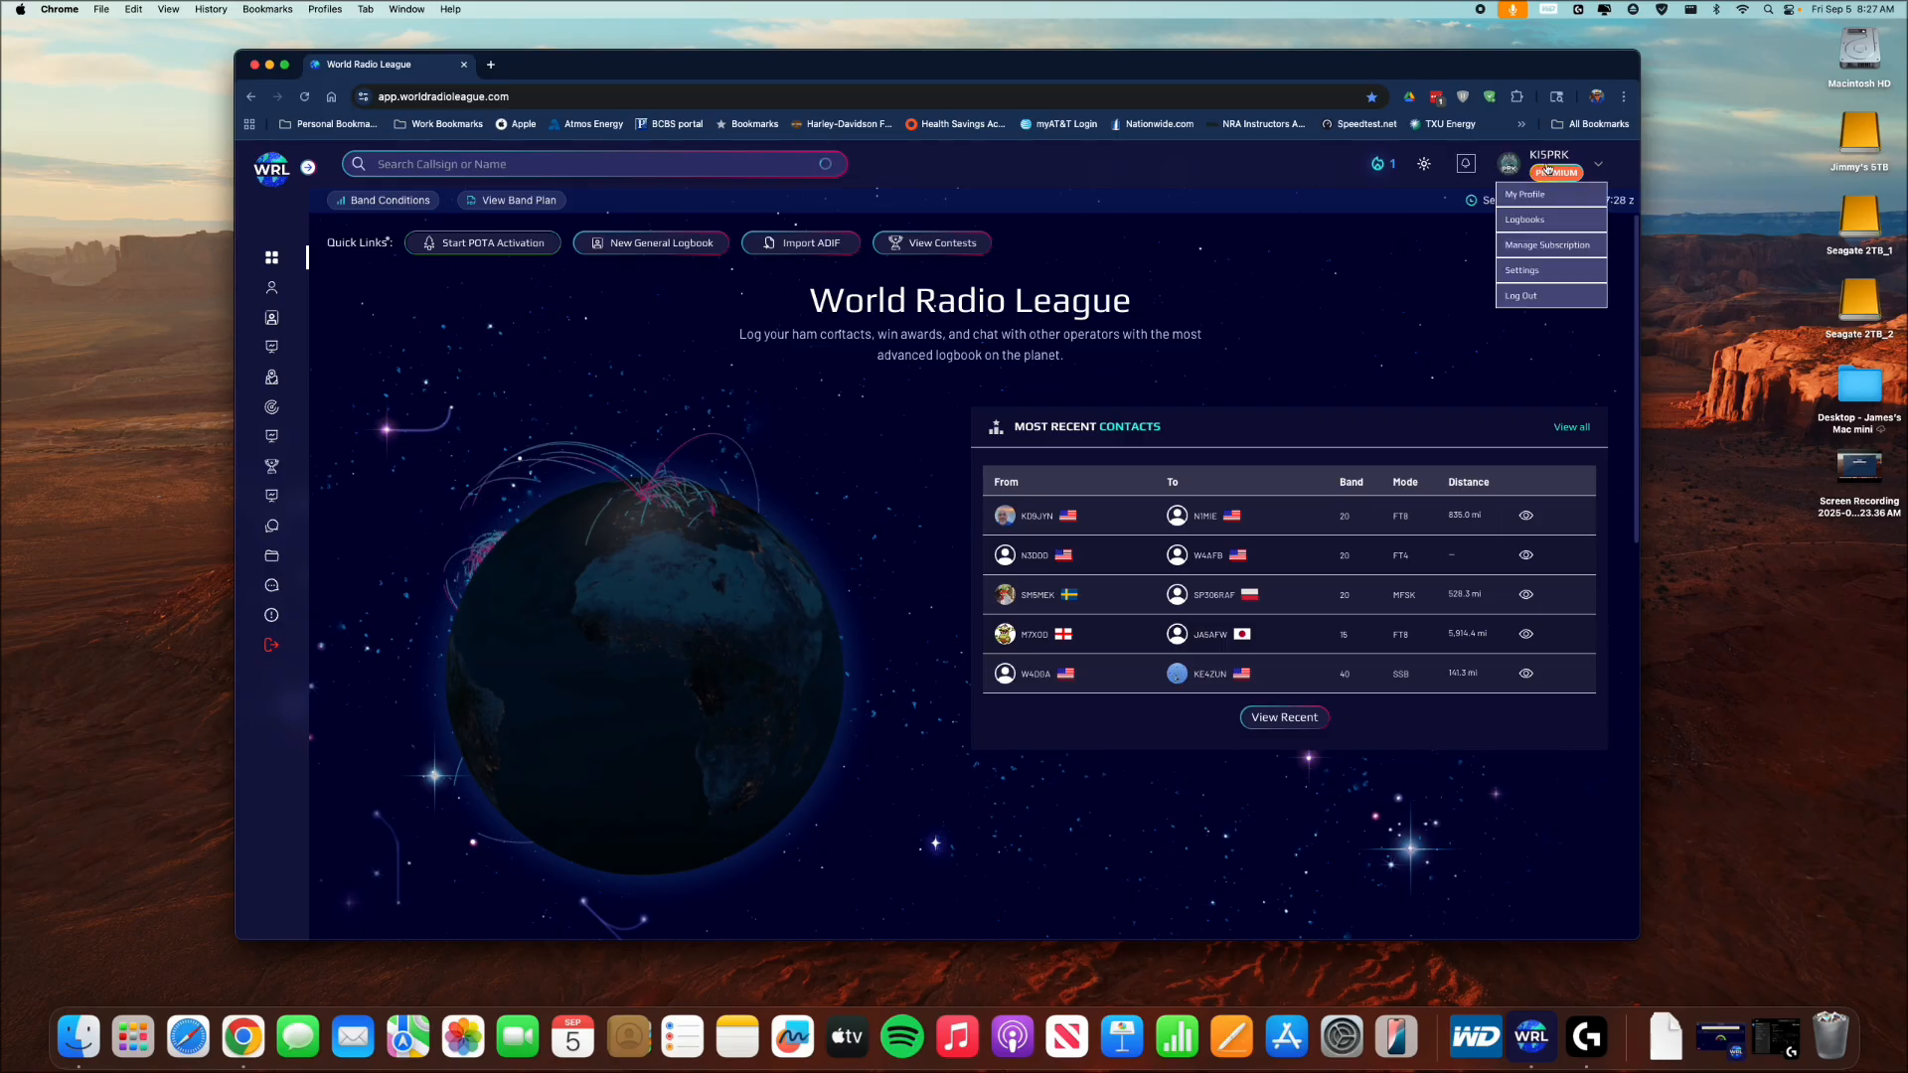
{"action": "left_click", "coordinate": [1518, 196]}
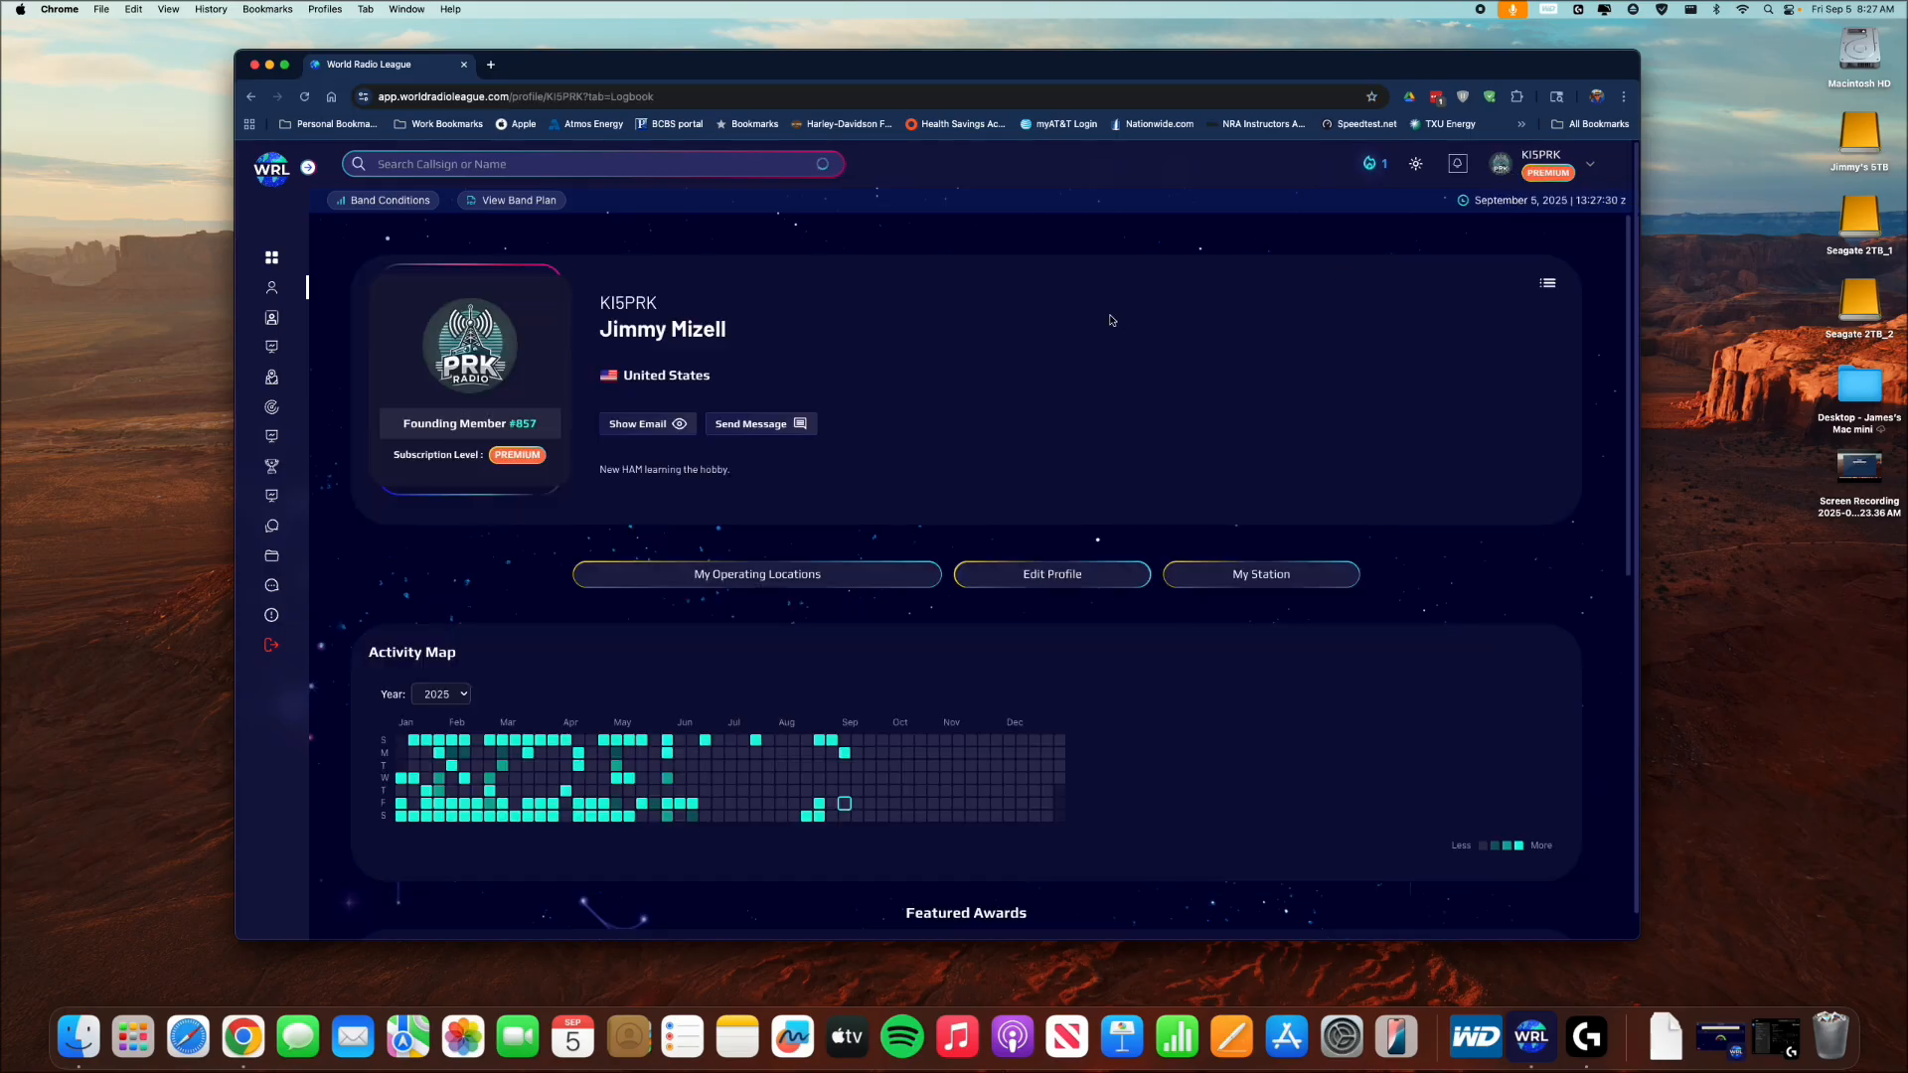
{"action": "left_click", "coordinate": [1238, 579]}
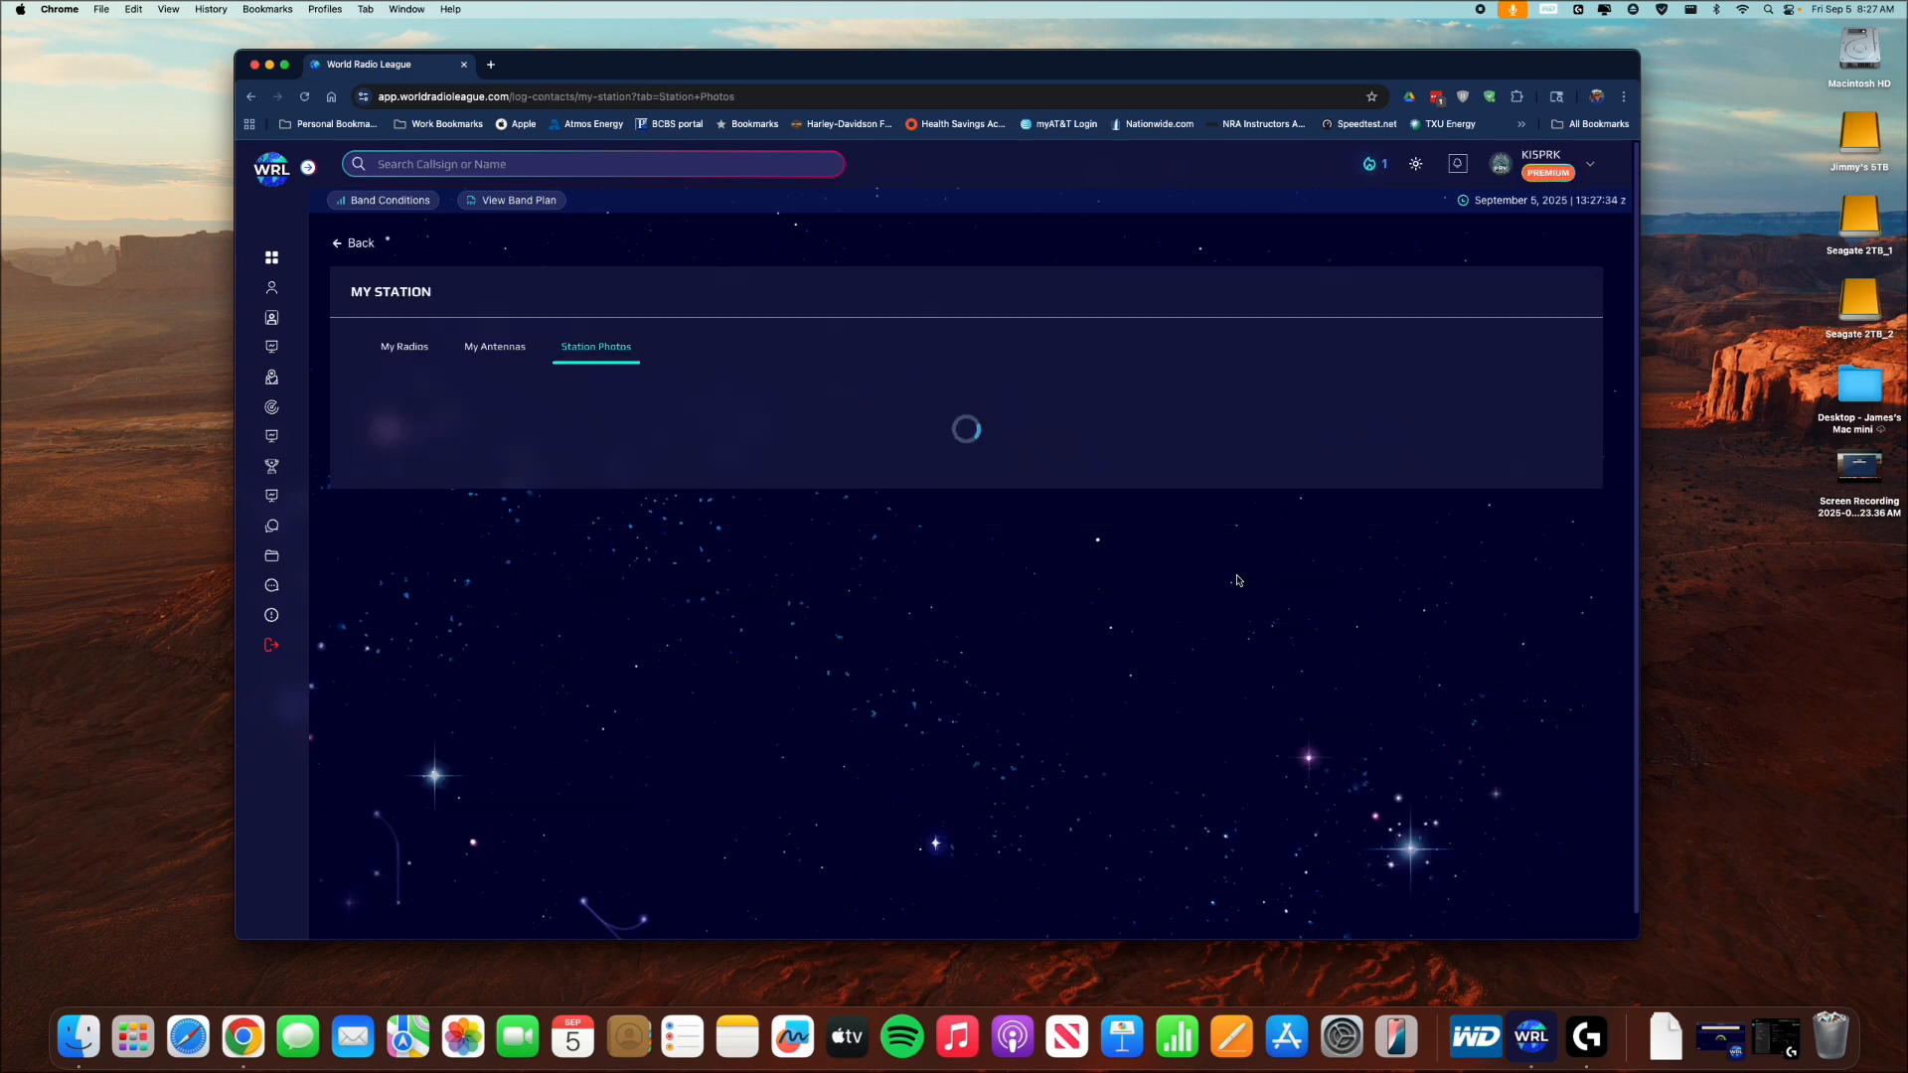
{"action": "left_click", "coordinate": [398, 348]}
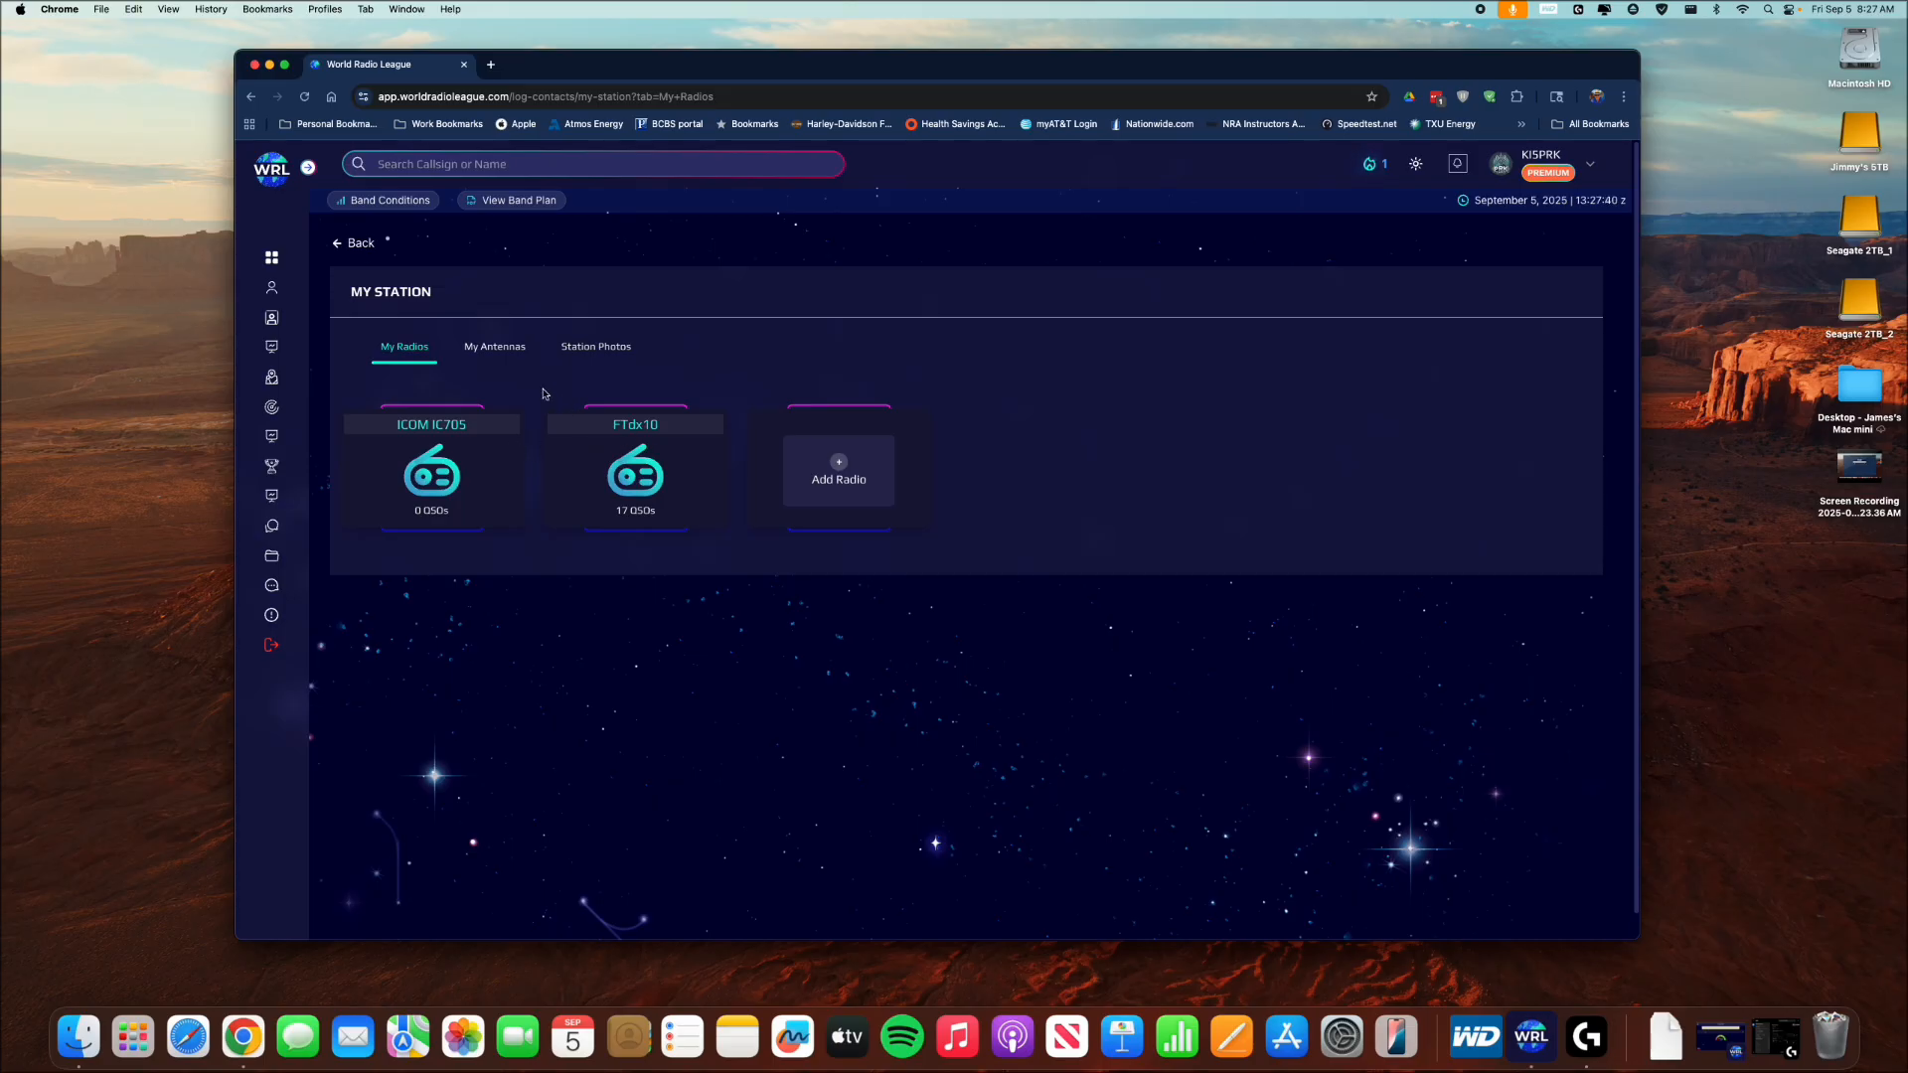
{"action": "left_click", "coordinate": [497, 356]}
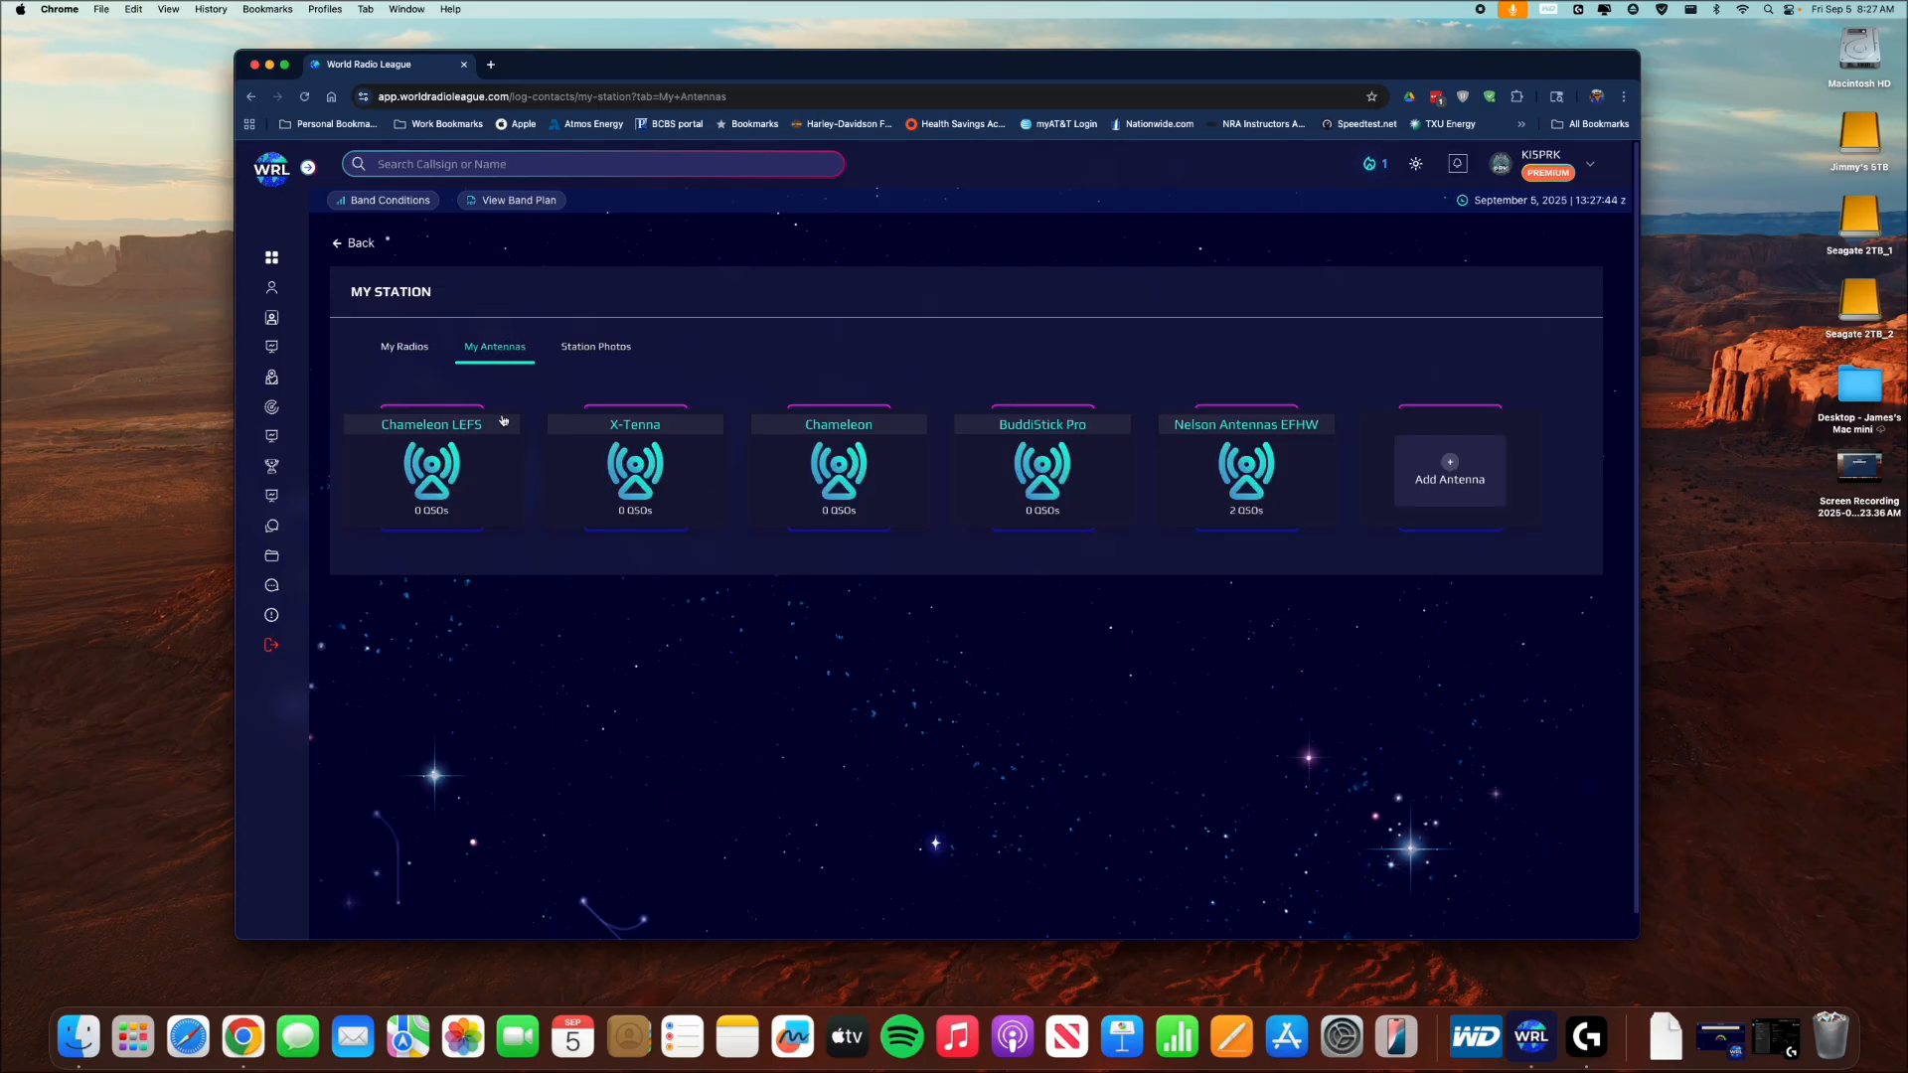
{"action": "left_click", "coordinate": [574, 354]}
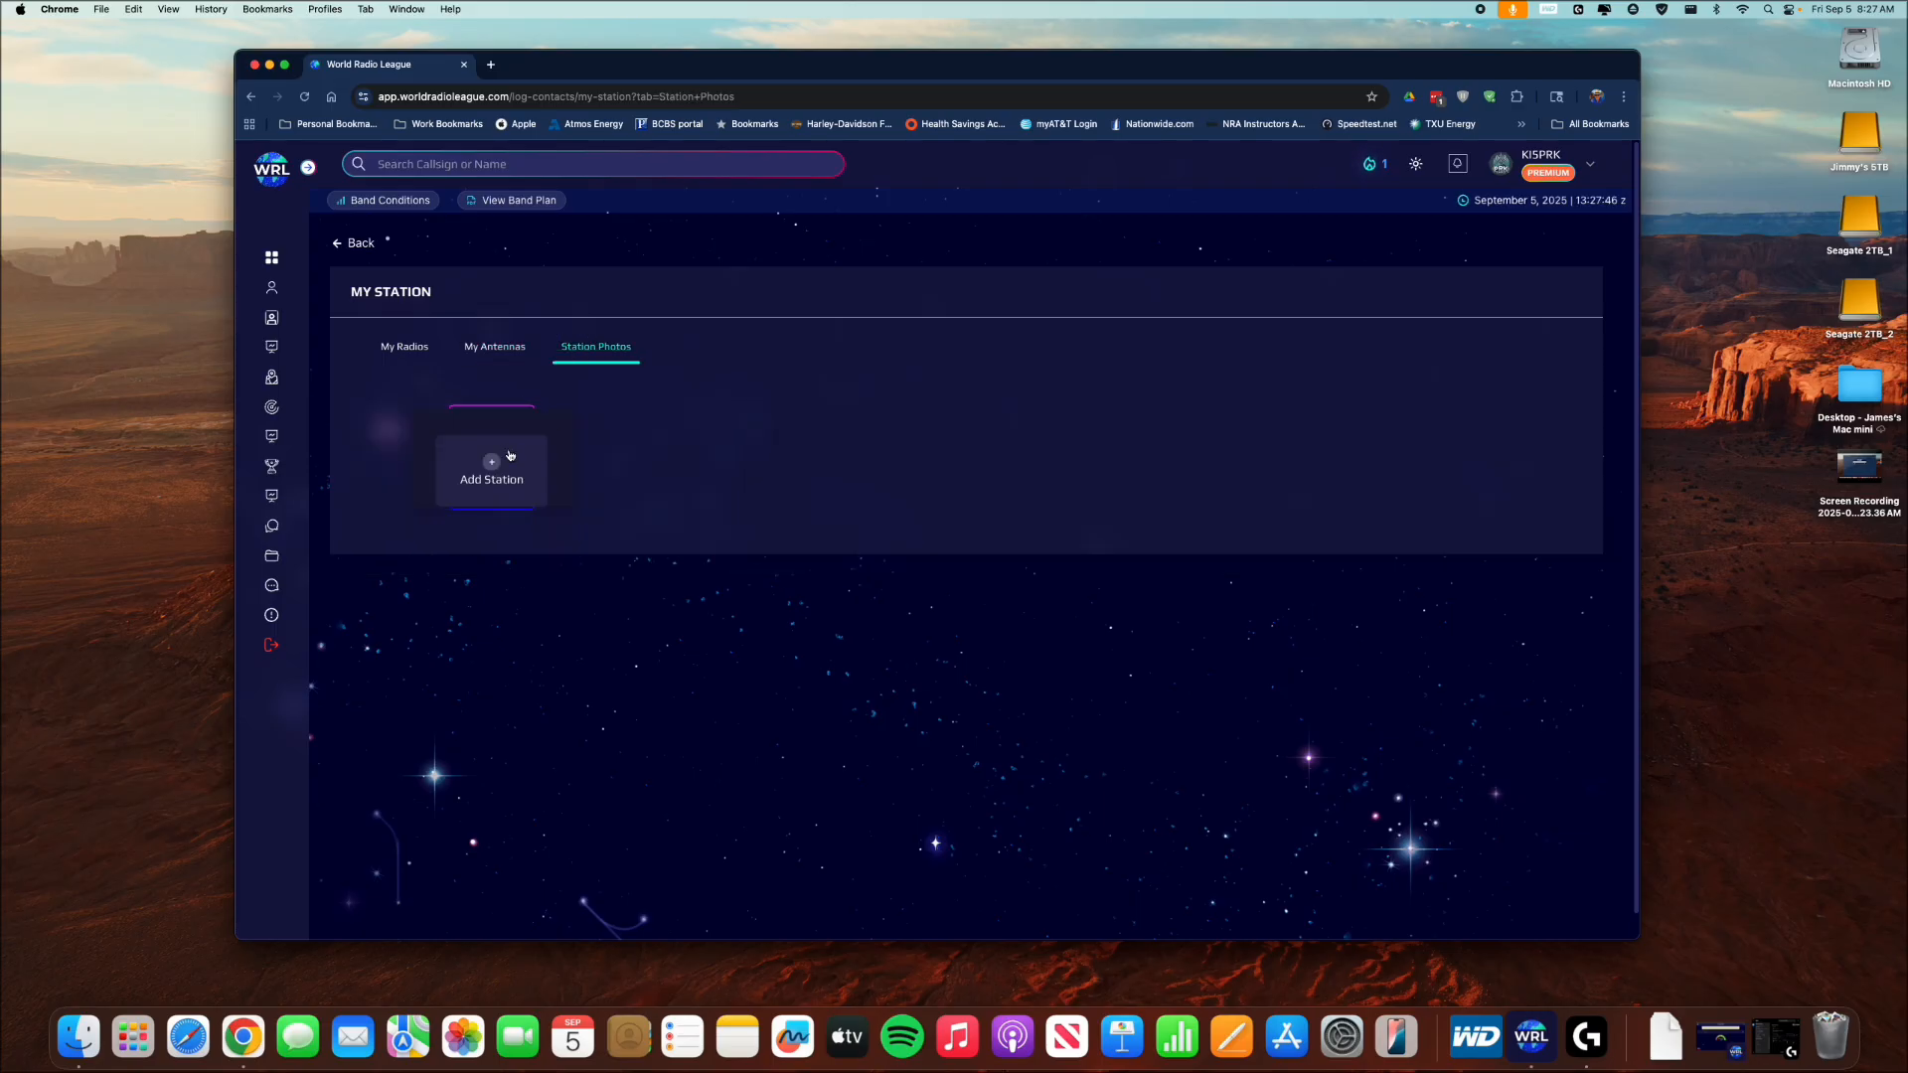
Add a radio named FT891 to My Station with brand Yaesu and model FT-891, and save it.
{"action": "left_click", "coordinate": [404, 348]}
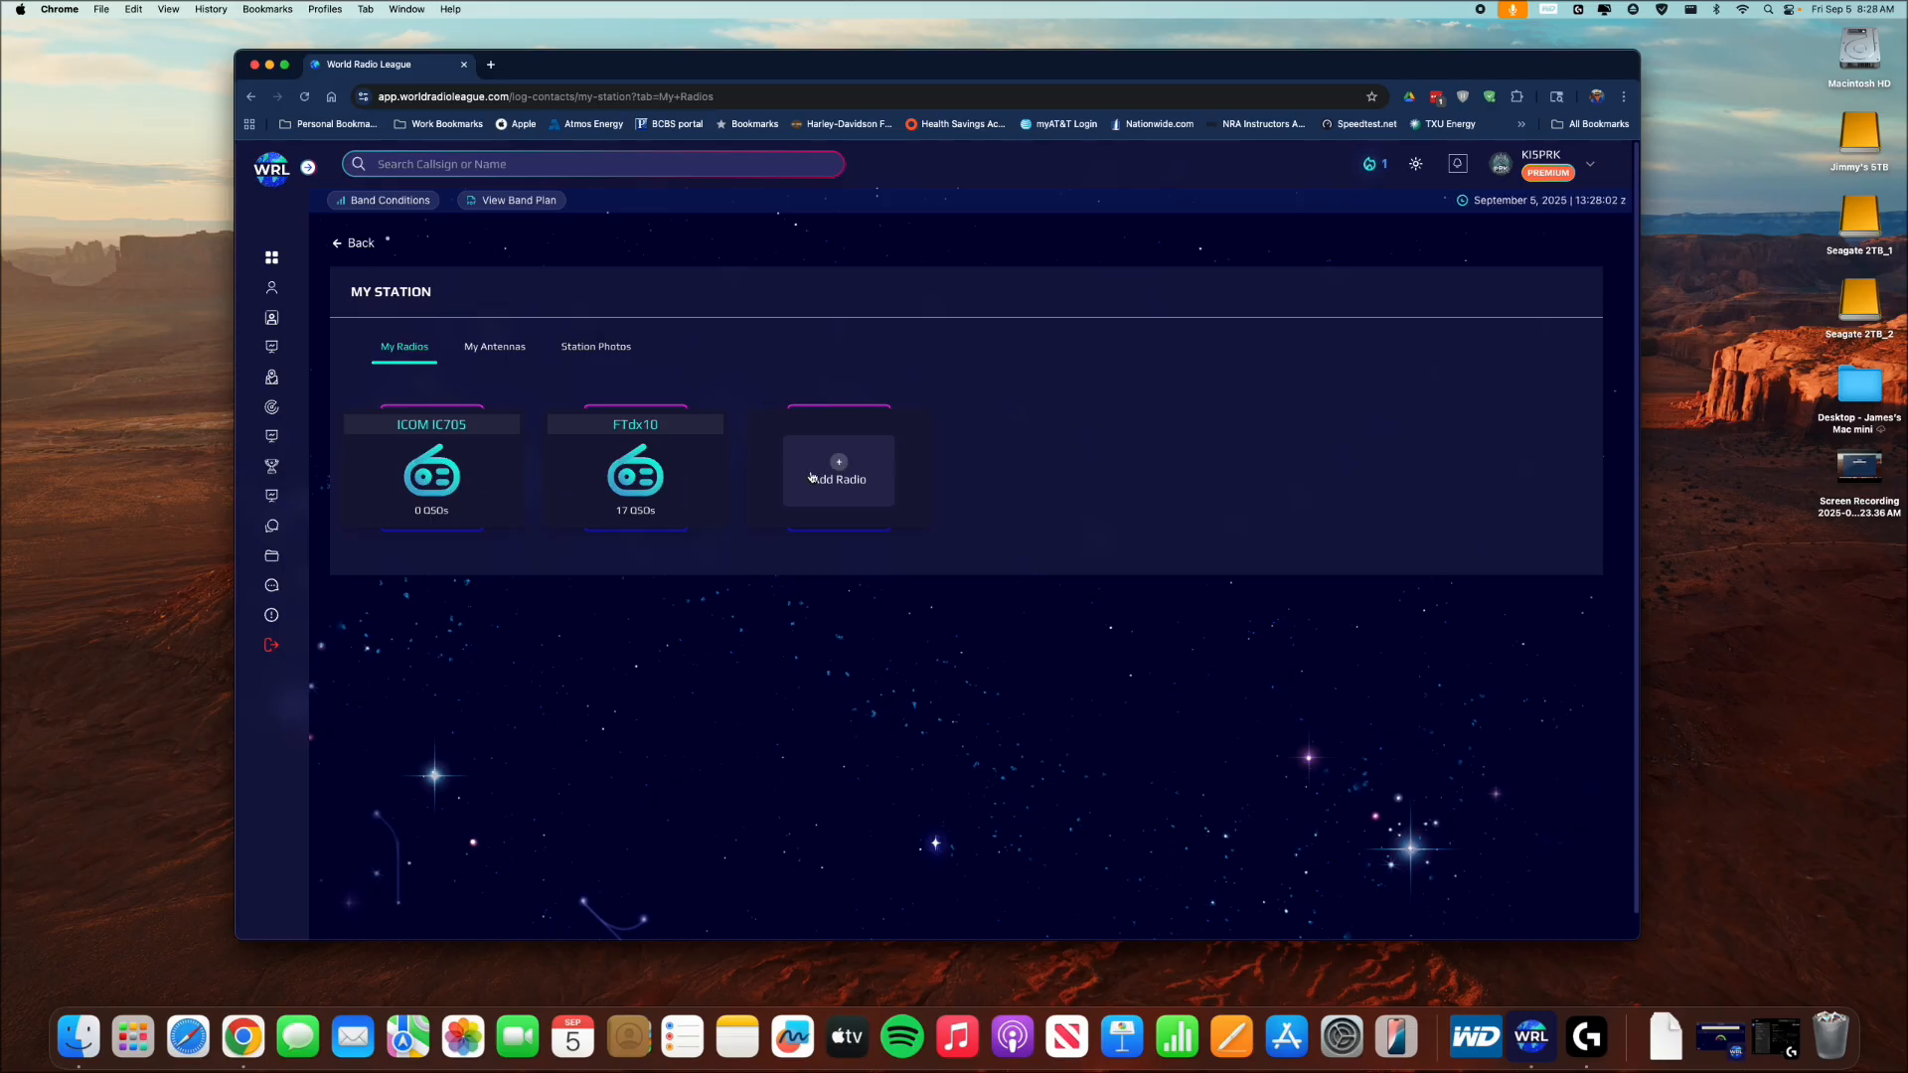
{"action": "left_click", "coordinate": [839, 470]}
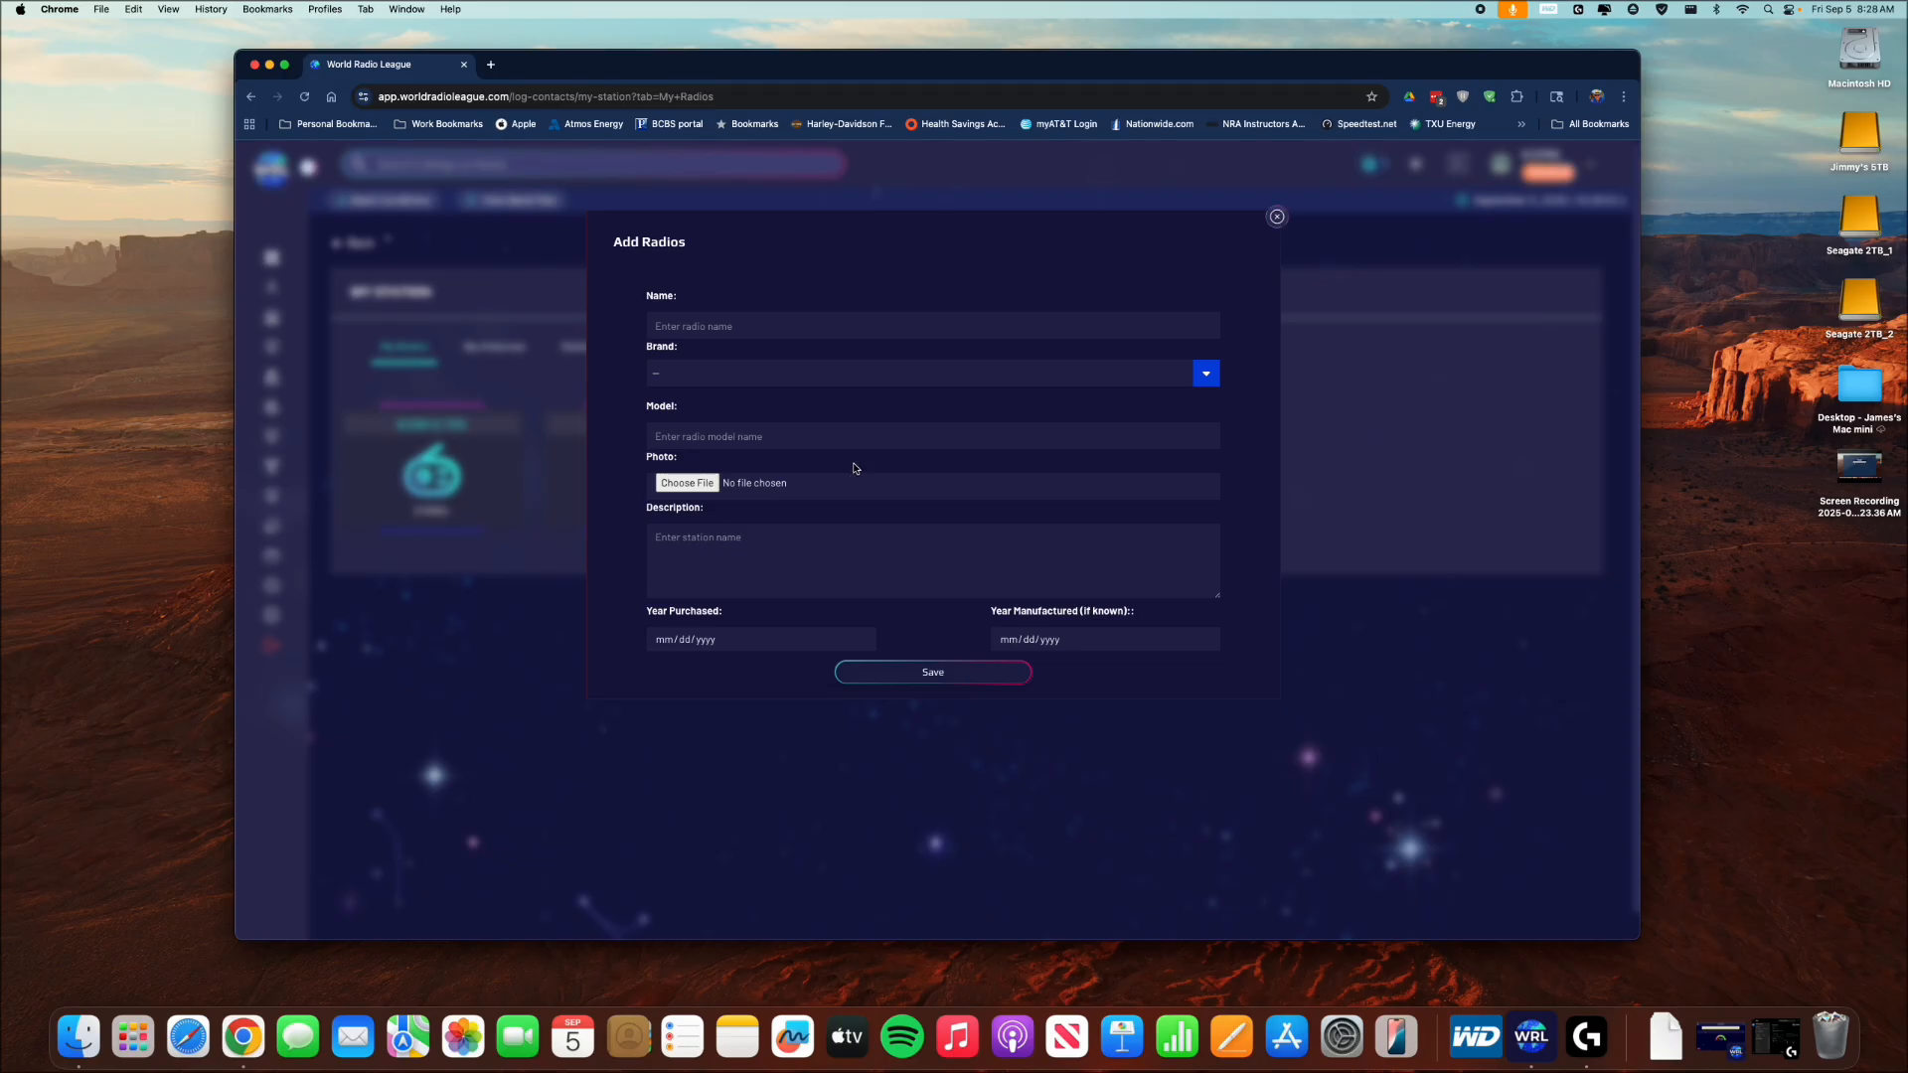
{"action": "left_click", "coordinate": [674, 325]}
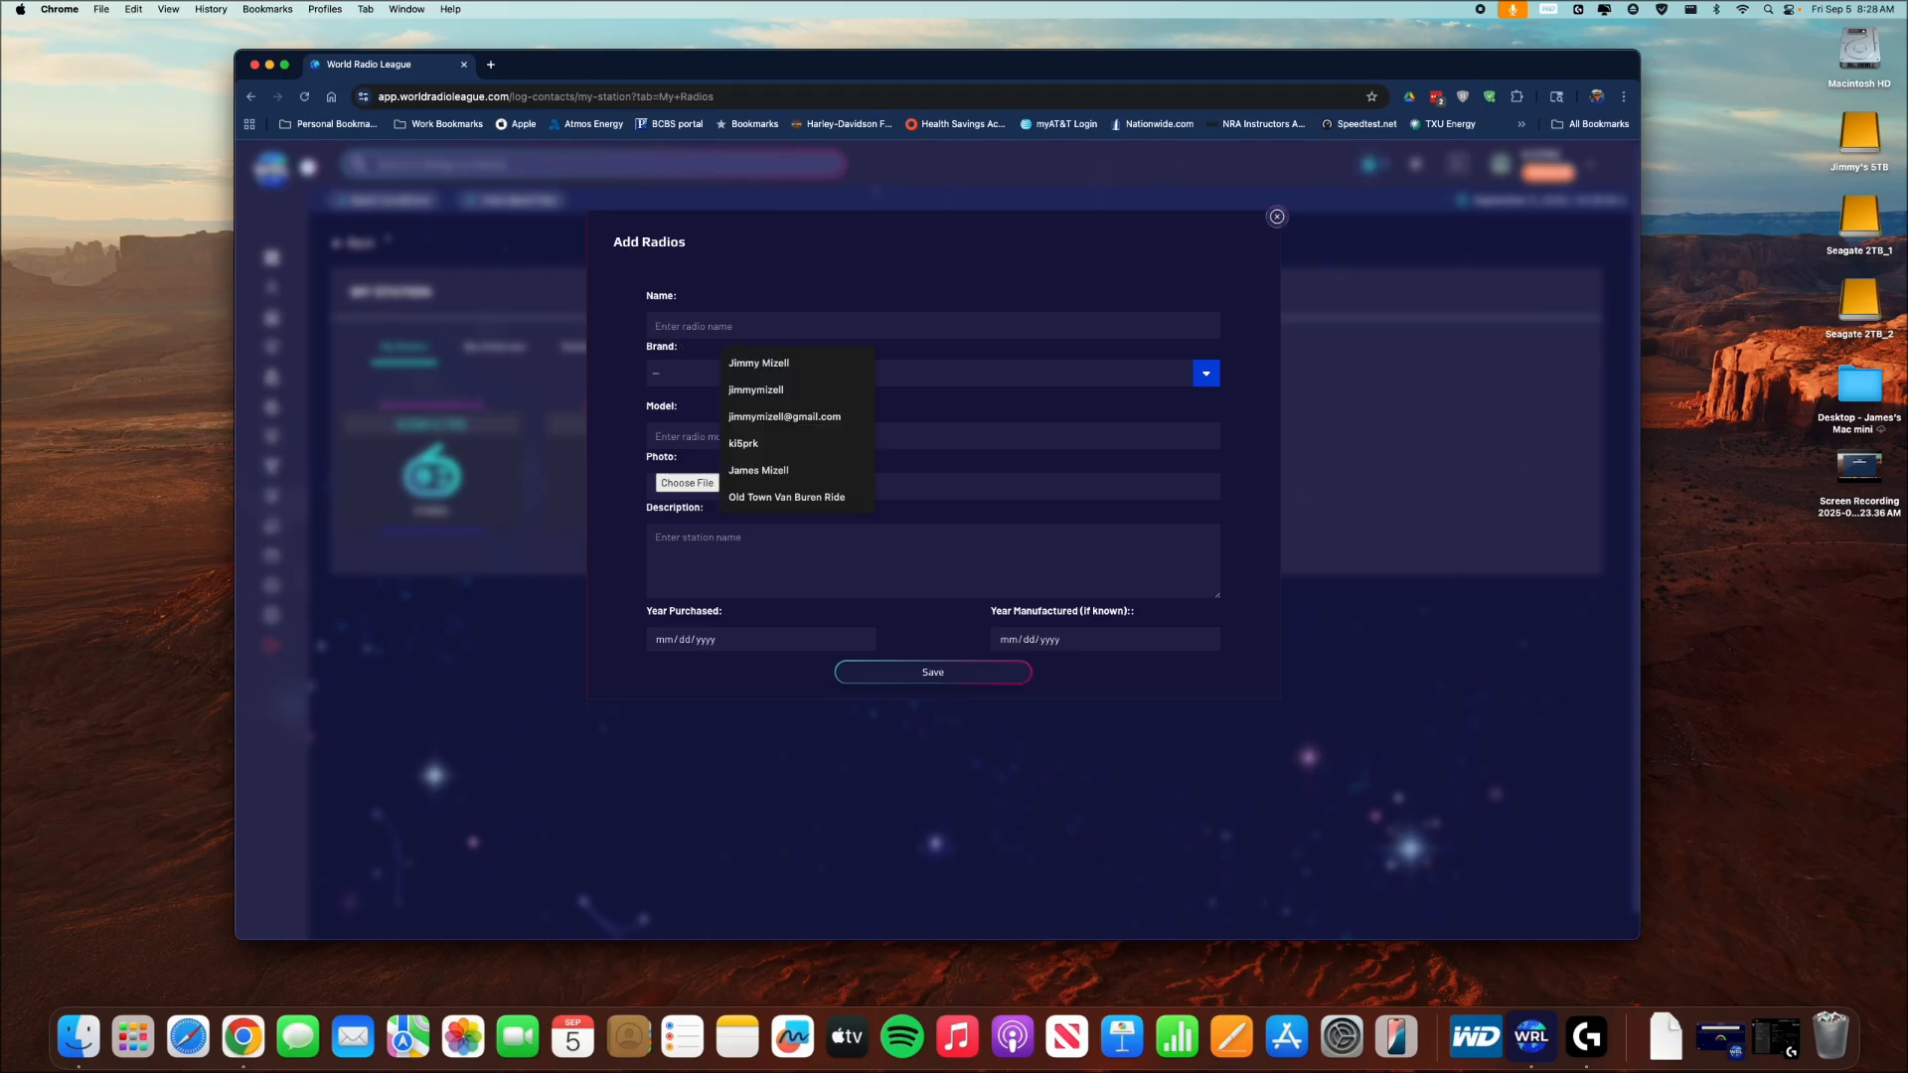
{"action": "type", "text": "FT891"}
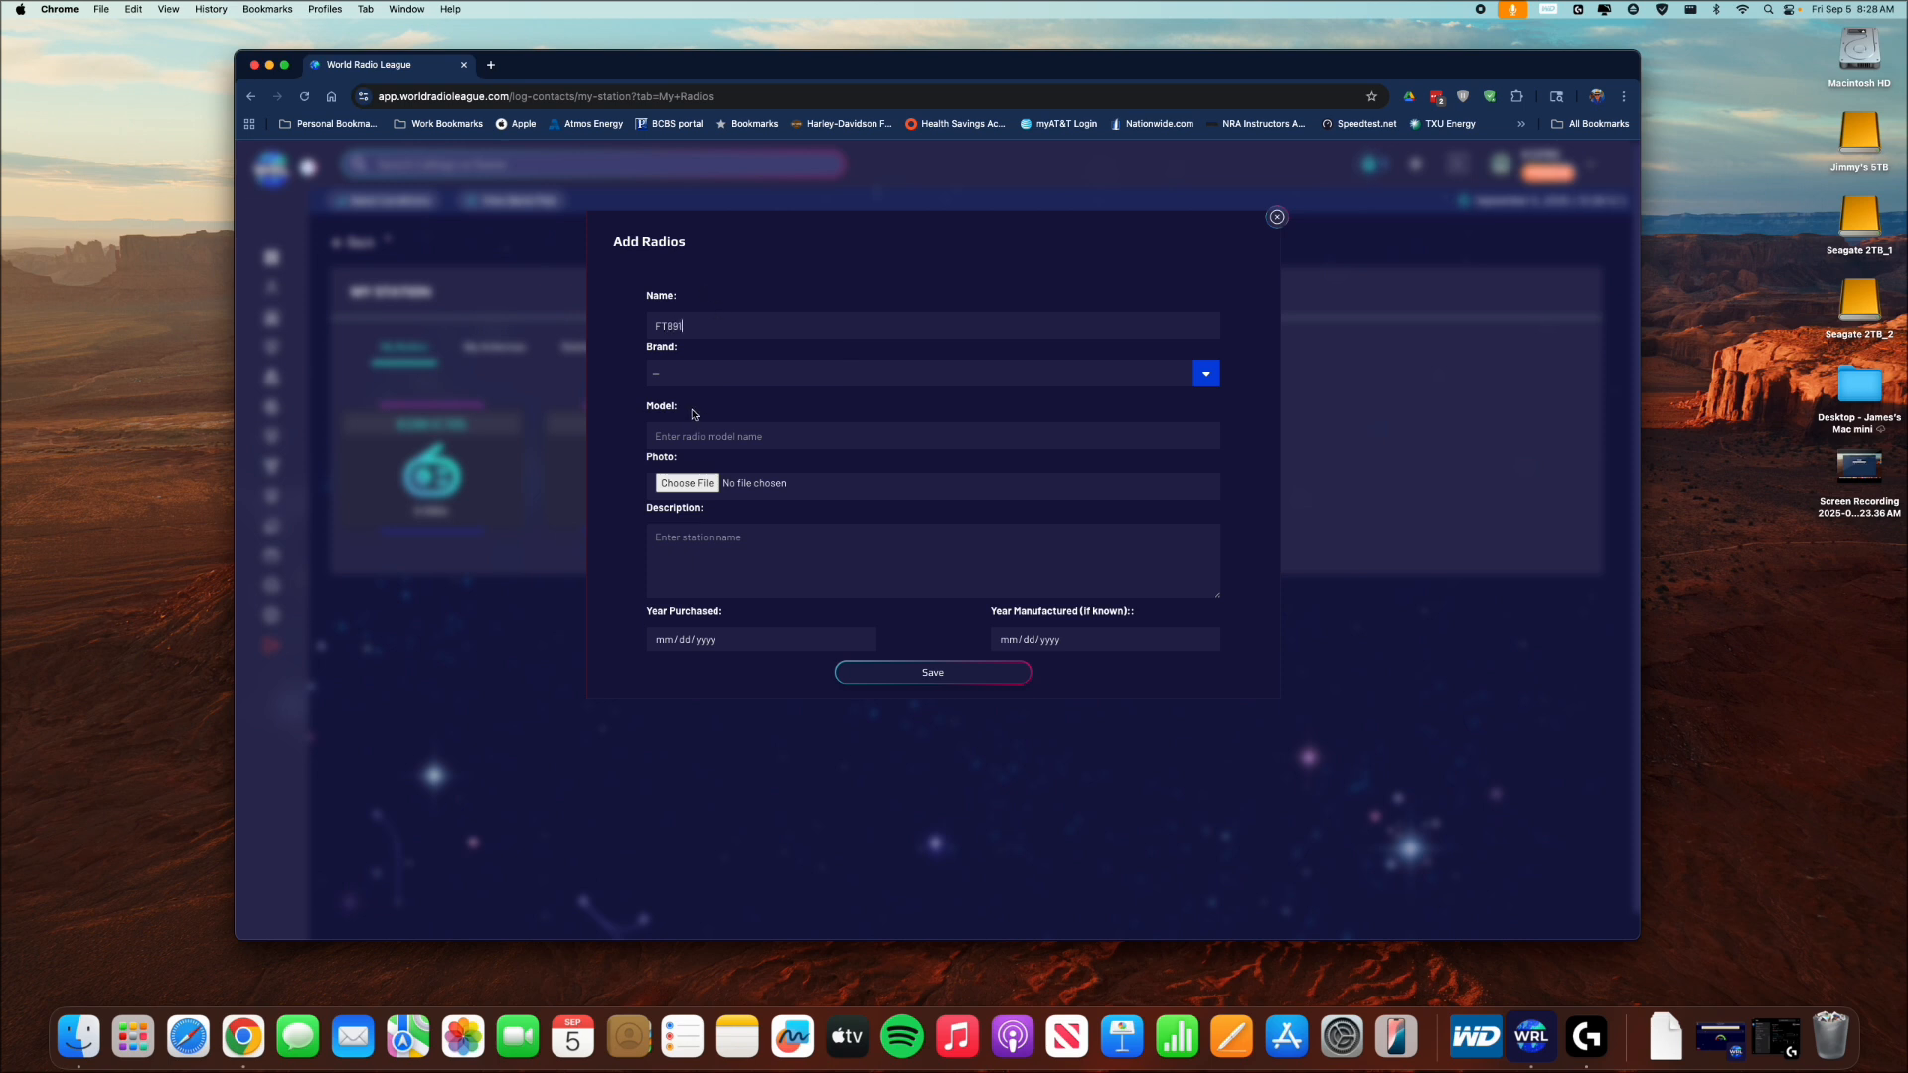
{"action": "left_click", "coordinate": [698, 376]}
{"action": "left_click", "coordinate": [702, 430]}
{"action": "left_click", "coordinate": [718, 437]}
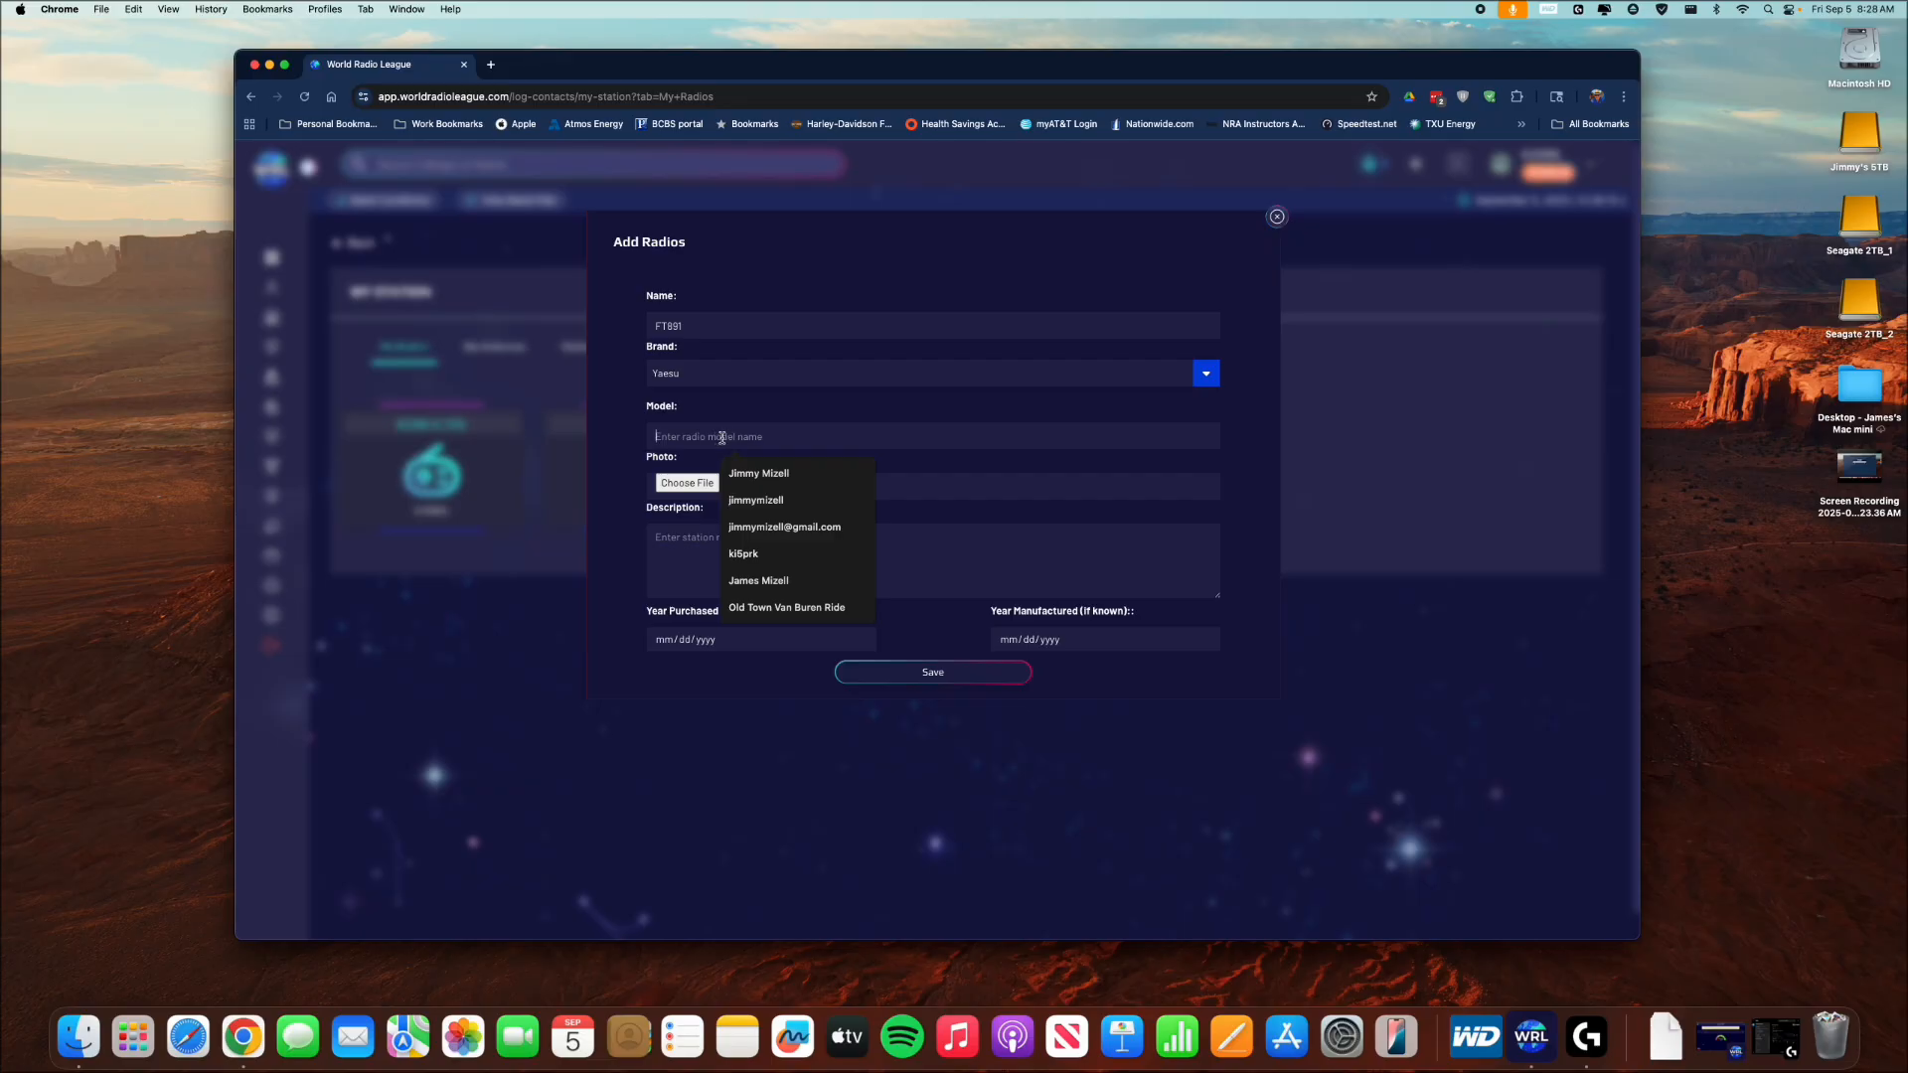
{"action": "type", "text": "FT"}
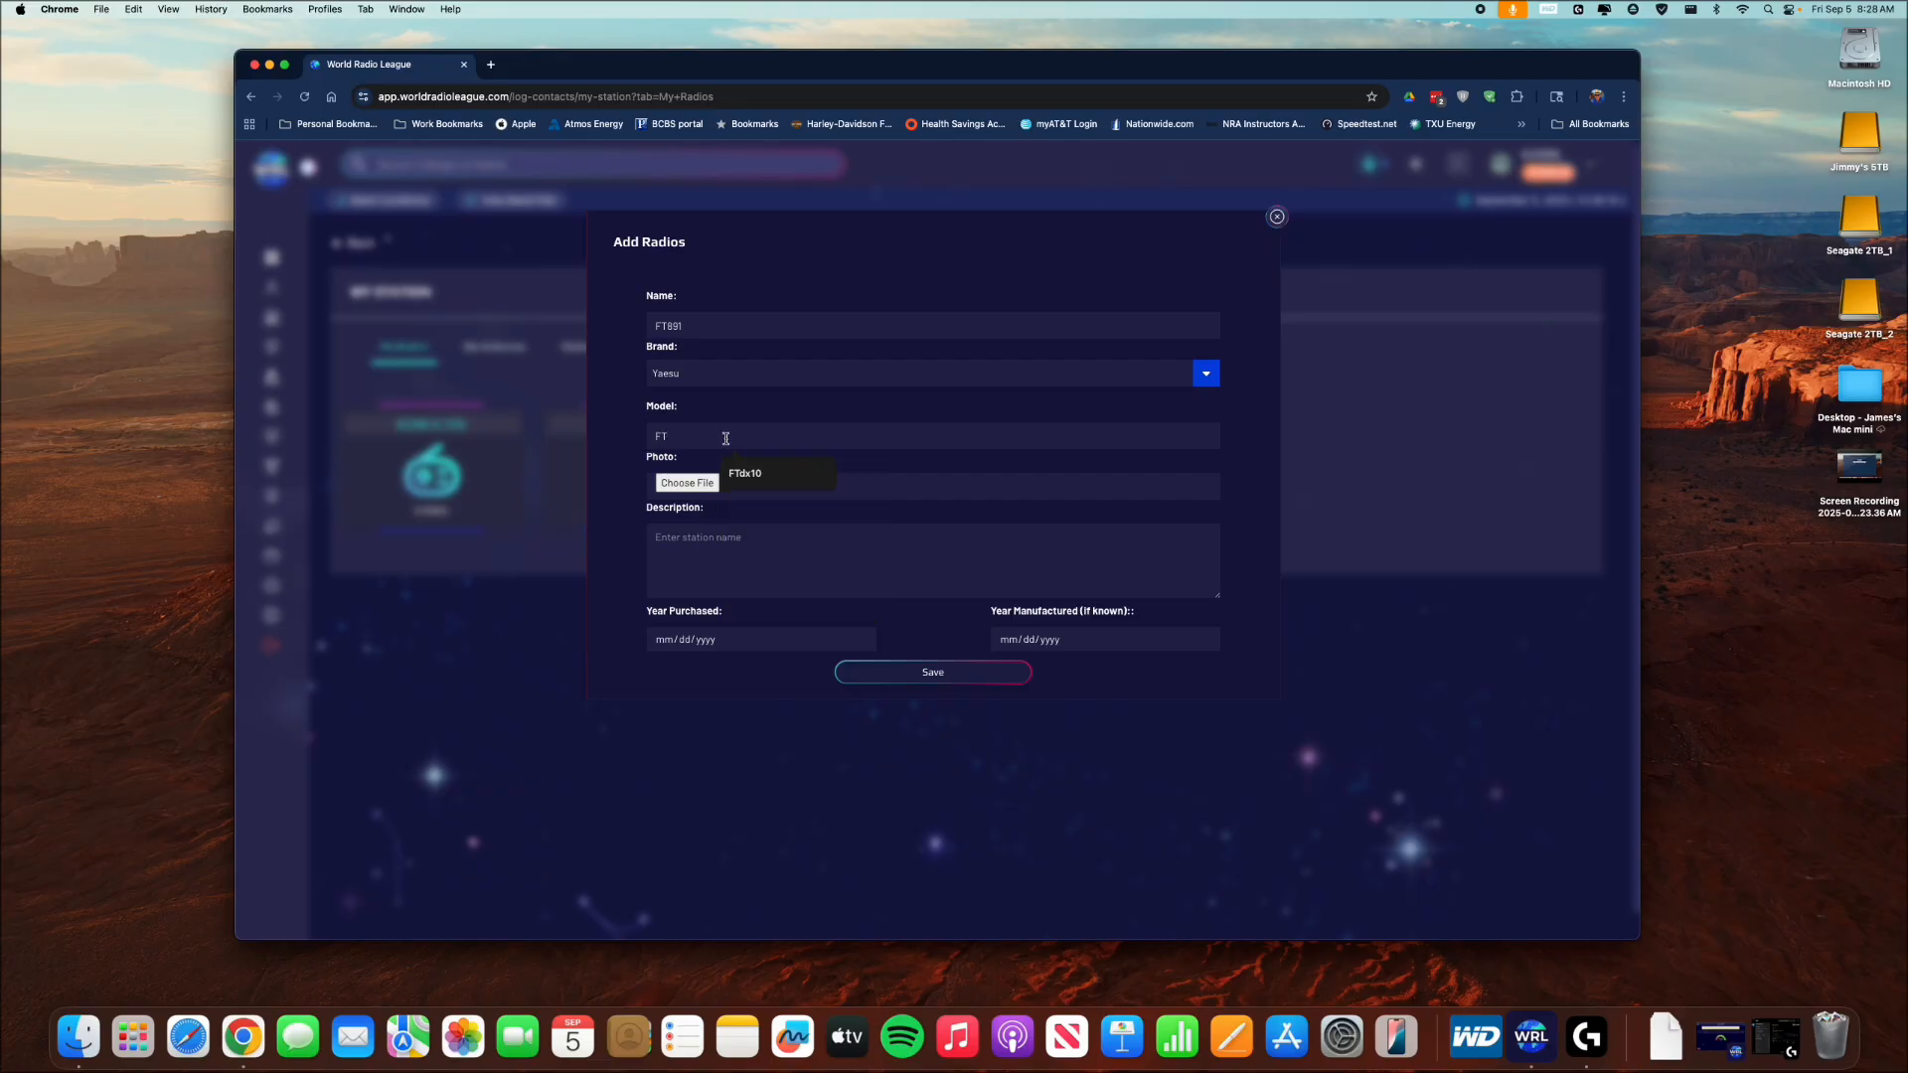
{"action": "type", "text": "-891"}
{"action": "left_click", "coordinate": [940, 682]}
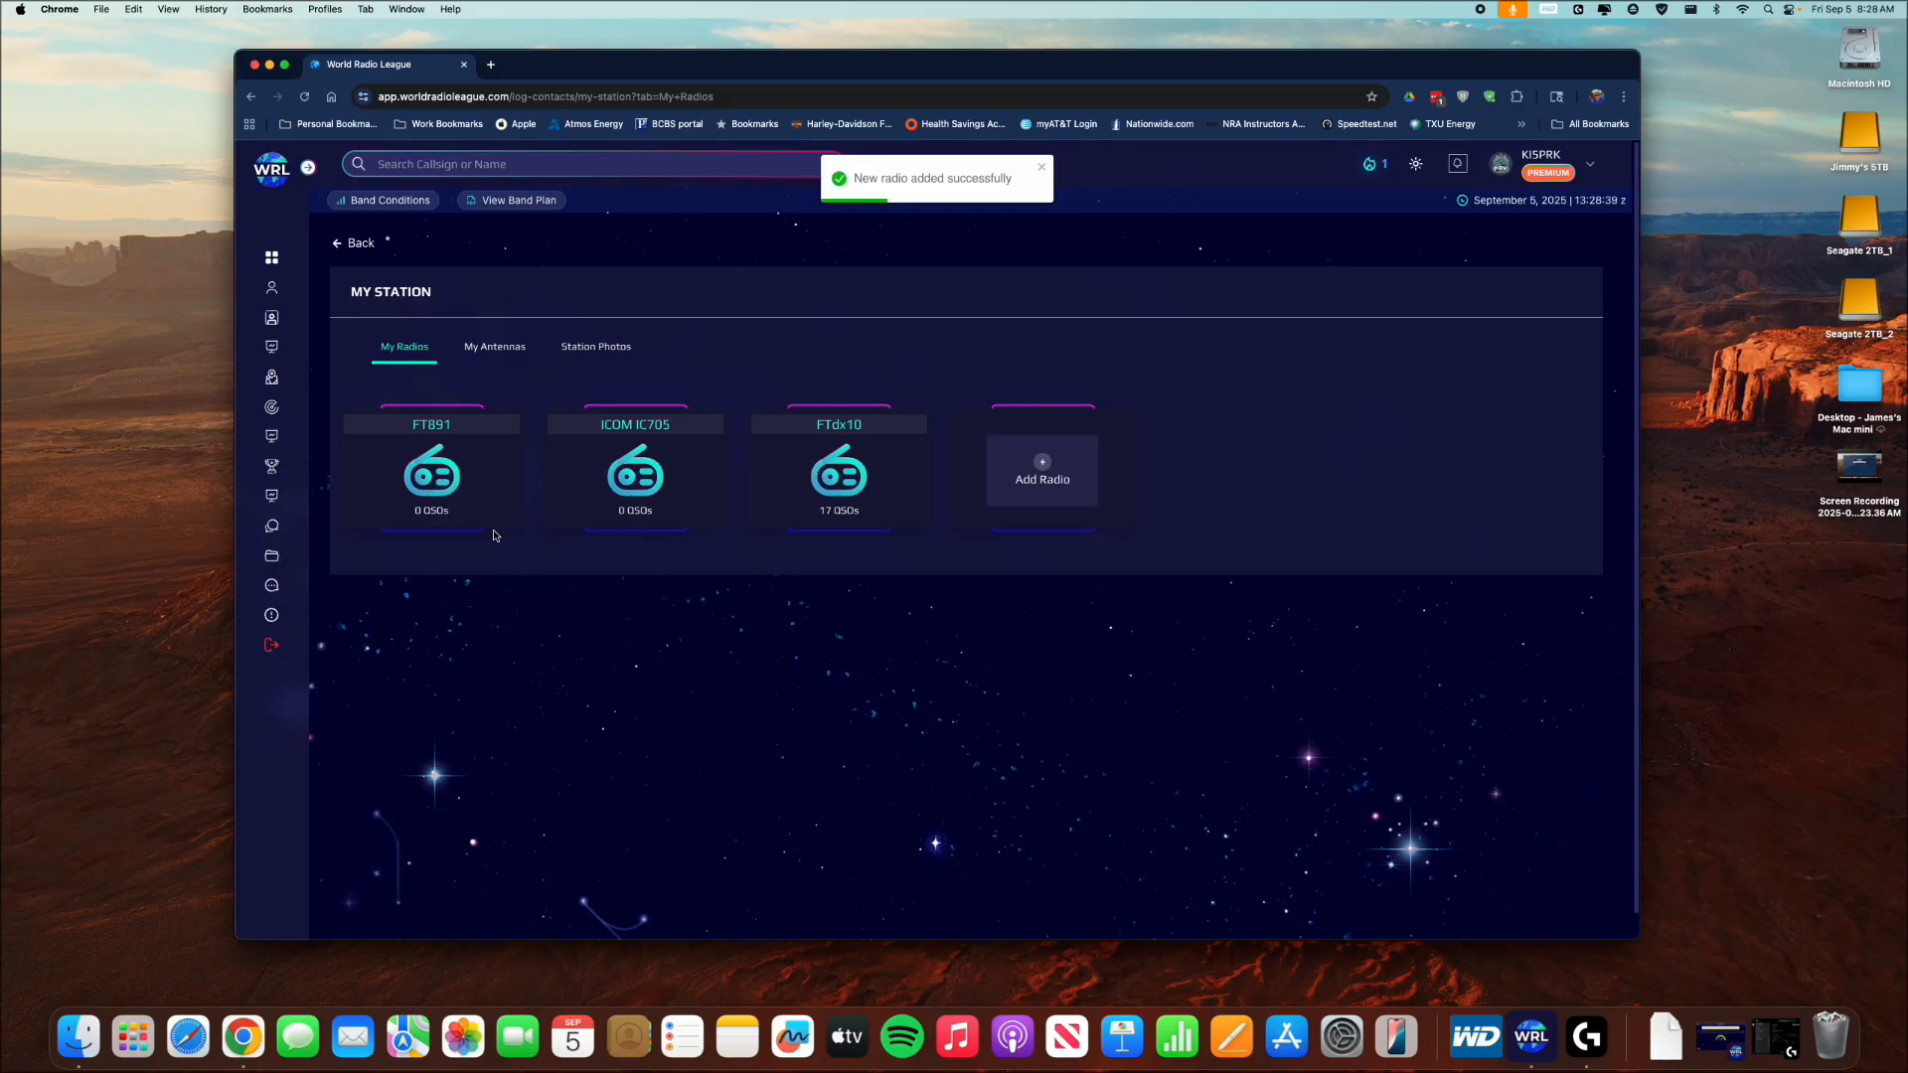
View the station's saved antennas and open the existing general logbook.
{"action": "left_click", "coordinate": [506, 344]}
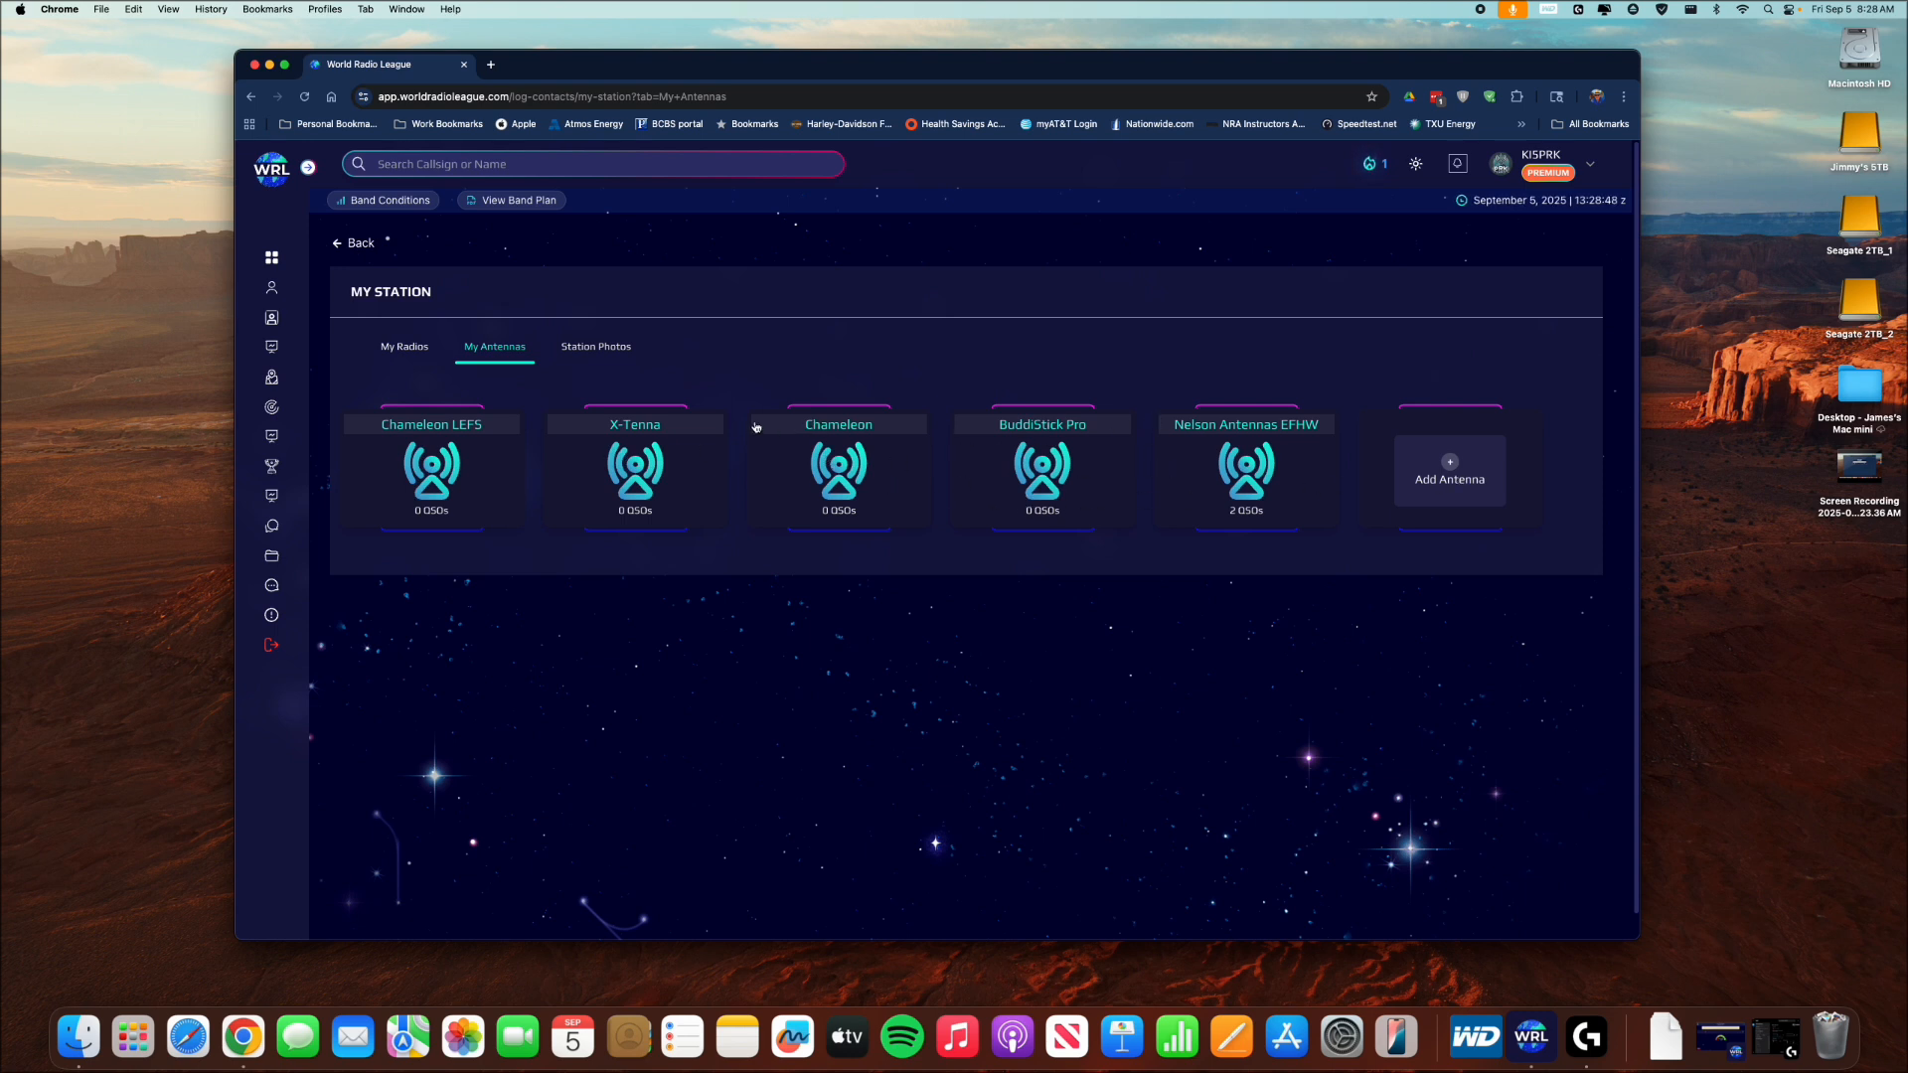
{"action": "left_click", "coordinate": [272, 318]}
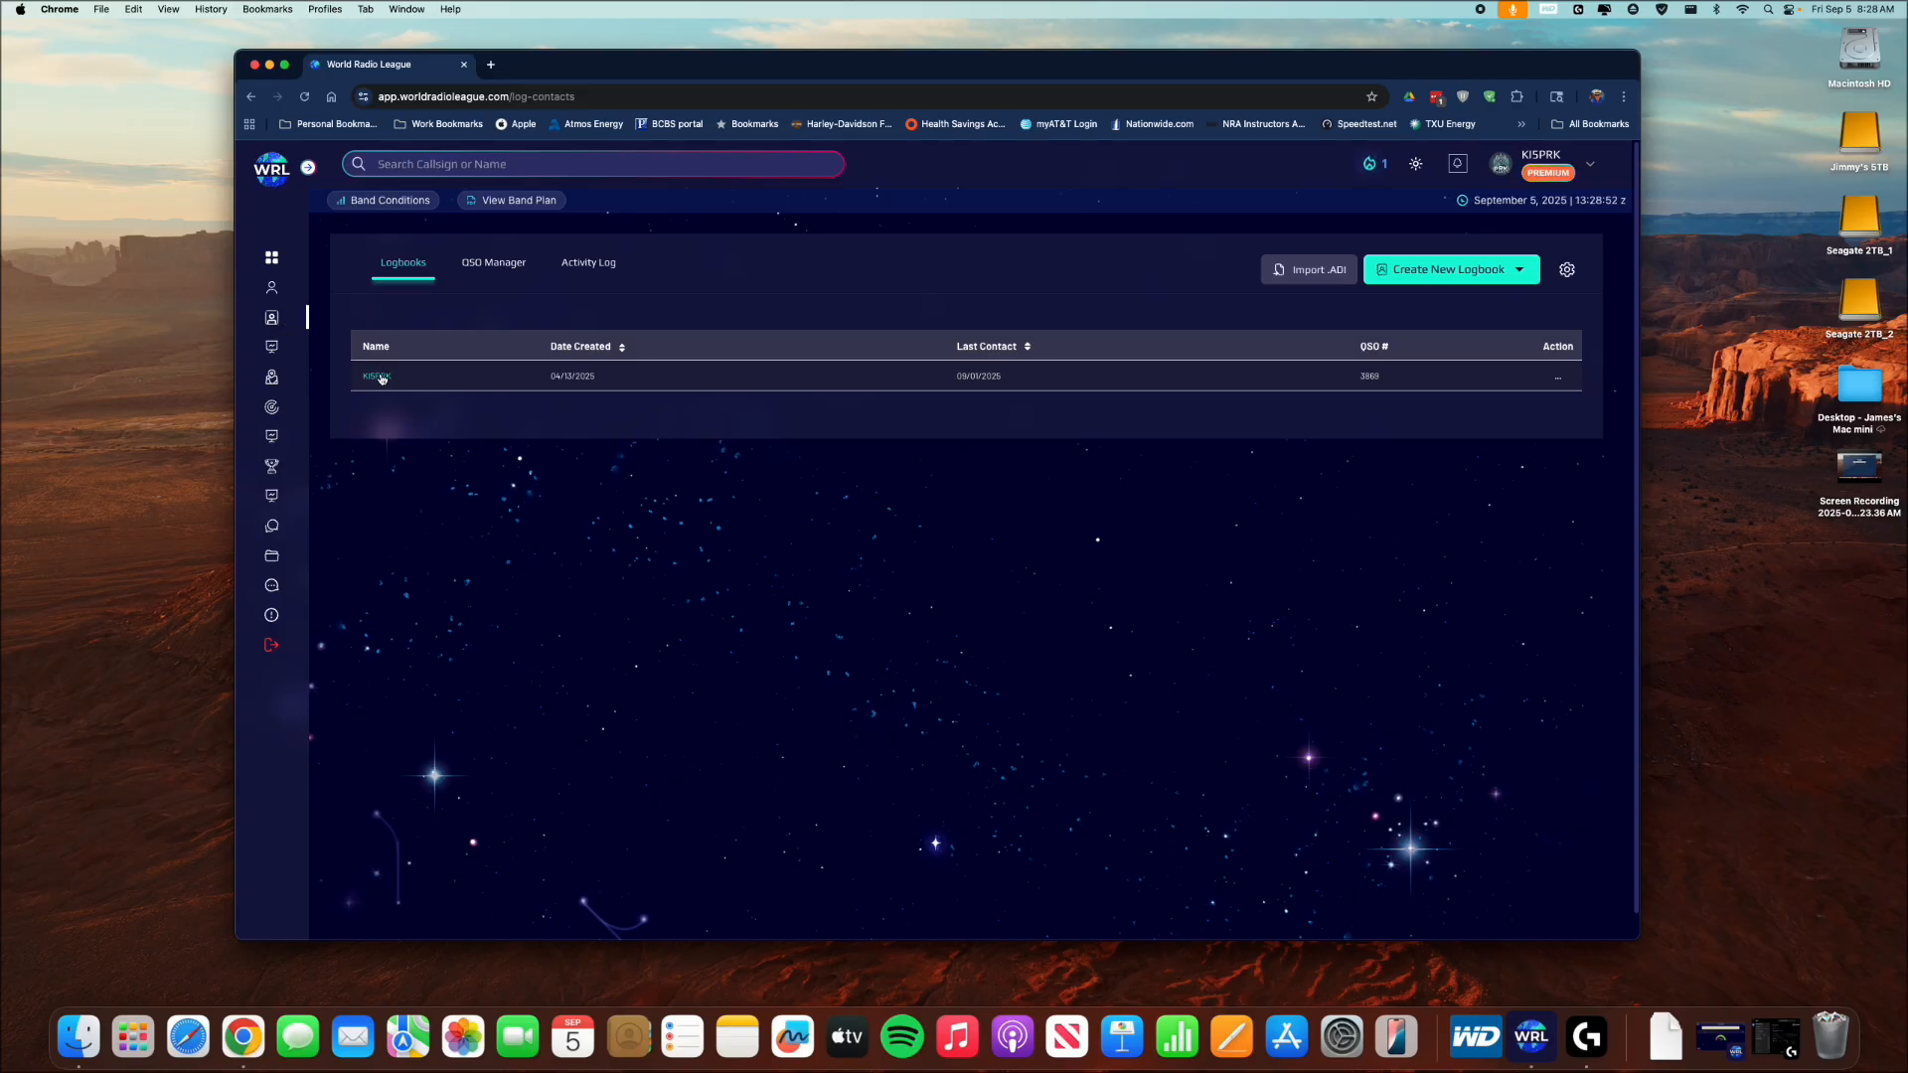
{"action": "left_click", "coordinate": [377, 376]}
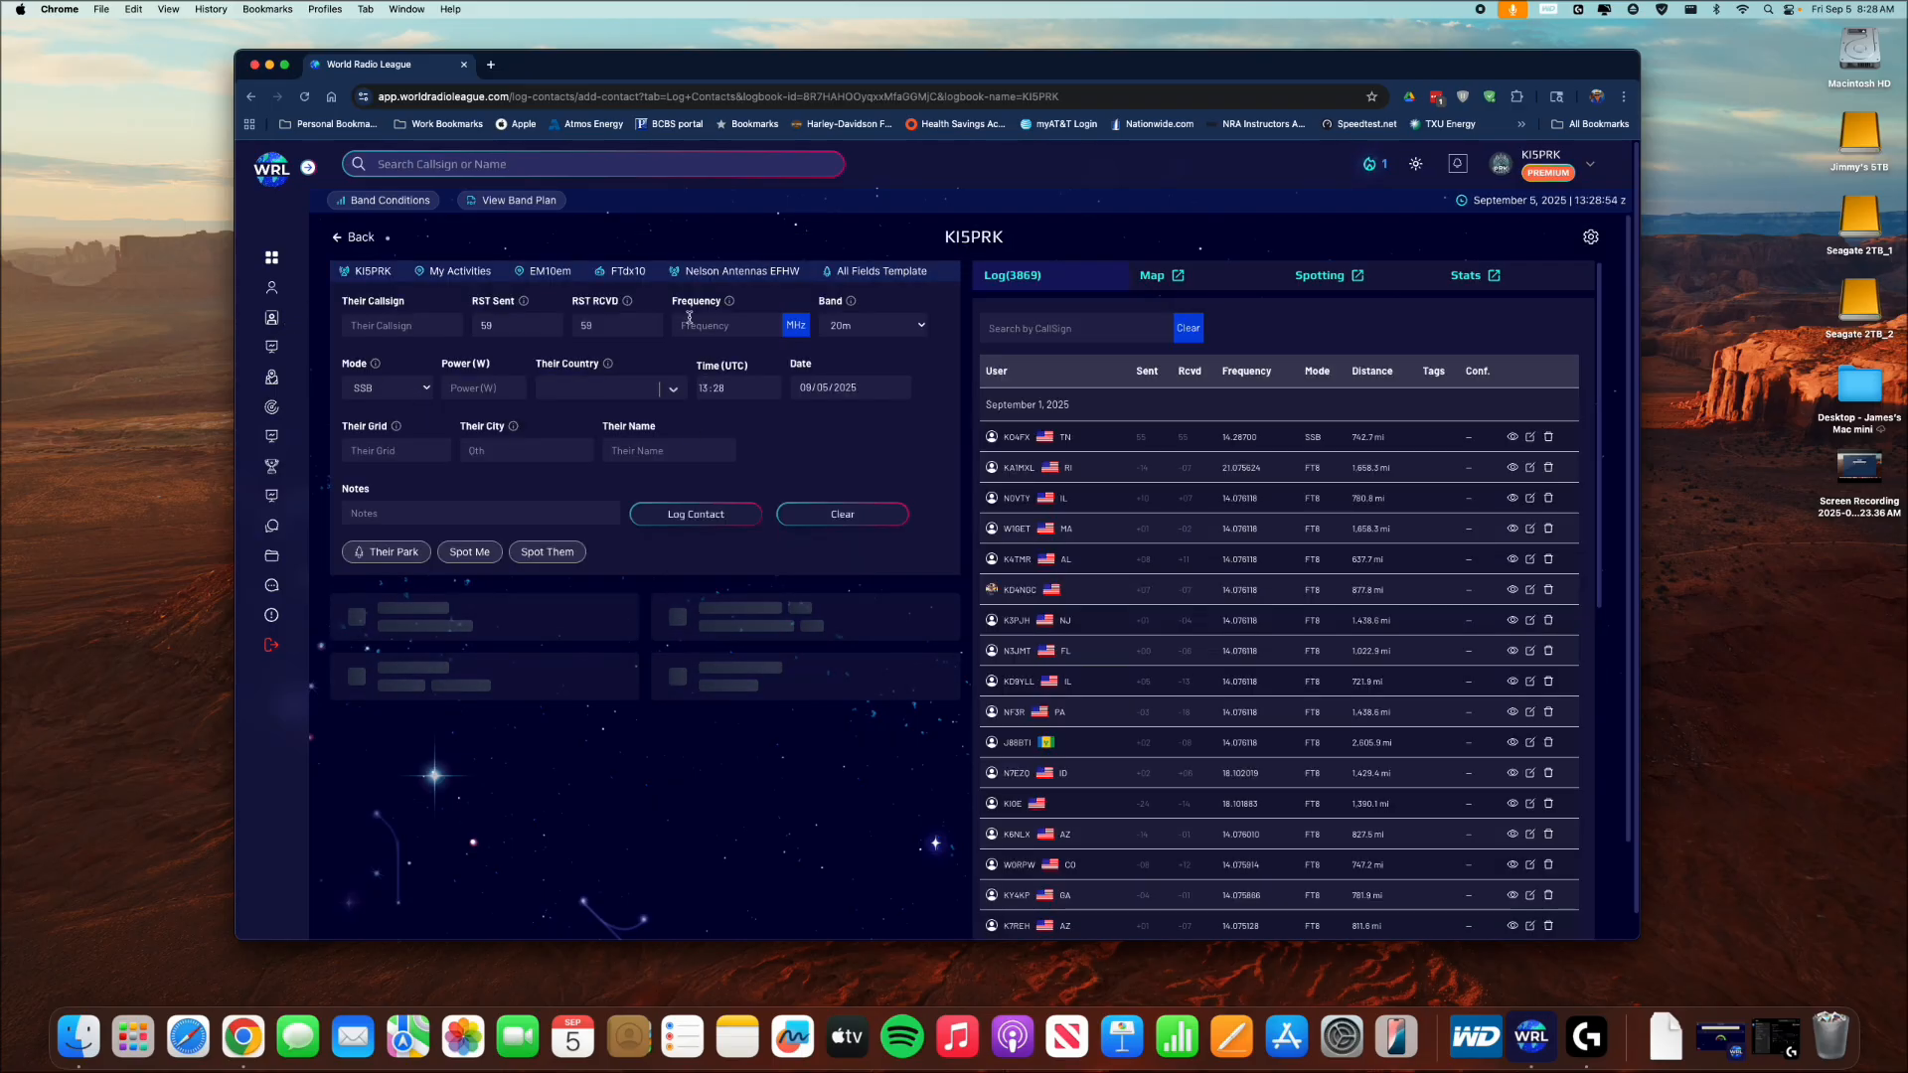
Look through the logbook's default radio choices and default antenna choices, closing each dialog without saving.
{"action": "left_click", "coordinate": [617, 275]}
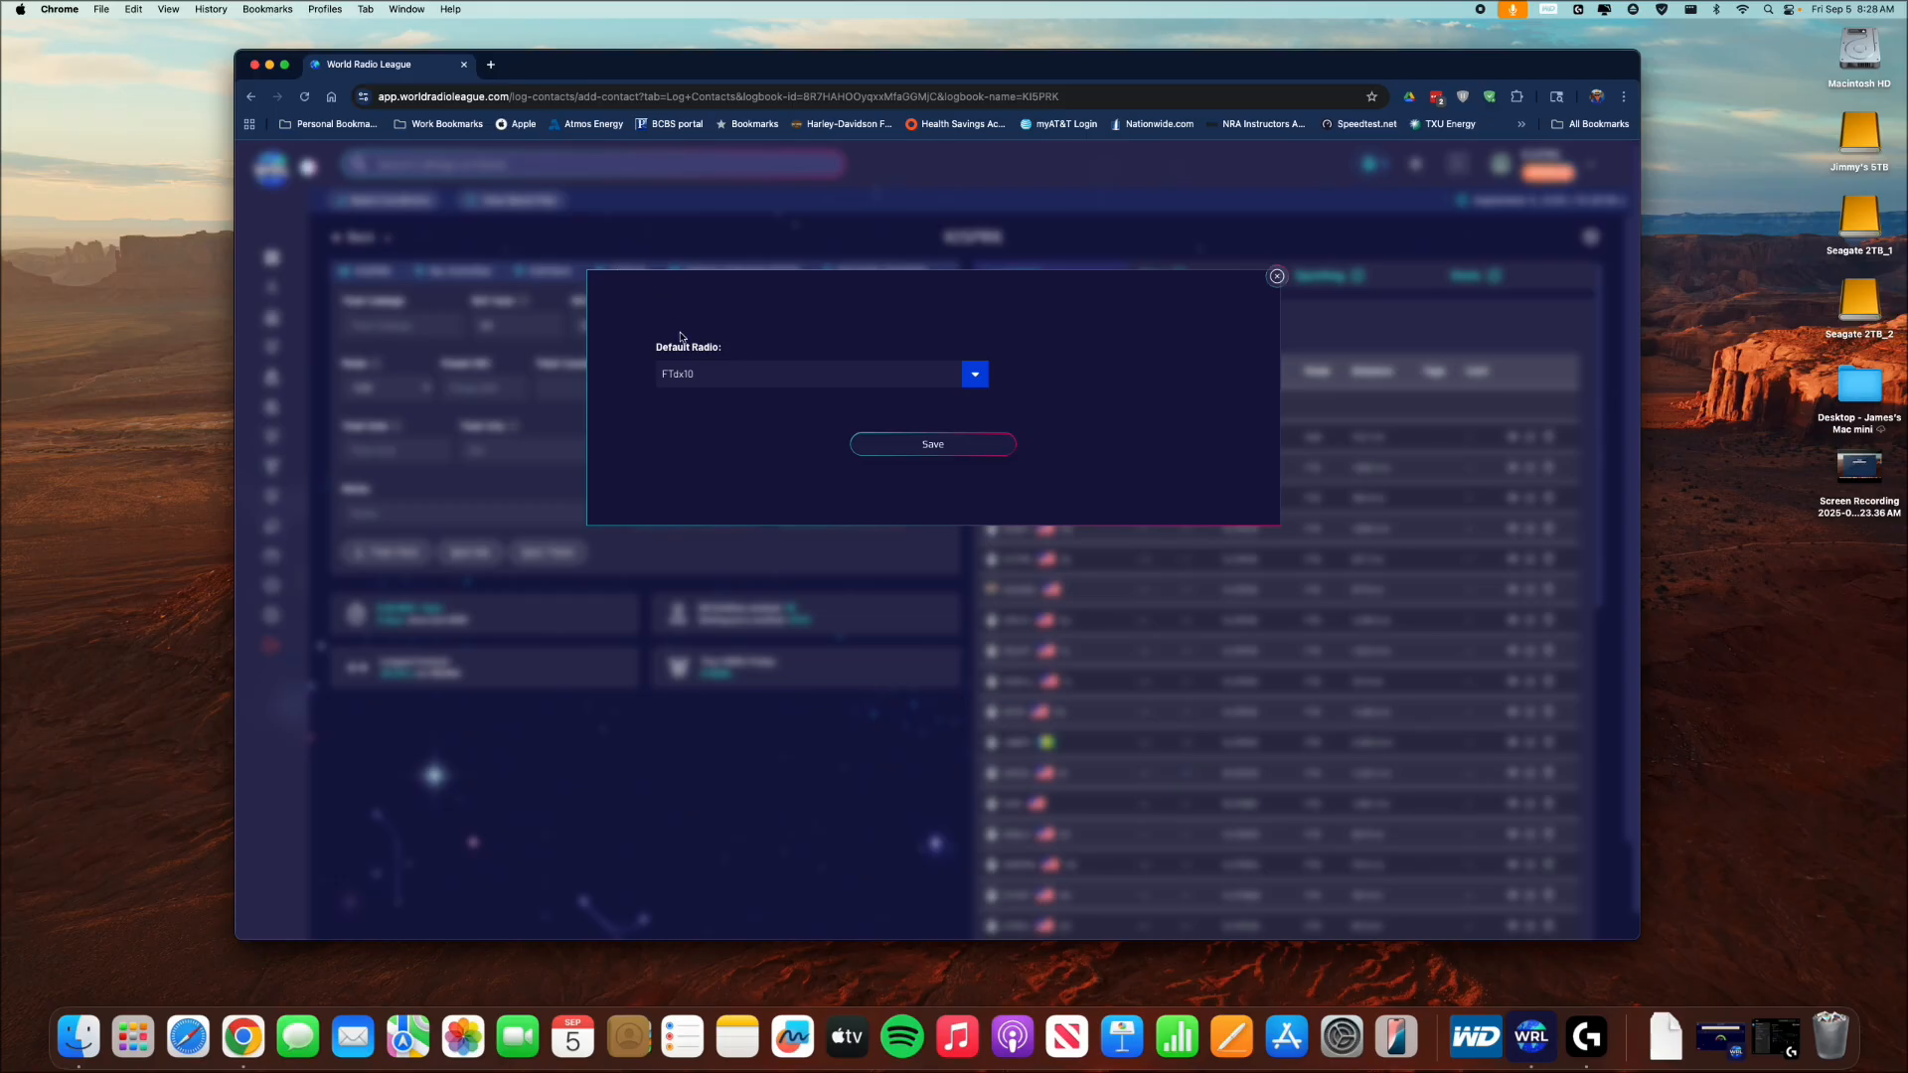
{"action": "left_click", "coordinate": [678, 374]}
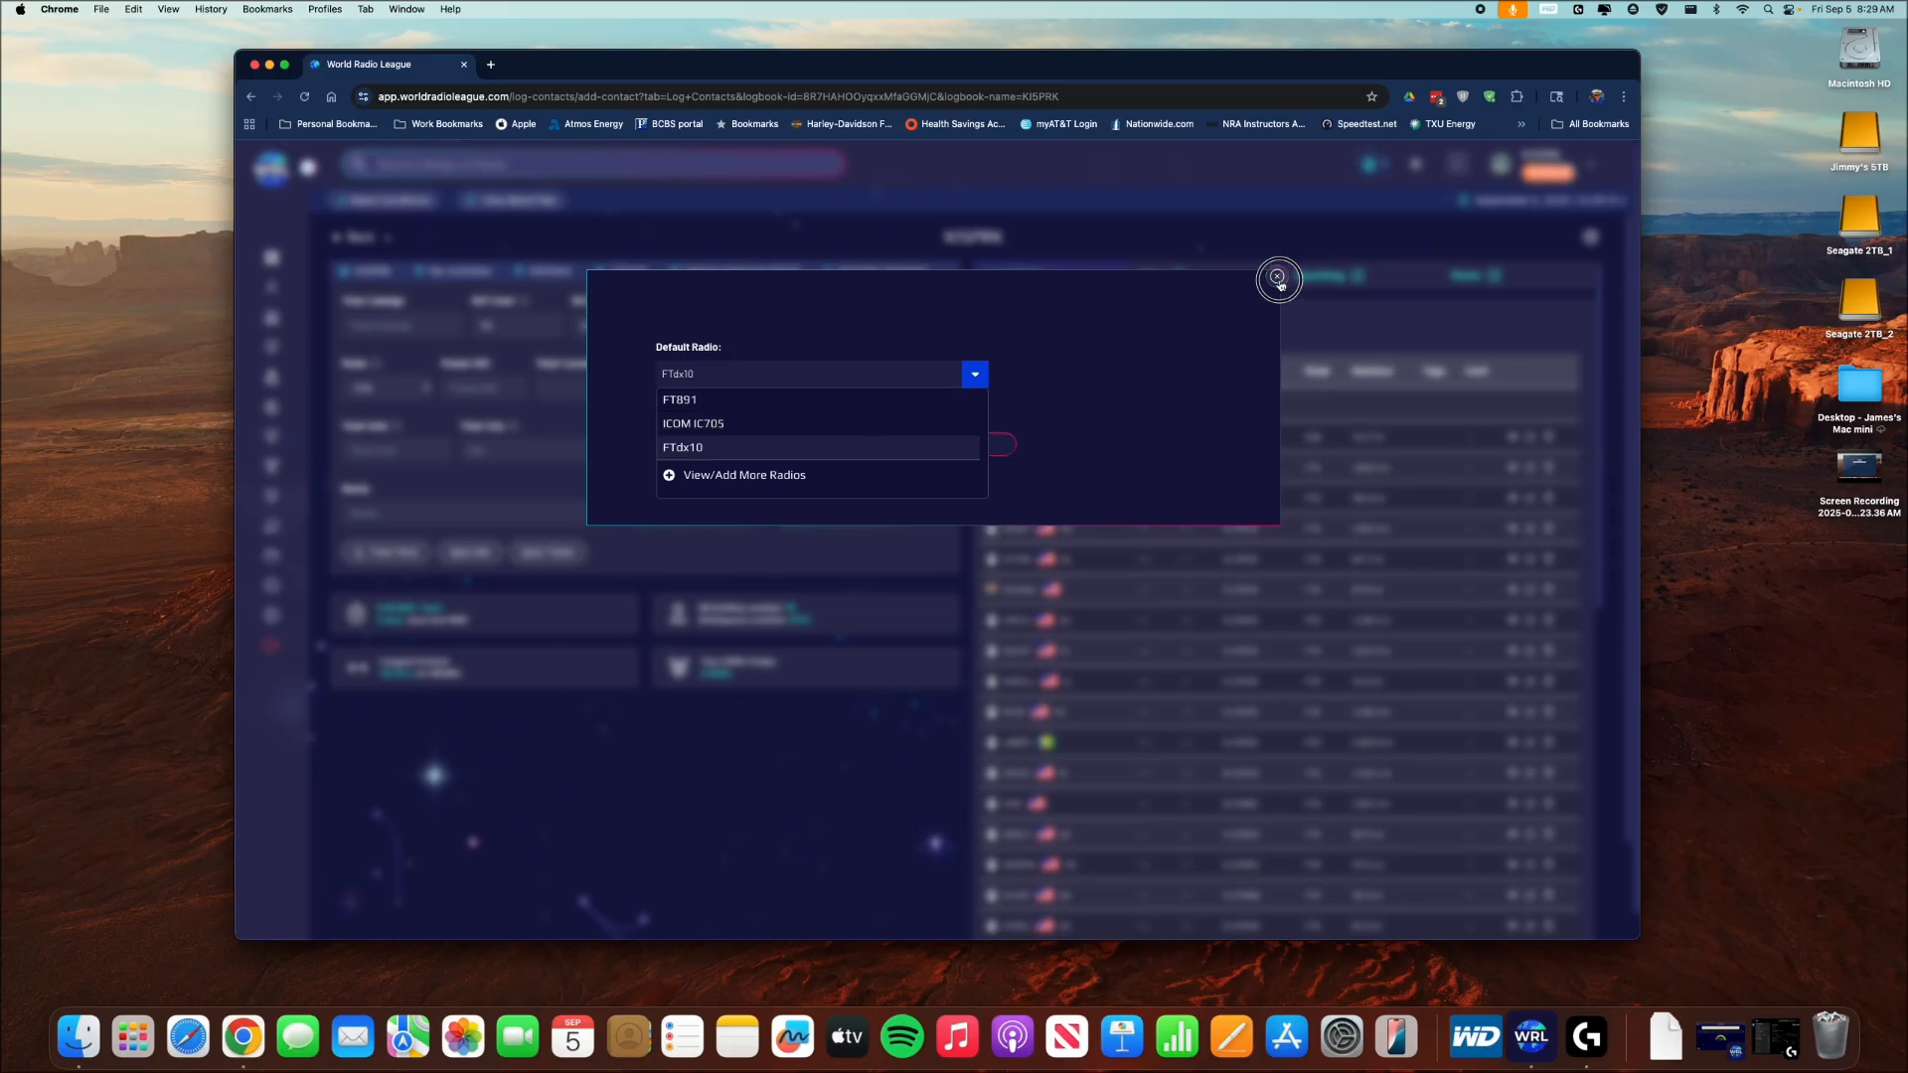
{"action": "left_click", "coordinate": [1277, 277]}
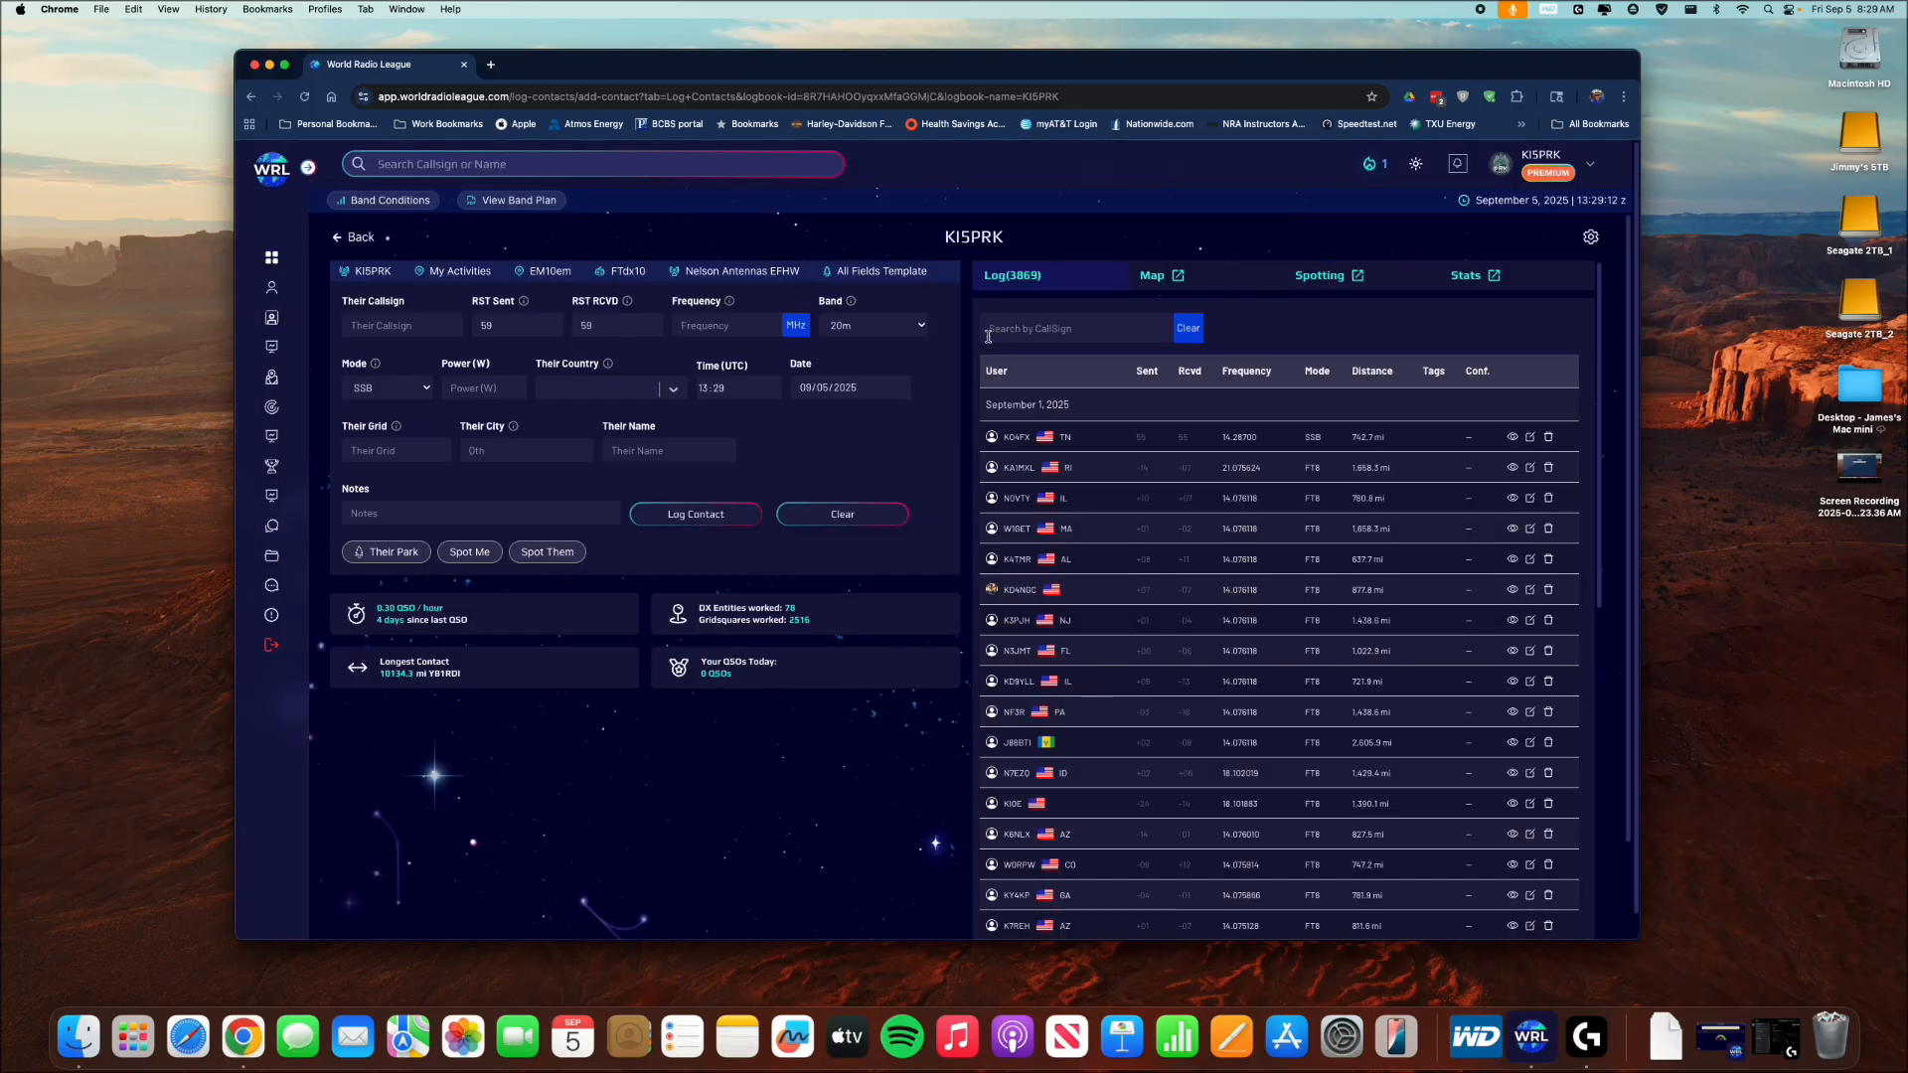
{"action": "left_click", "coordinate": [748, 272]}
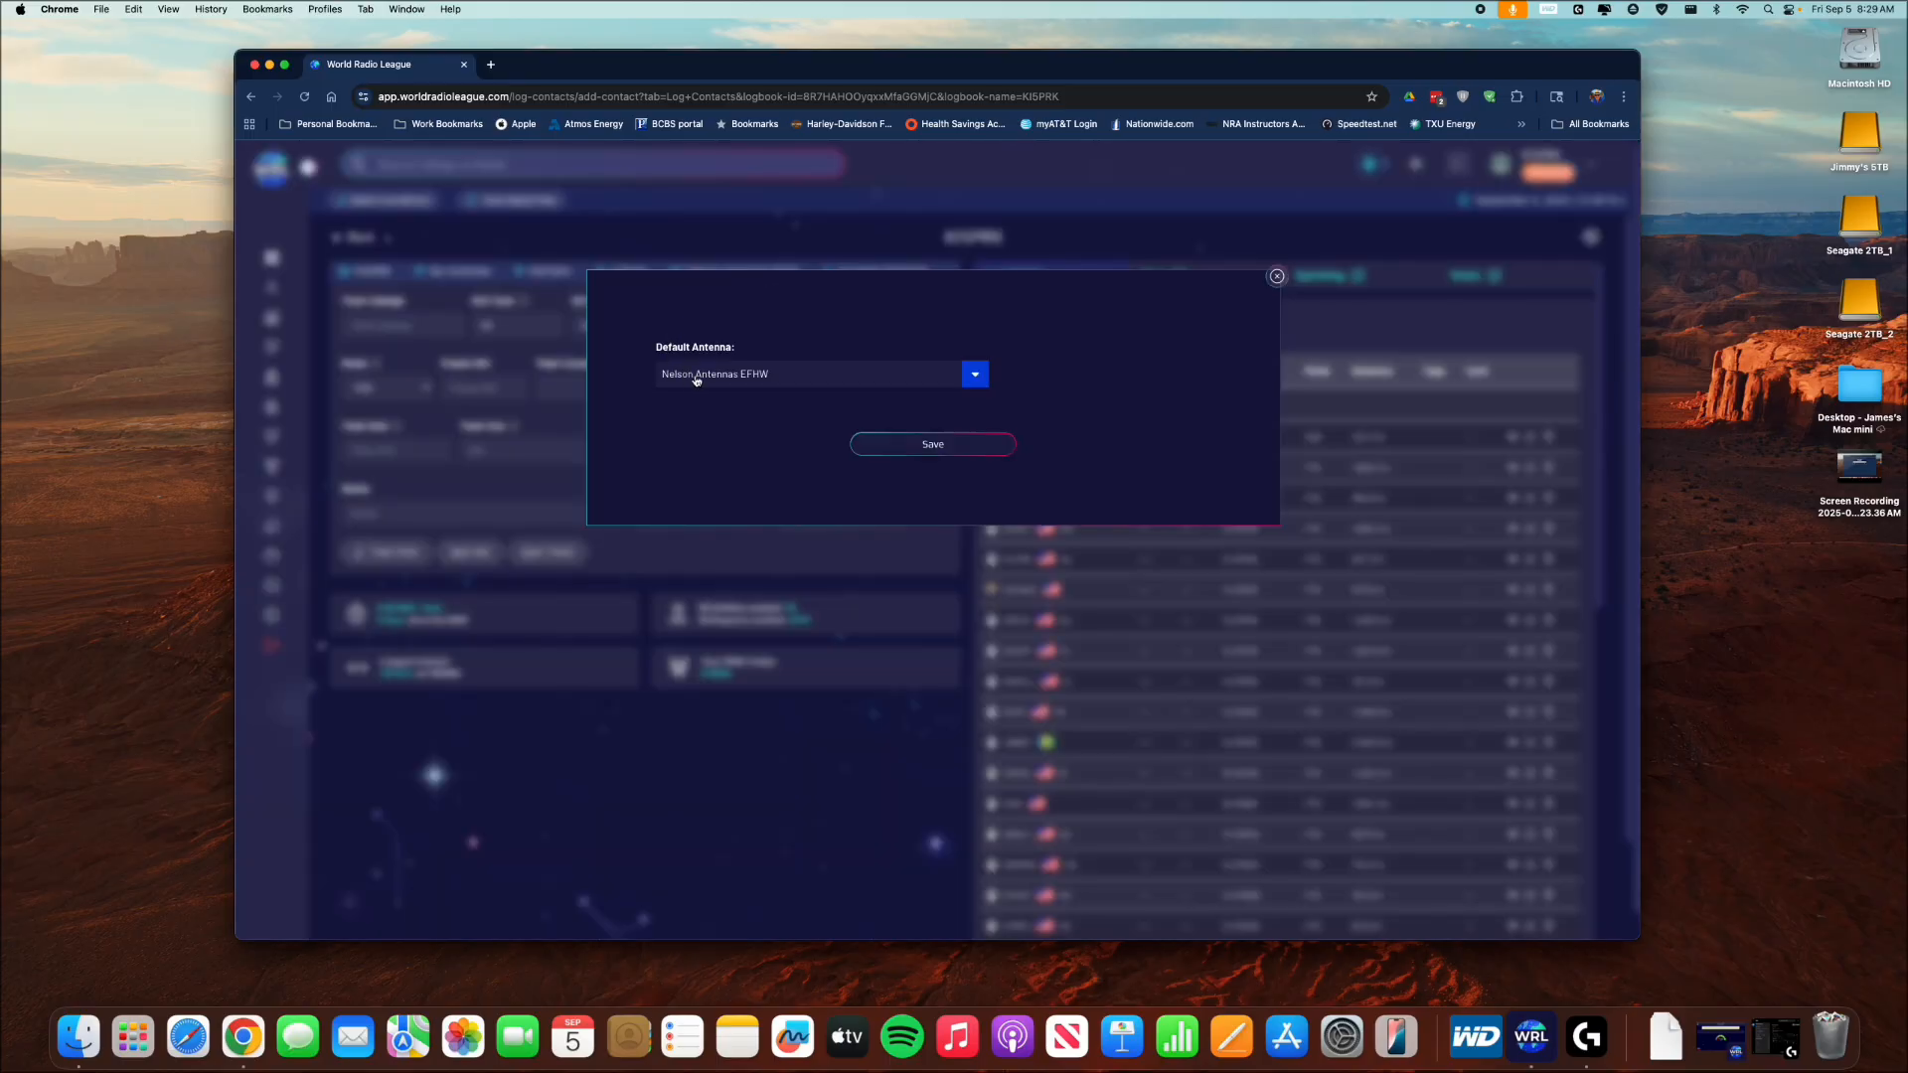
{"action": "left_click", "coordinate": [974, 376]}
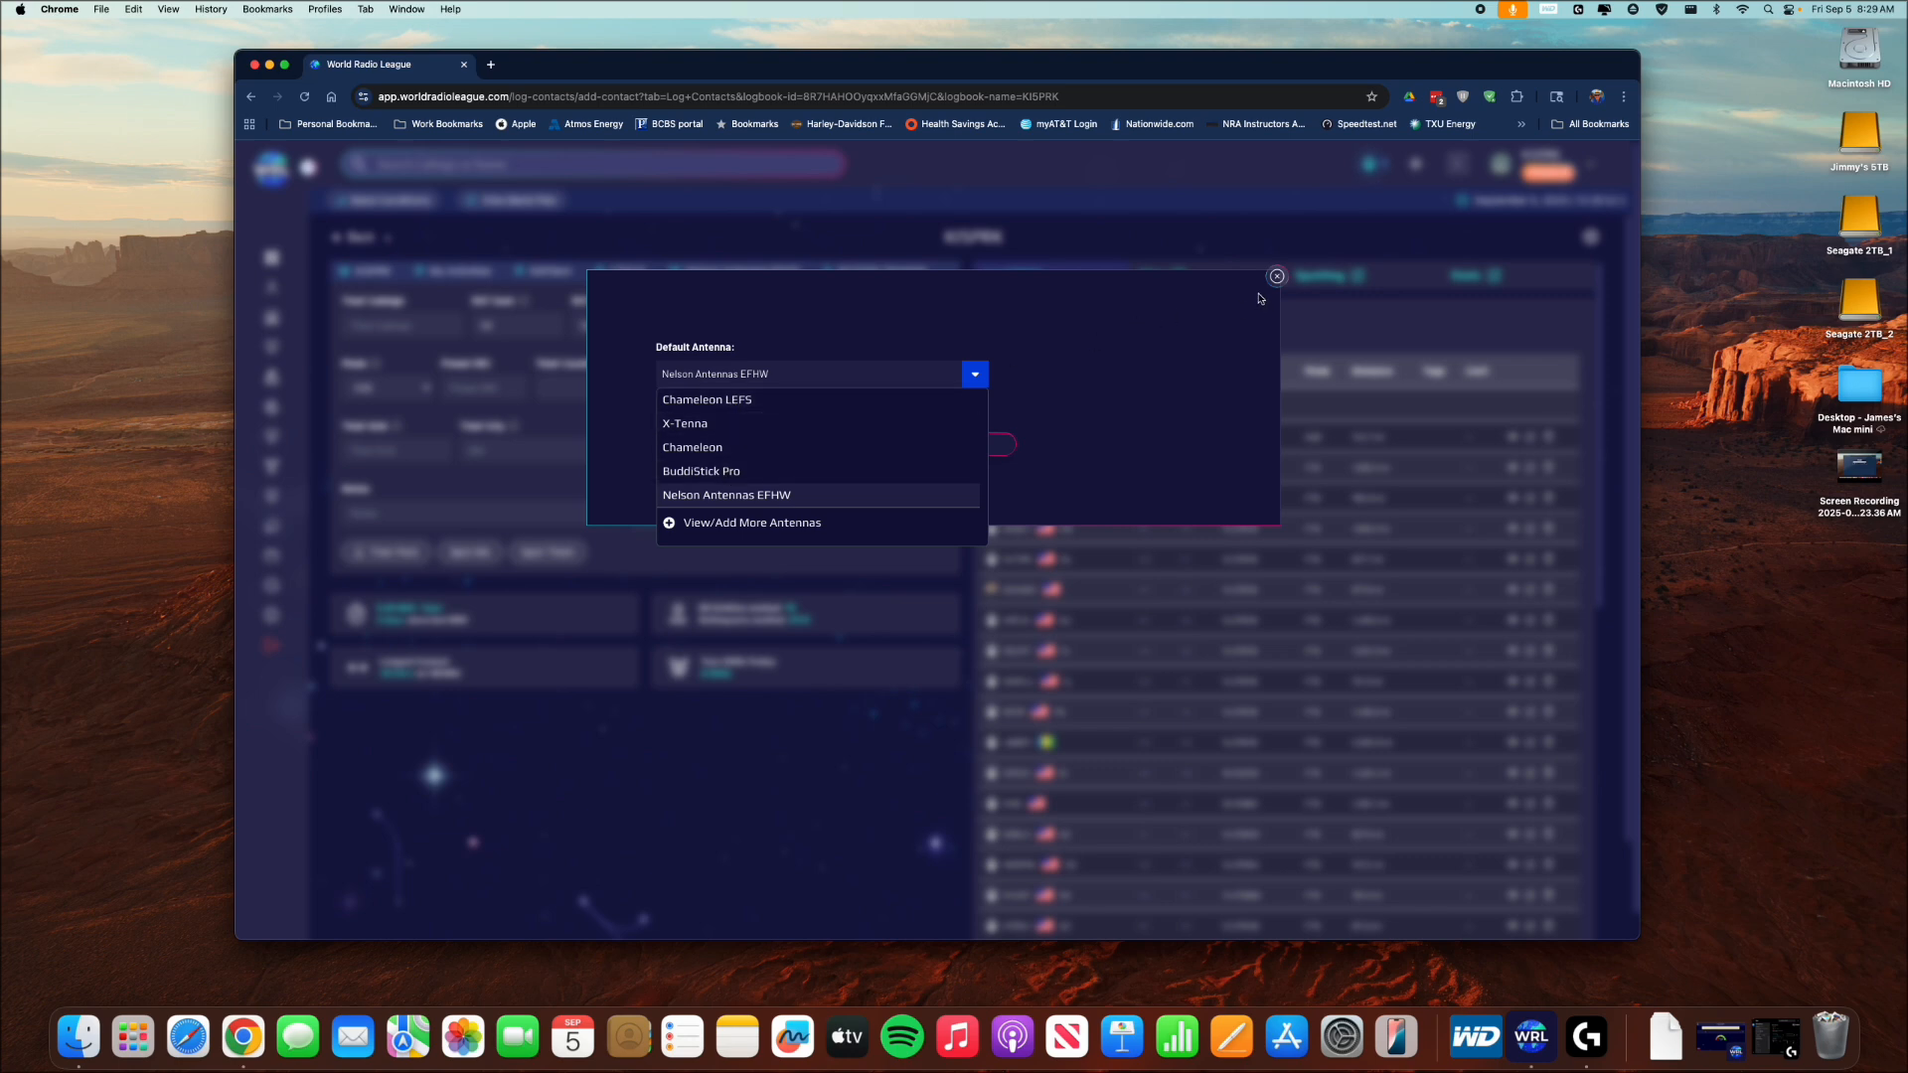
{"action": "left_click", "coordinate": [1276, 277]}
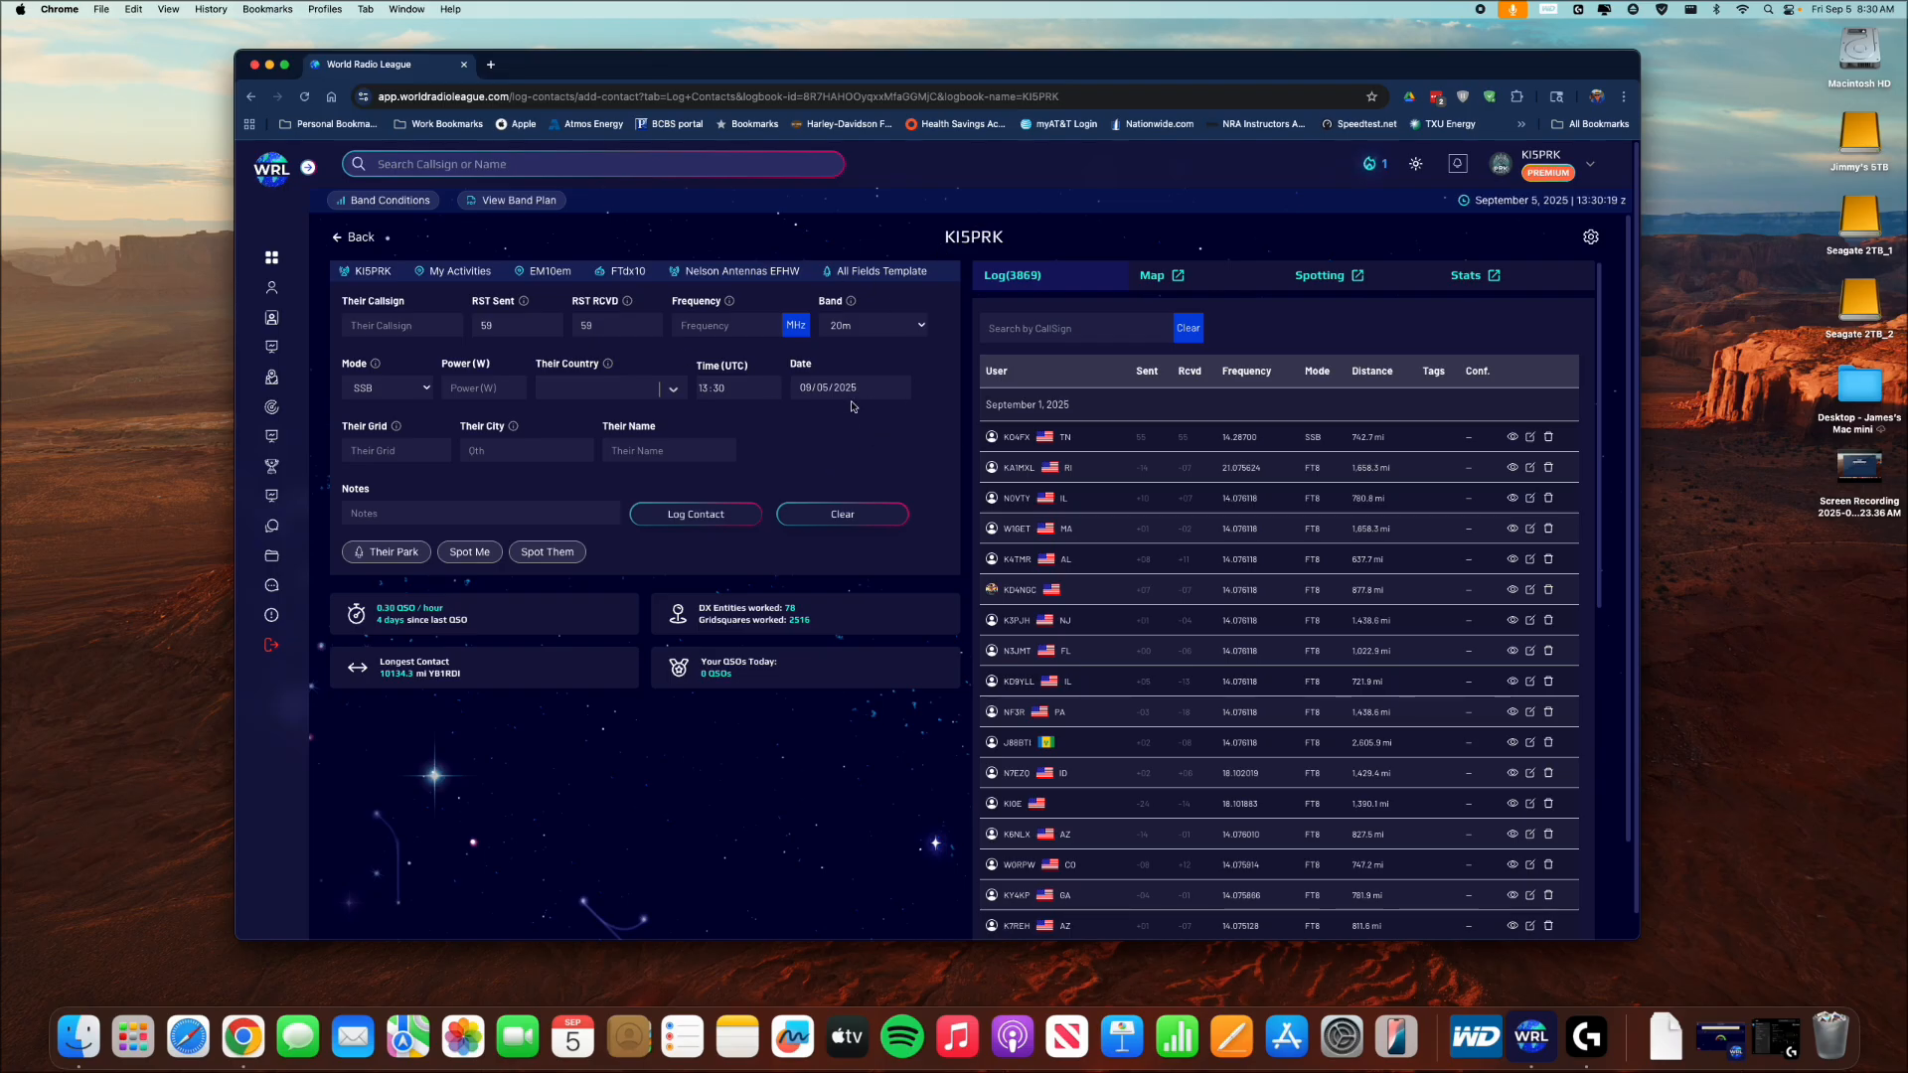
Create a POTA activation logbook for park US-2986 Bastrop, Texas, with mode SSB, and start logging.
{"action": "left_click", "coordinate": [338, 239]}
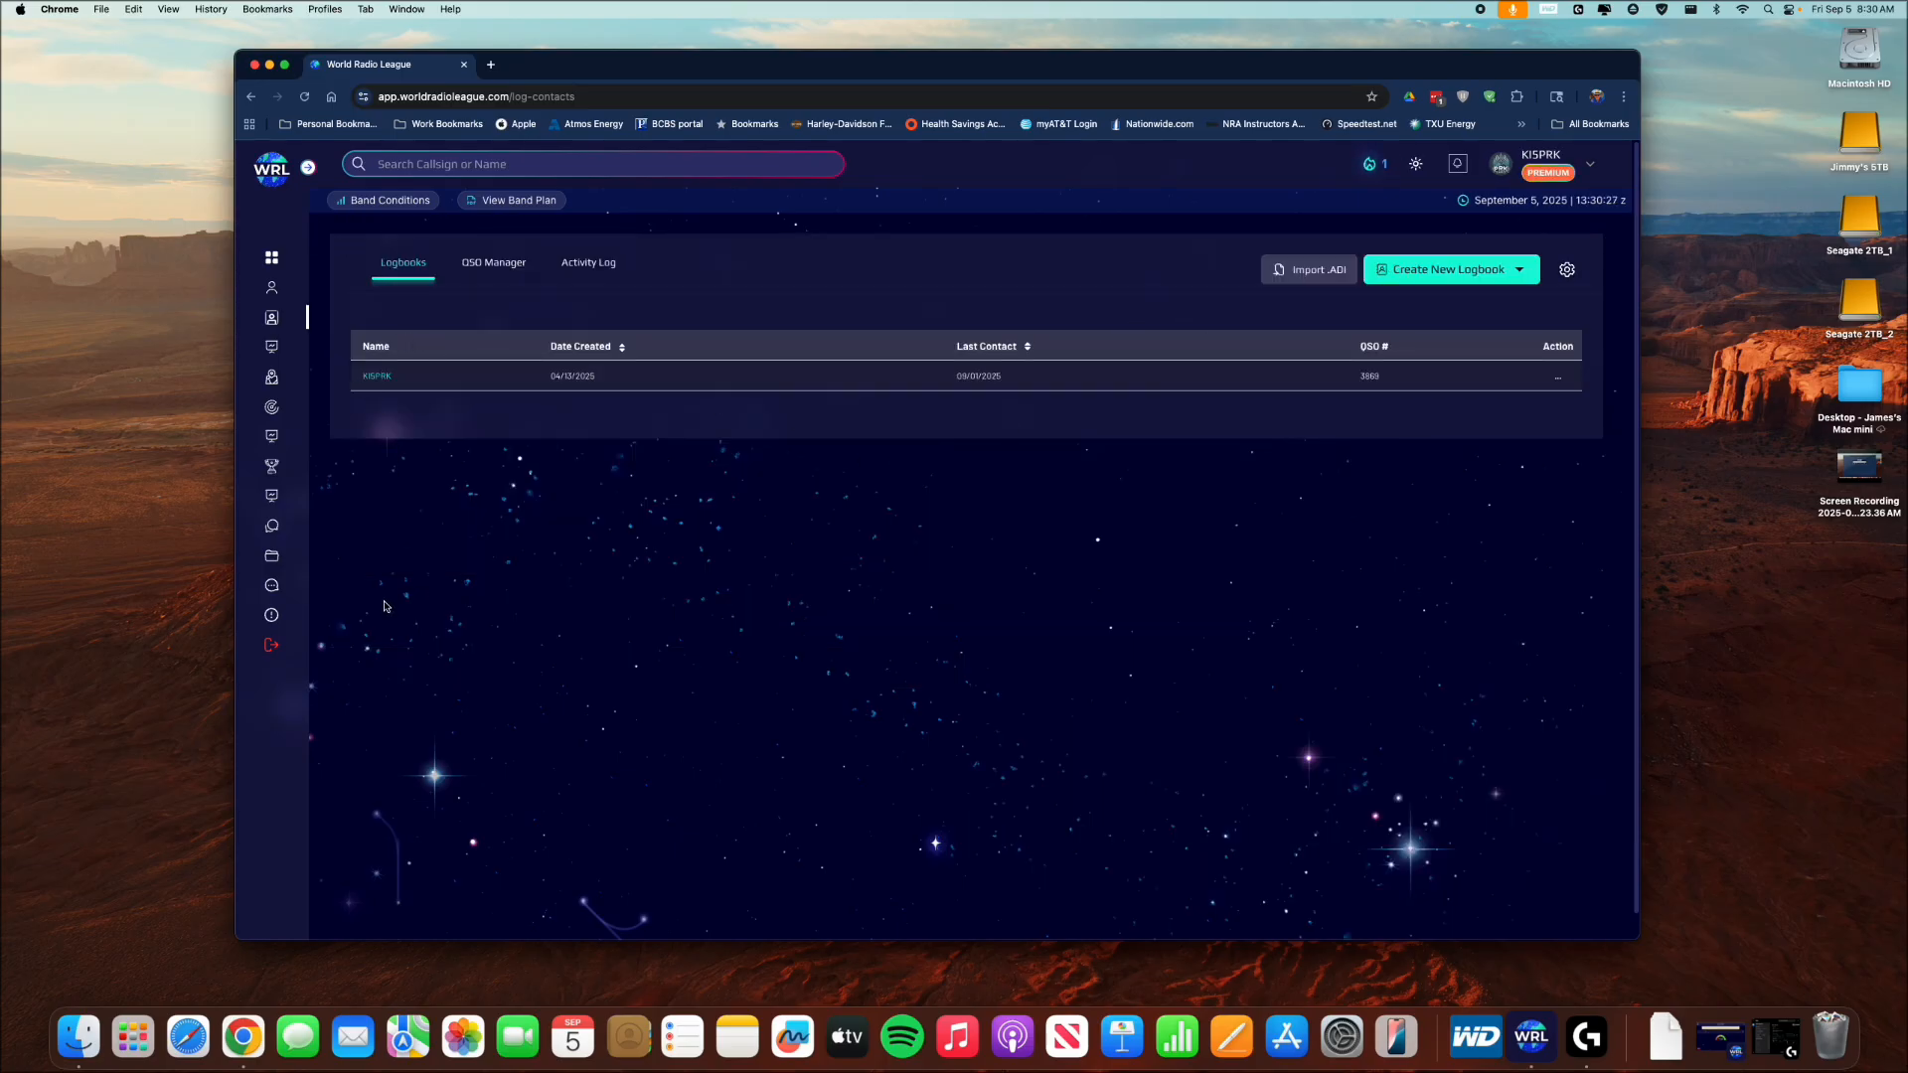
{"action": "left_click", "coordinate": [1472, 273]}
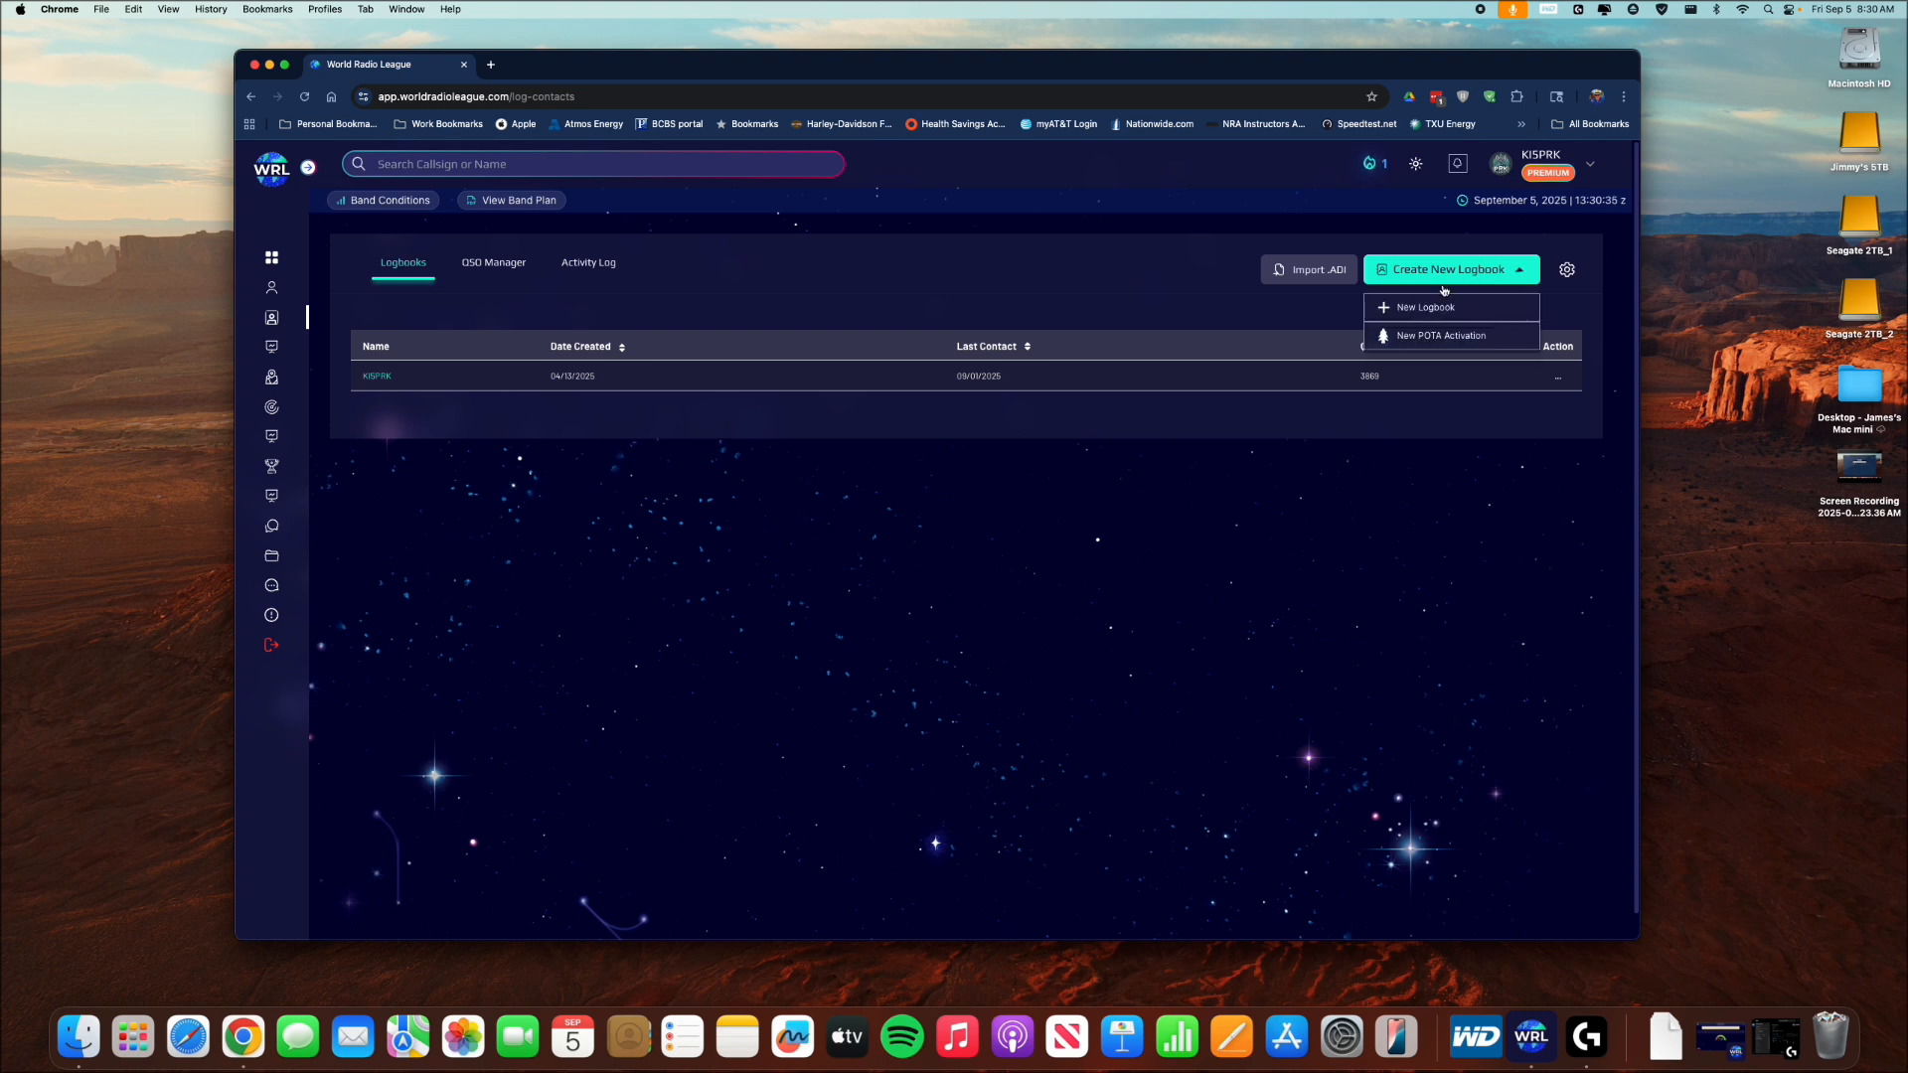
{"action": "left_click", "coordinate": [1412, 338]}
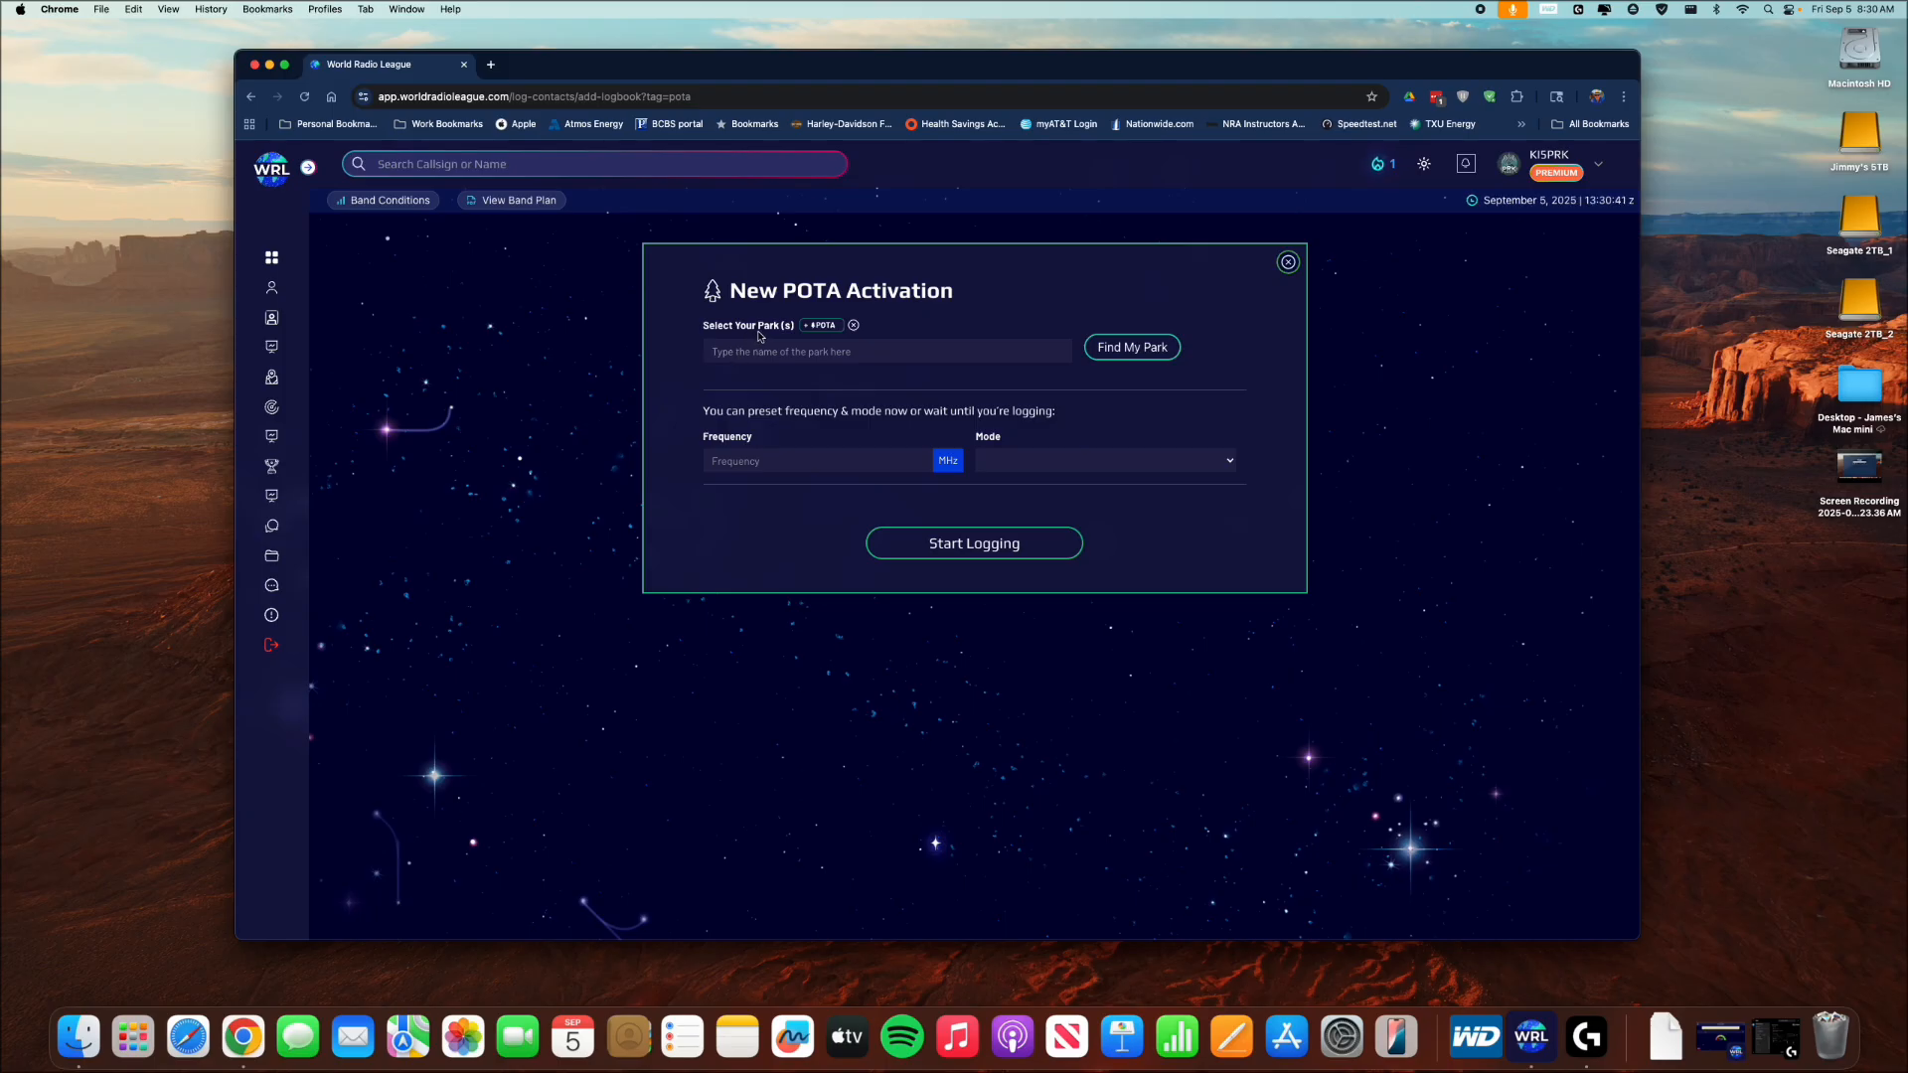
{"action": "type", "text": "2986"}
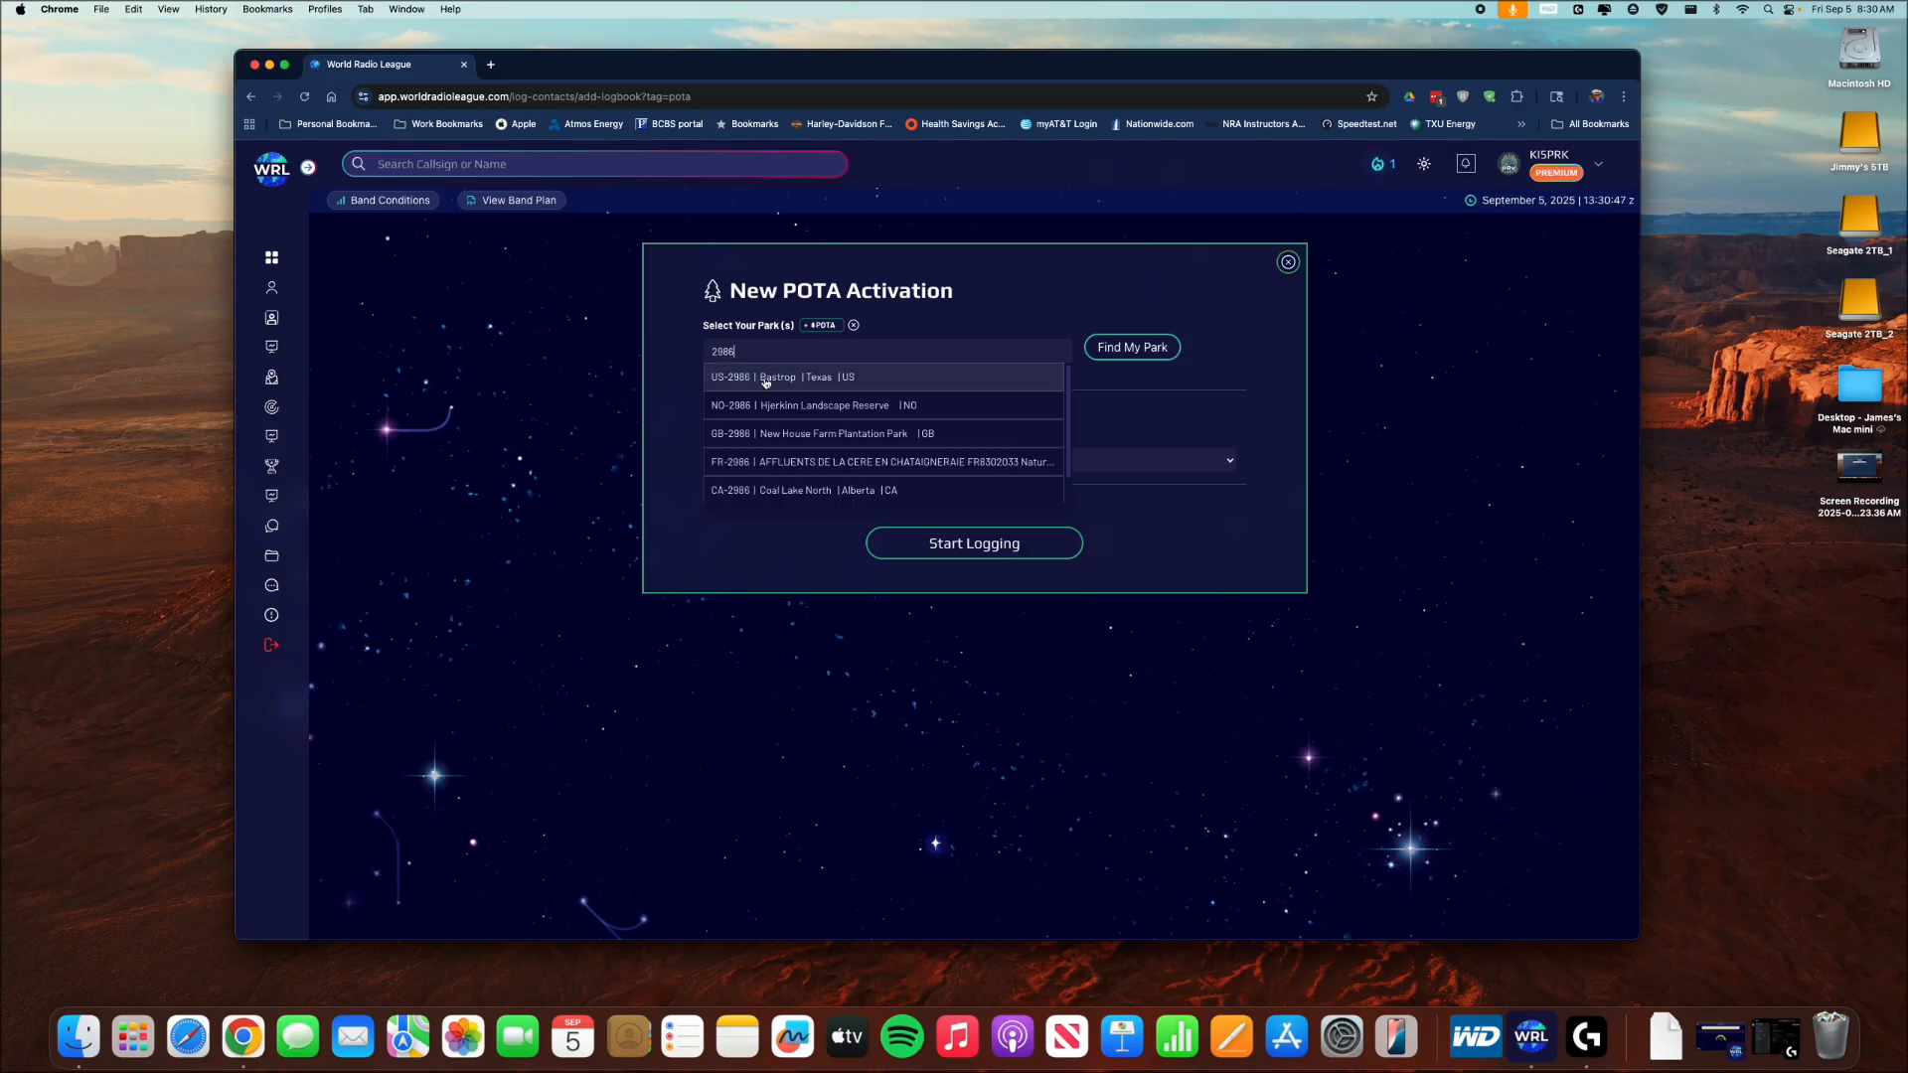
{"action": "left_click", "coordinate": [794, 378]}
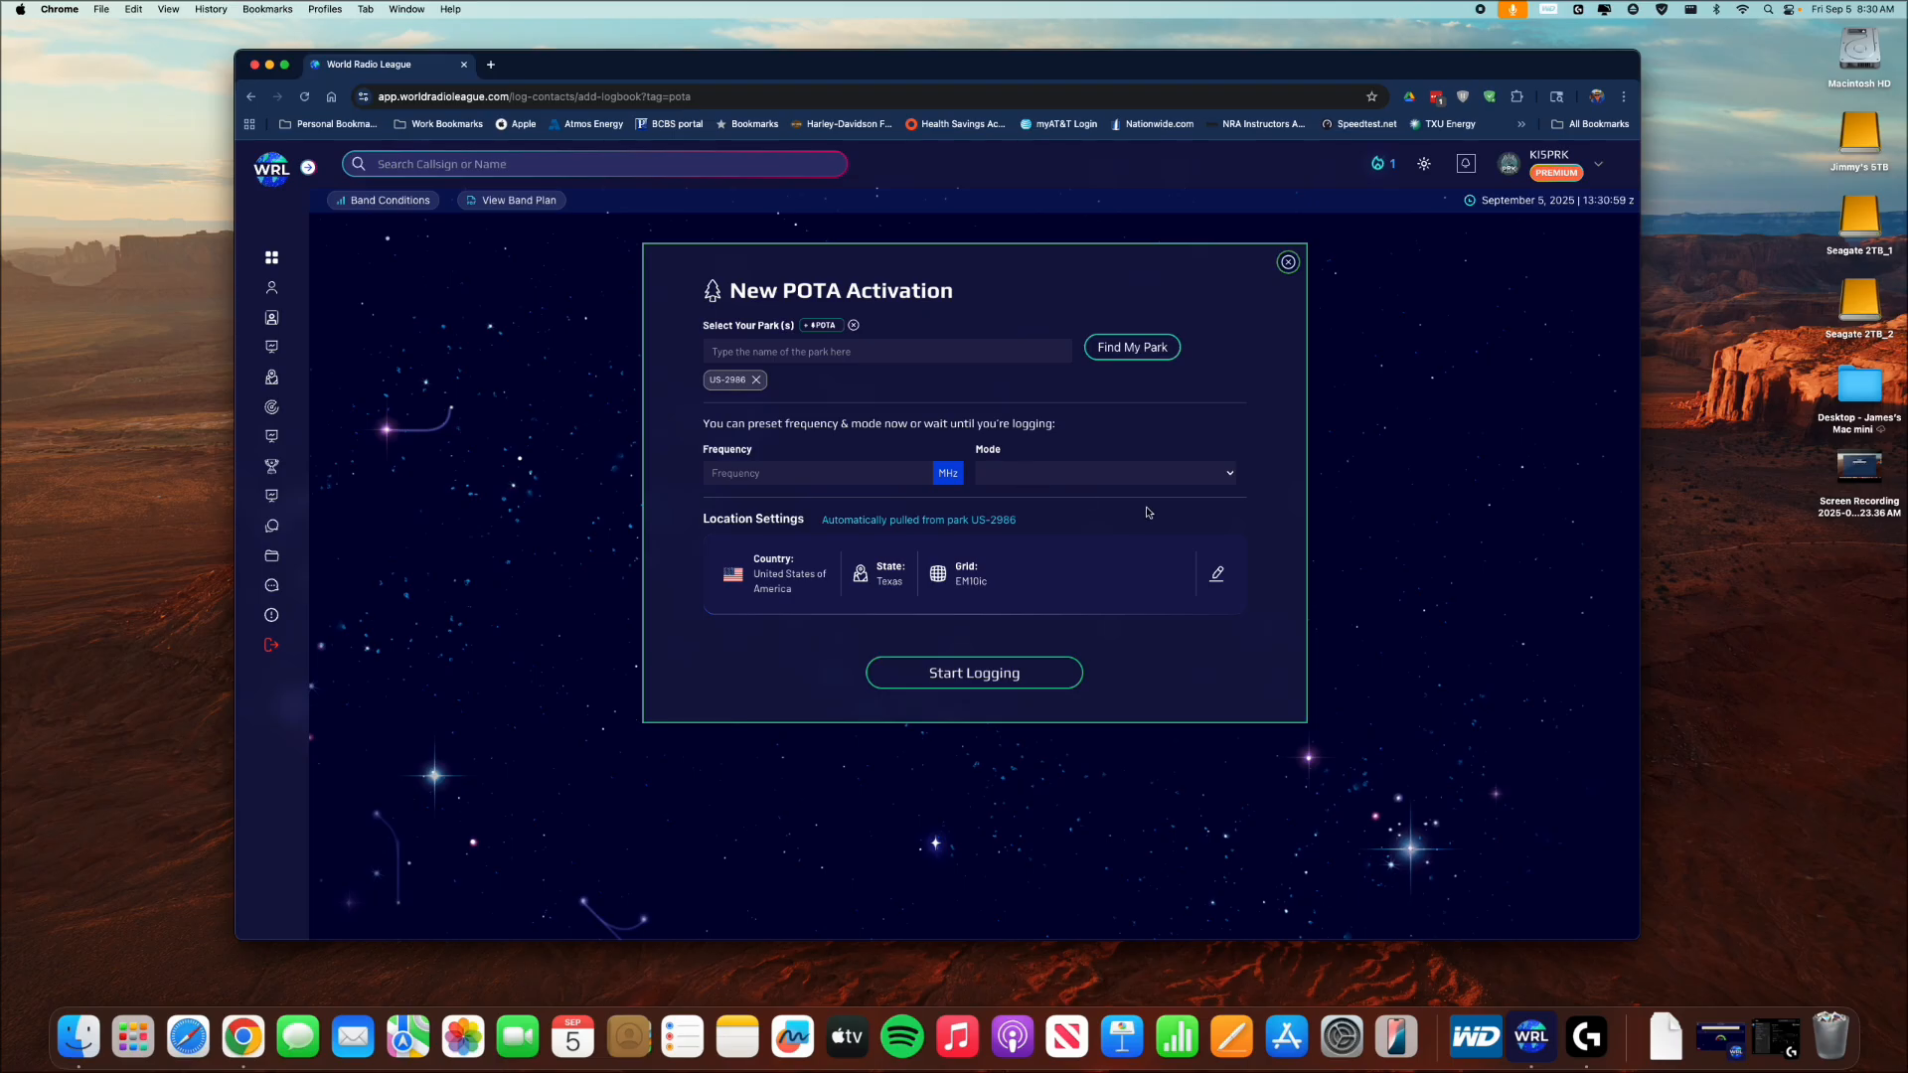
{"action": "left_click", "coordinate": [1115, 477]}
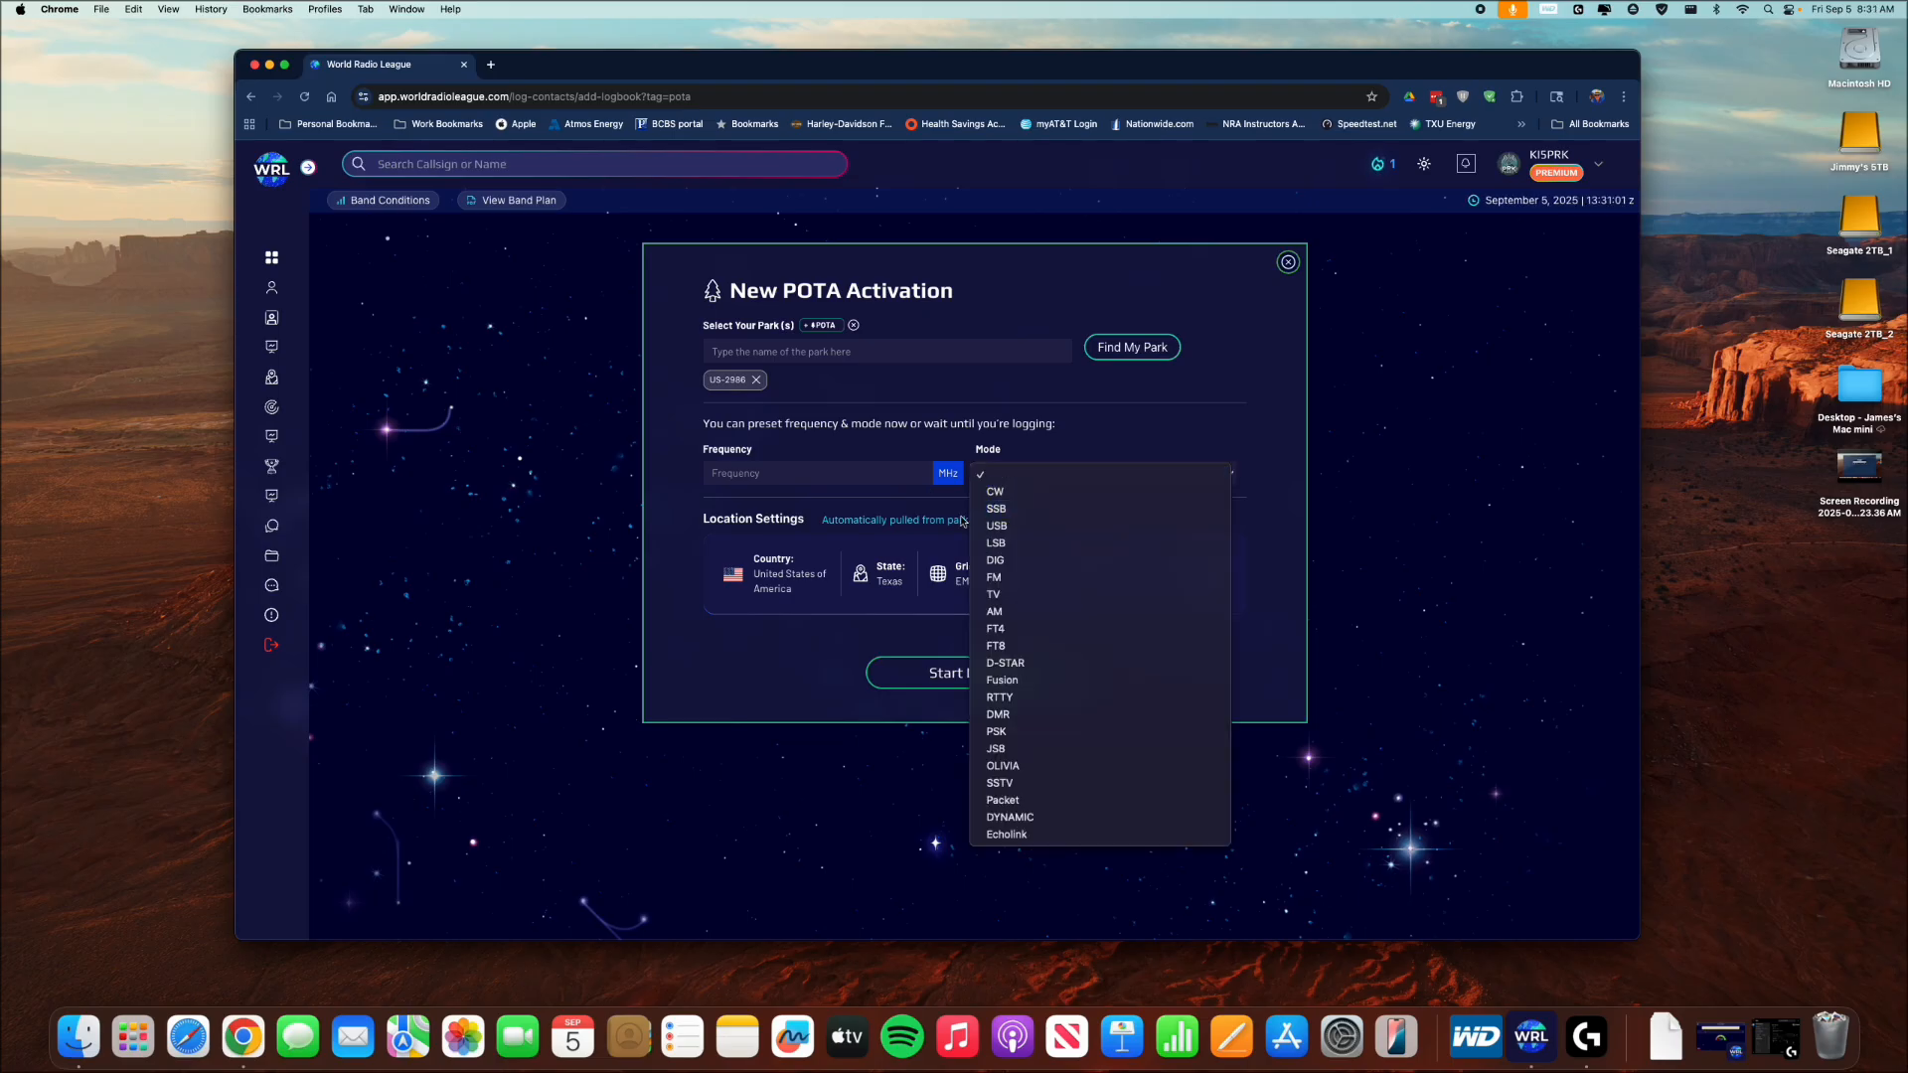
{"action": "left_click", "coordinate": [997, 509]}
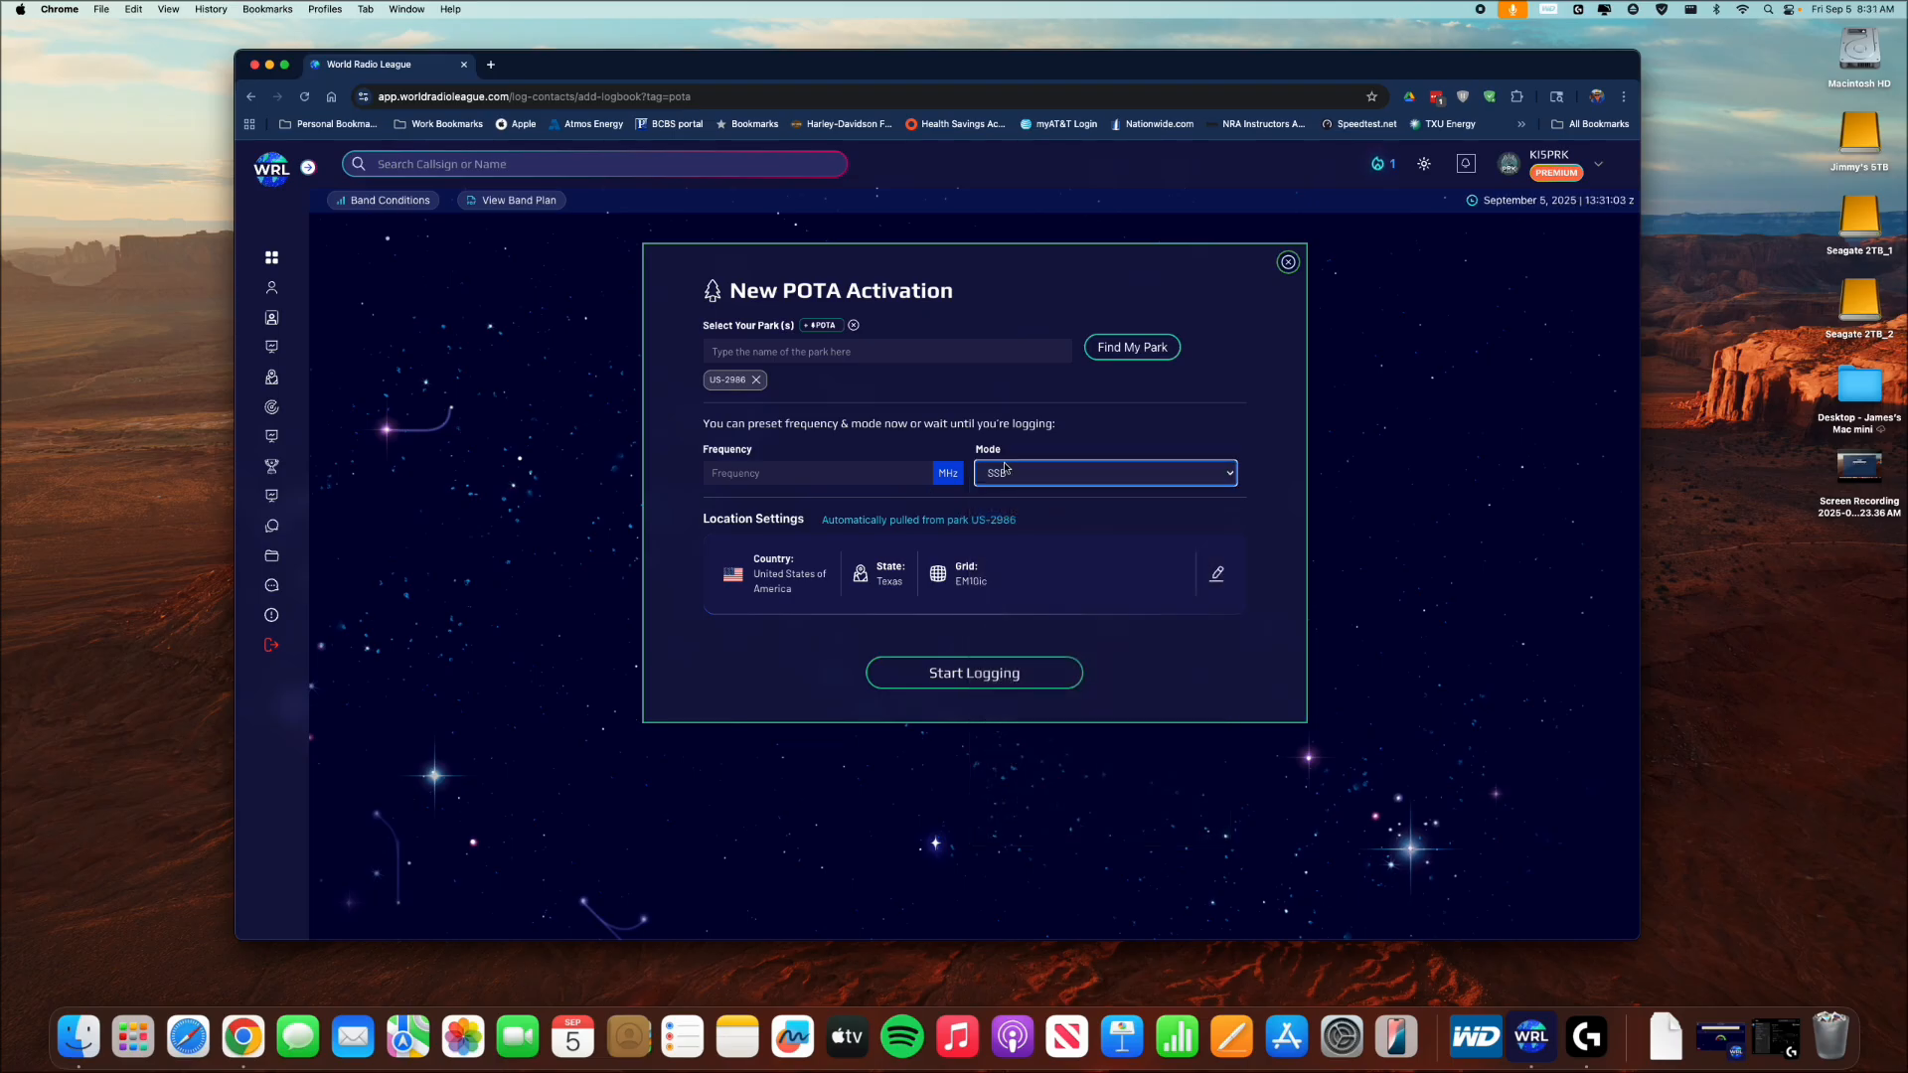
{"action": "left_click", "coordinate": [976, 686]}
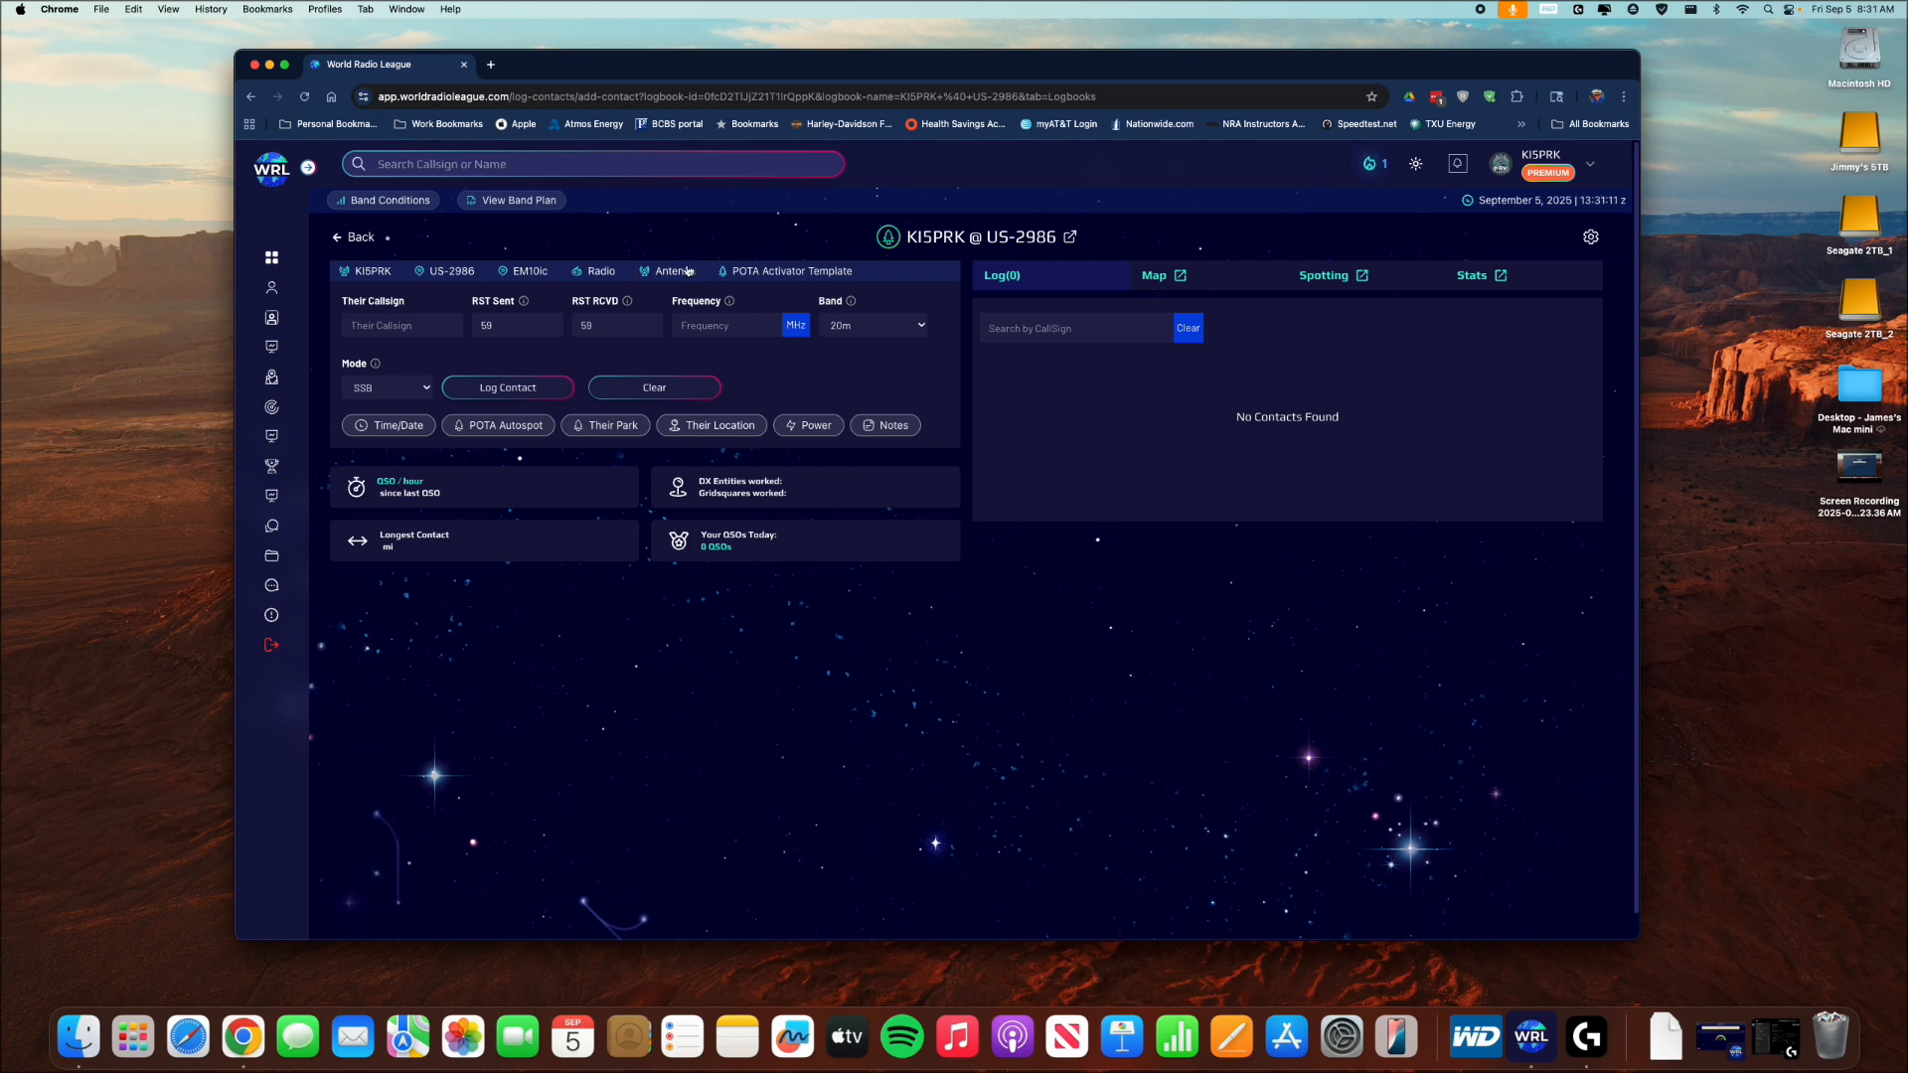
Set the activation logbook's default radio to FT891 and save it.
{"action": "left_click", "coordinate": [600, 272]}
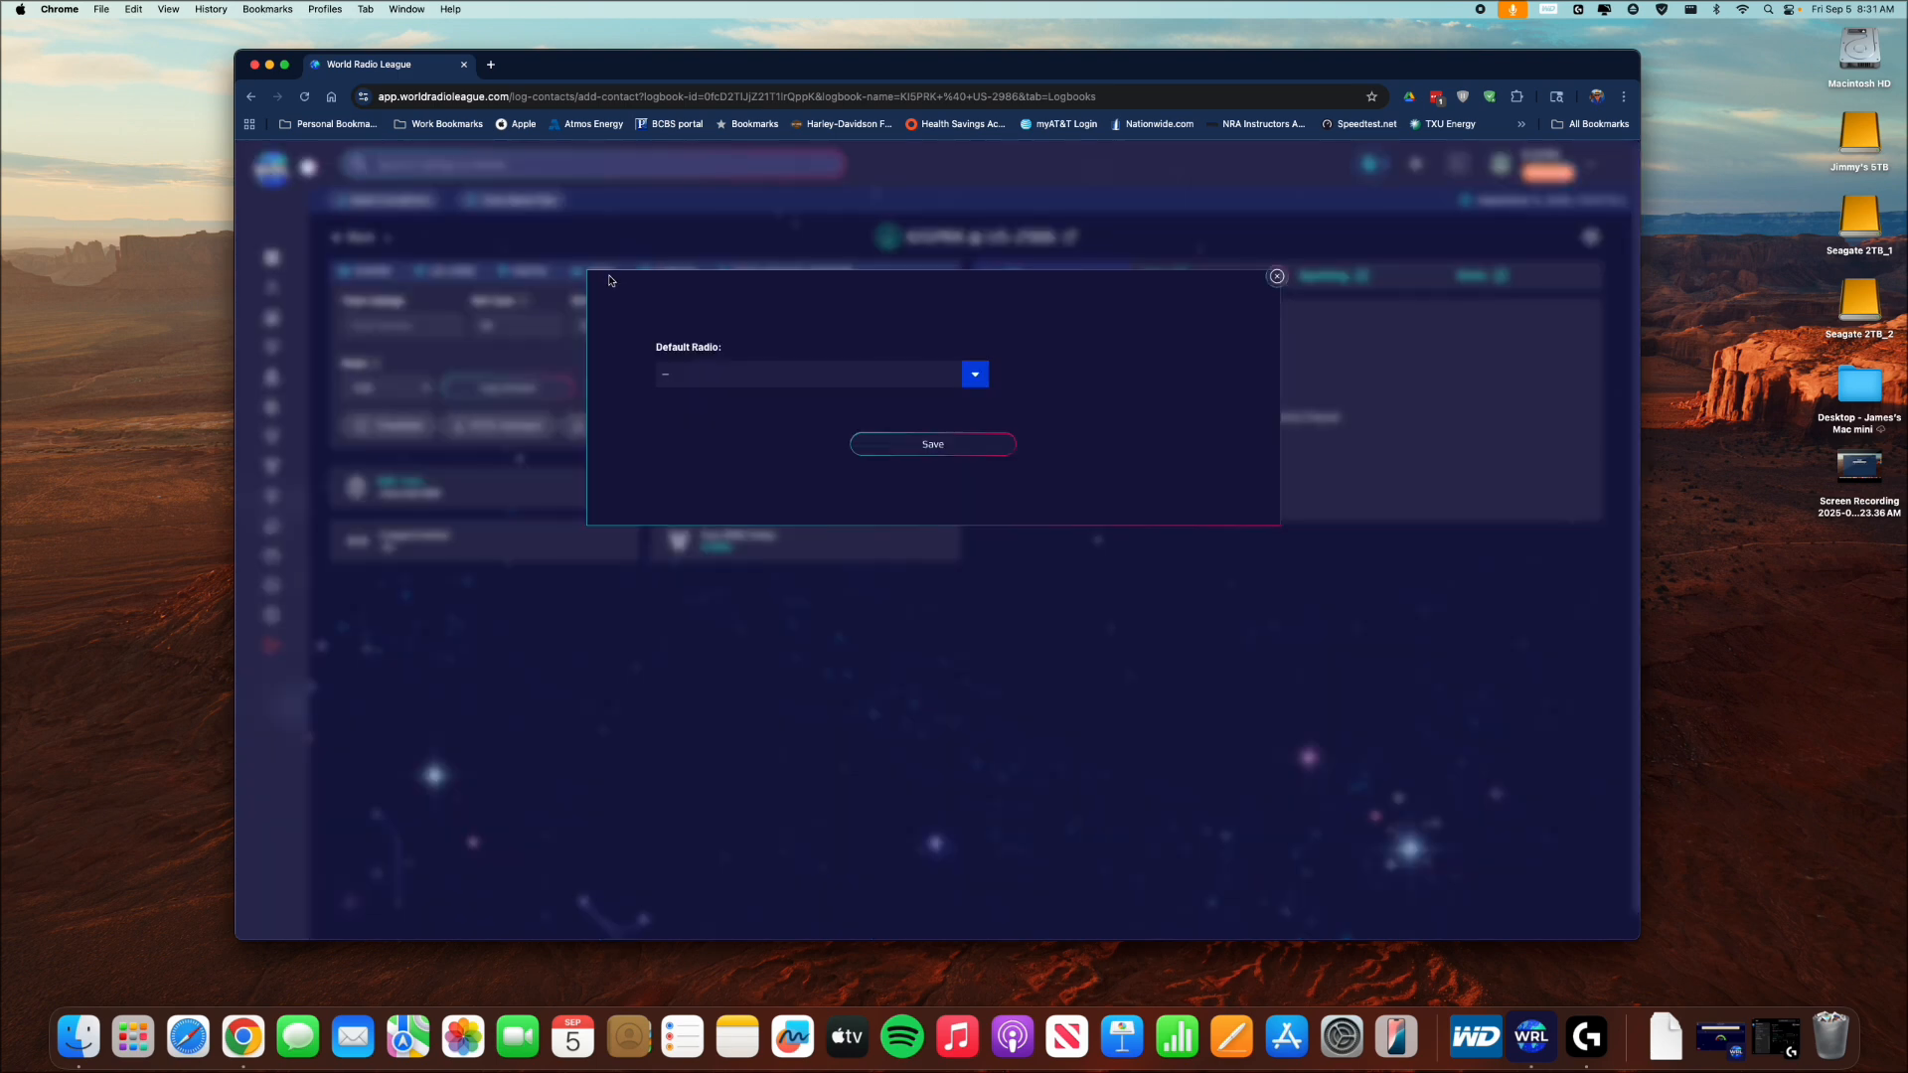
{"action": "left_click", "coordinate": [692, 372]}
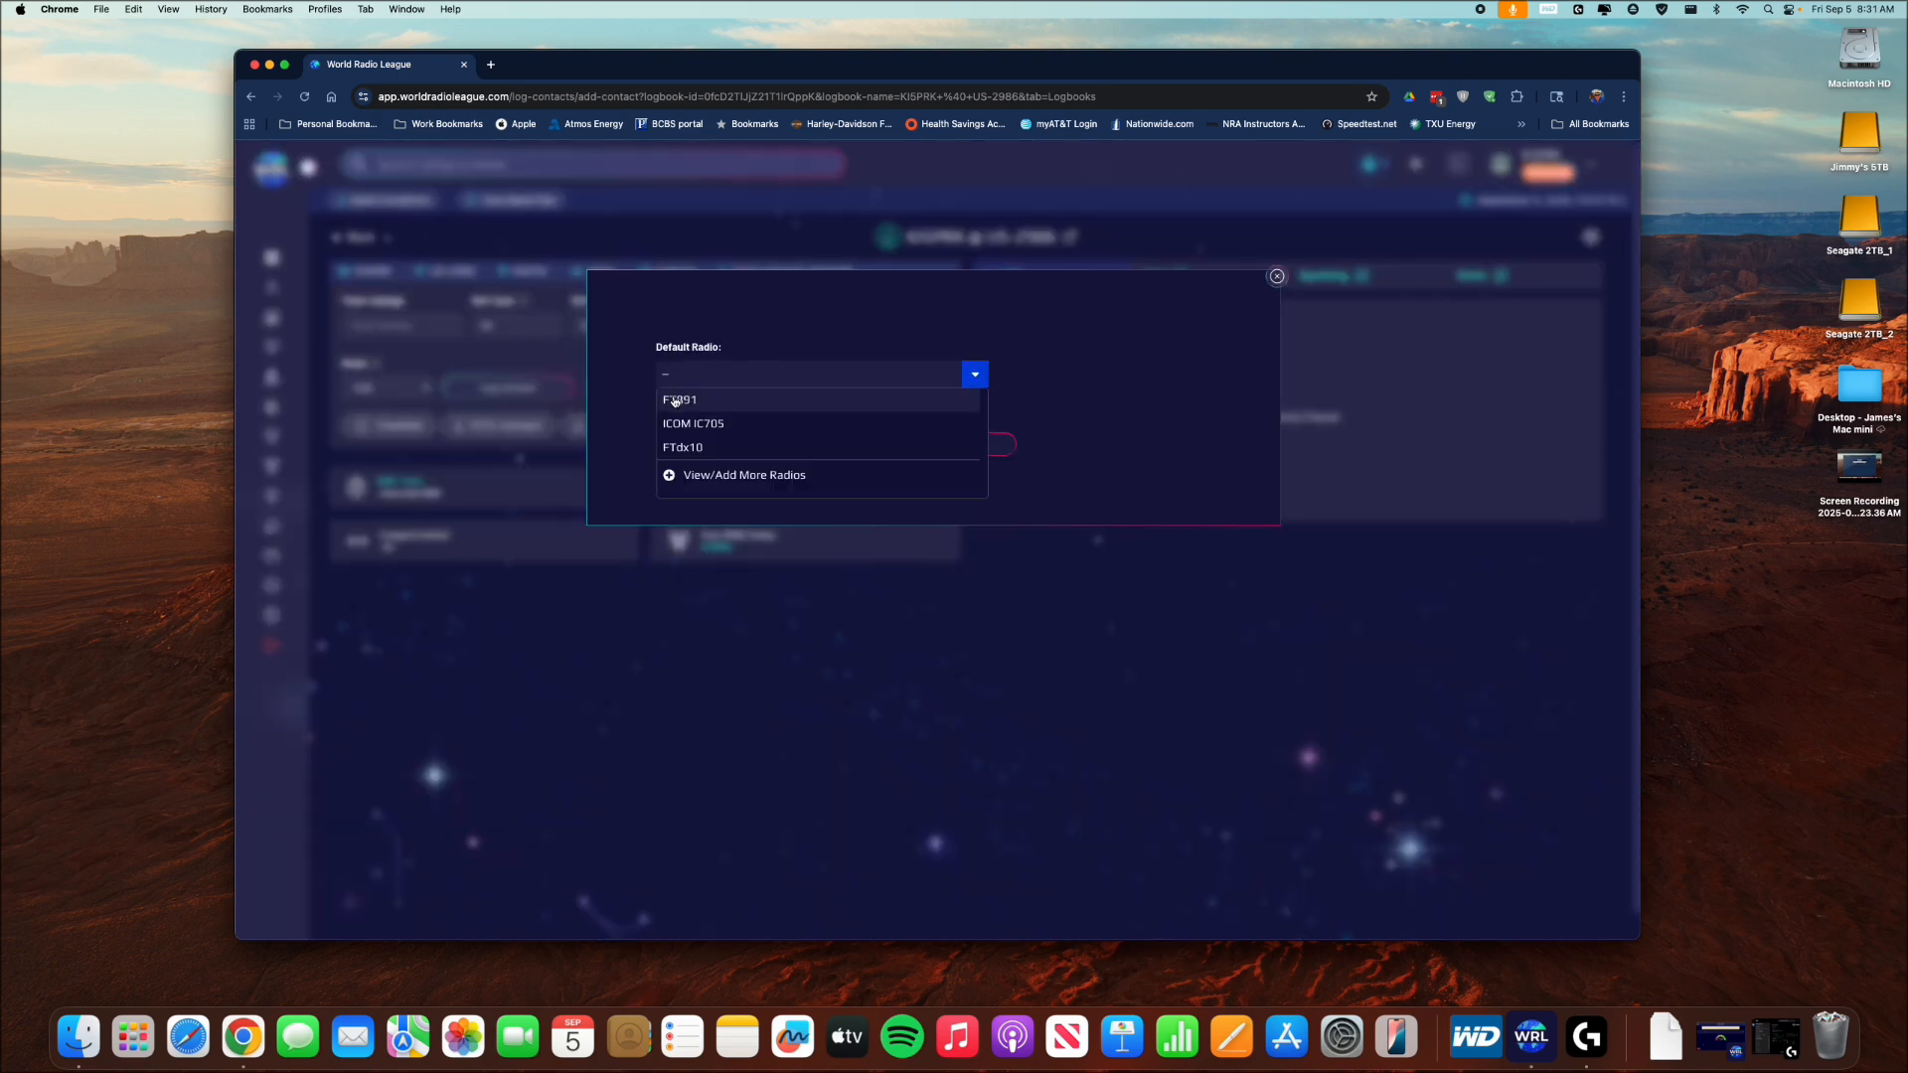
{"action": "left_click", "coordinate": [679, 401]}
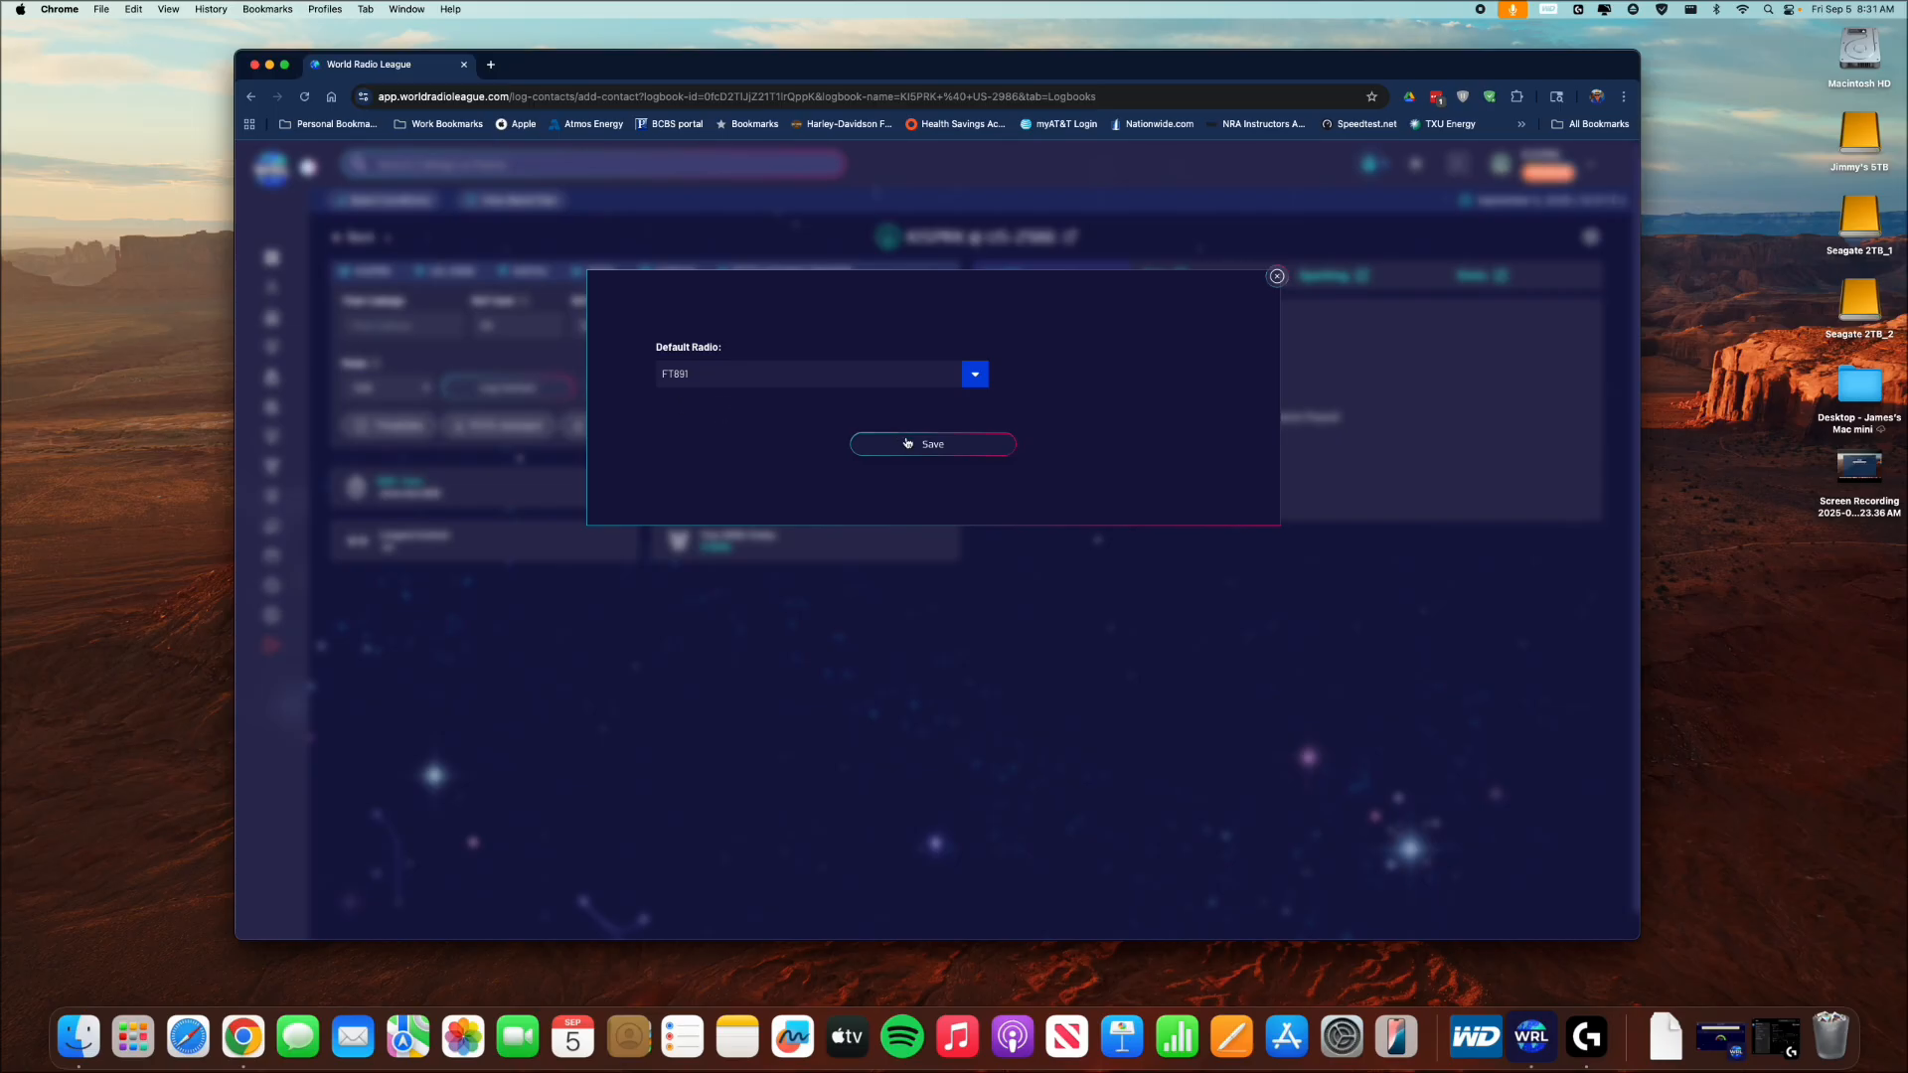
{"action": "left_click", "coordinate": [874, 439]}
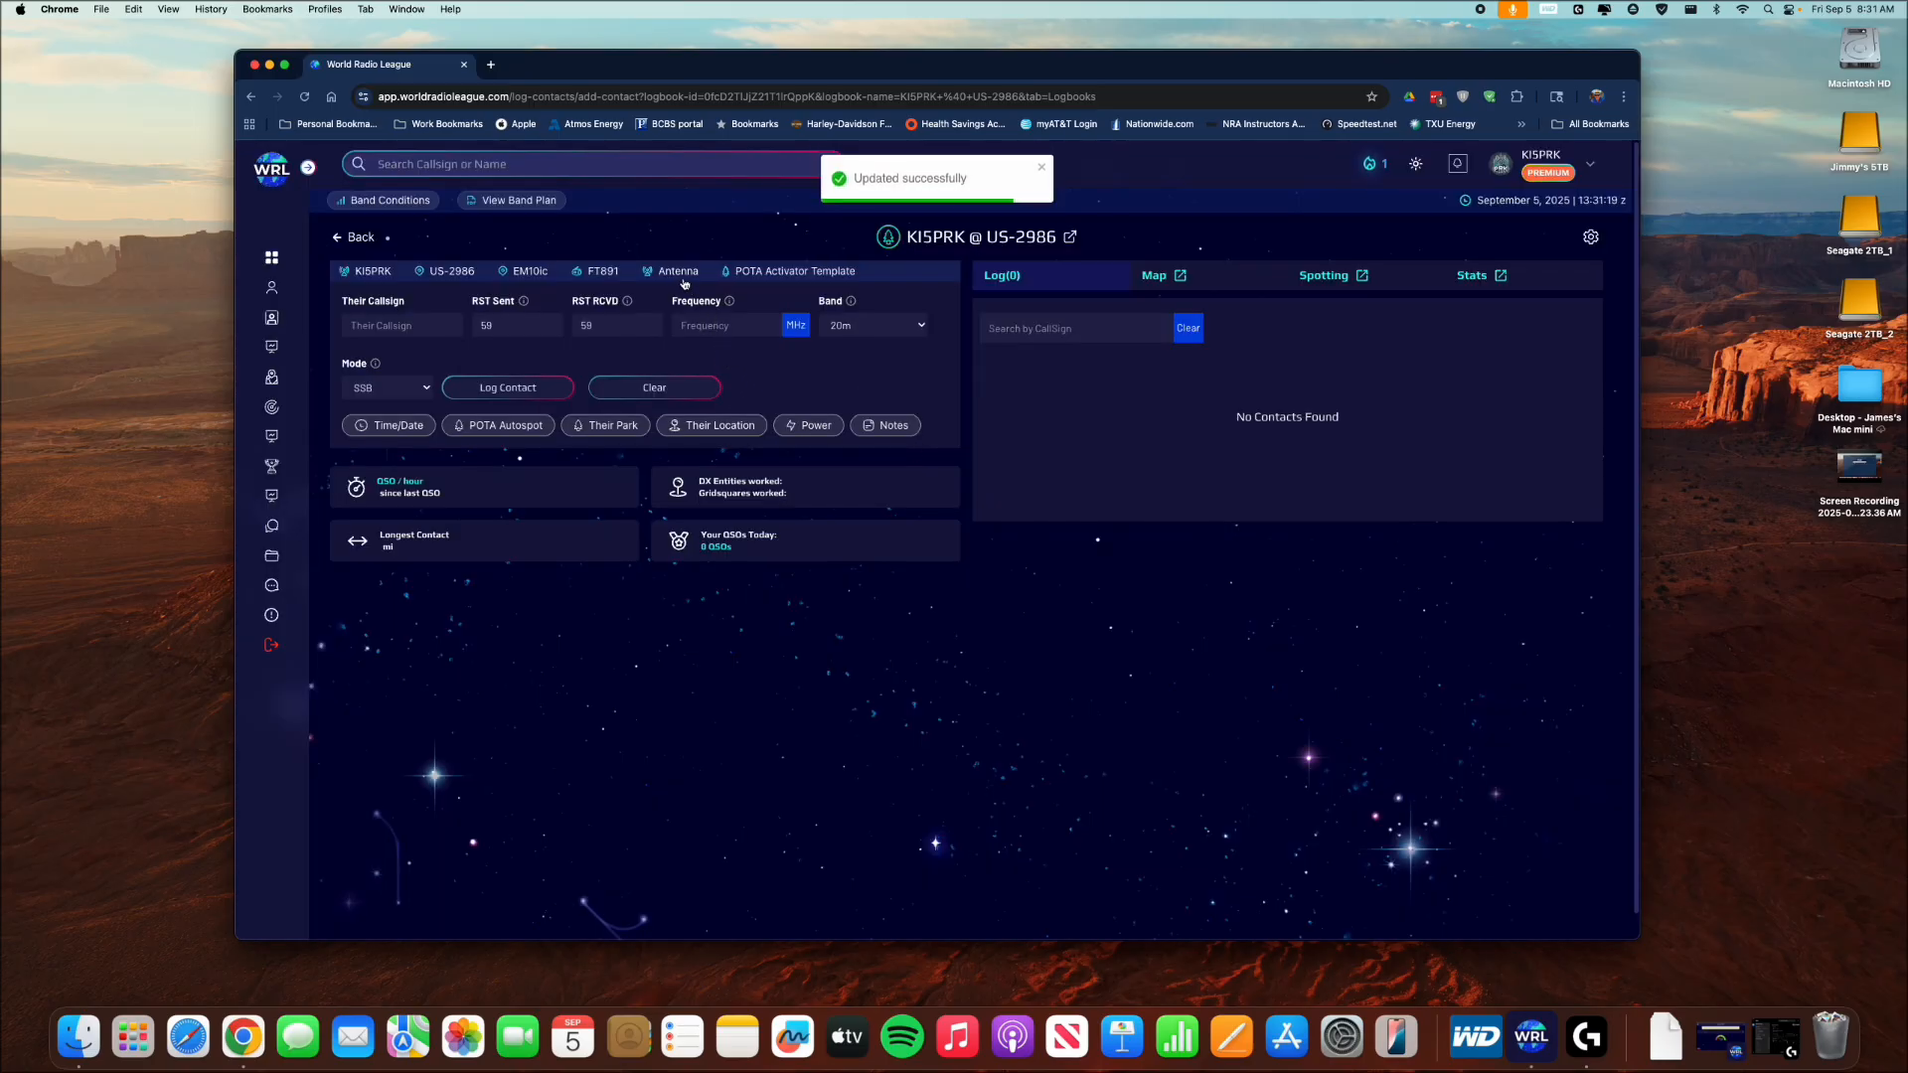
Set the activation logbook's default antenna to X-Tenna and save it.
{"action": "left_click", "coordinate": [682, 277]}
{"action": "left_click", "coordinate": [705, 376]}
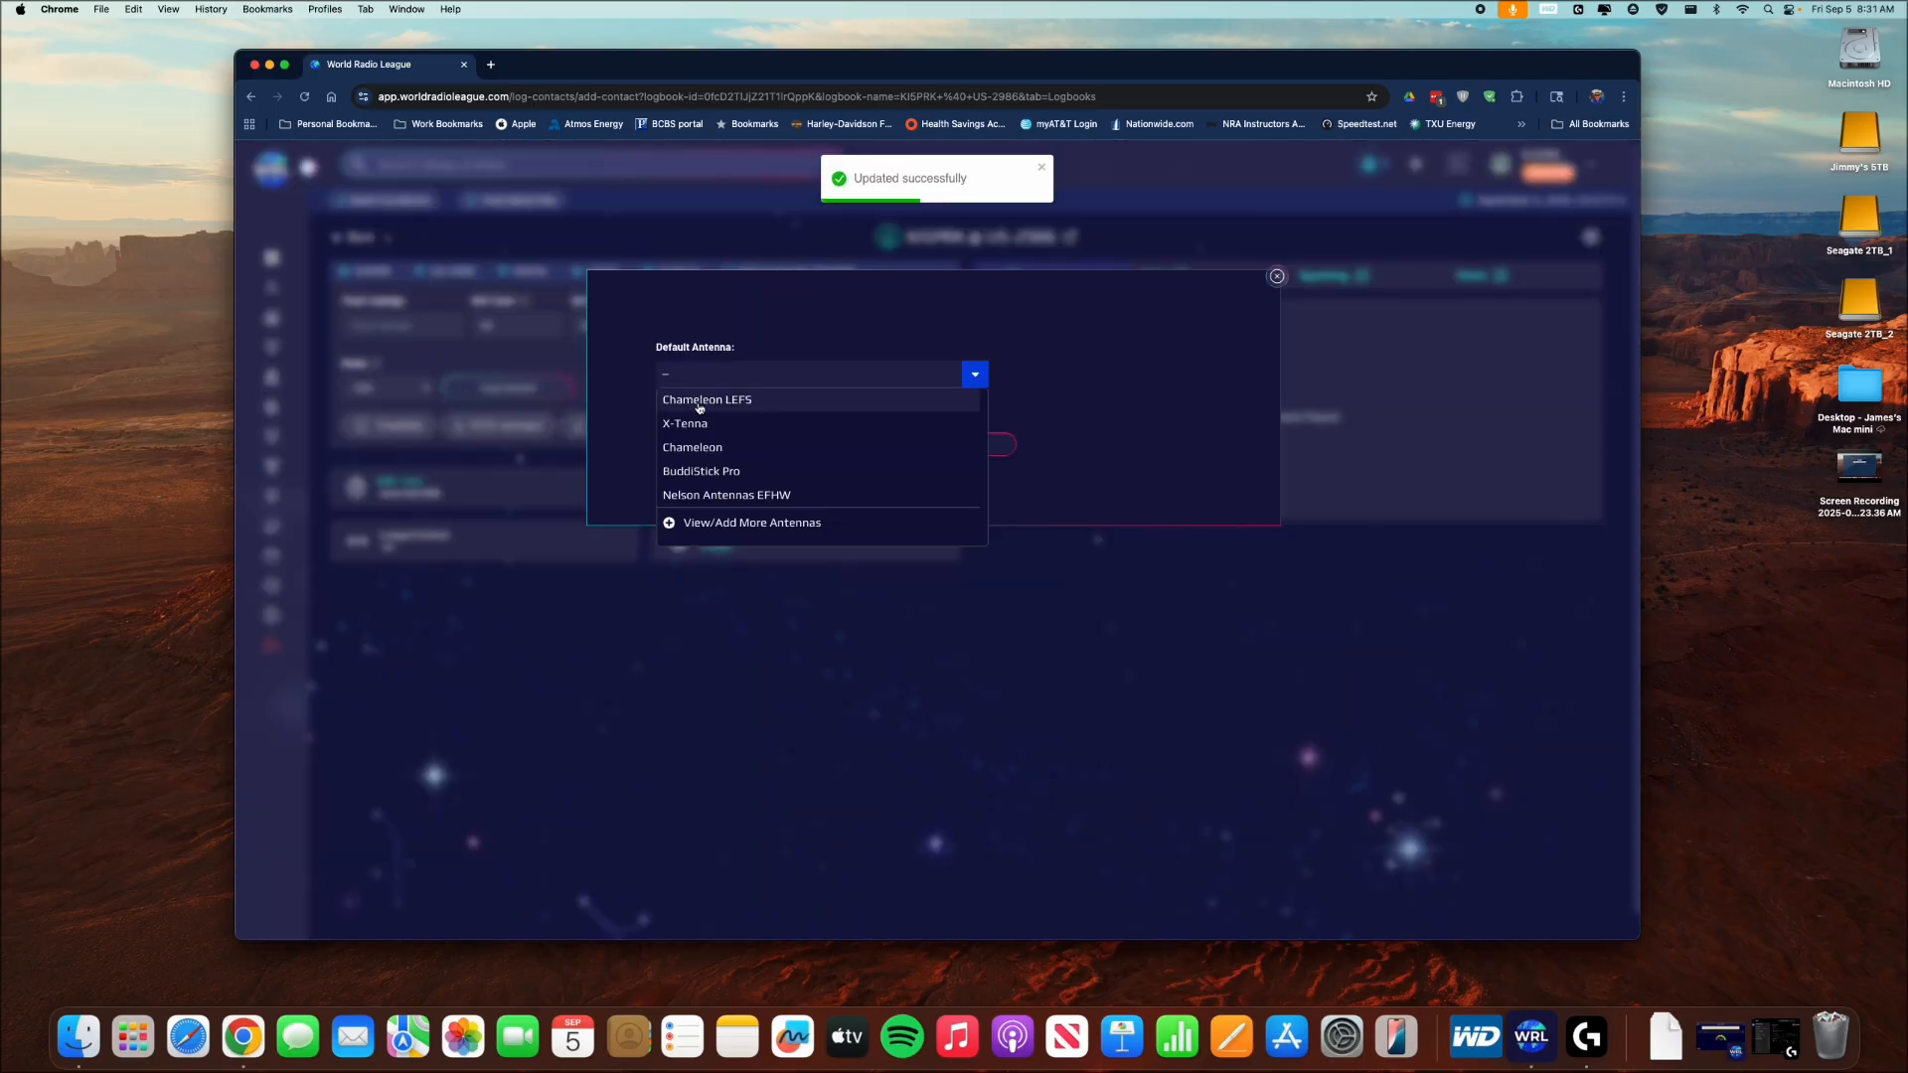
{"action": "left_click", "coordinate": [692, 426]}
{"action": "left_click", "coordinate": [889, 440]}
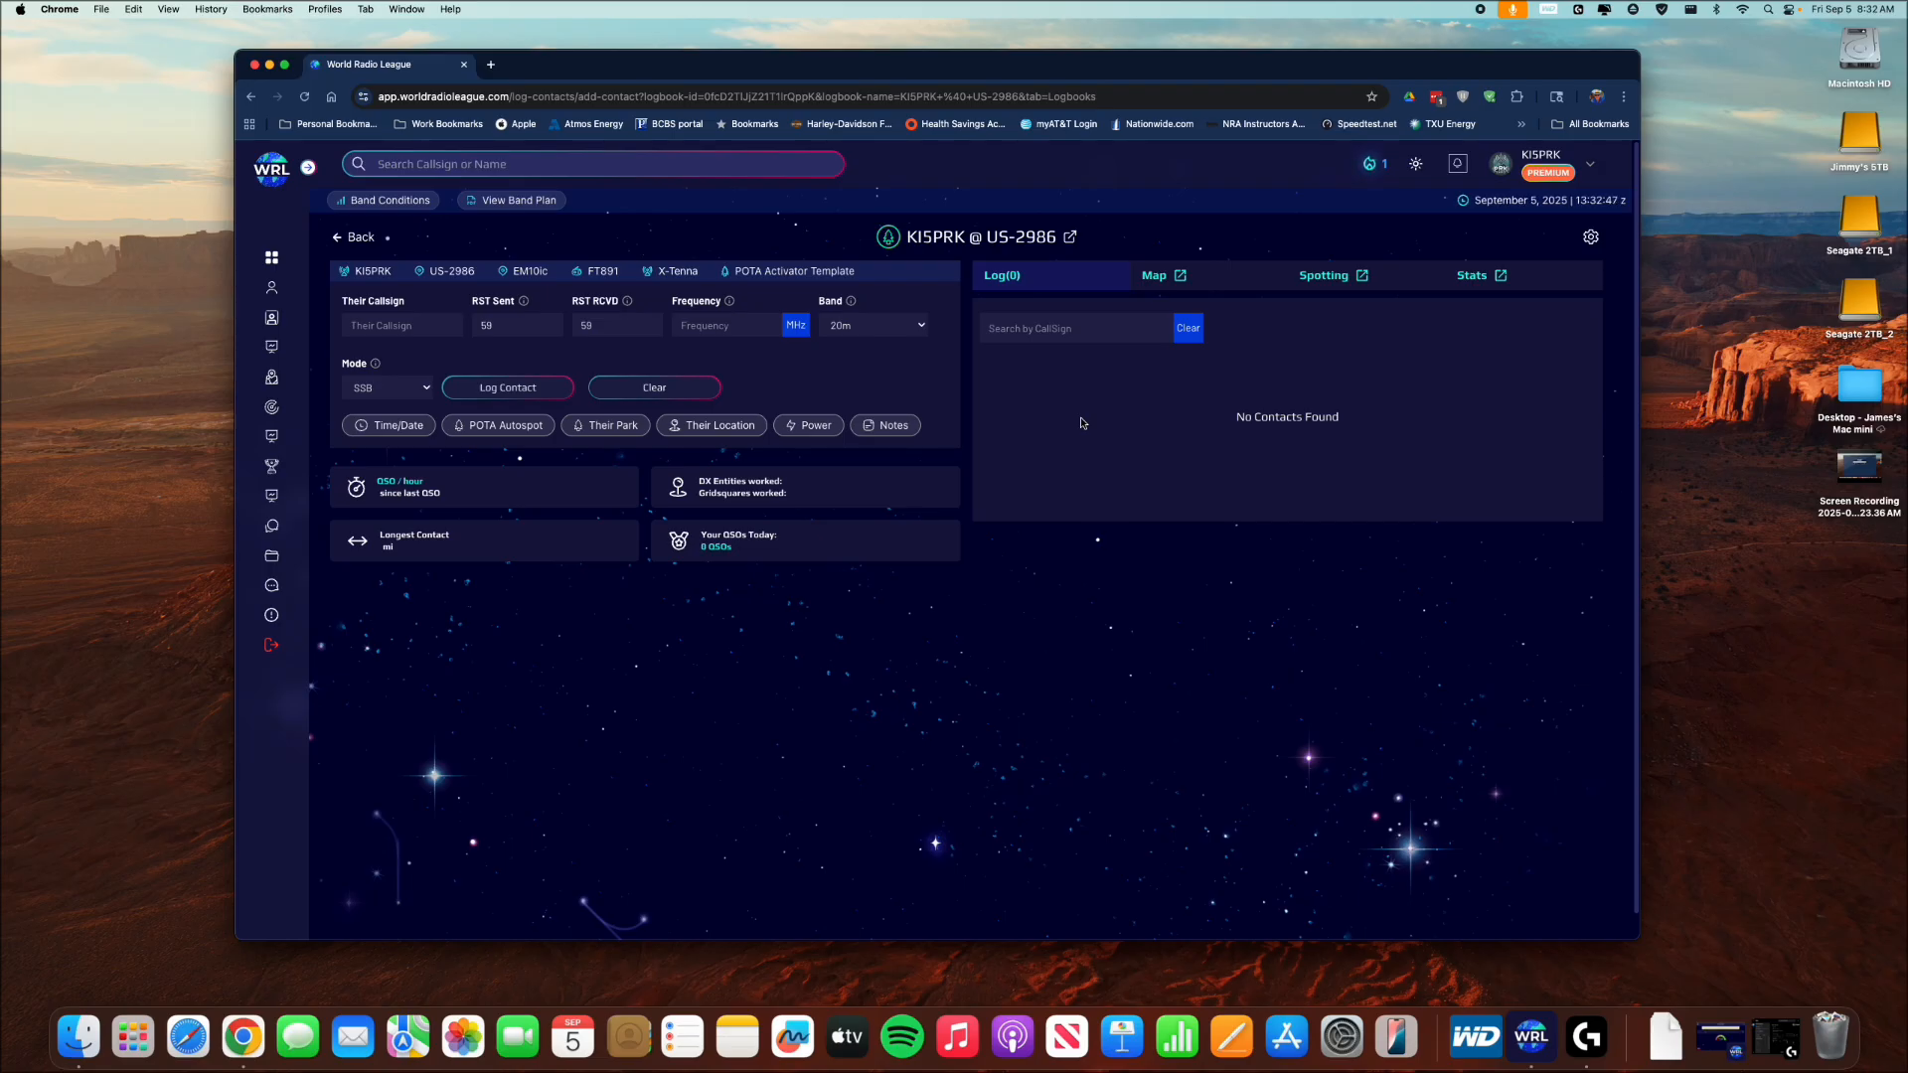
{"action": "left_click", "coordinate": [356, 331]}
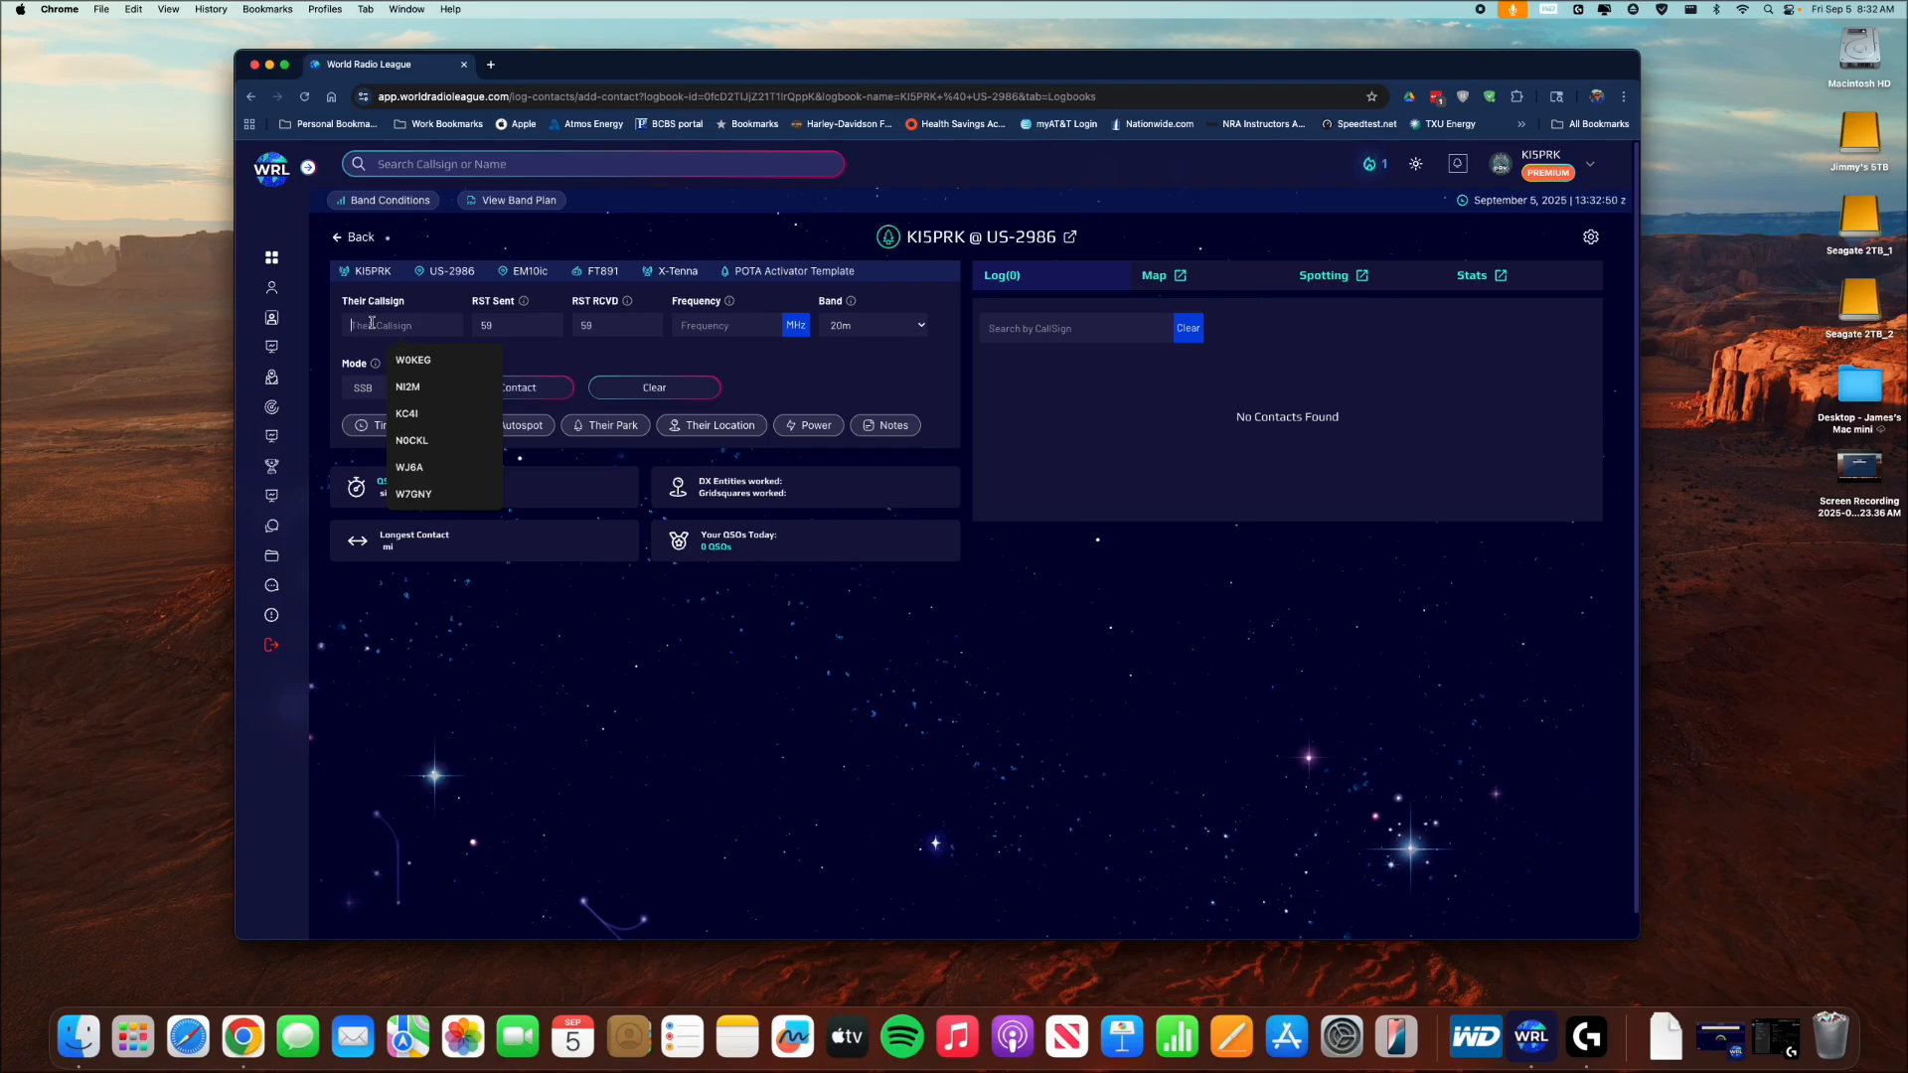
{"action": "type", "text": "W"}
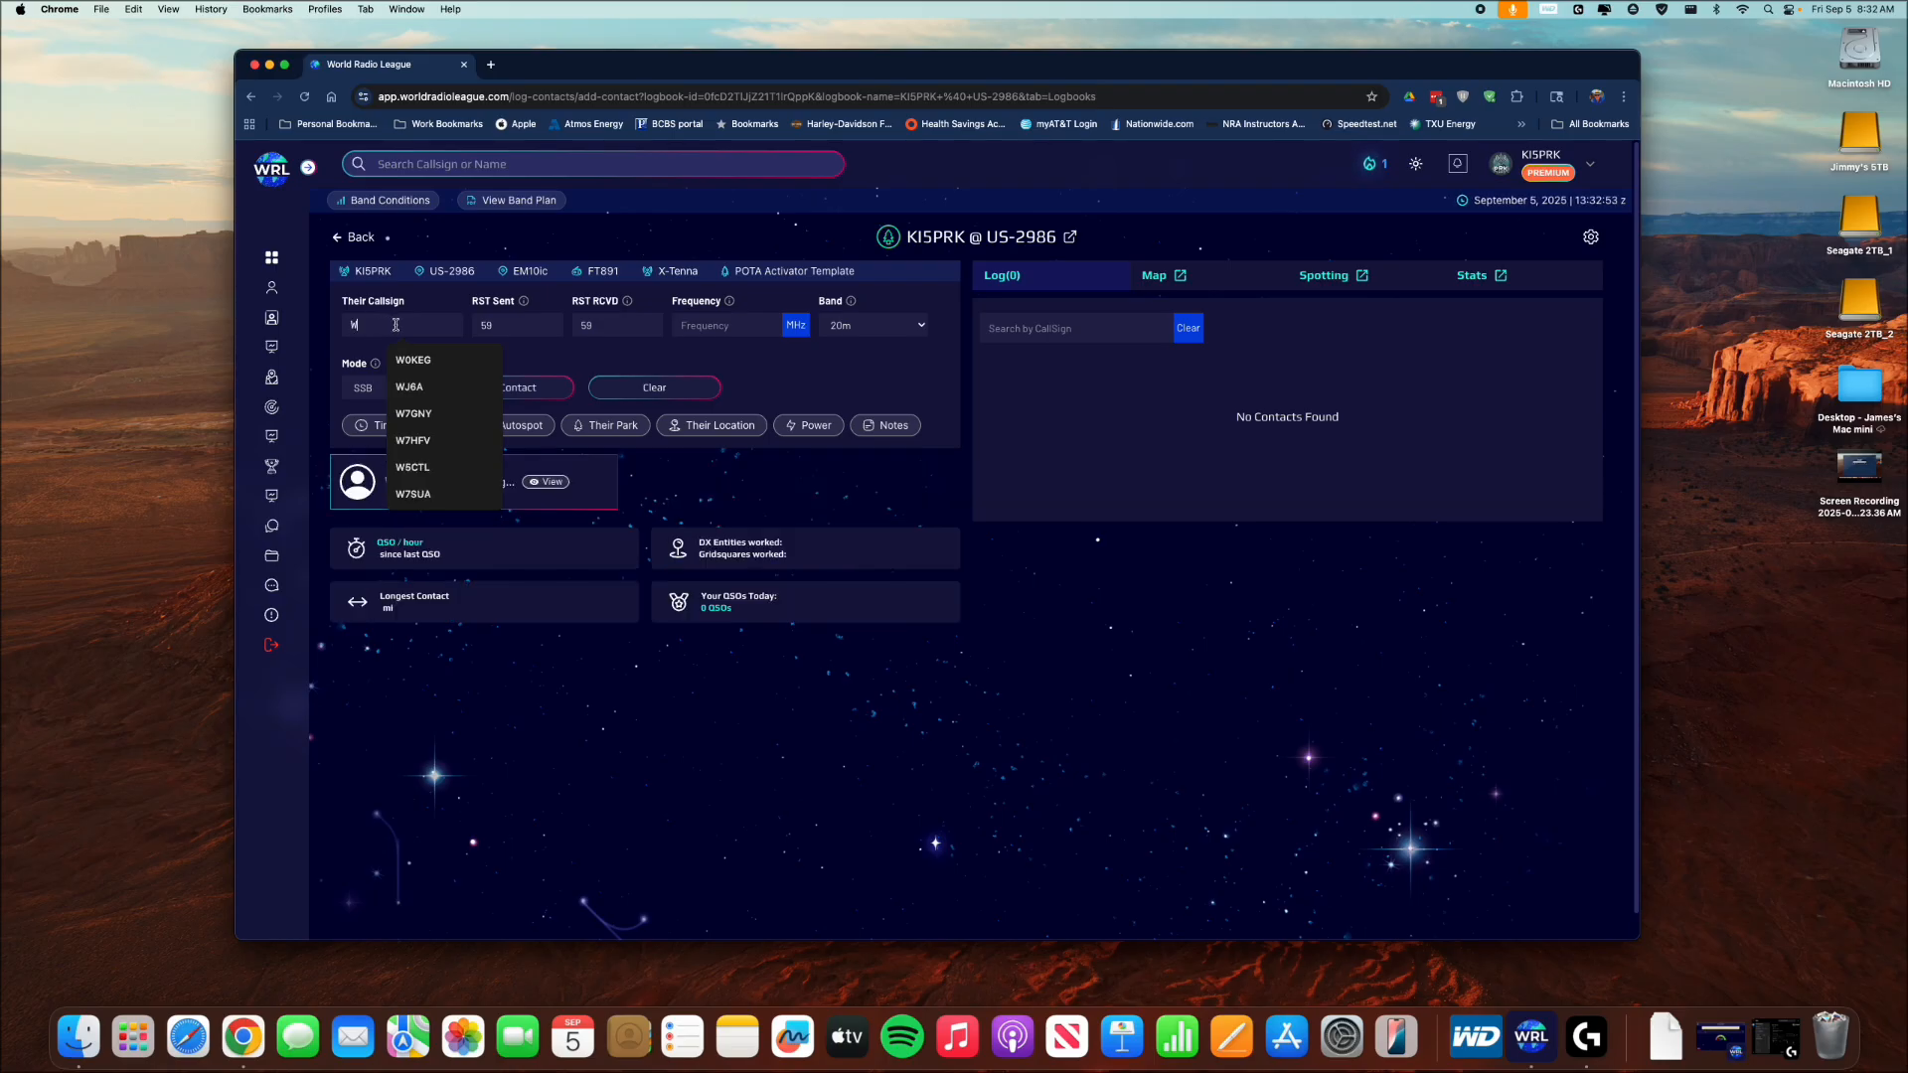
{"action": "type", "text": "0KEG"}
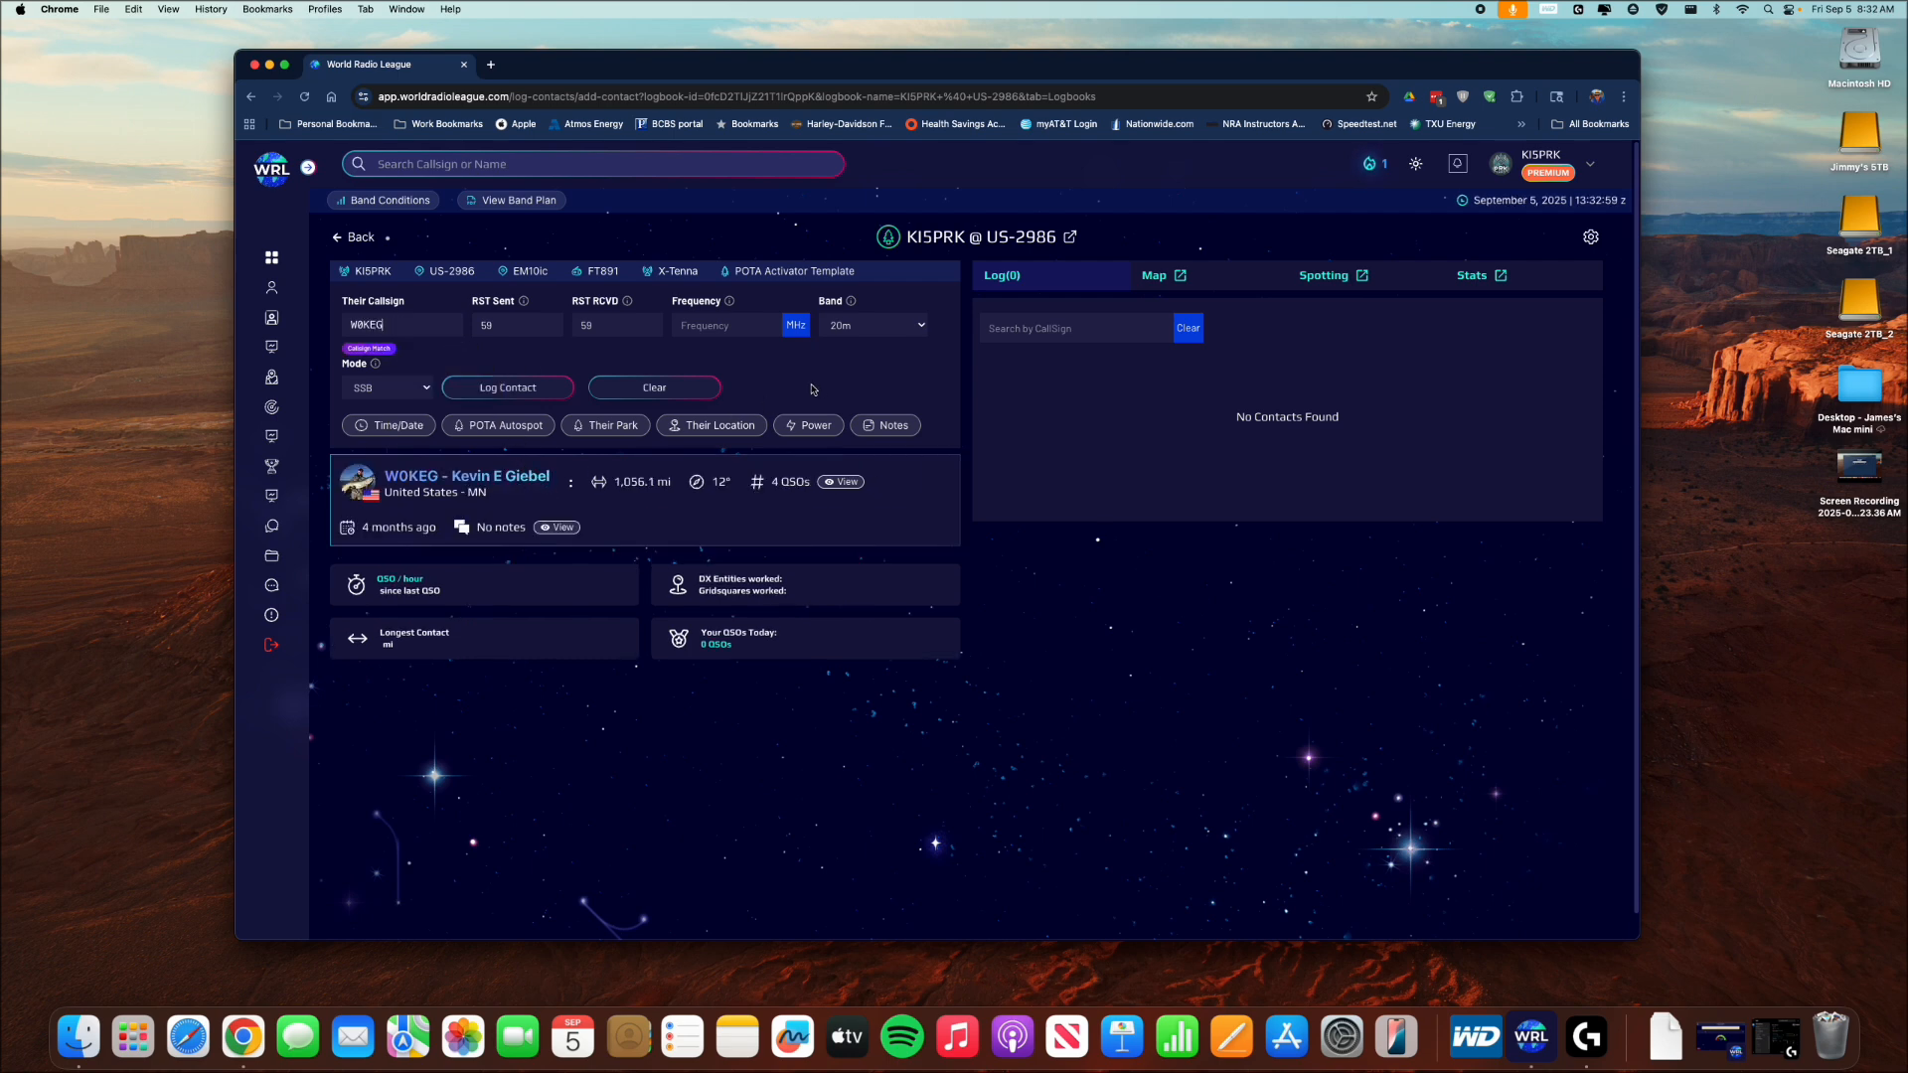
{"action": "left_click", "coordinate": [721, 326]}
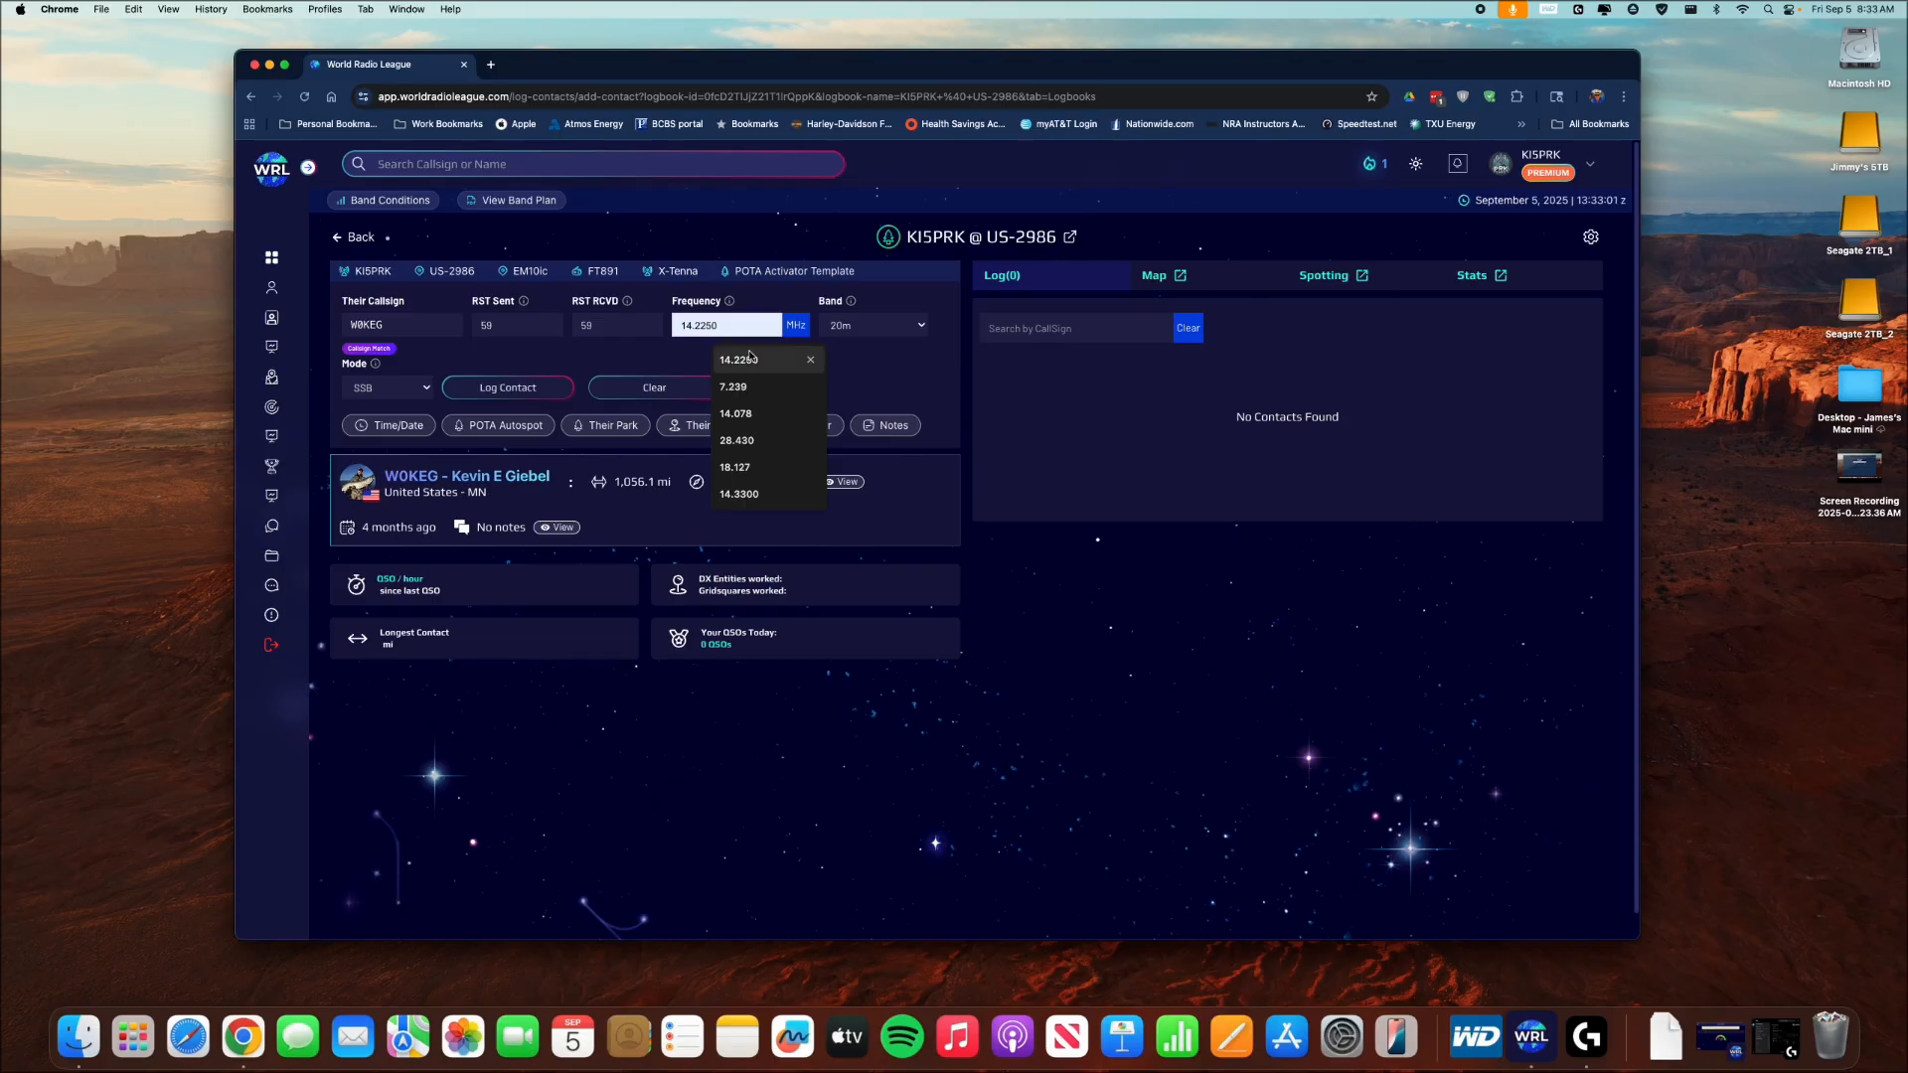
{"action": "left_click", "coordinate": [740, 360]}
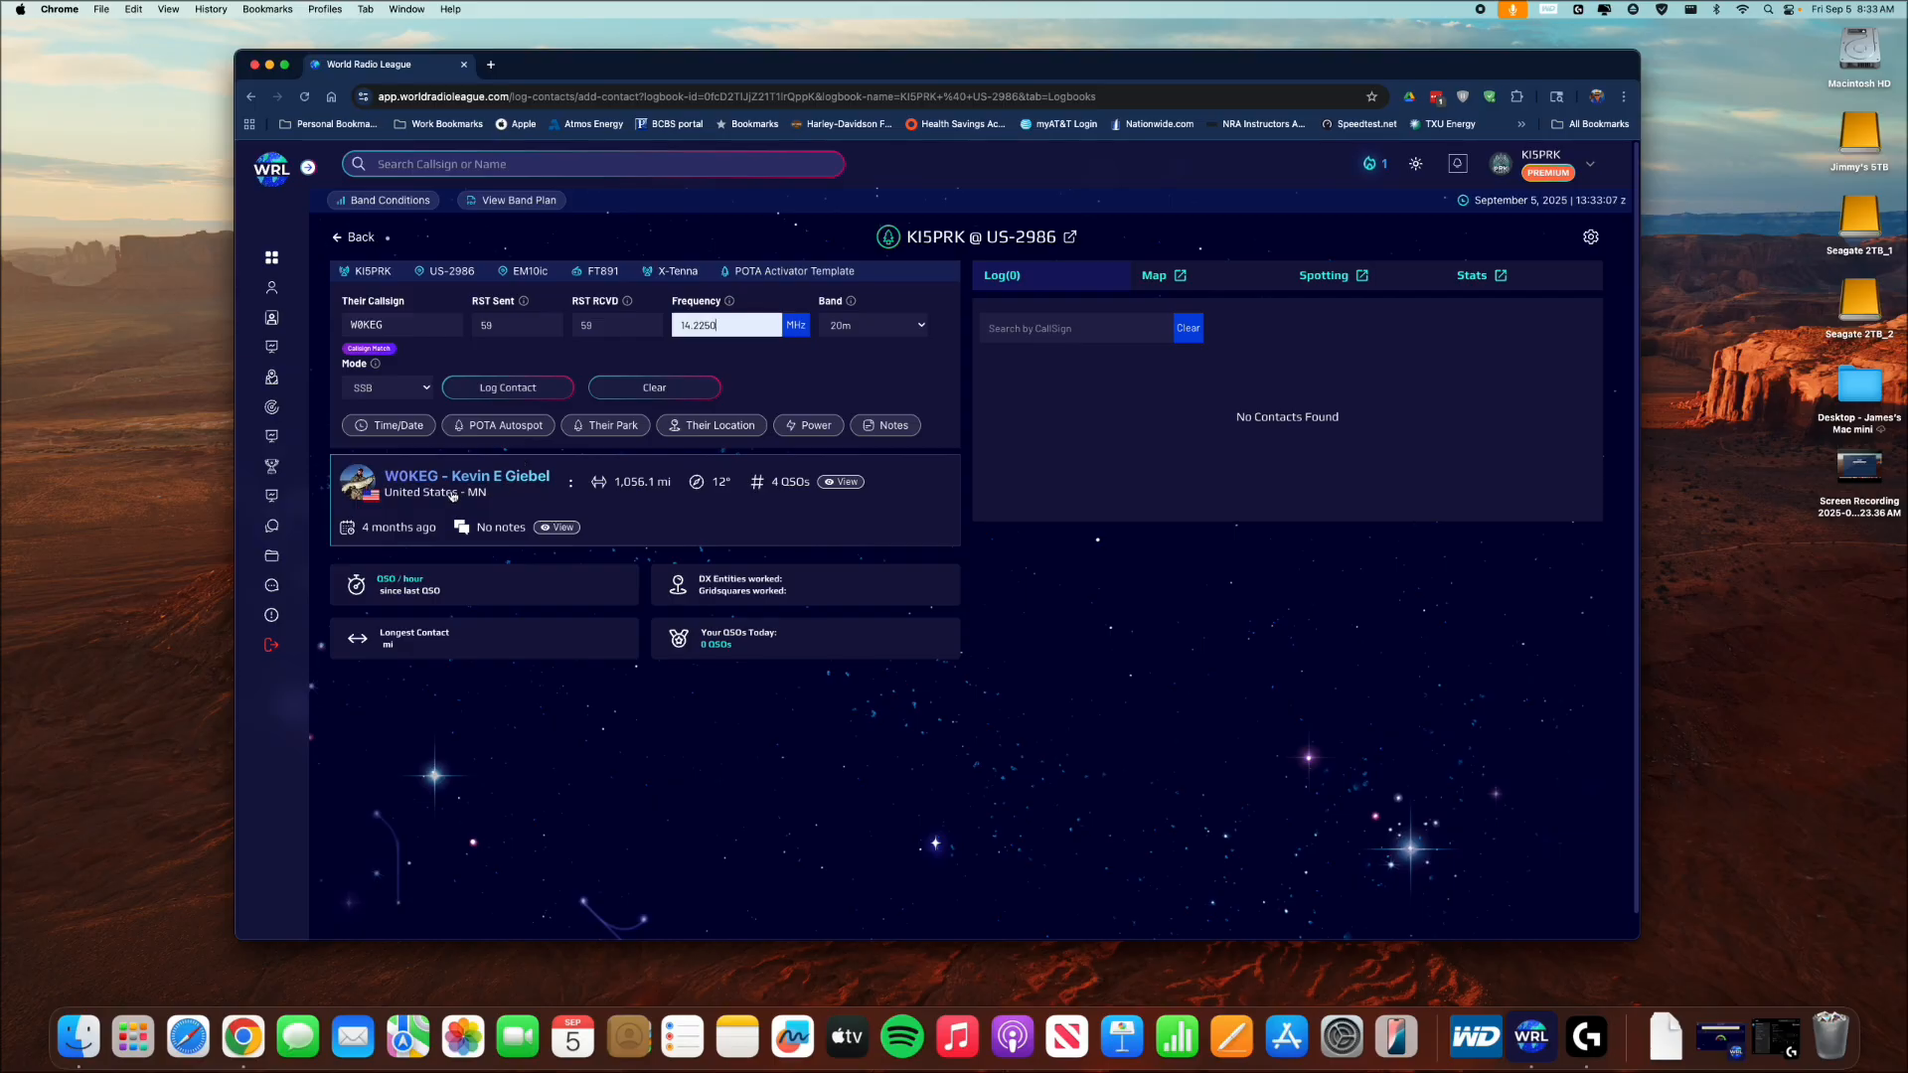
{"action": "left_click", "coordinate": [481, 390]}
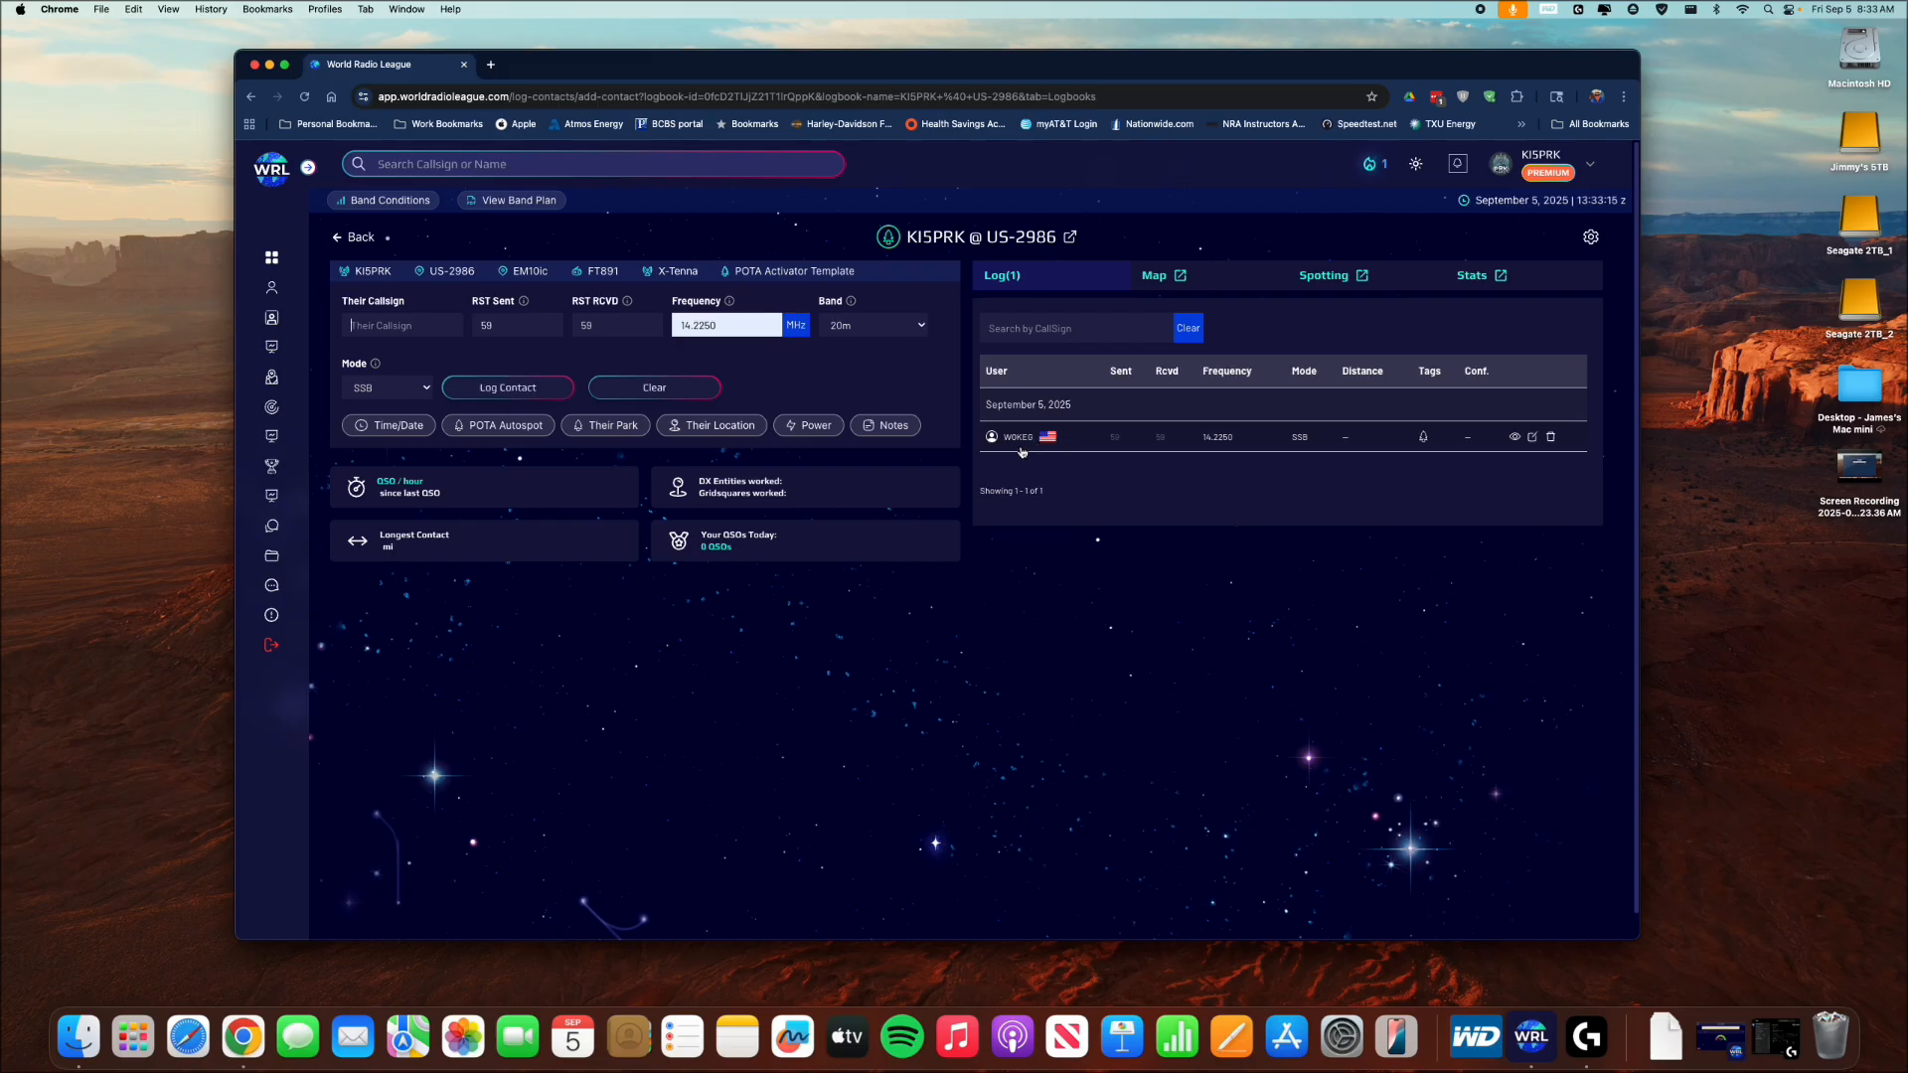
Return to the logbook list, expand the navigation, and view the available integrations.
{"action": "left_click", "coordinate": [360, 238]}
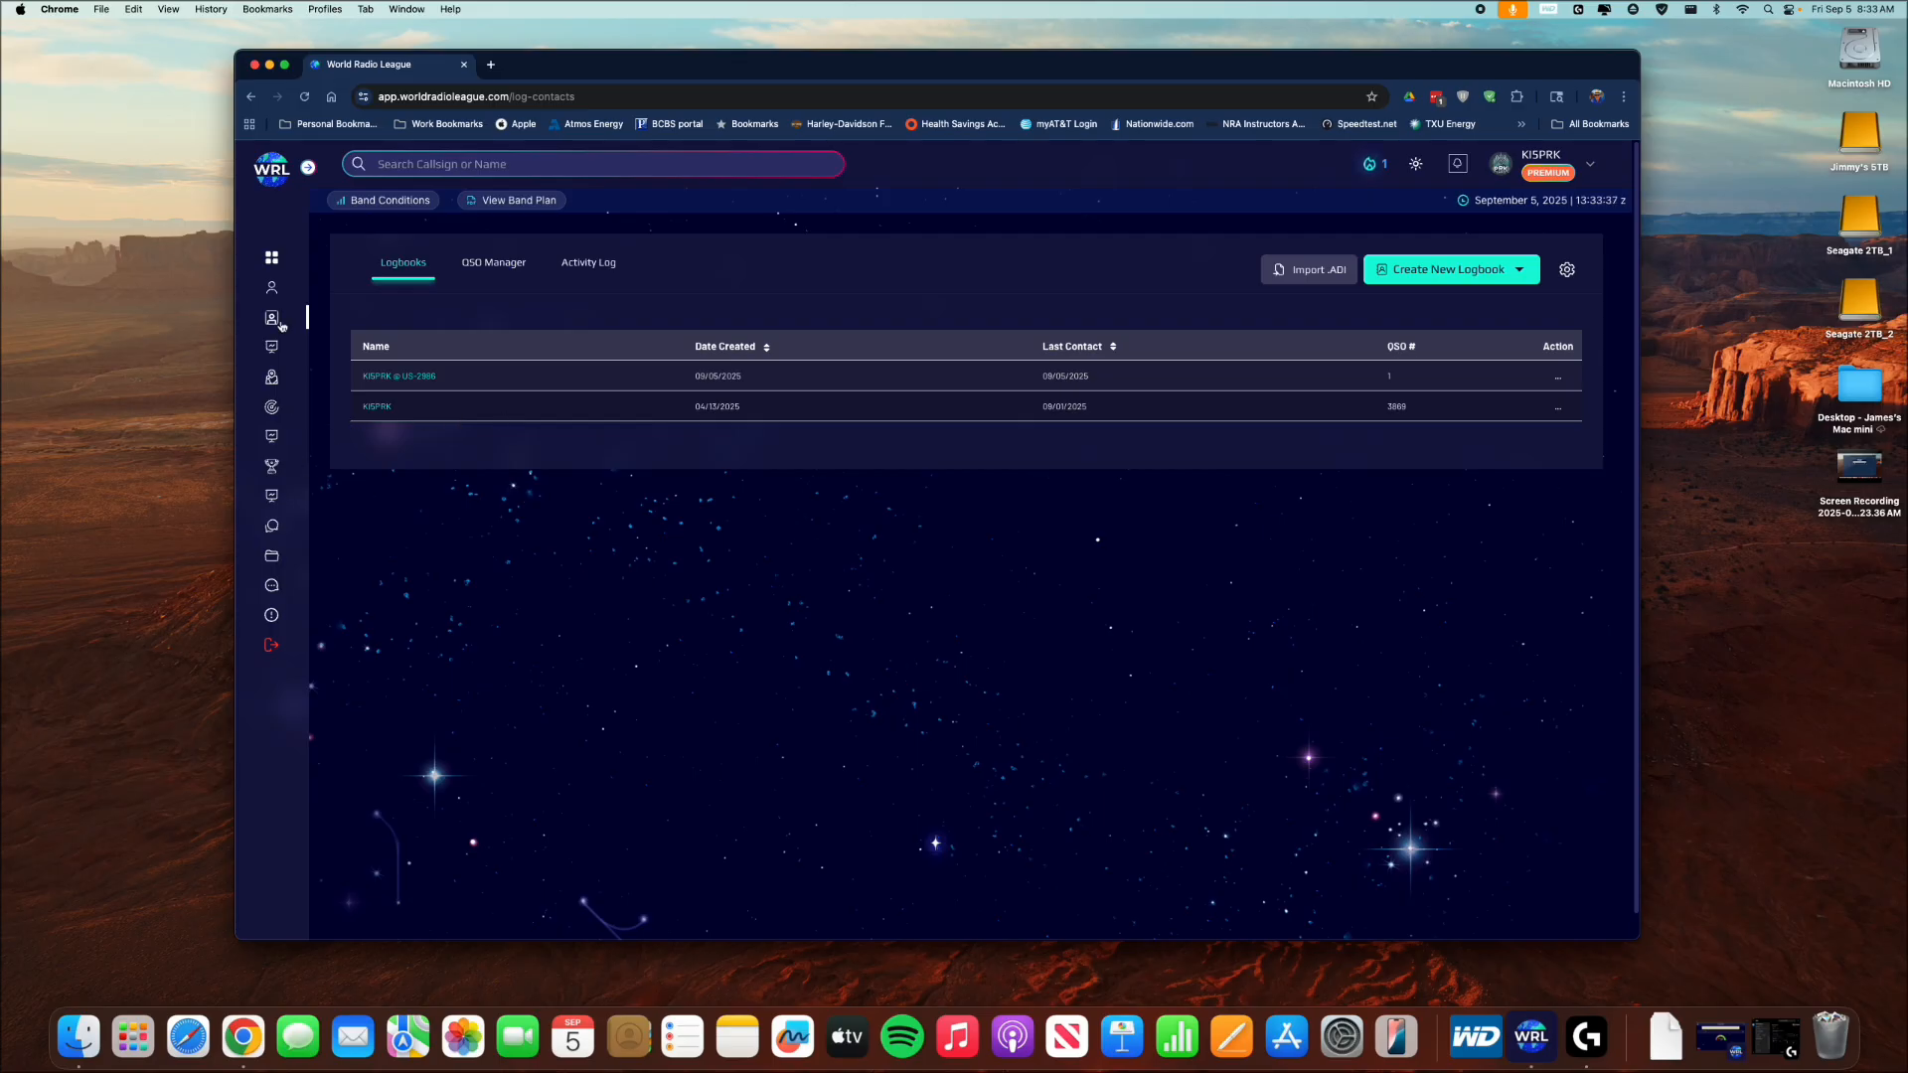
{"action": "left_click", "coordinate": [308, 167]}
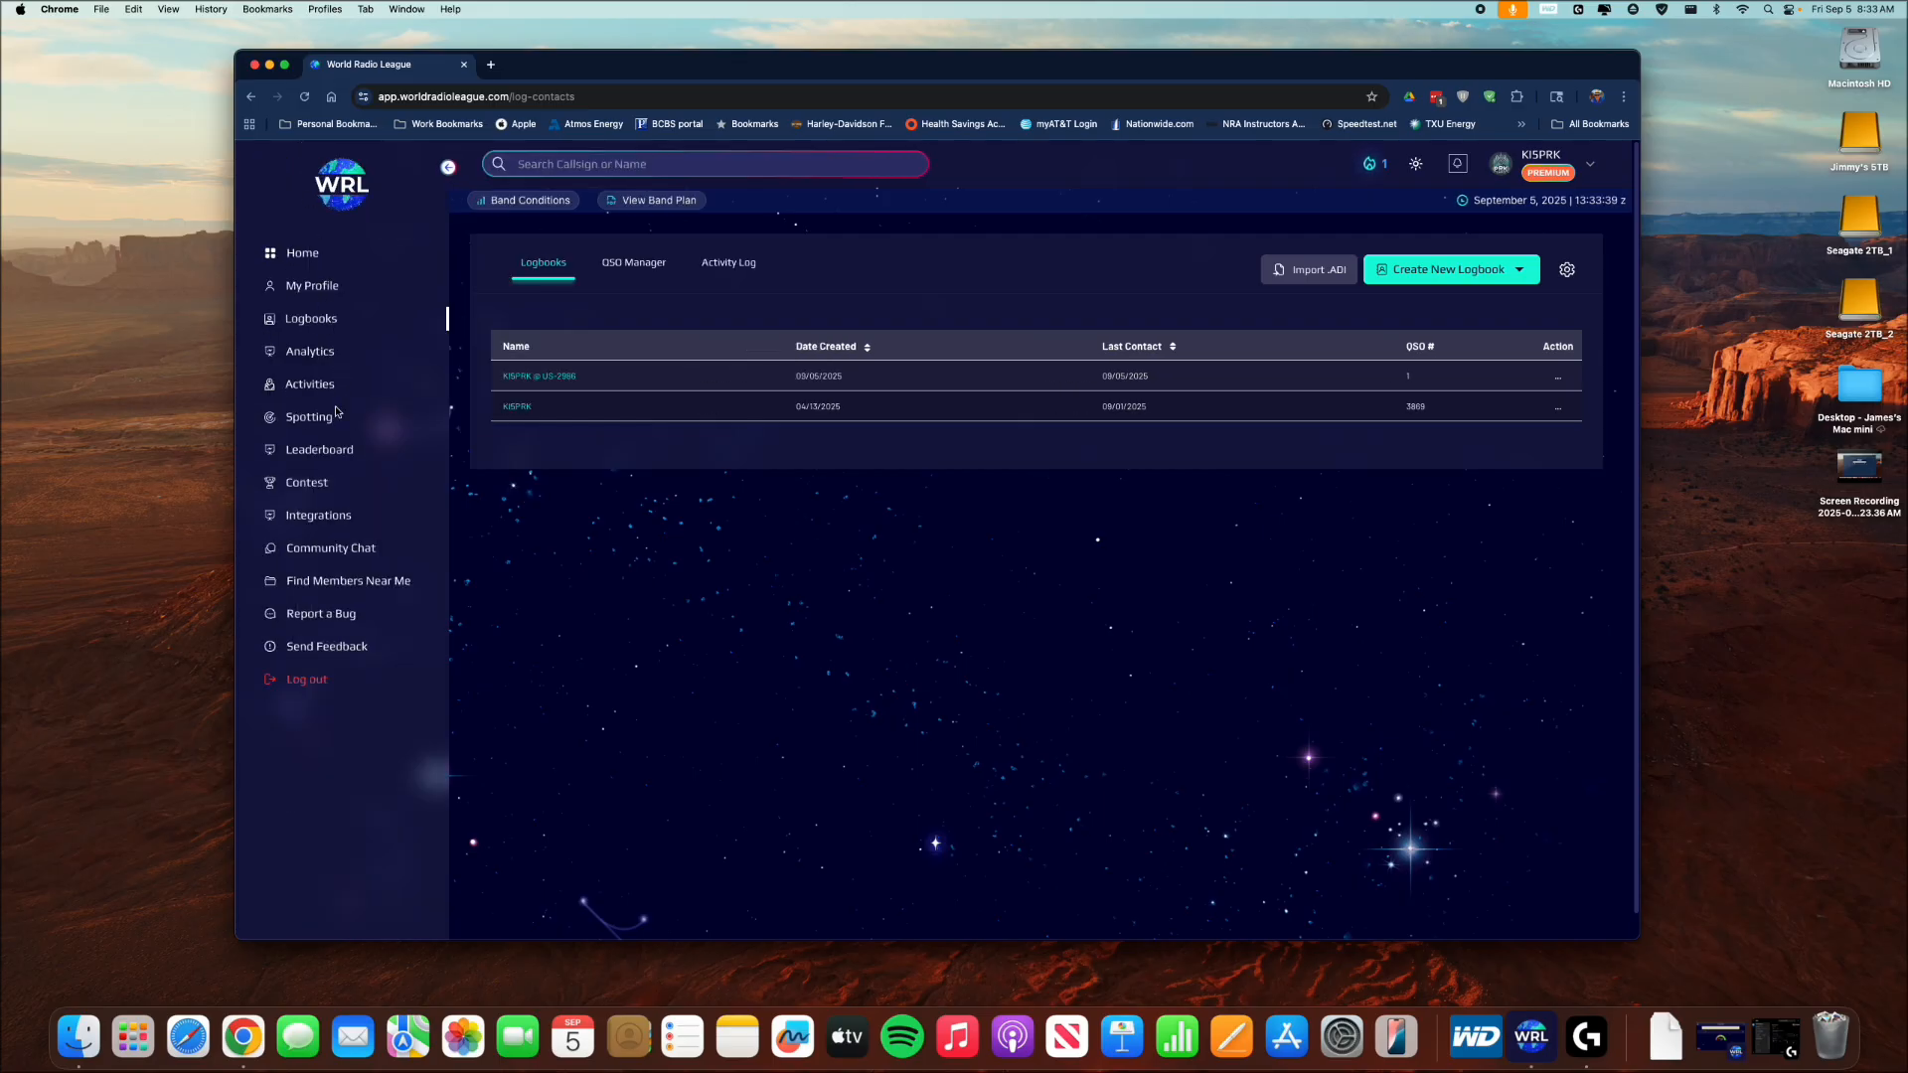
{"action": "left_click", "coordinate": [314, 517]}
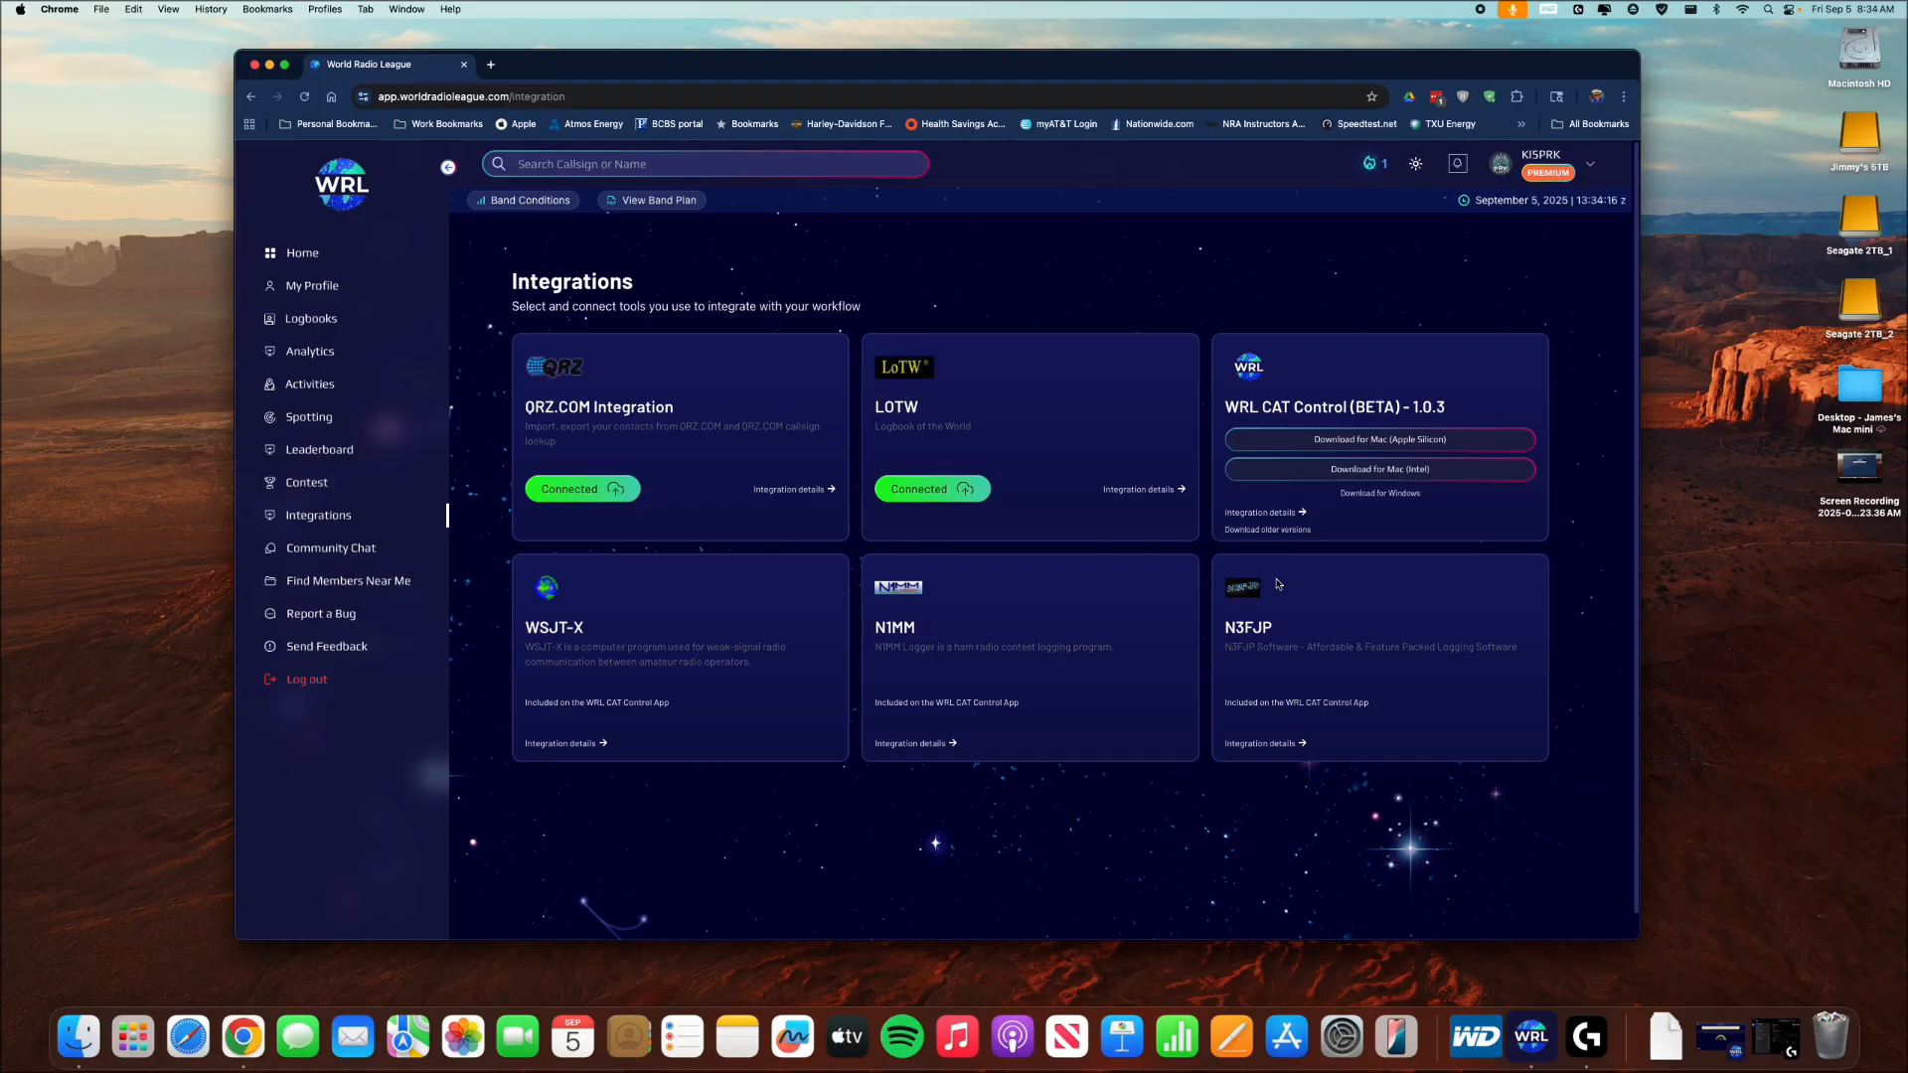
Switch to WRL CAT Control, view its radio and logger integration settings, and minimize its window.
{"action": "left_click", "coordinate": [1735, 1014]}
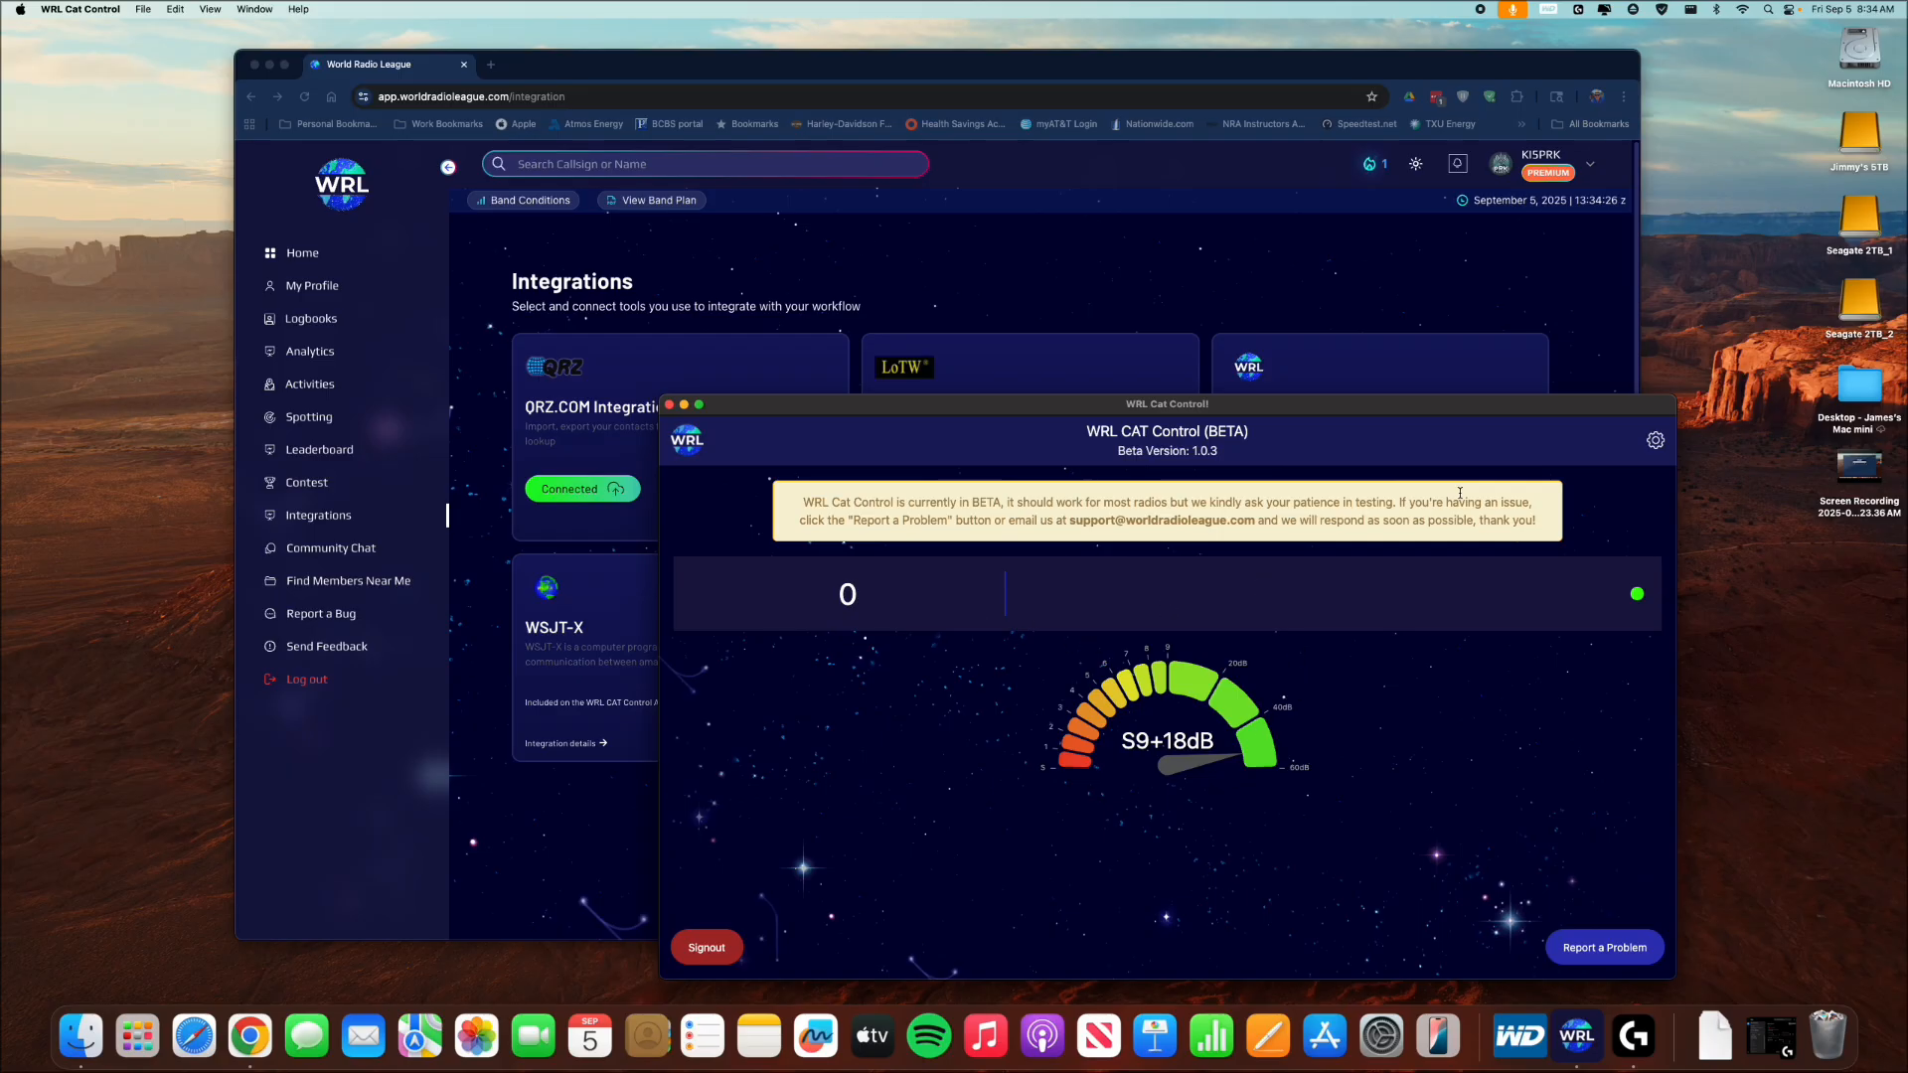
{"action": "left_click", "coordinate": [1651, 443]}
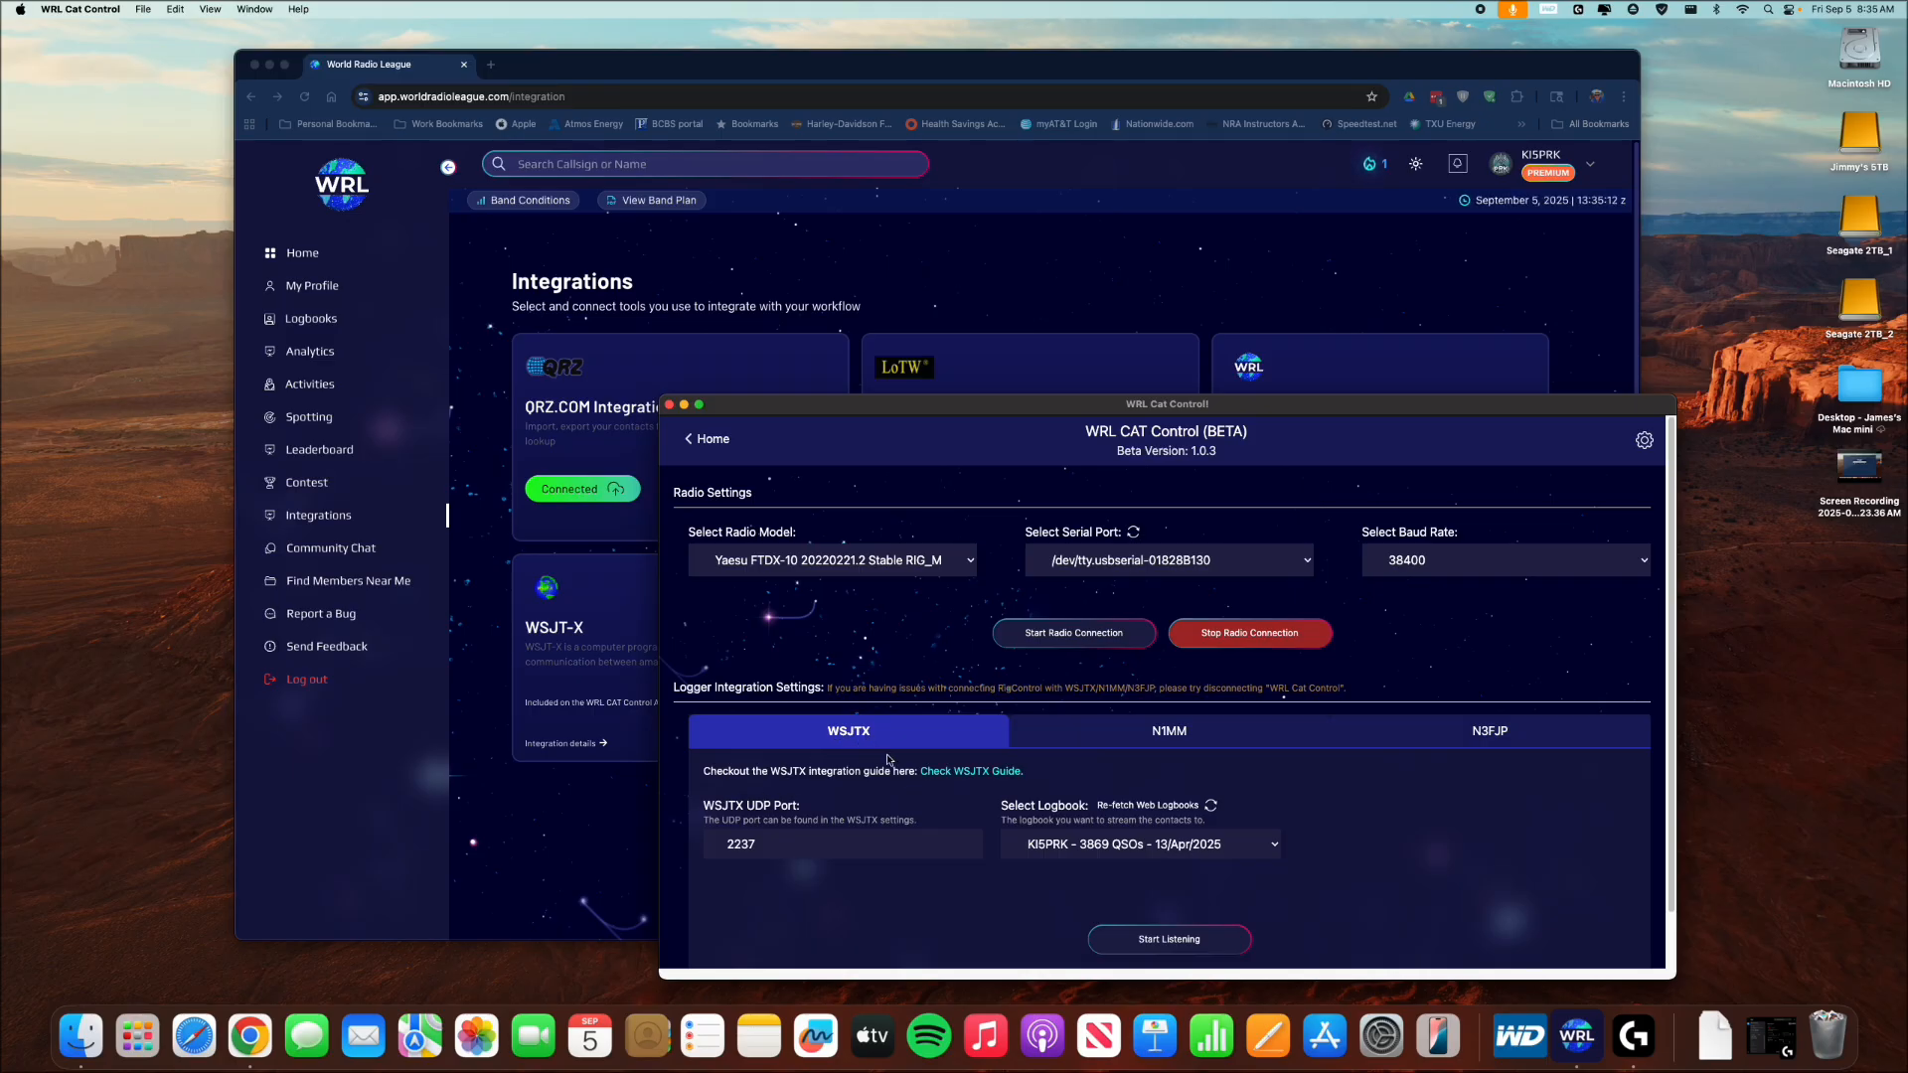
{"action": "left_click", "coordinate": [685, 407]}
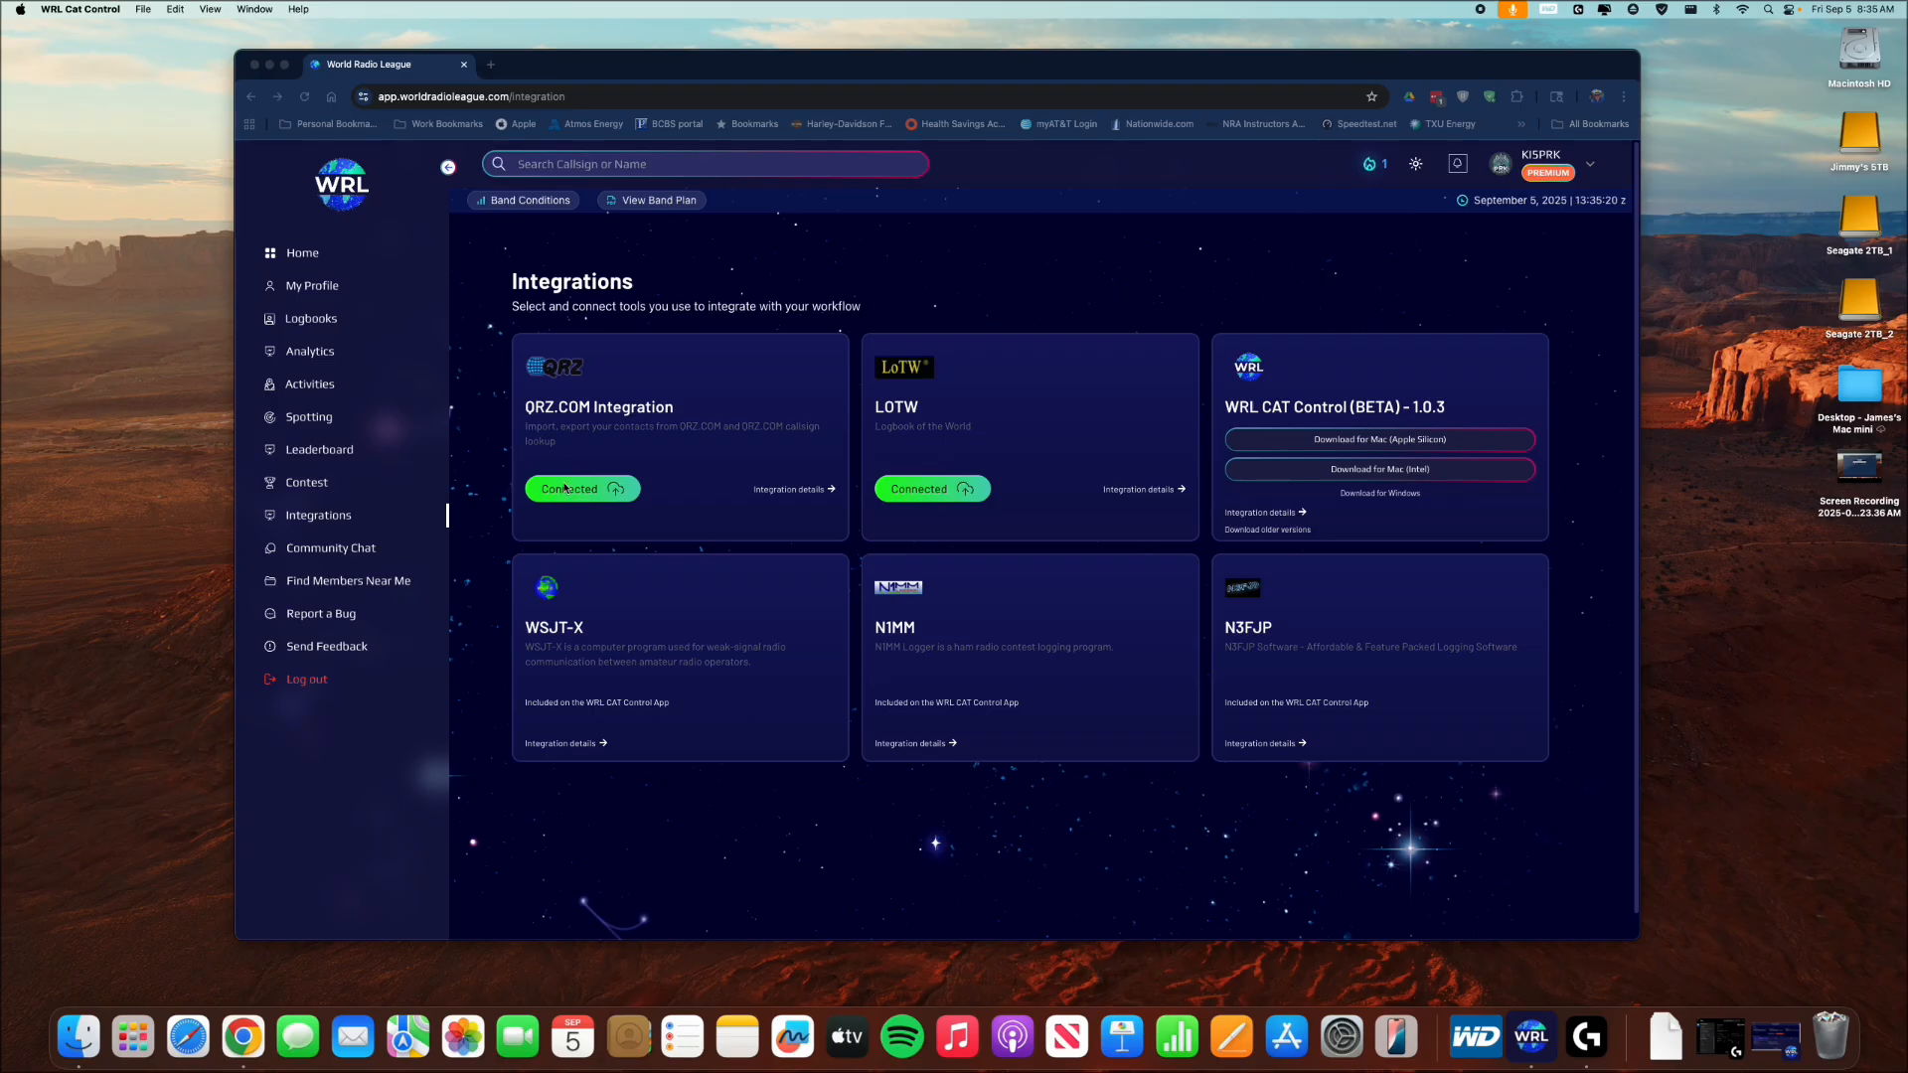
{"action": "left_click", "coordinate": [490, 64]}
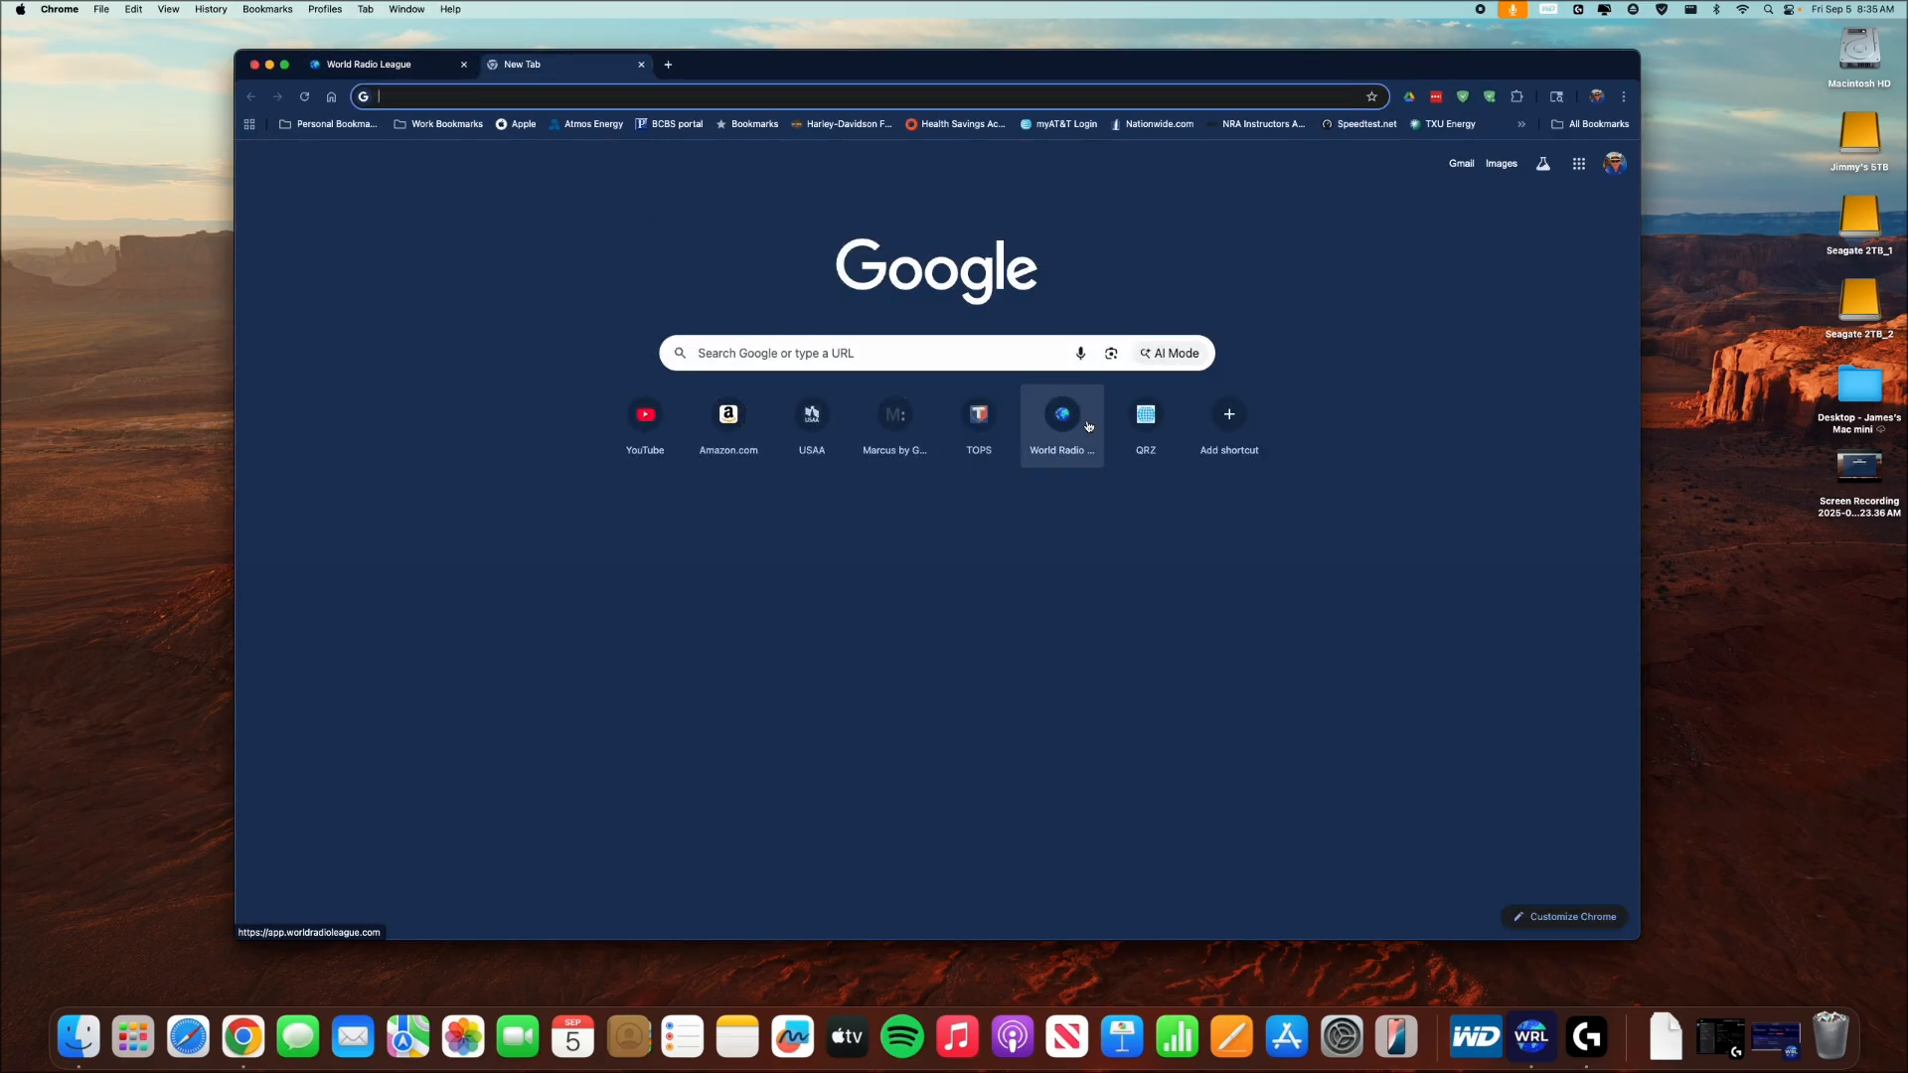
{"action": "left_click", "coordinate": [1141, 426]}
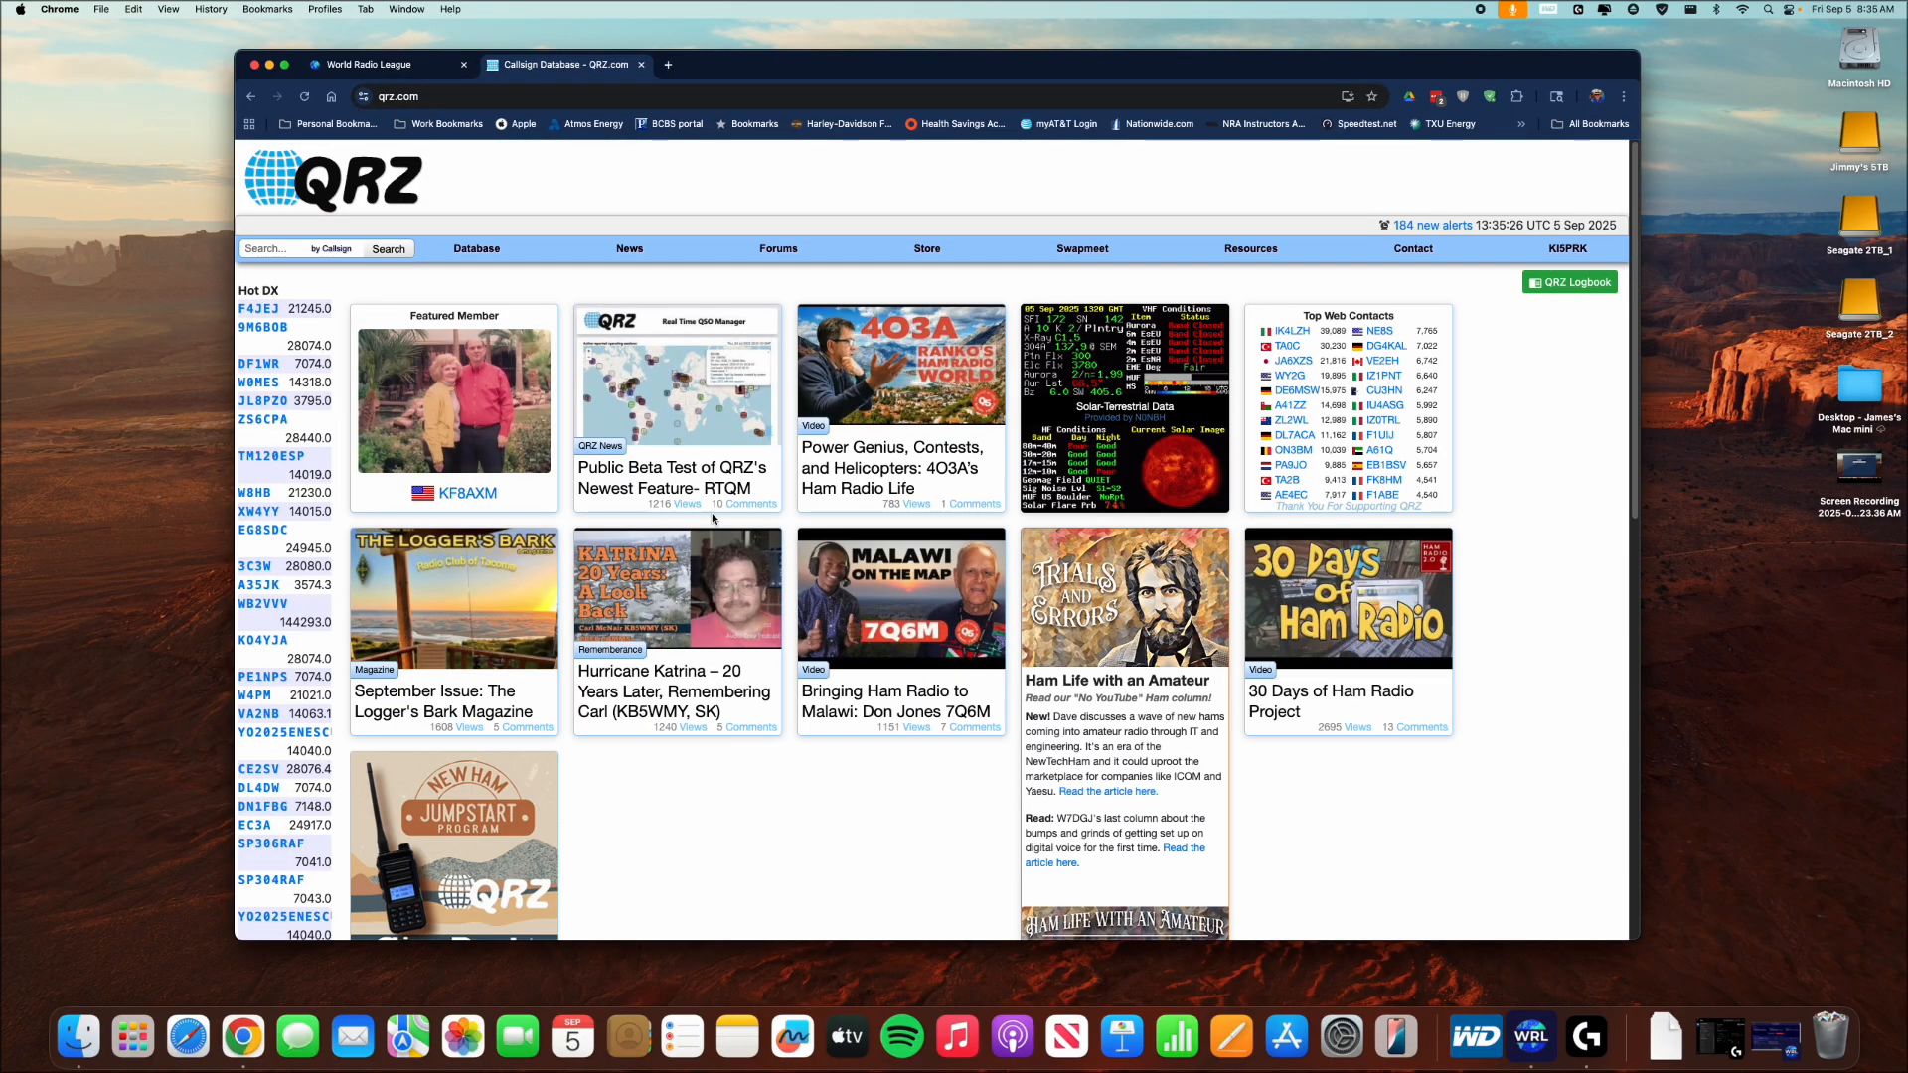
{"action": "mouse_move", "coordinate": [1580, 251]}
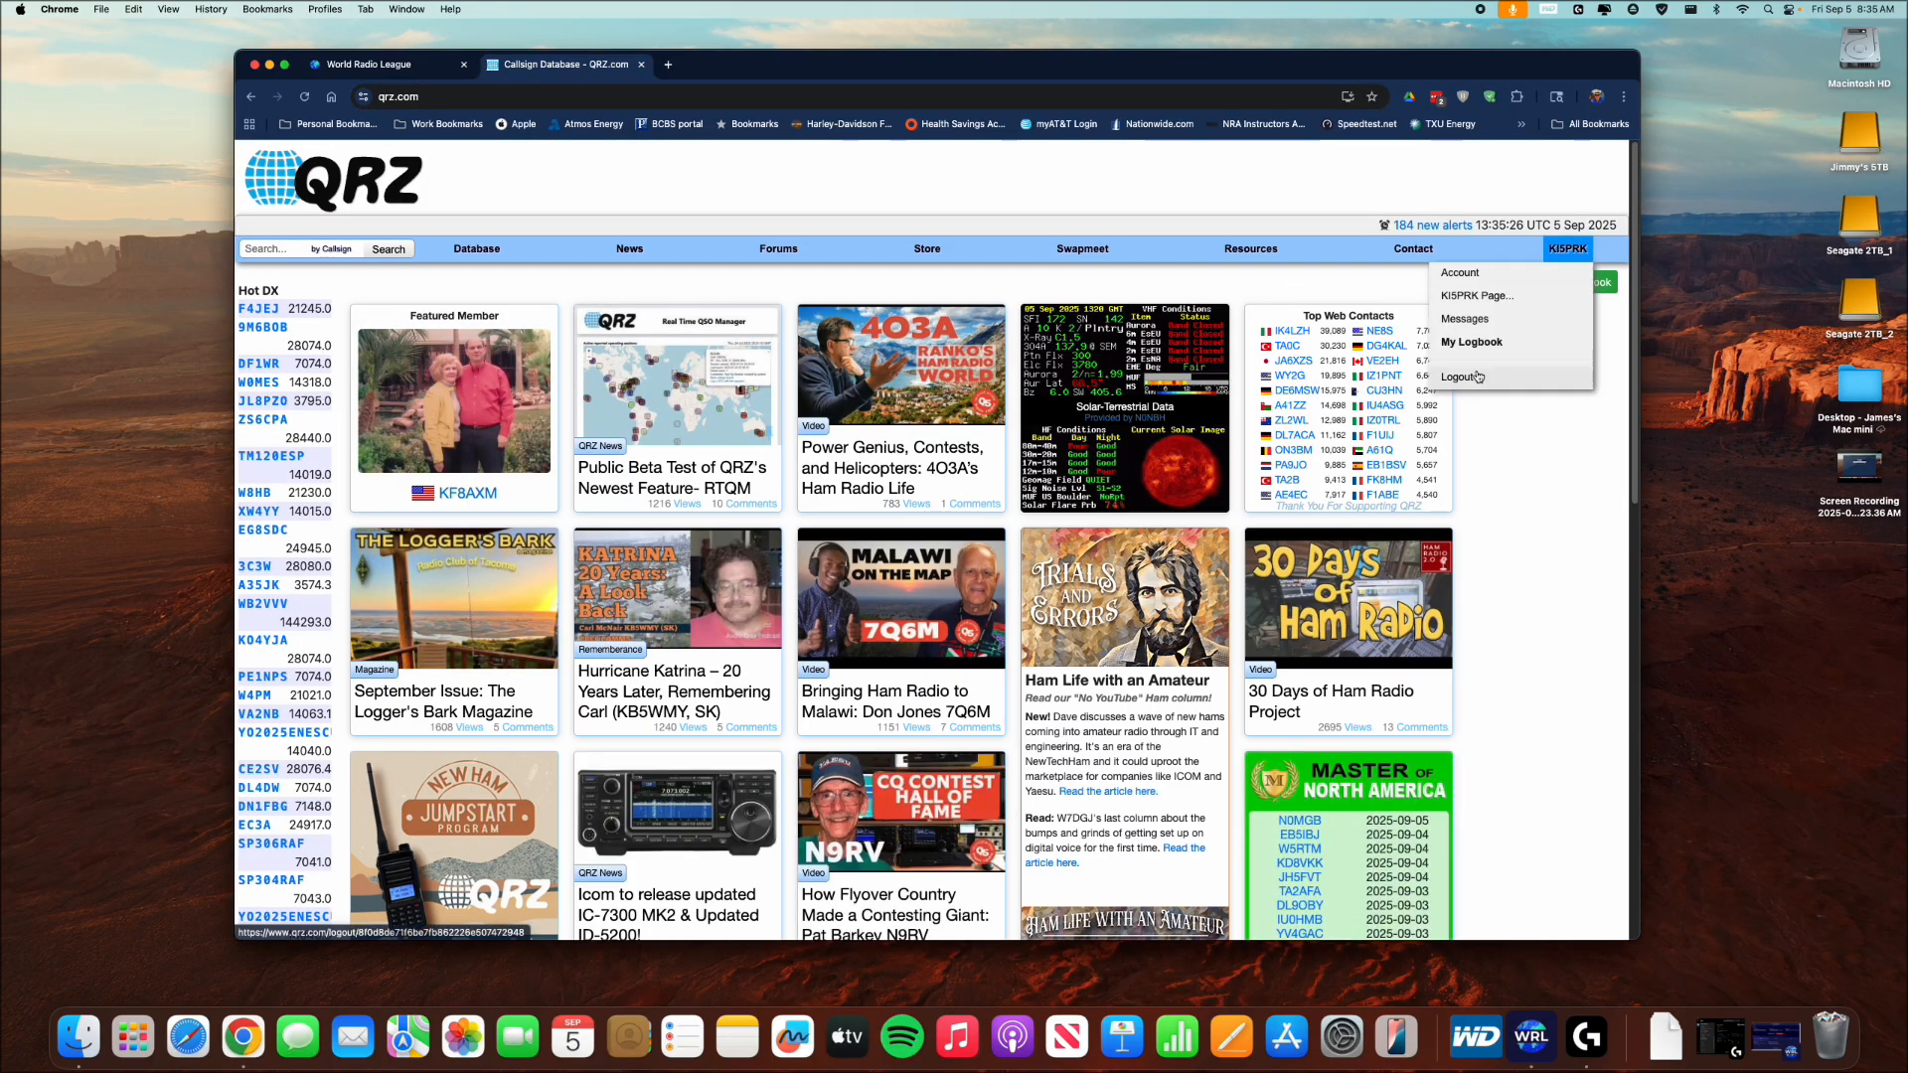
{"action": "left_click", "coordinate": [1472, 342]}
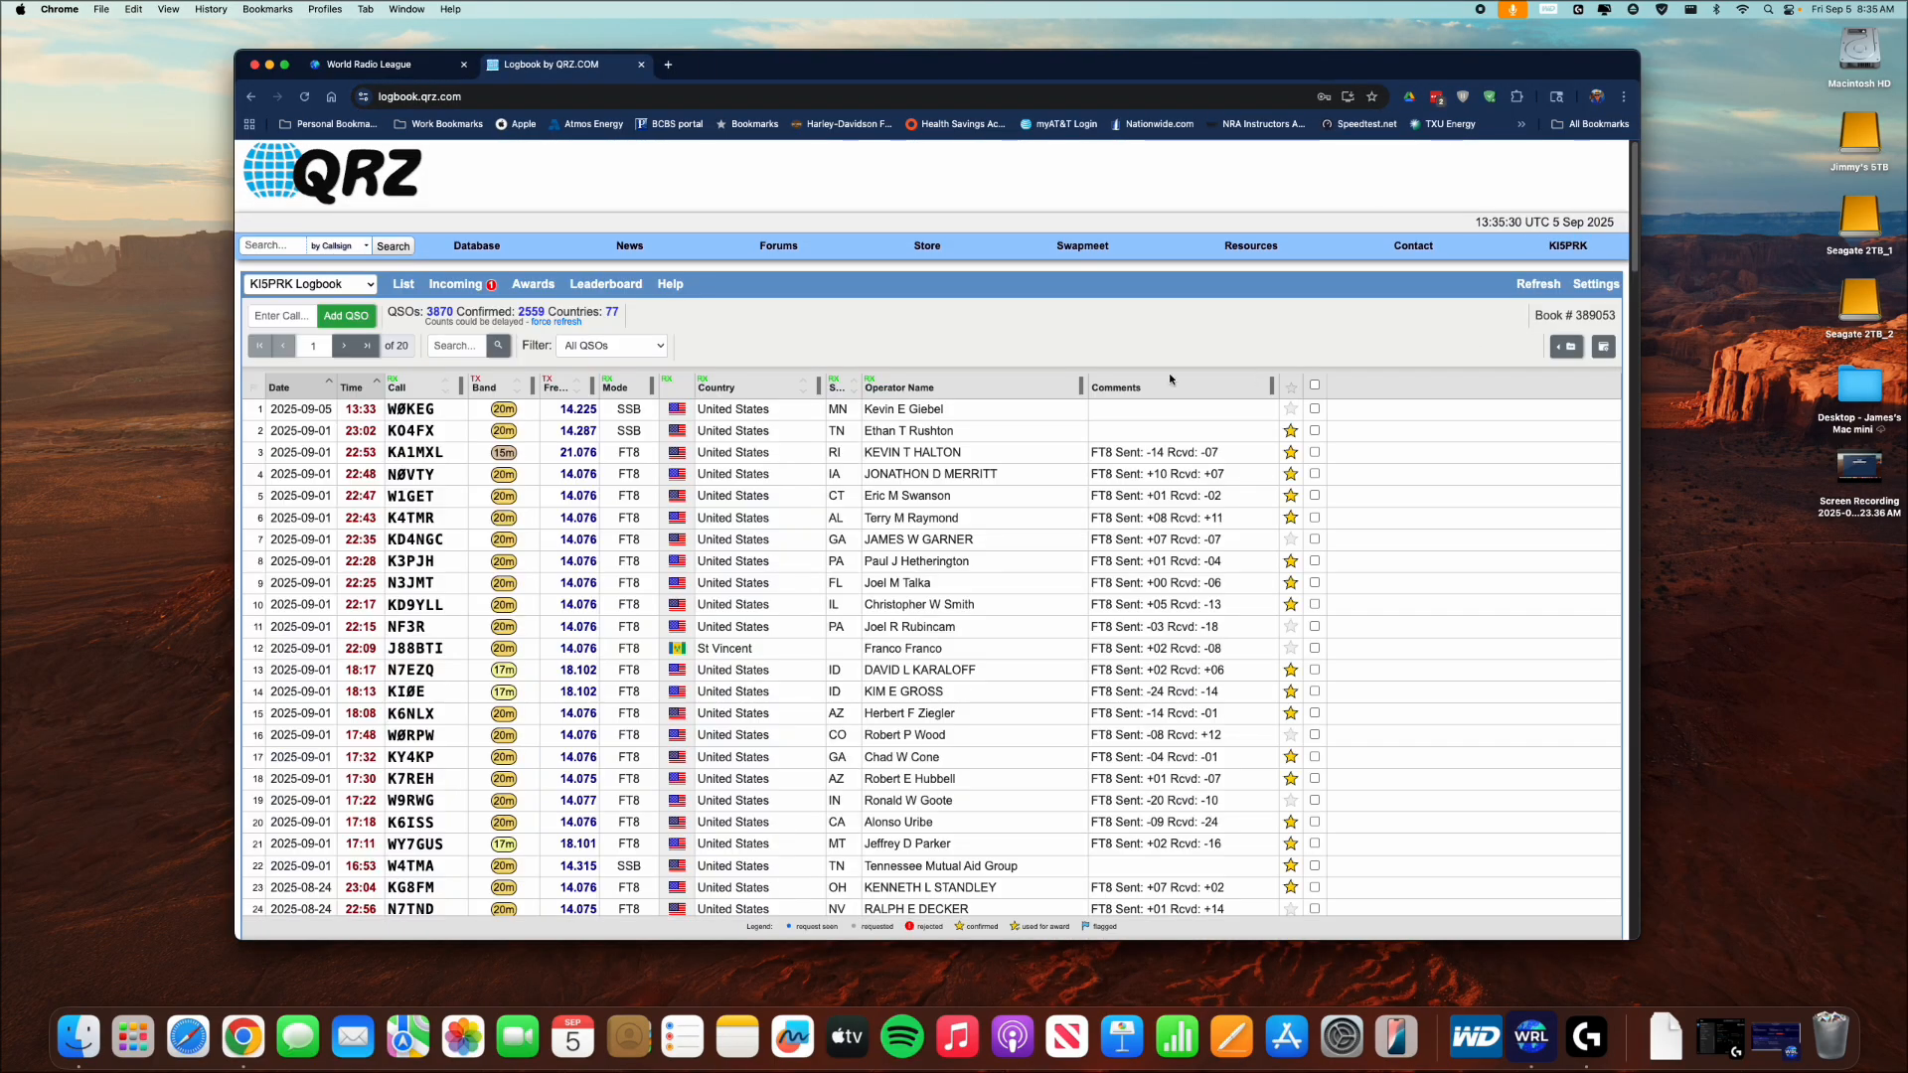
{"action": "left_click", "coordinate": [894, 408]}
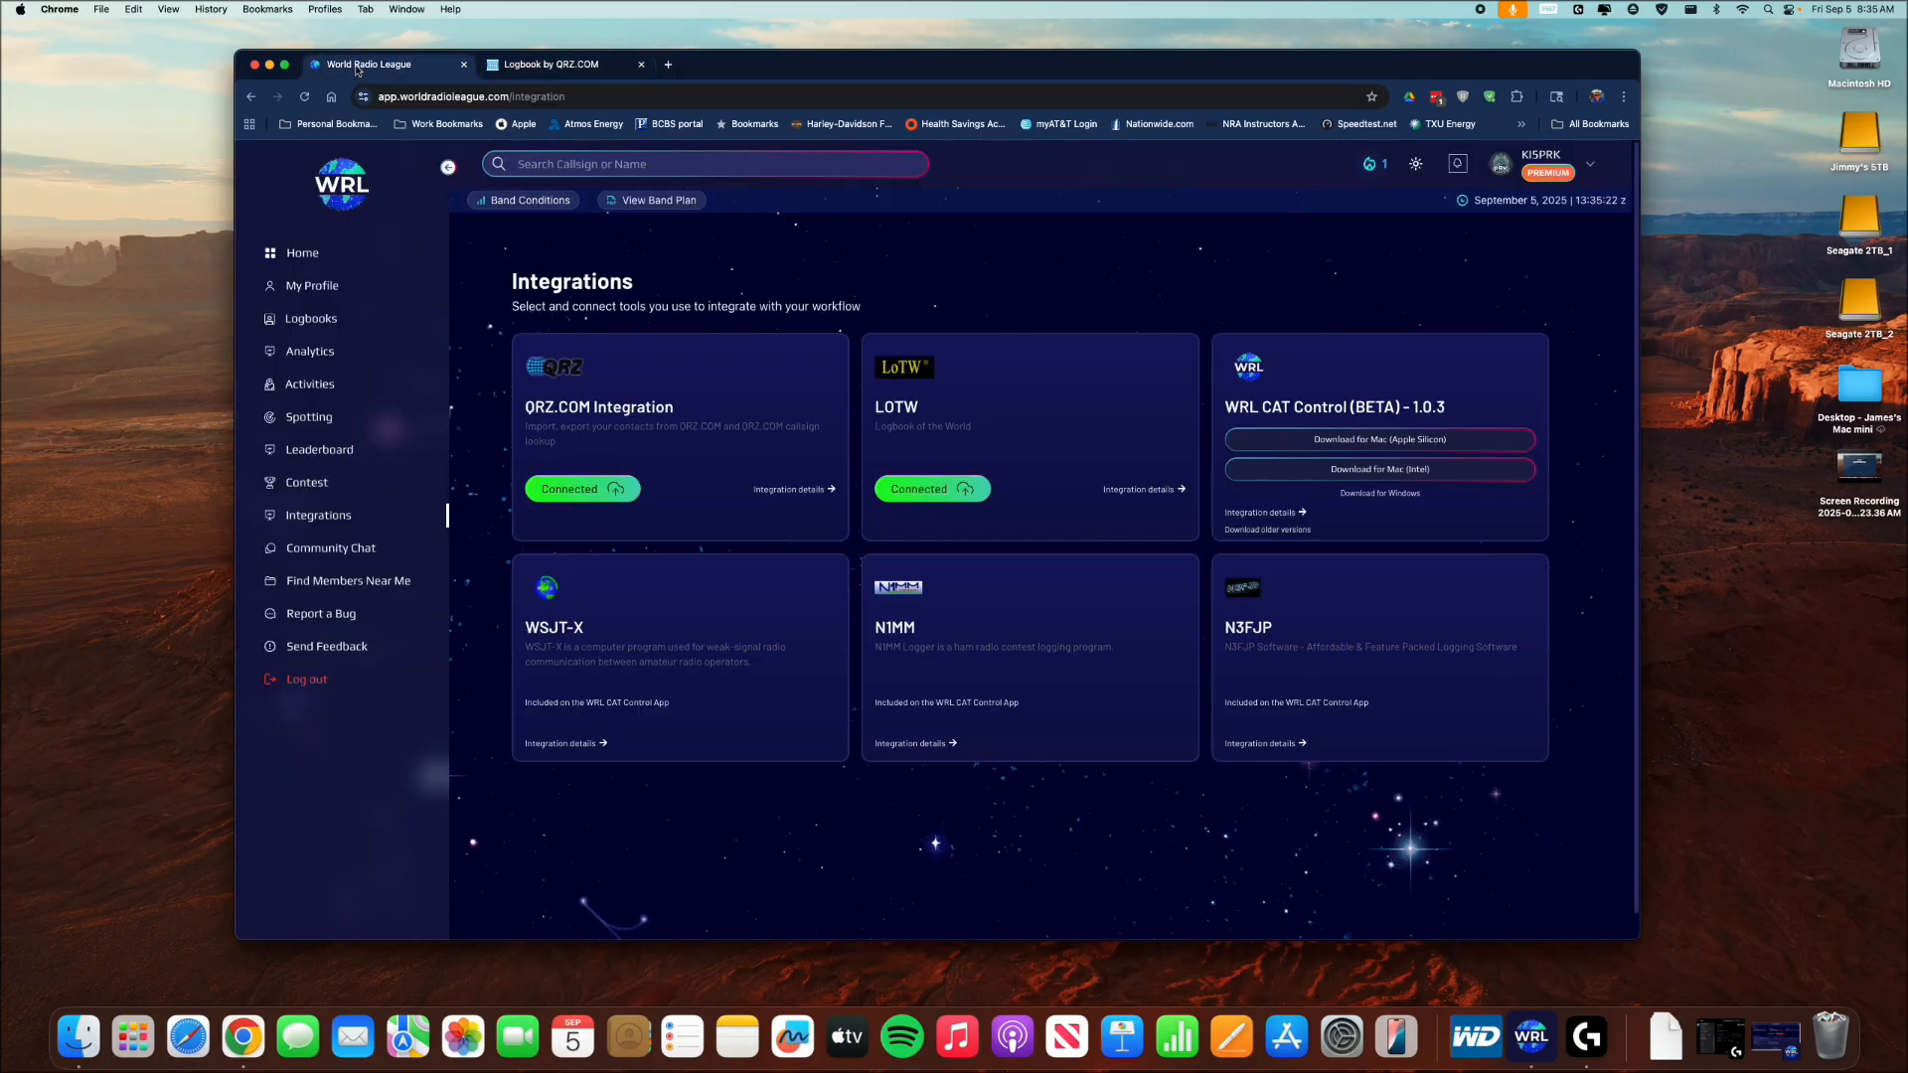
Switch back to World Radio League and log a K8MRD contact at 14.2250 MHz in the US-2986 activation logbook.
{"action": "left_click", "coordinate": [368, 64]}
{"action": "left_click", "coordinate": [327, 318]}
{"action": "left_click", "coordinate": [517, 376]}
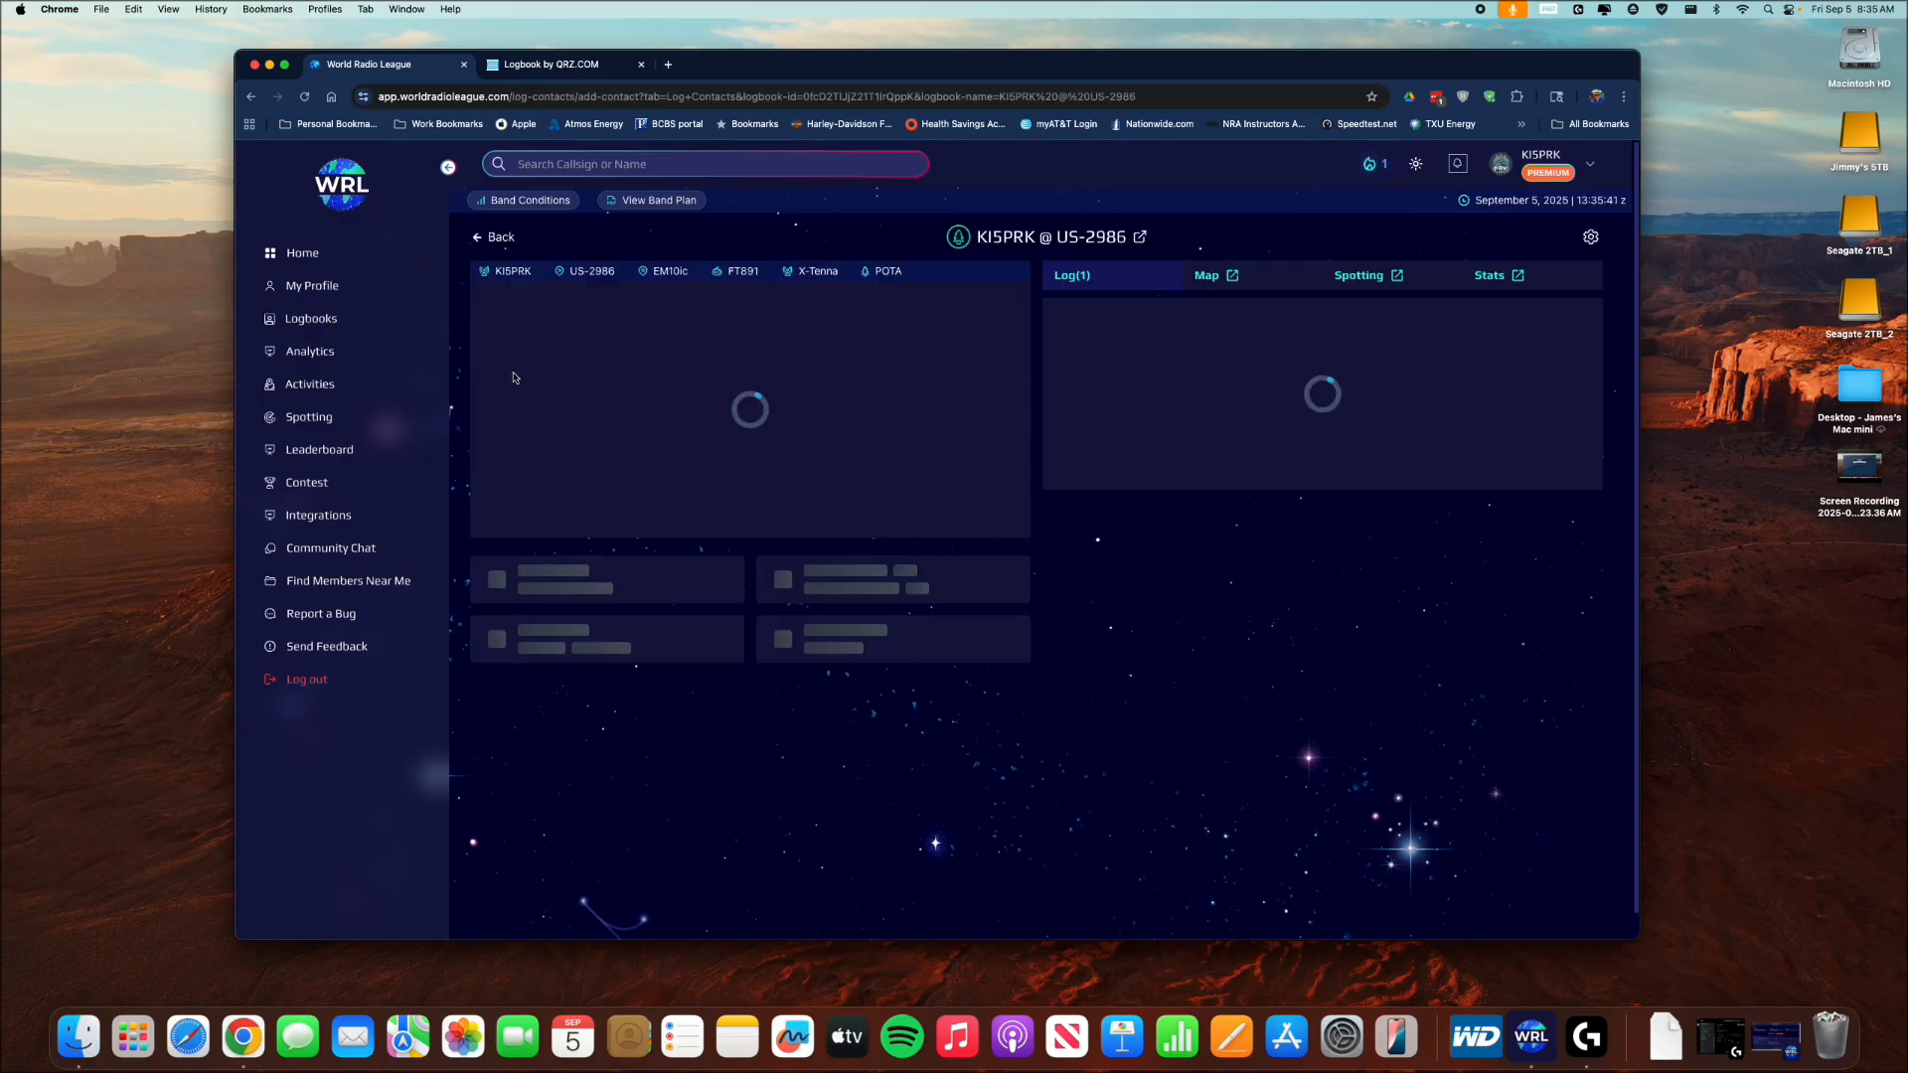
{"action": "left_click", "coordinate": [520, 320]}
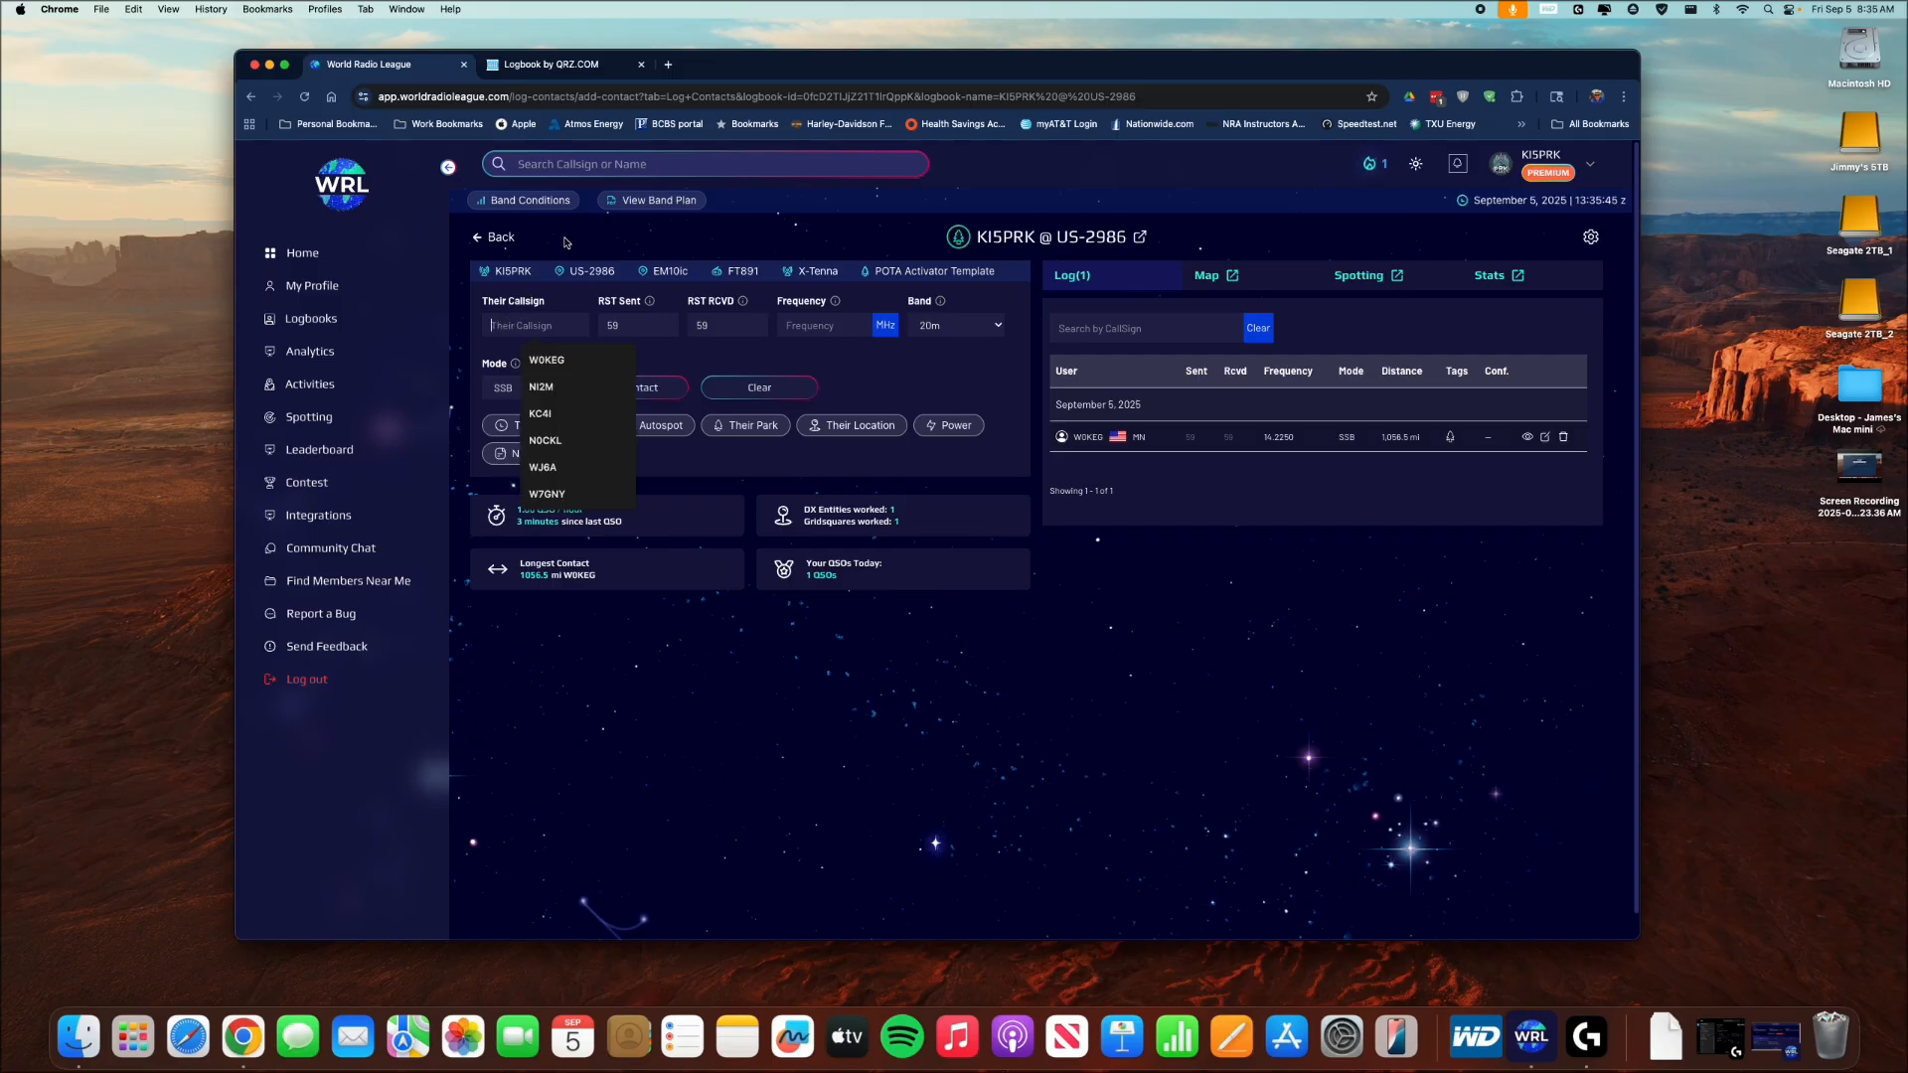
{"action": "type", "text": "K8"}
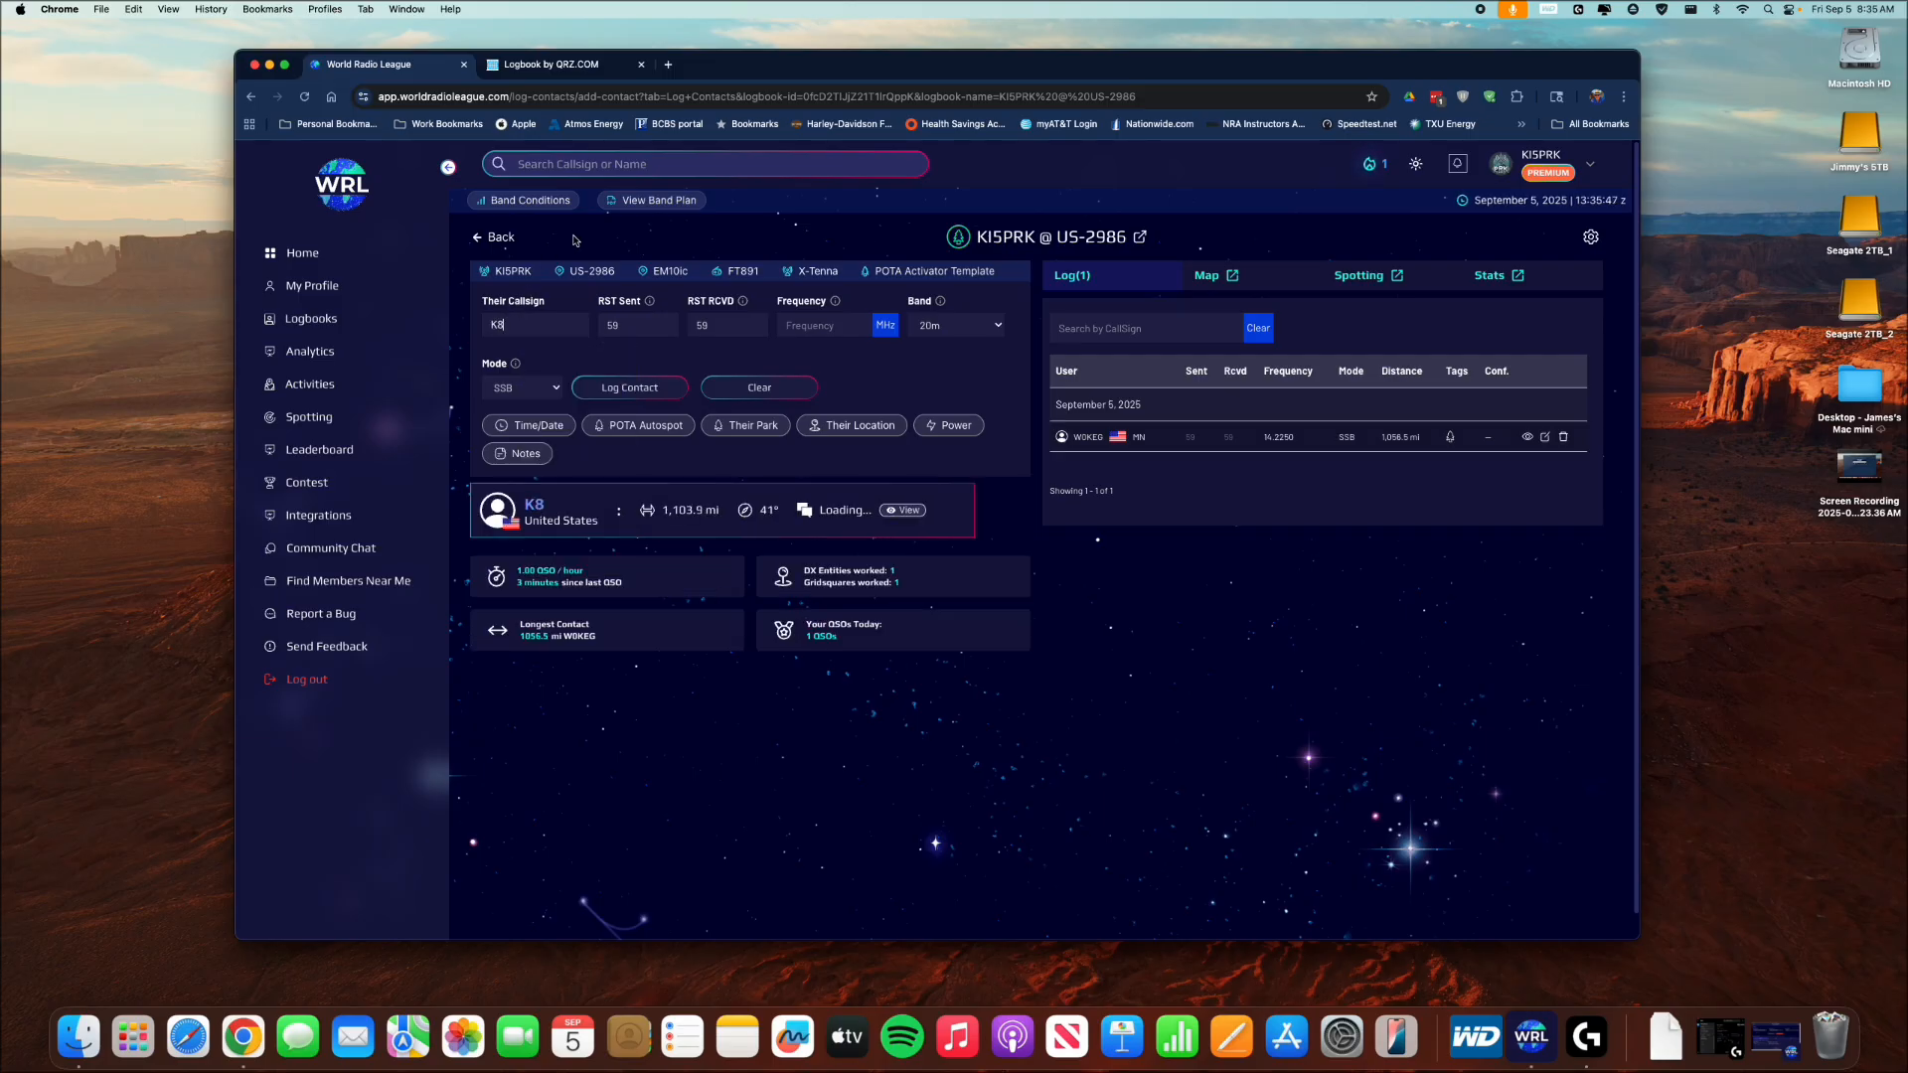
{"action": "type", "text": "MRD"}
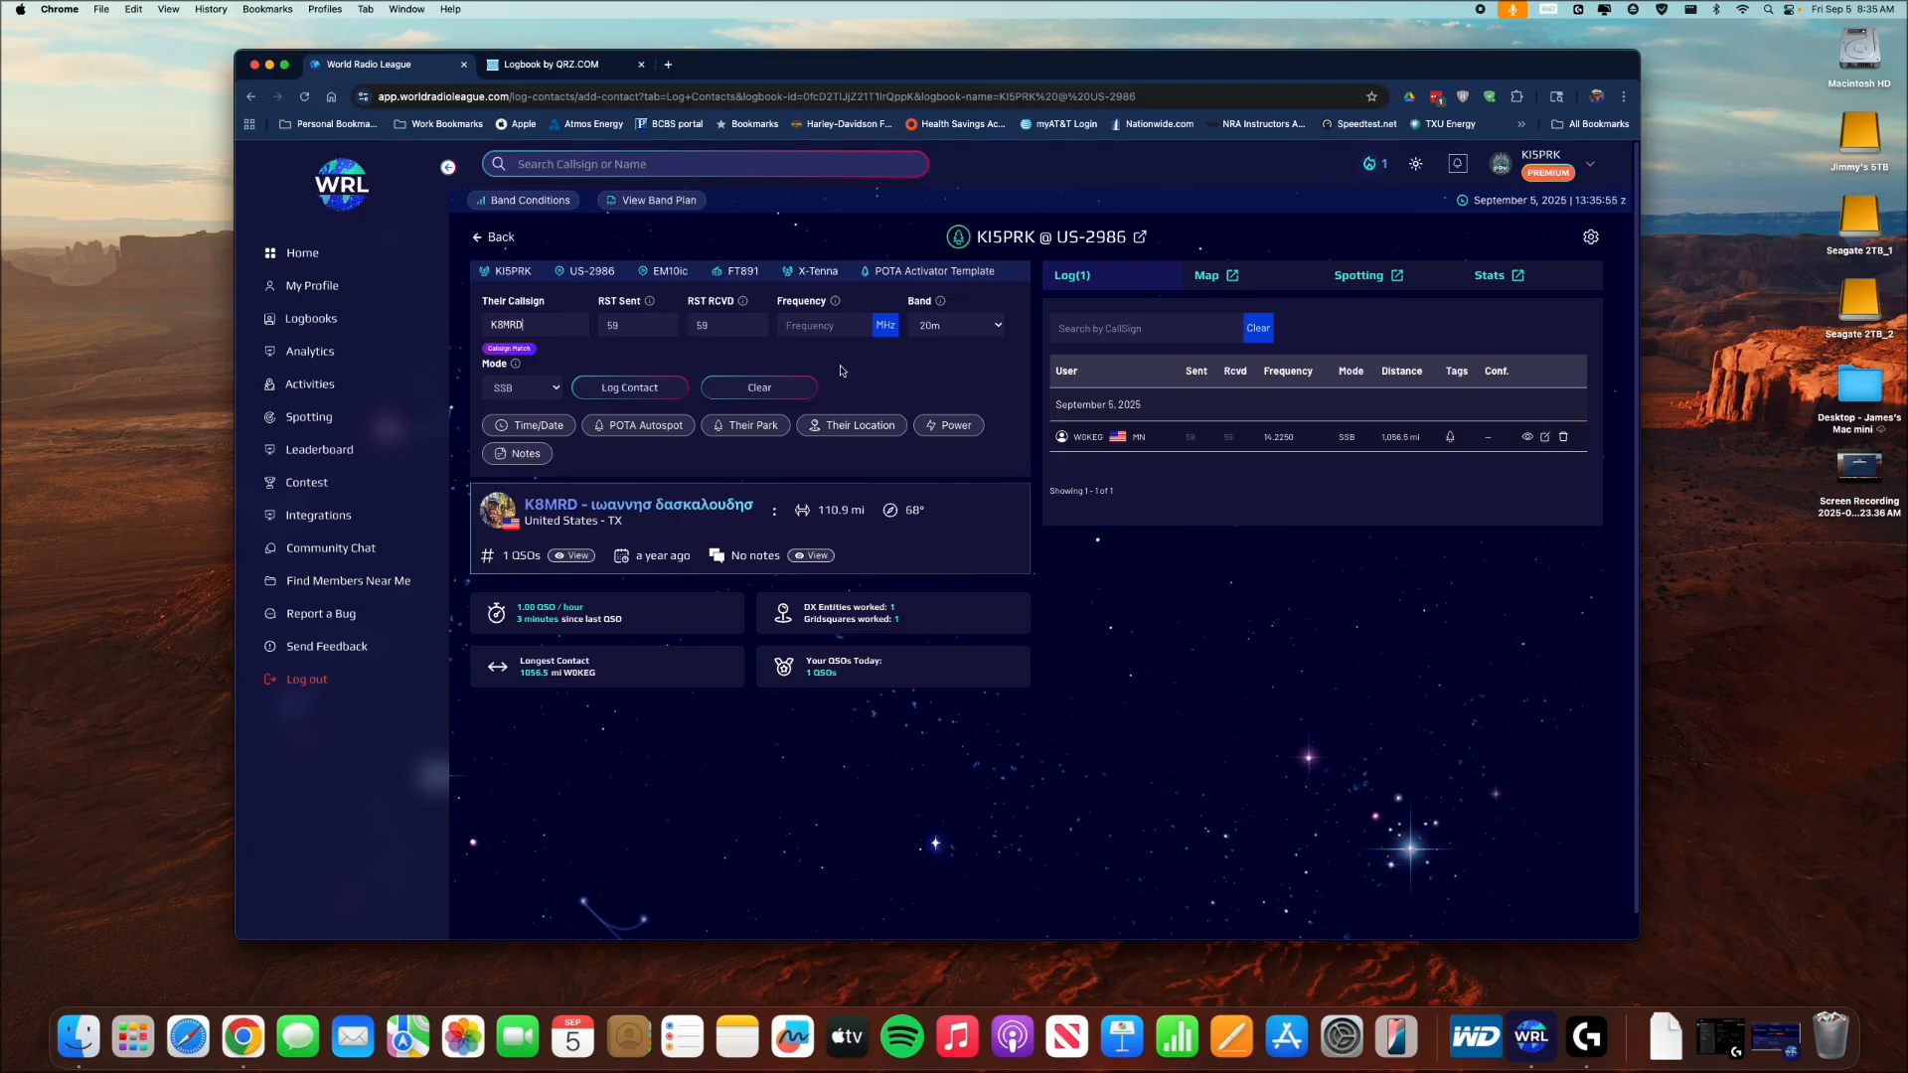
{"action": "left_click", "coordinate": [820, 332]}
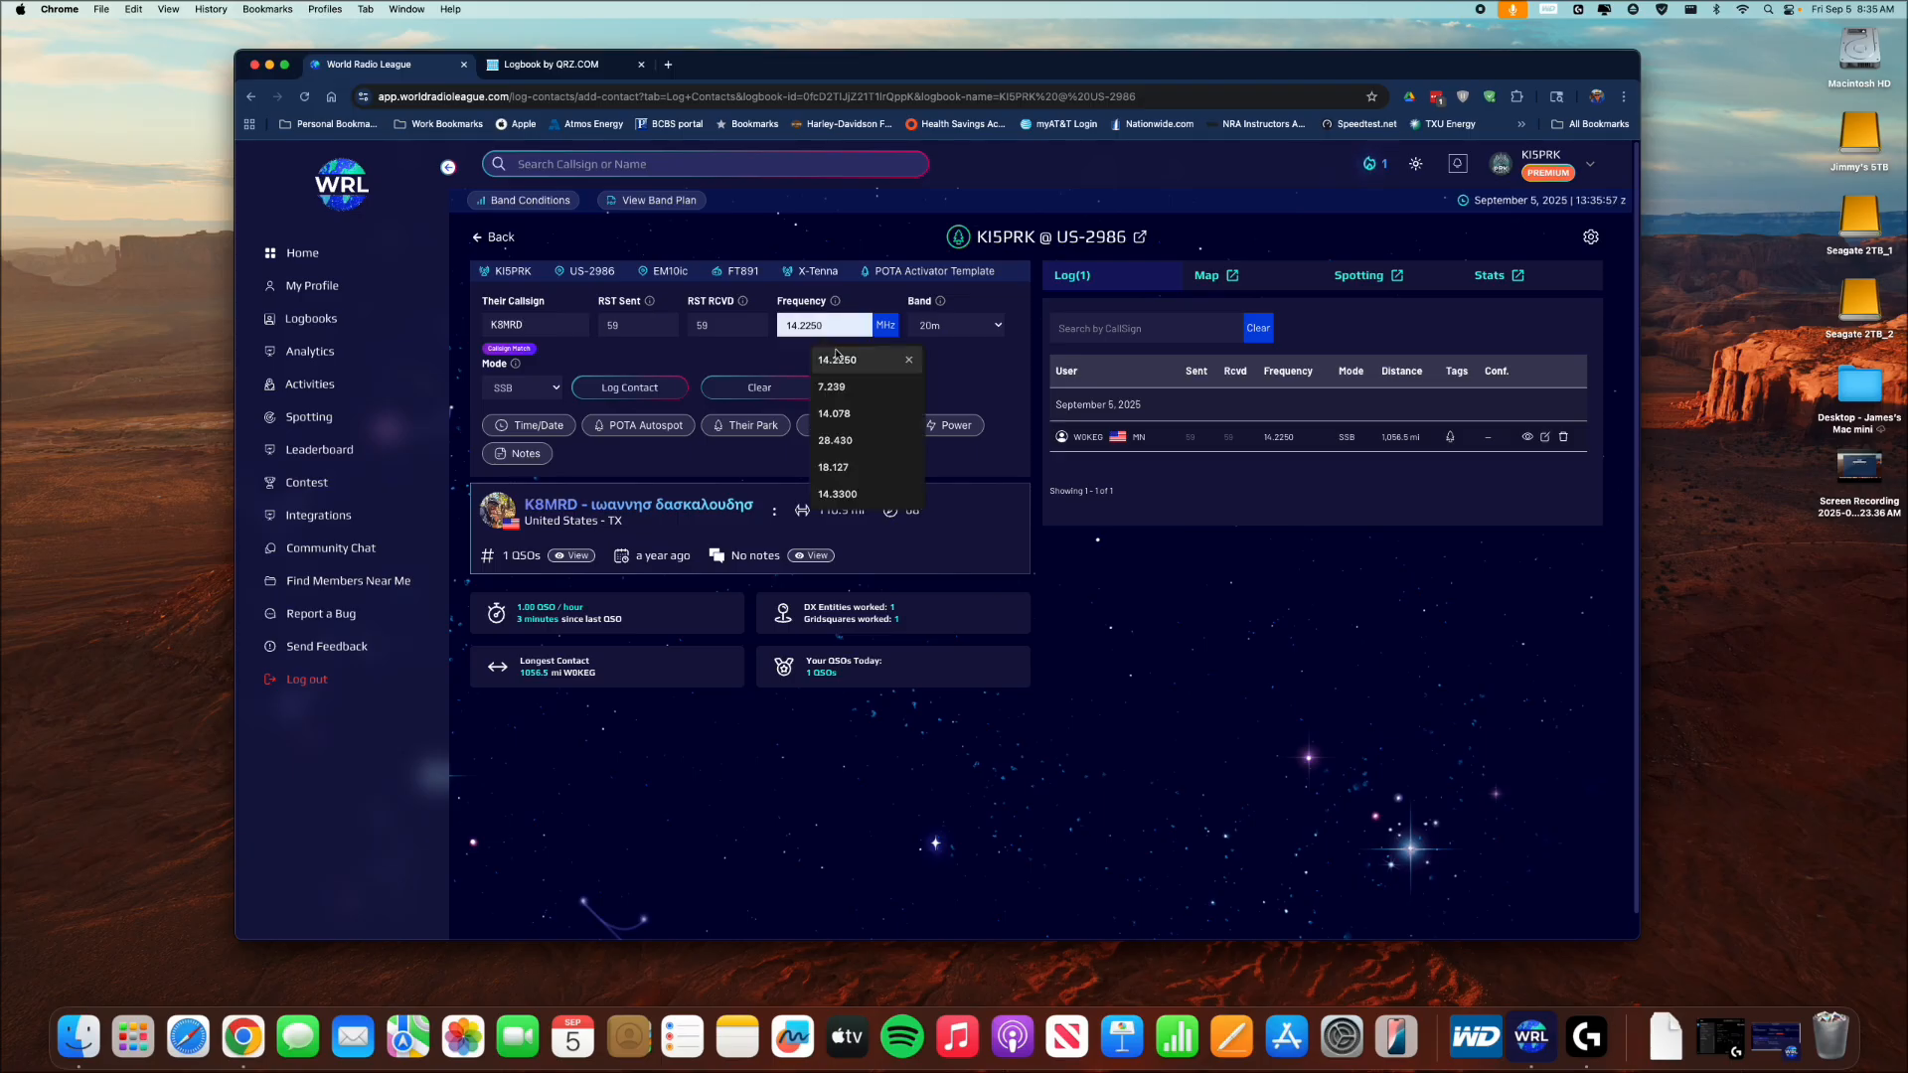
{"action": "left_click", "coordinate": [836, 359]}
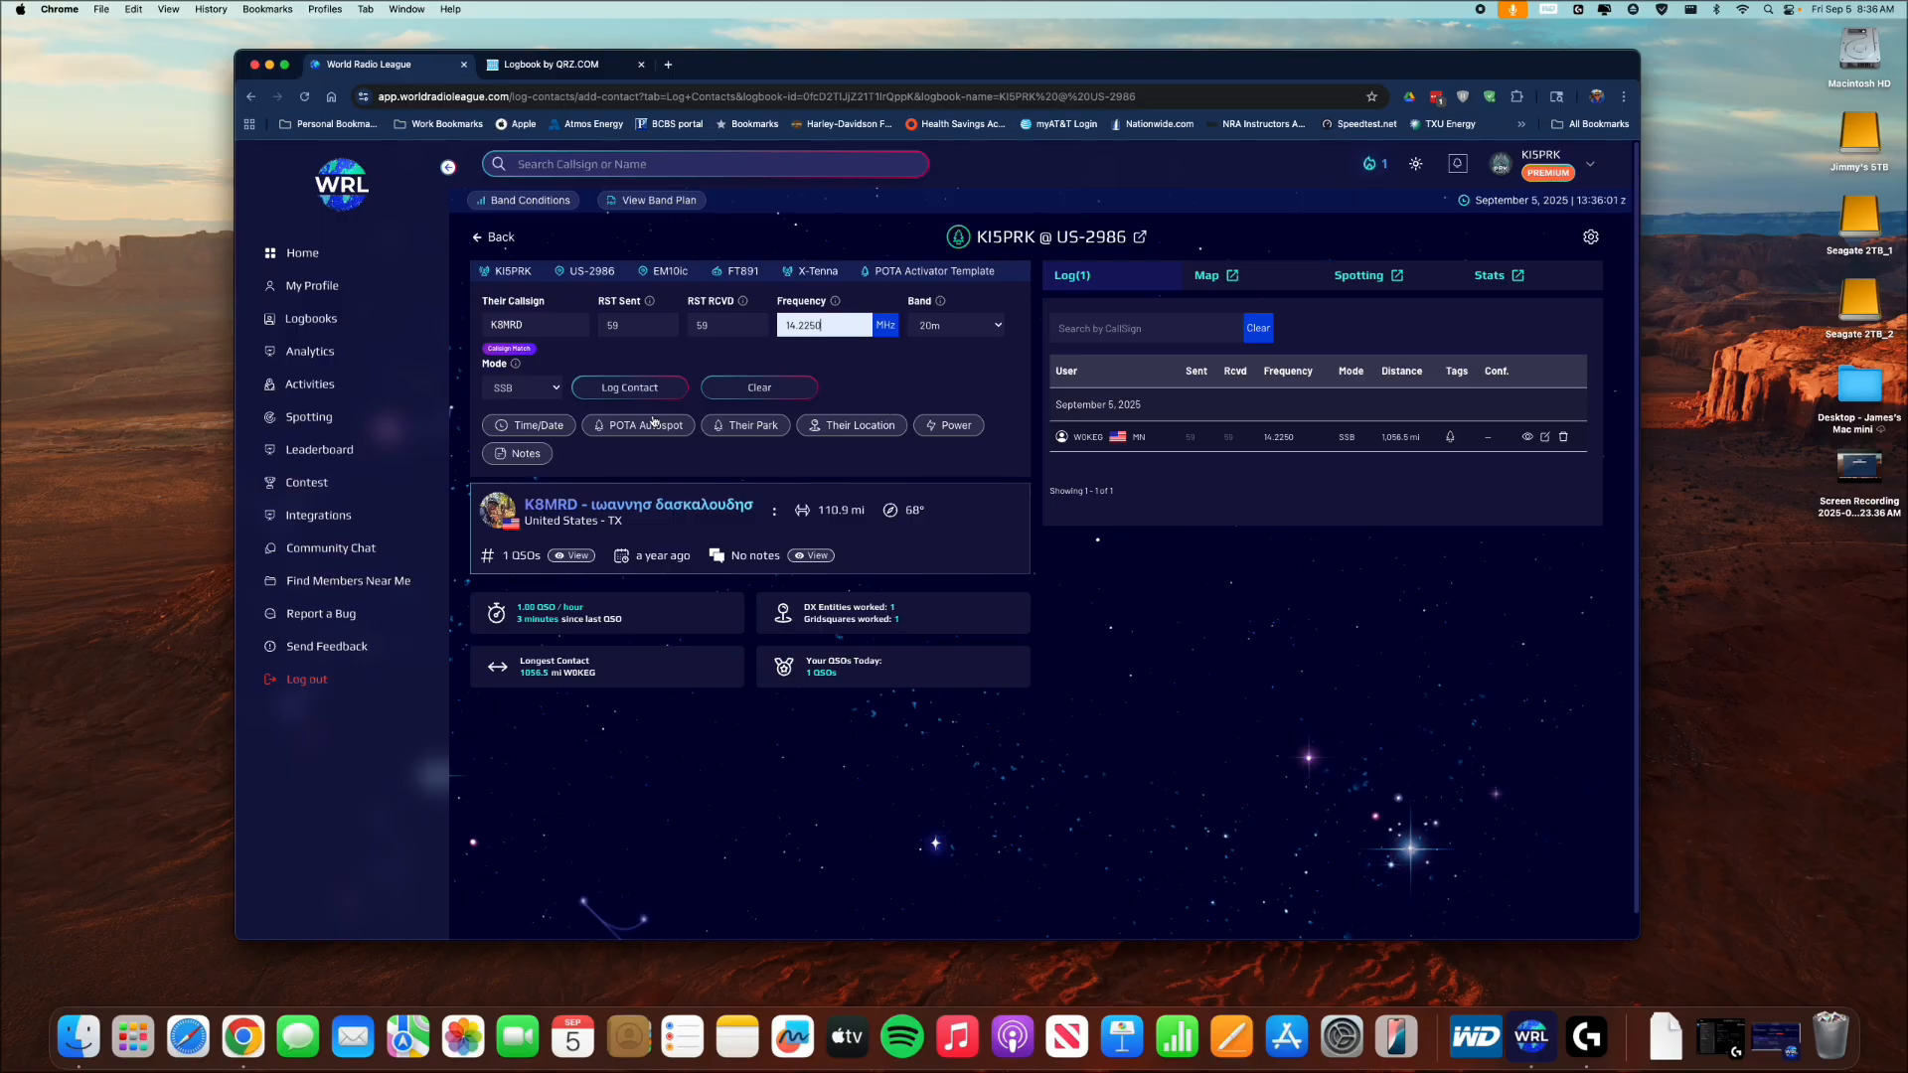
{"action": "left_click", "coordinate": [629, 387]}
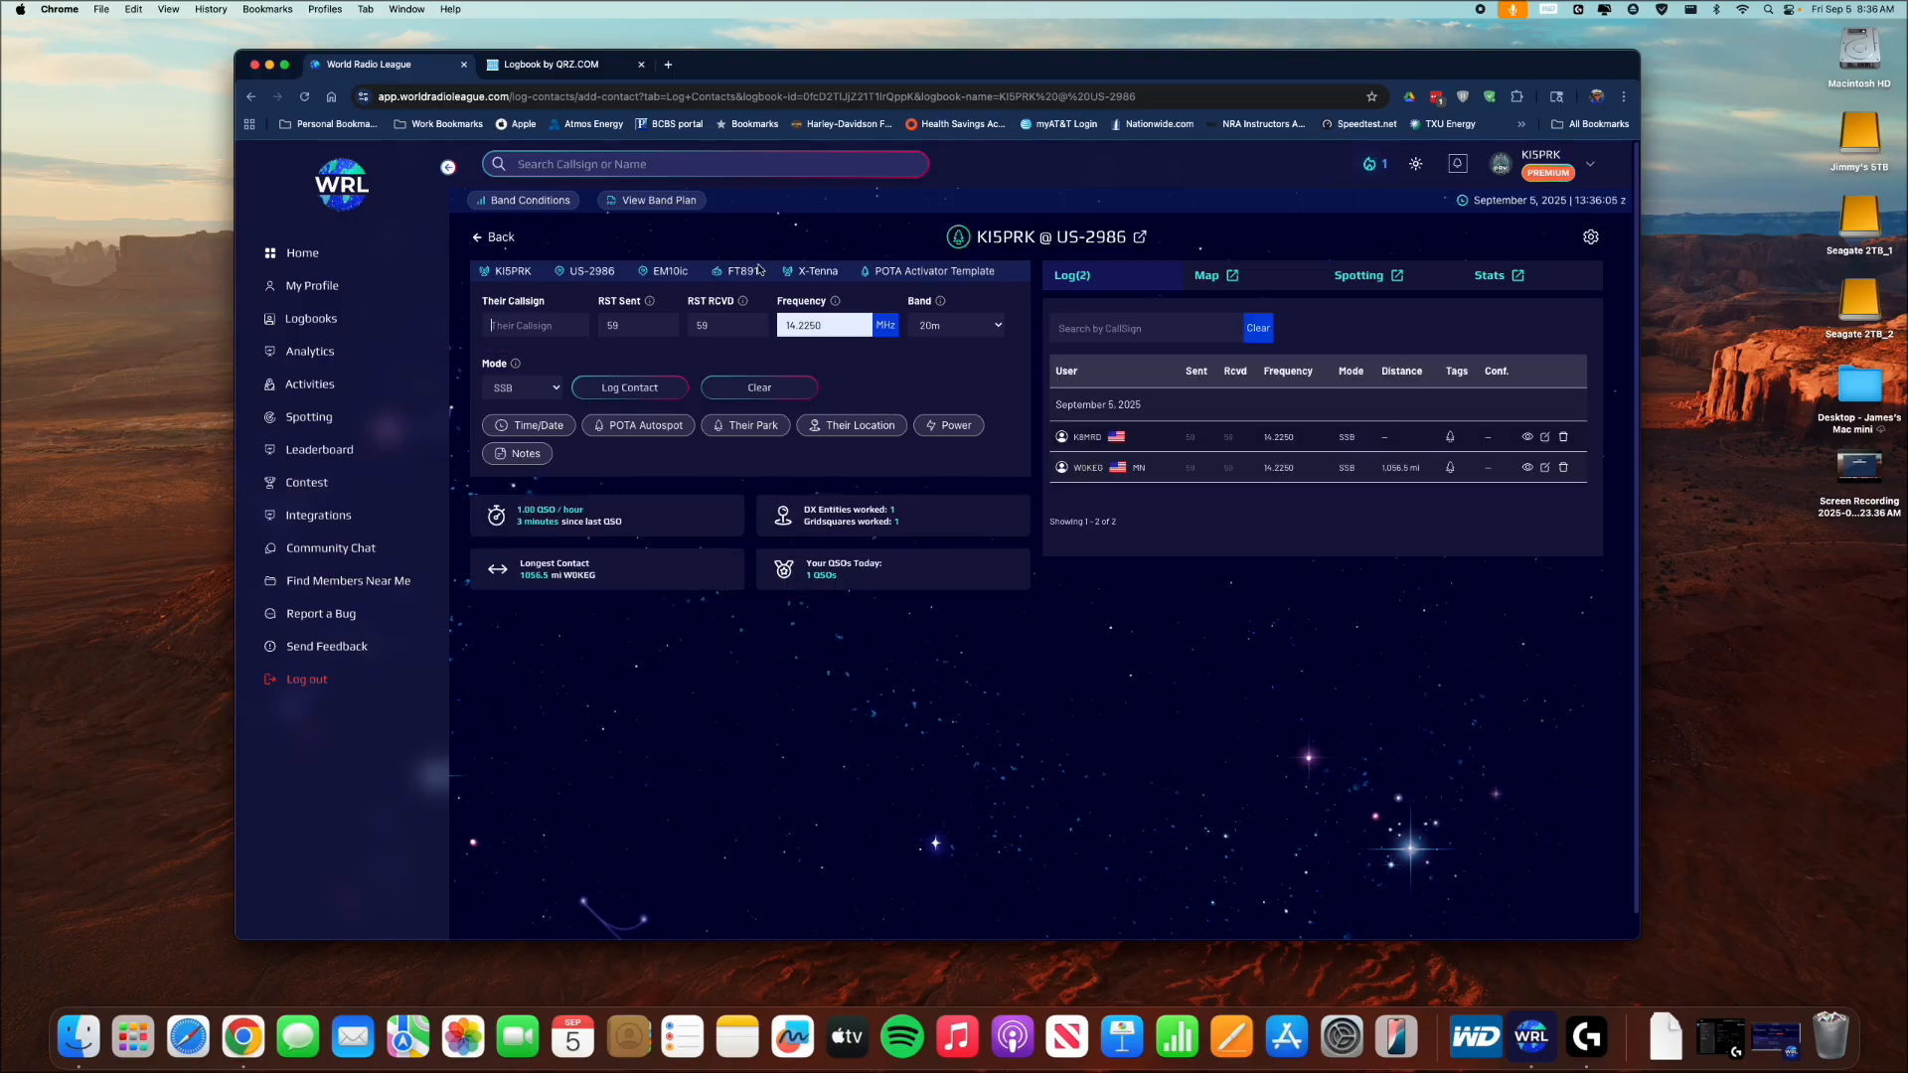
Refresh the QRZ logbook and compare its contacts with the World Radio League logbook list.
{"action": "left_click", "coordinate": [550, 64]}
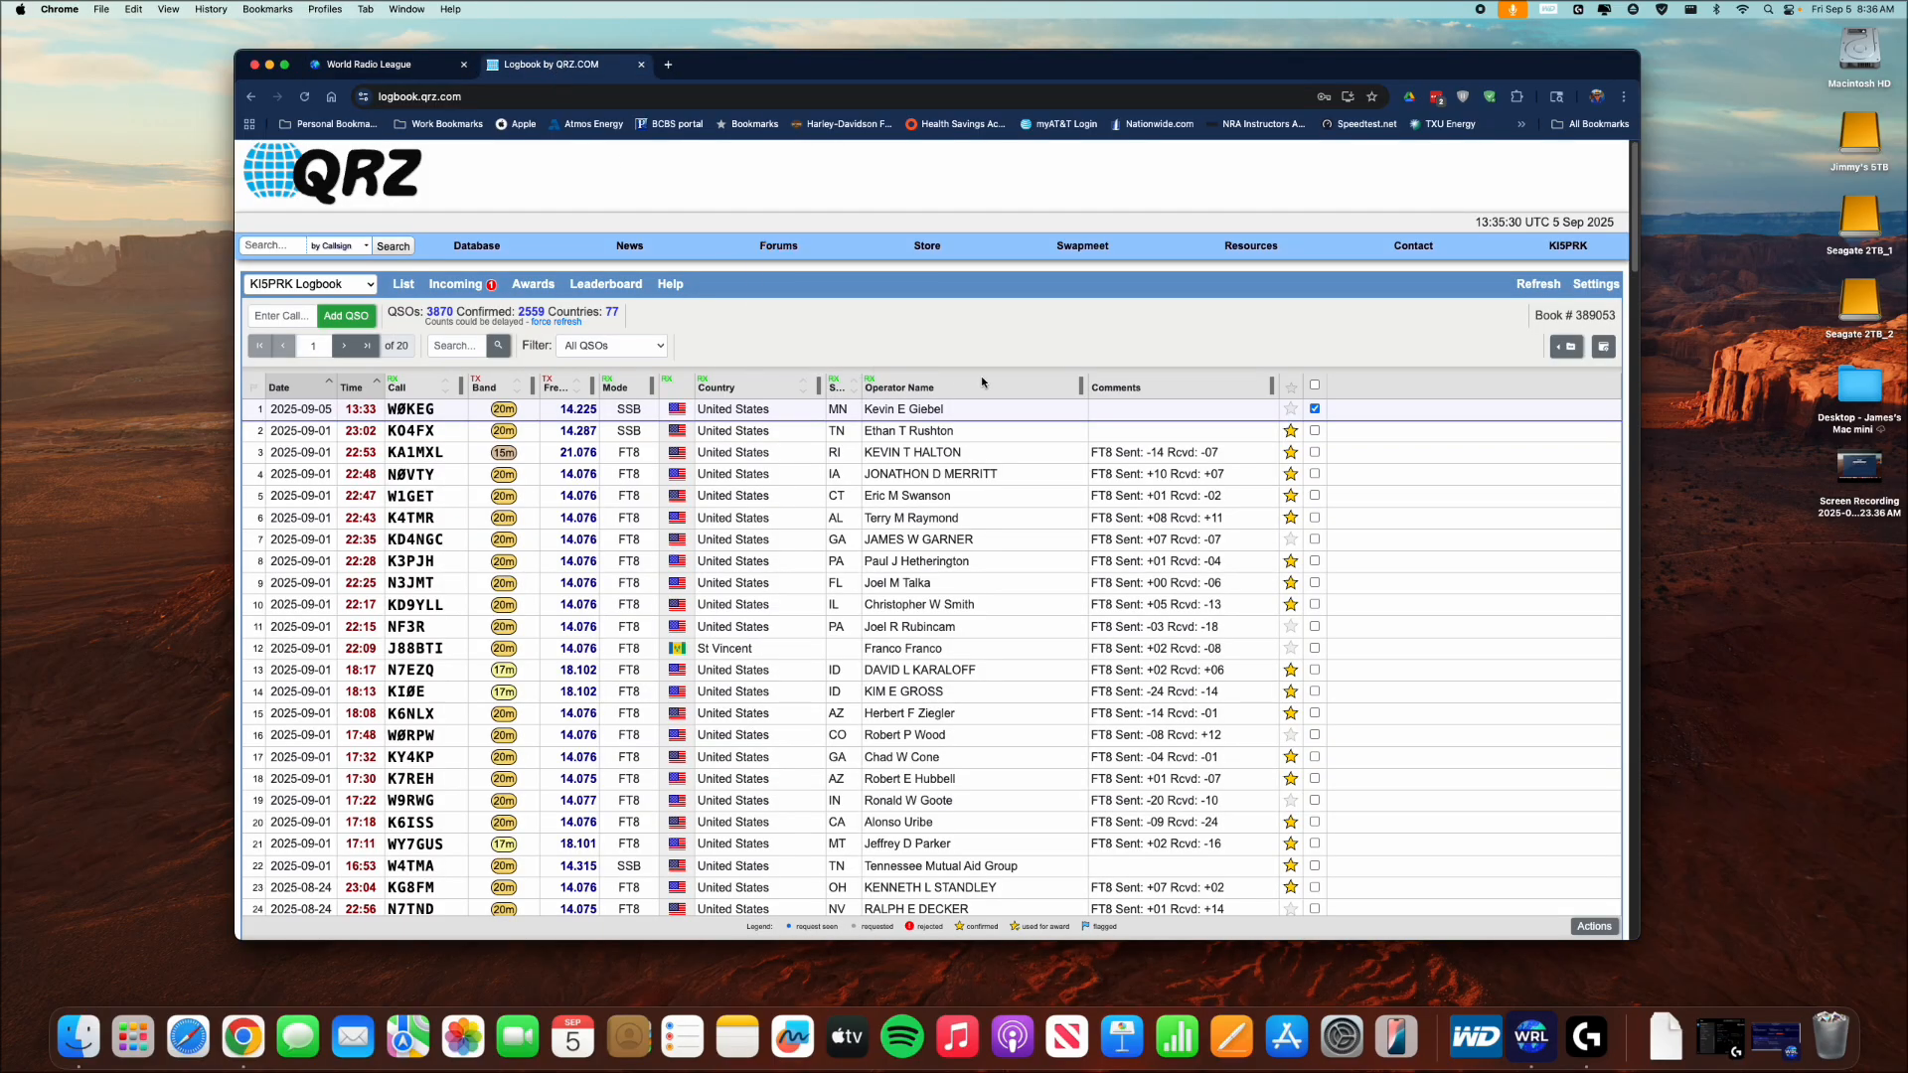
{"action": "left_click", "coordinate": [1521, 289]}
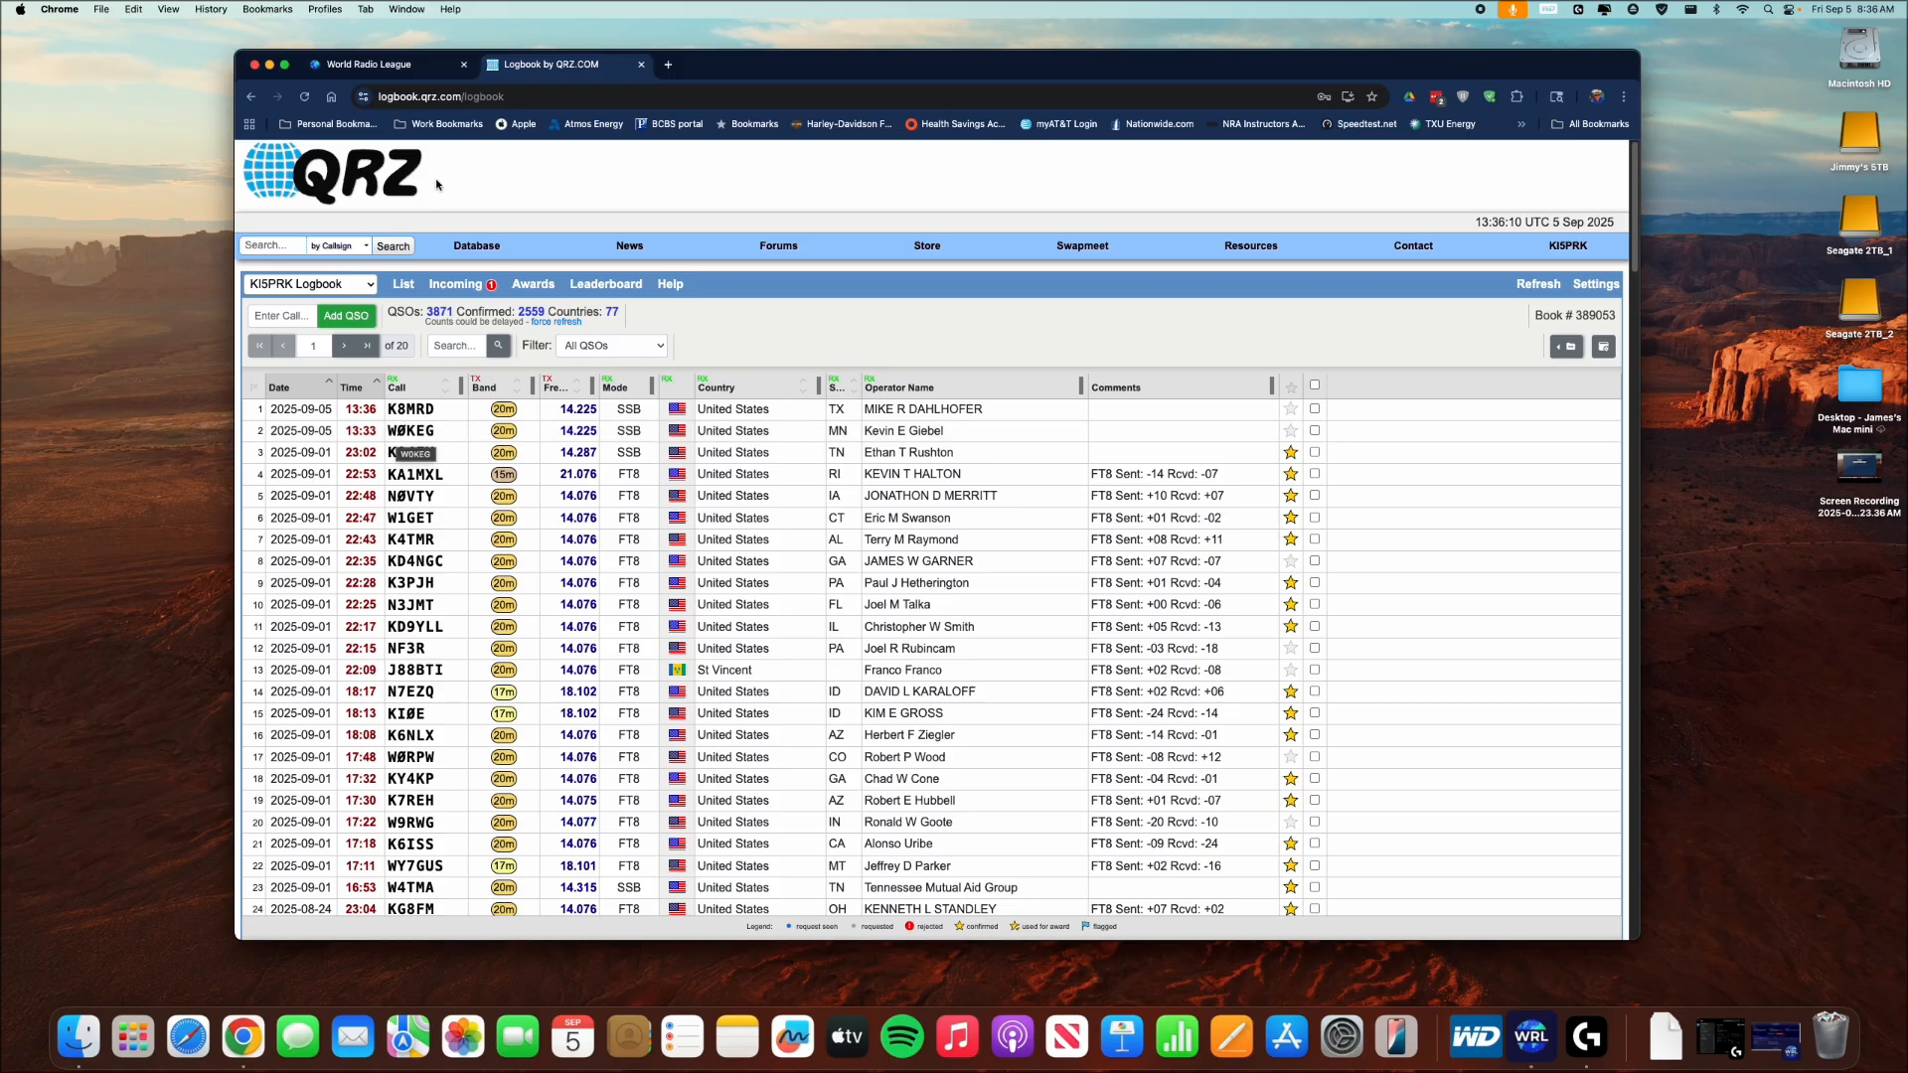
{"action": "left_click", "coordinate": [427, 63]}
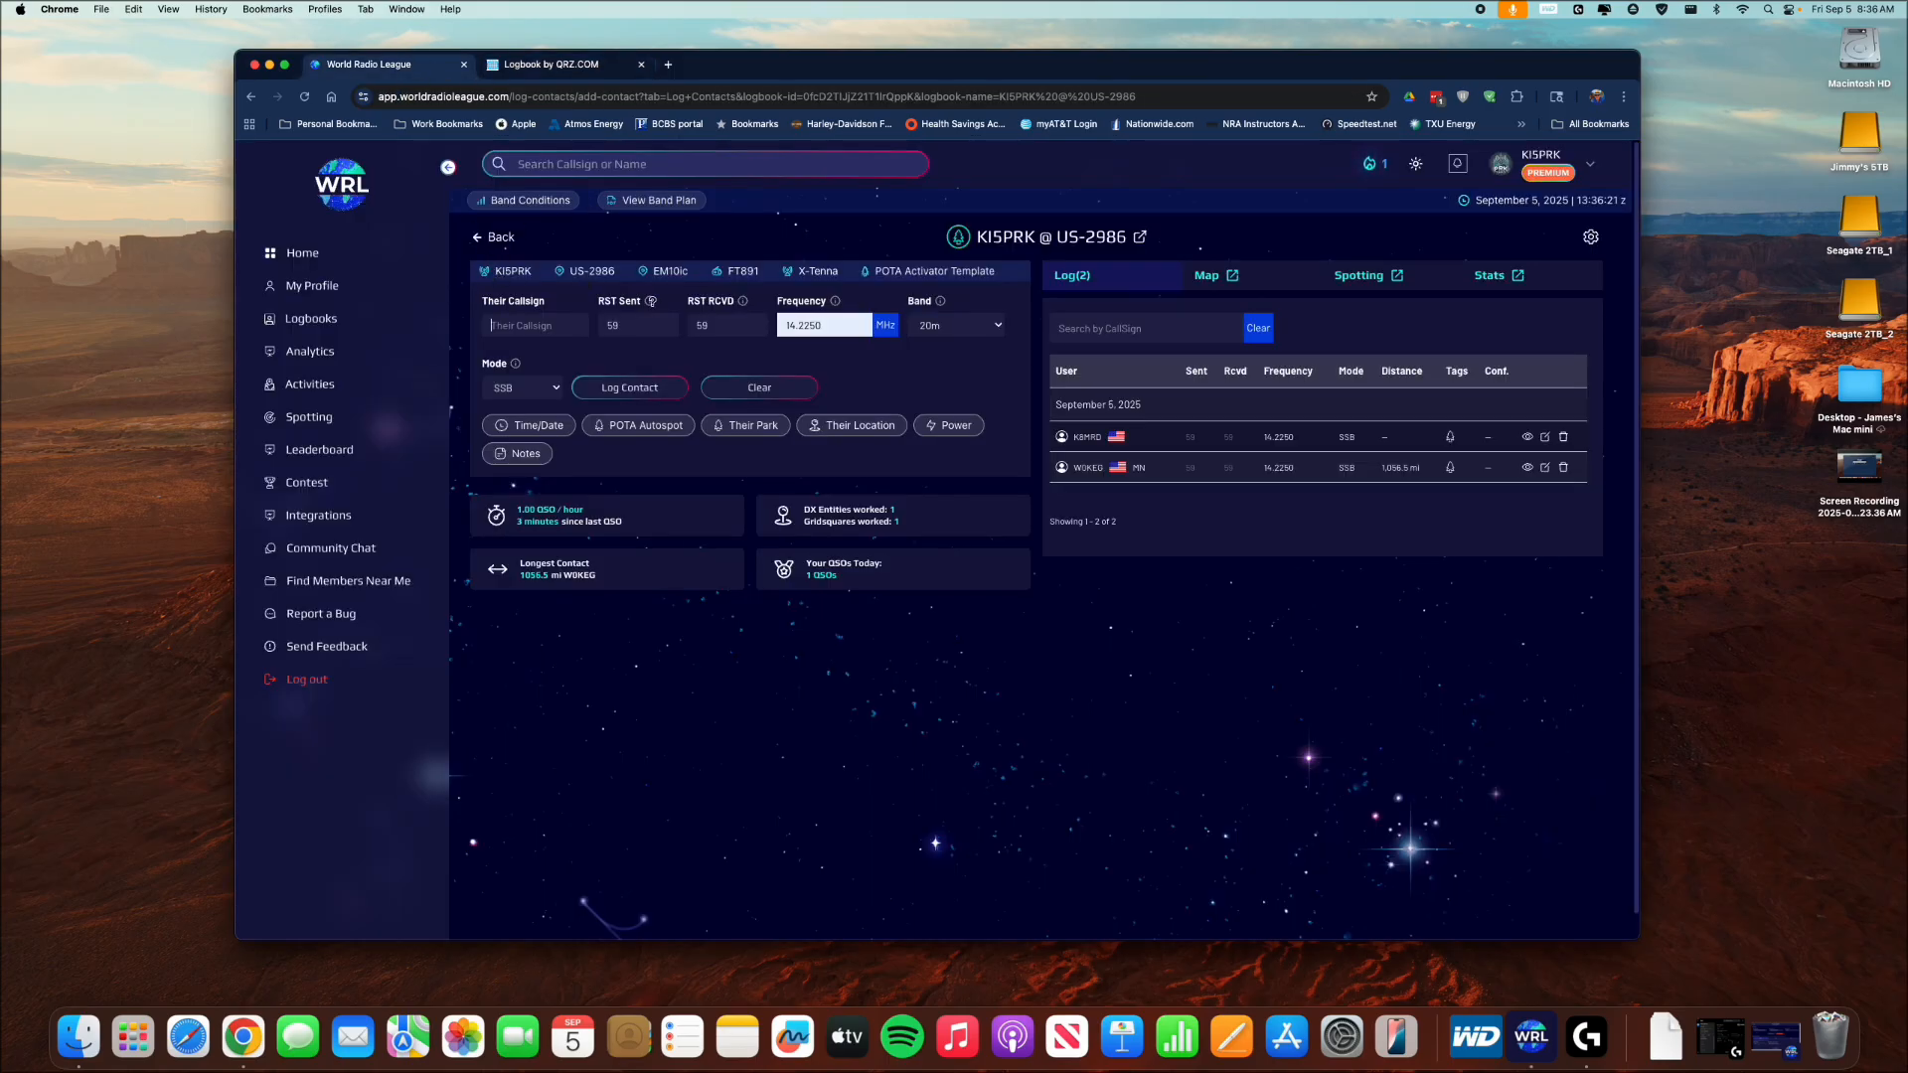
{"action": "left_click", "coordinate": [303, 322]}
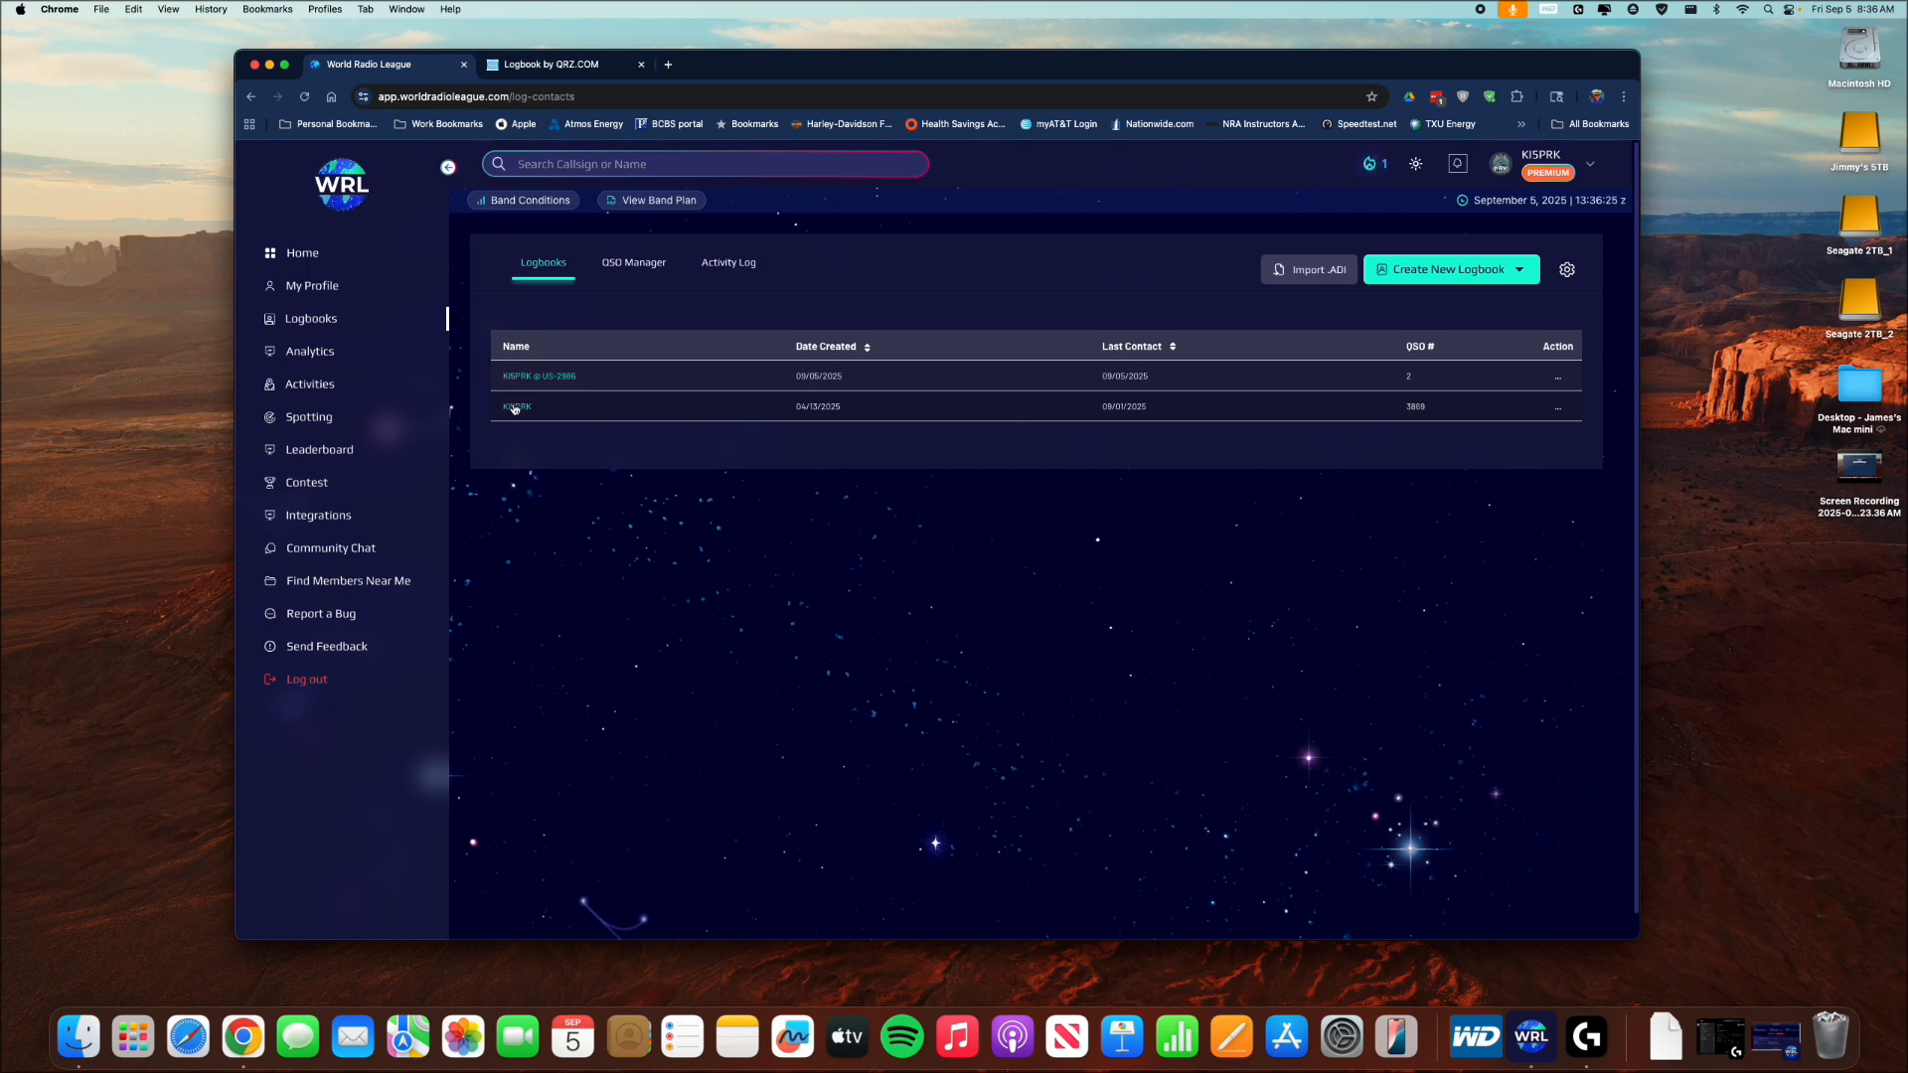
{"action": "left_click", "coordinate": [558, 64]}
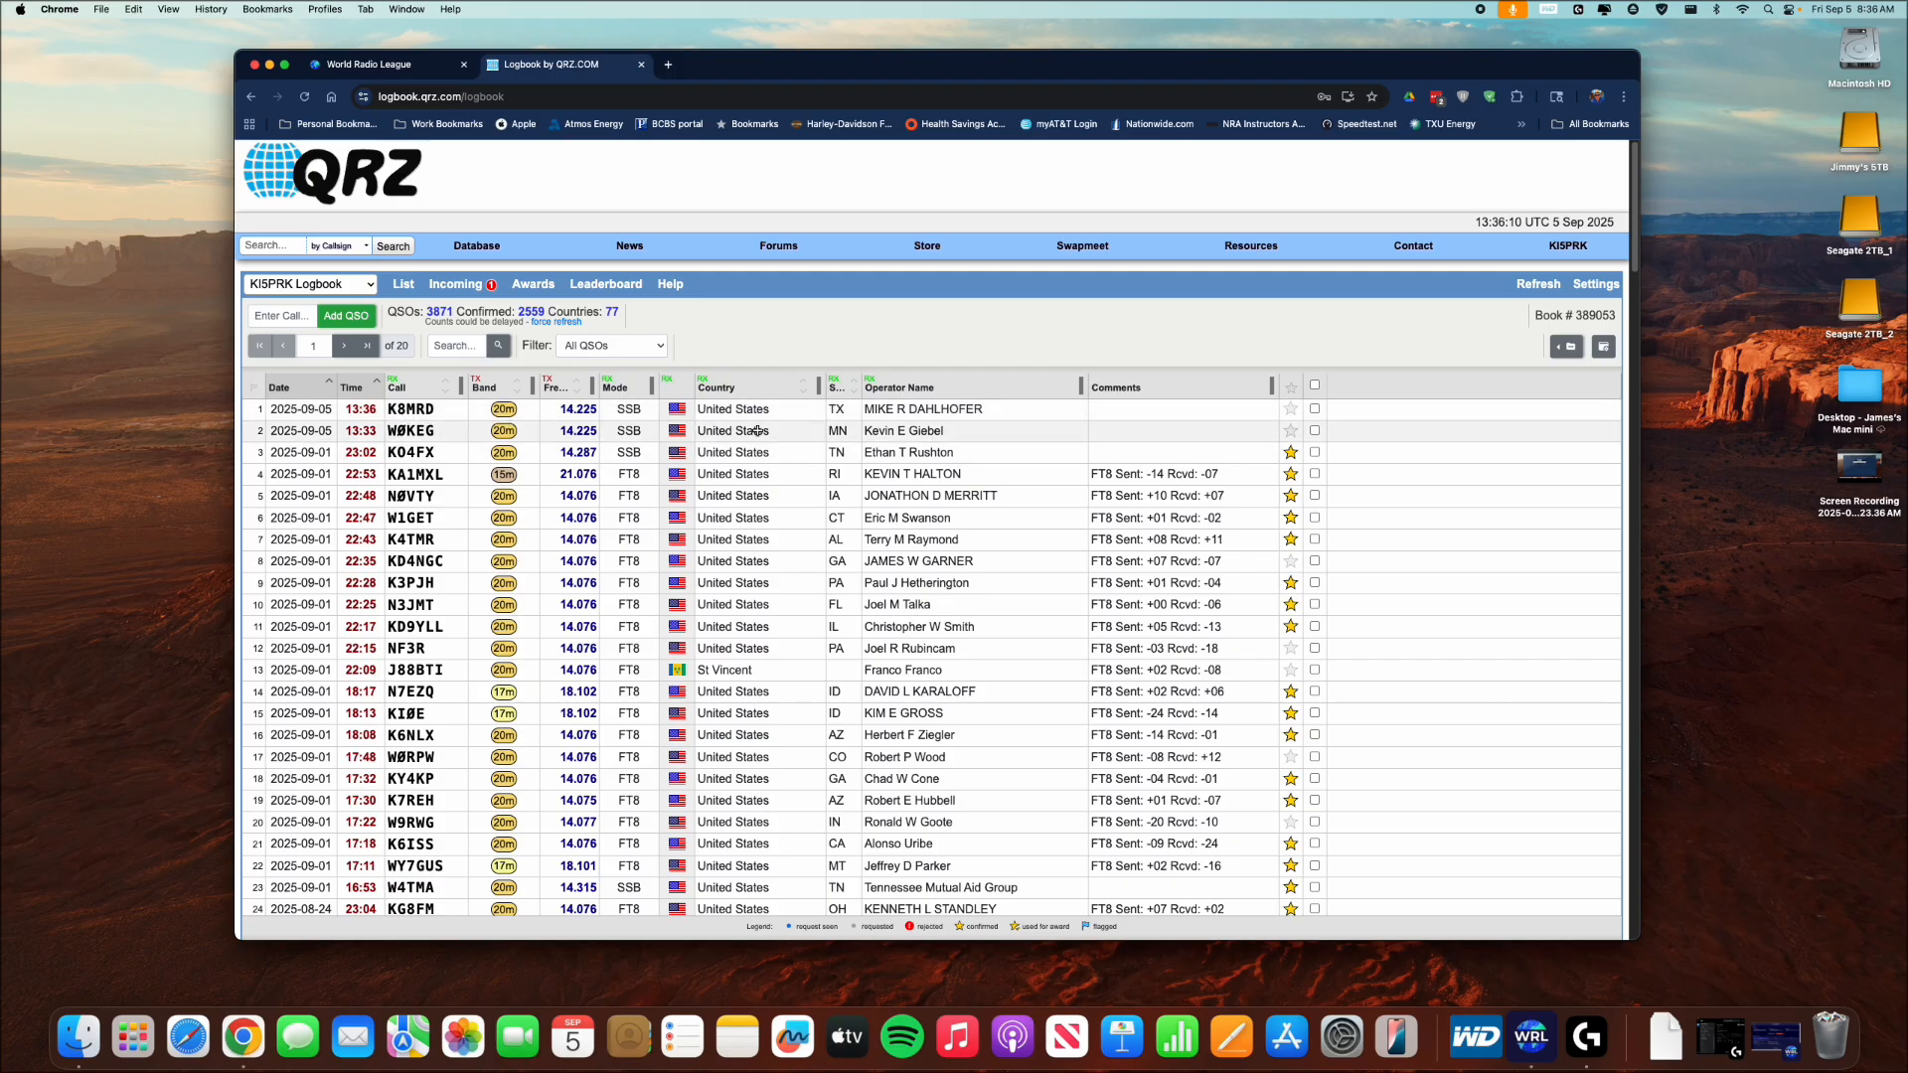
{"action": "left_click", "coordinate": [370, 68]}
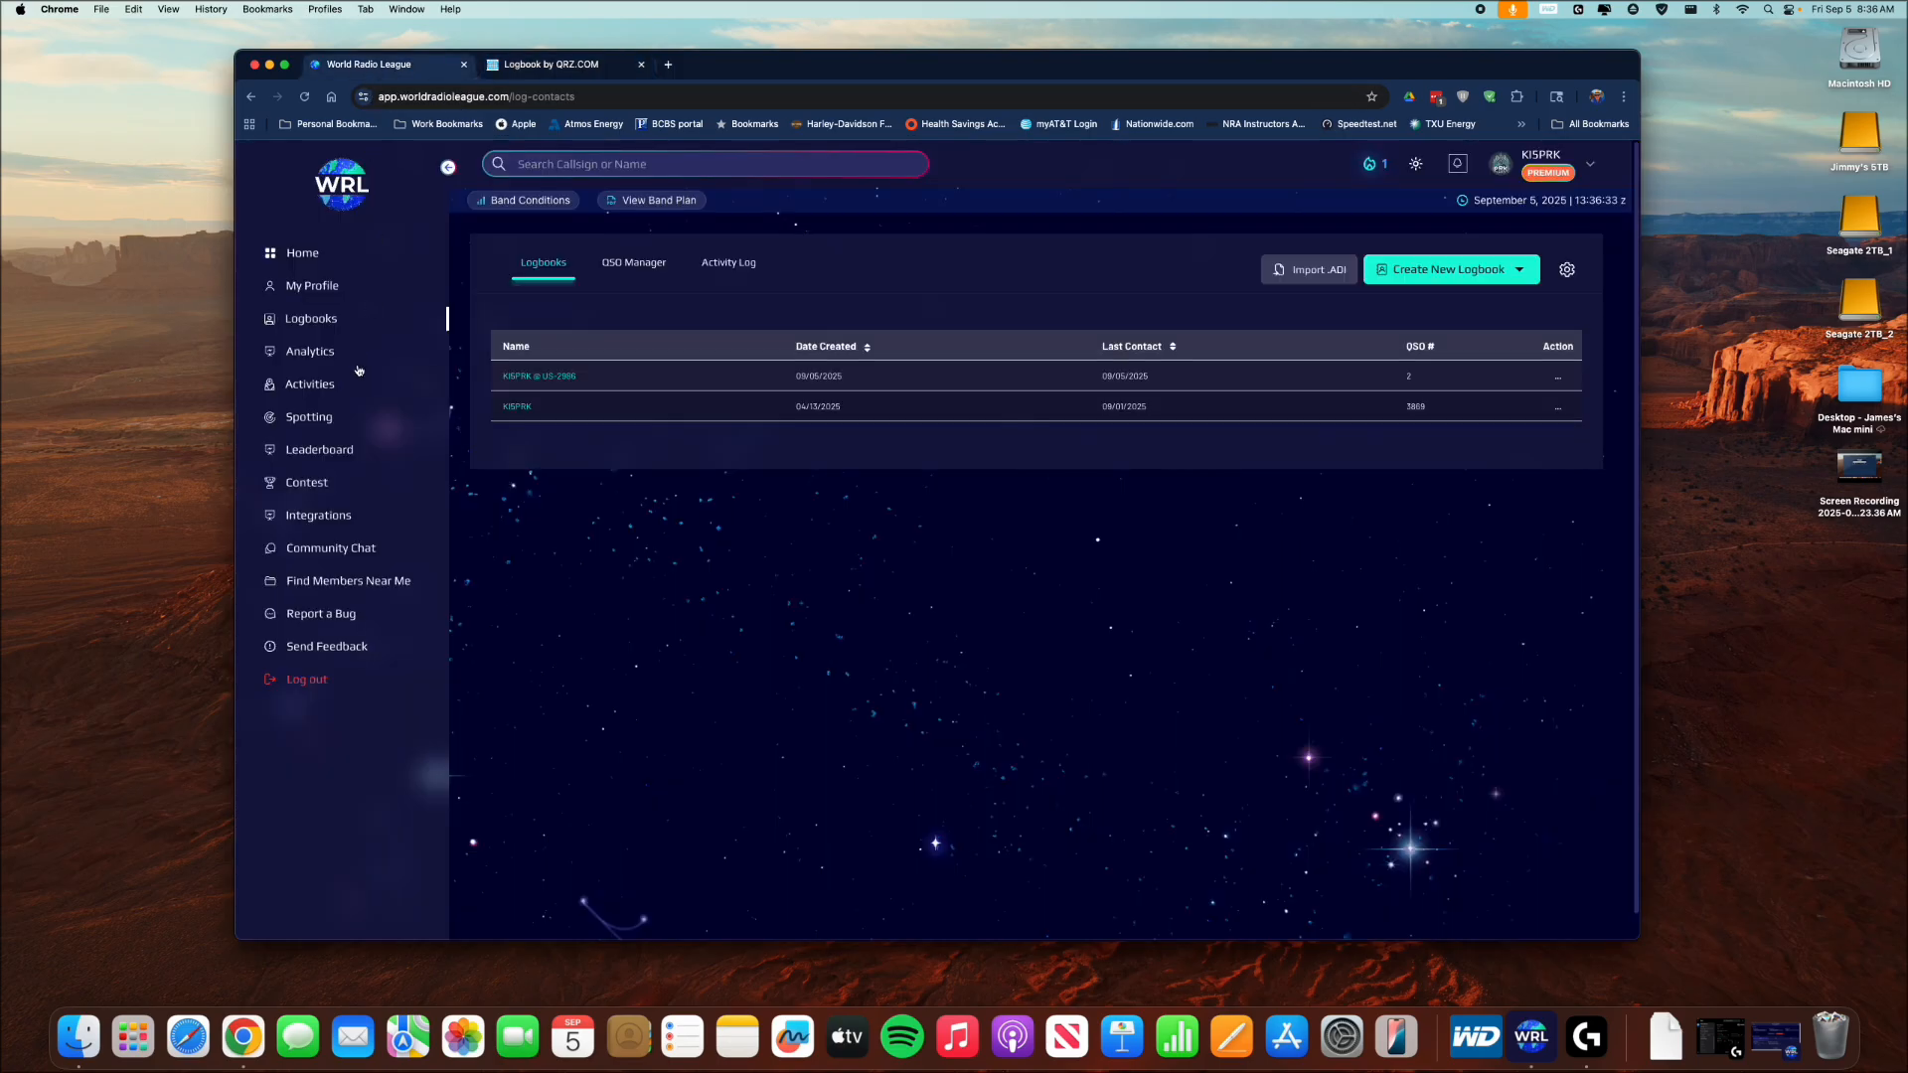
View the World Radio League integrations and open the QRZ logbook's operating awards.
{"action": "left_click", "coordinate": [333, 518]}
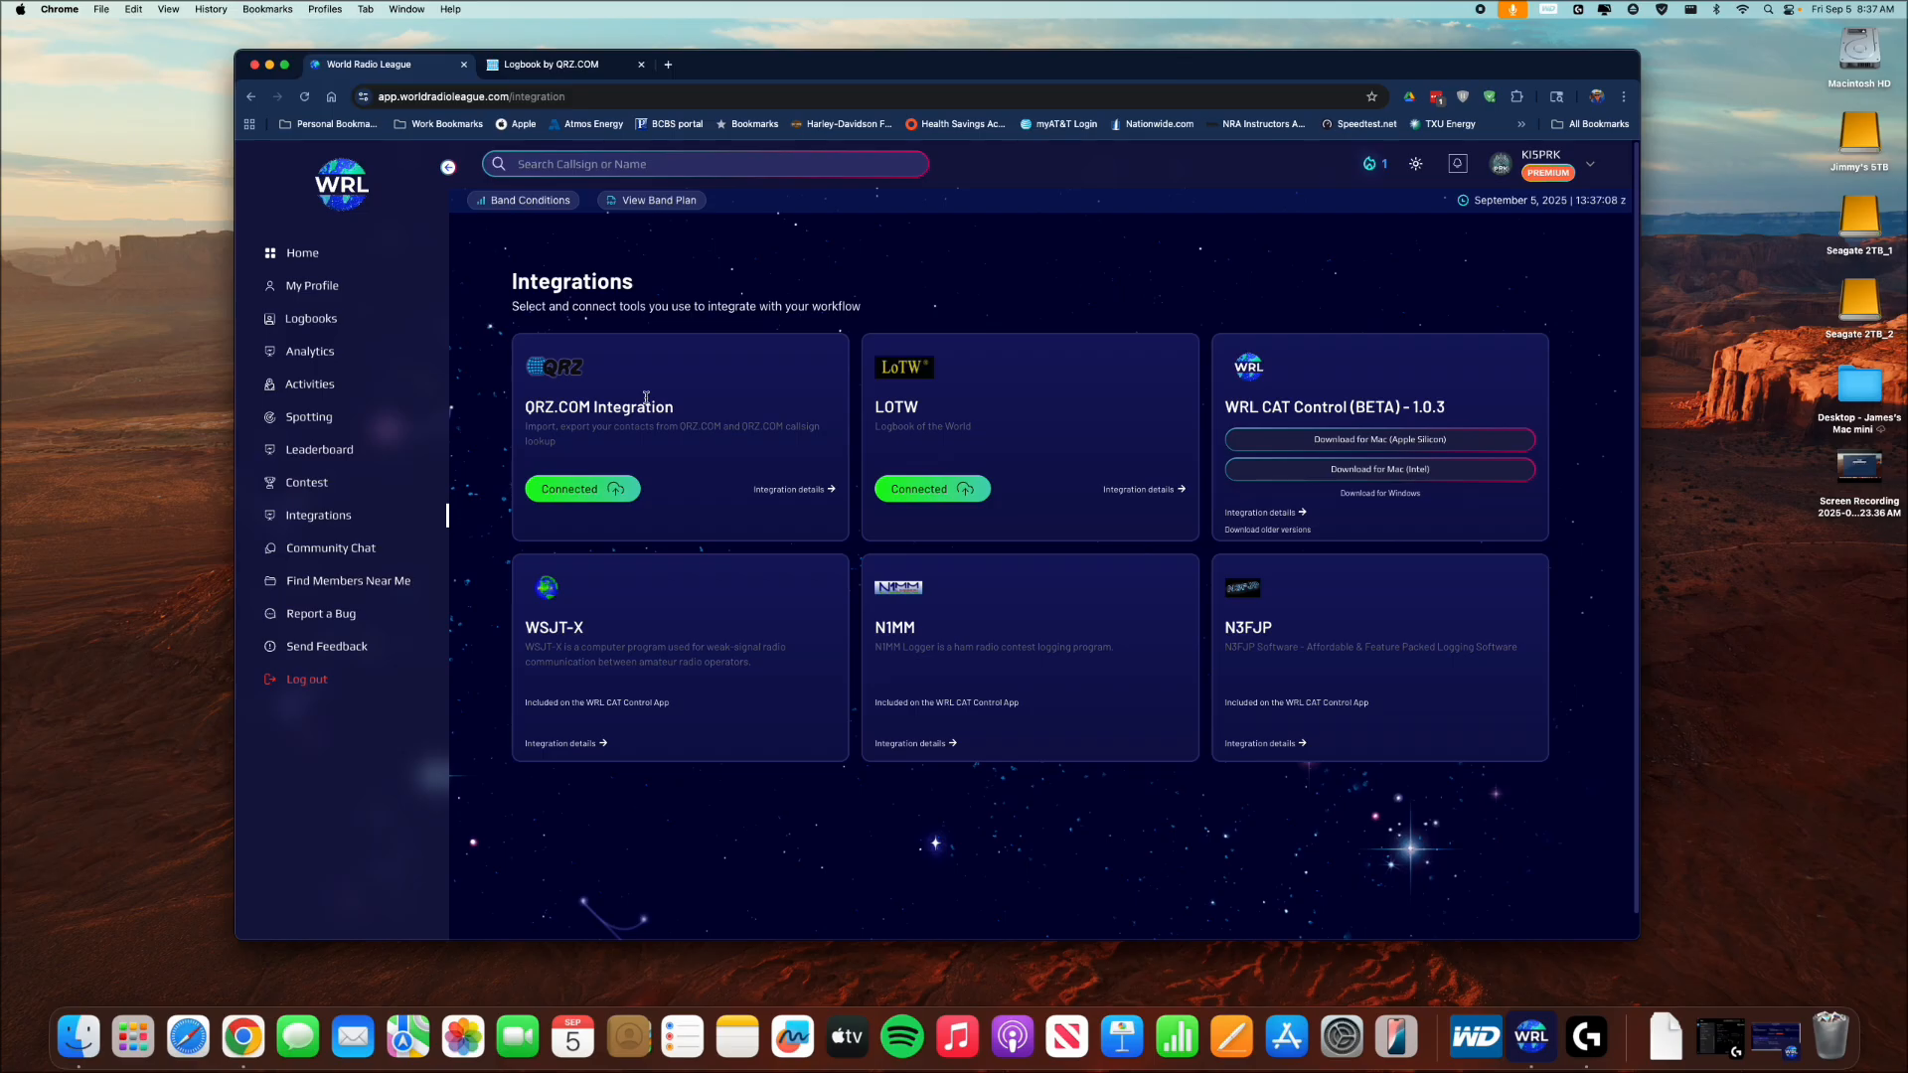
{"action": "left_click", "coordinate": [557, 65]}
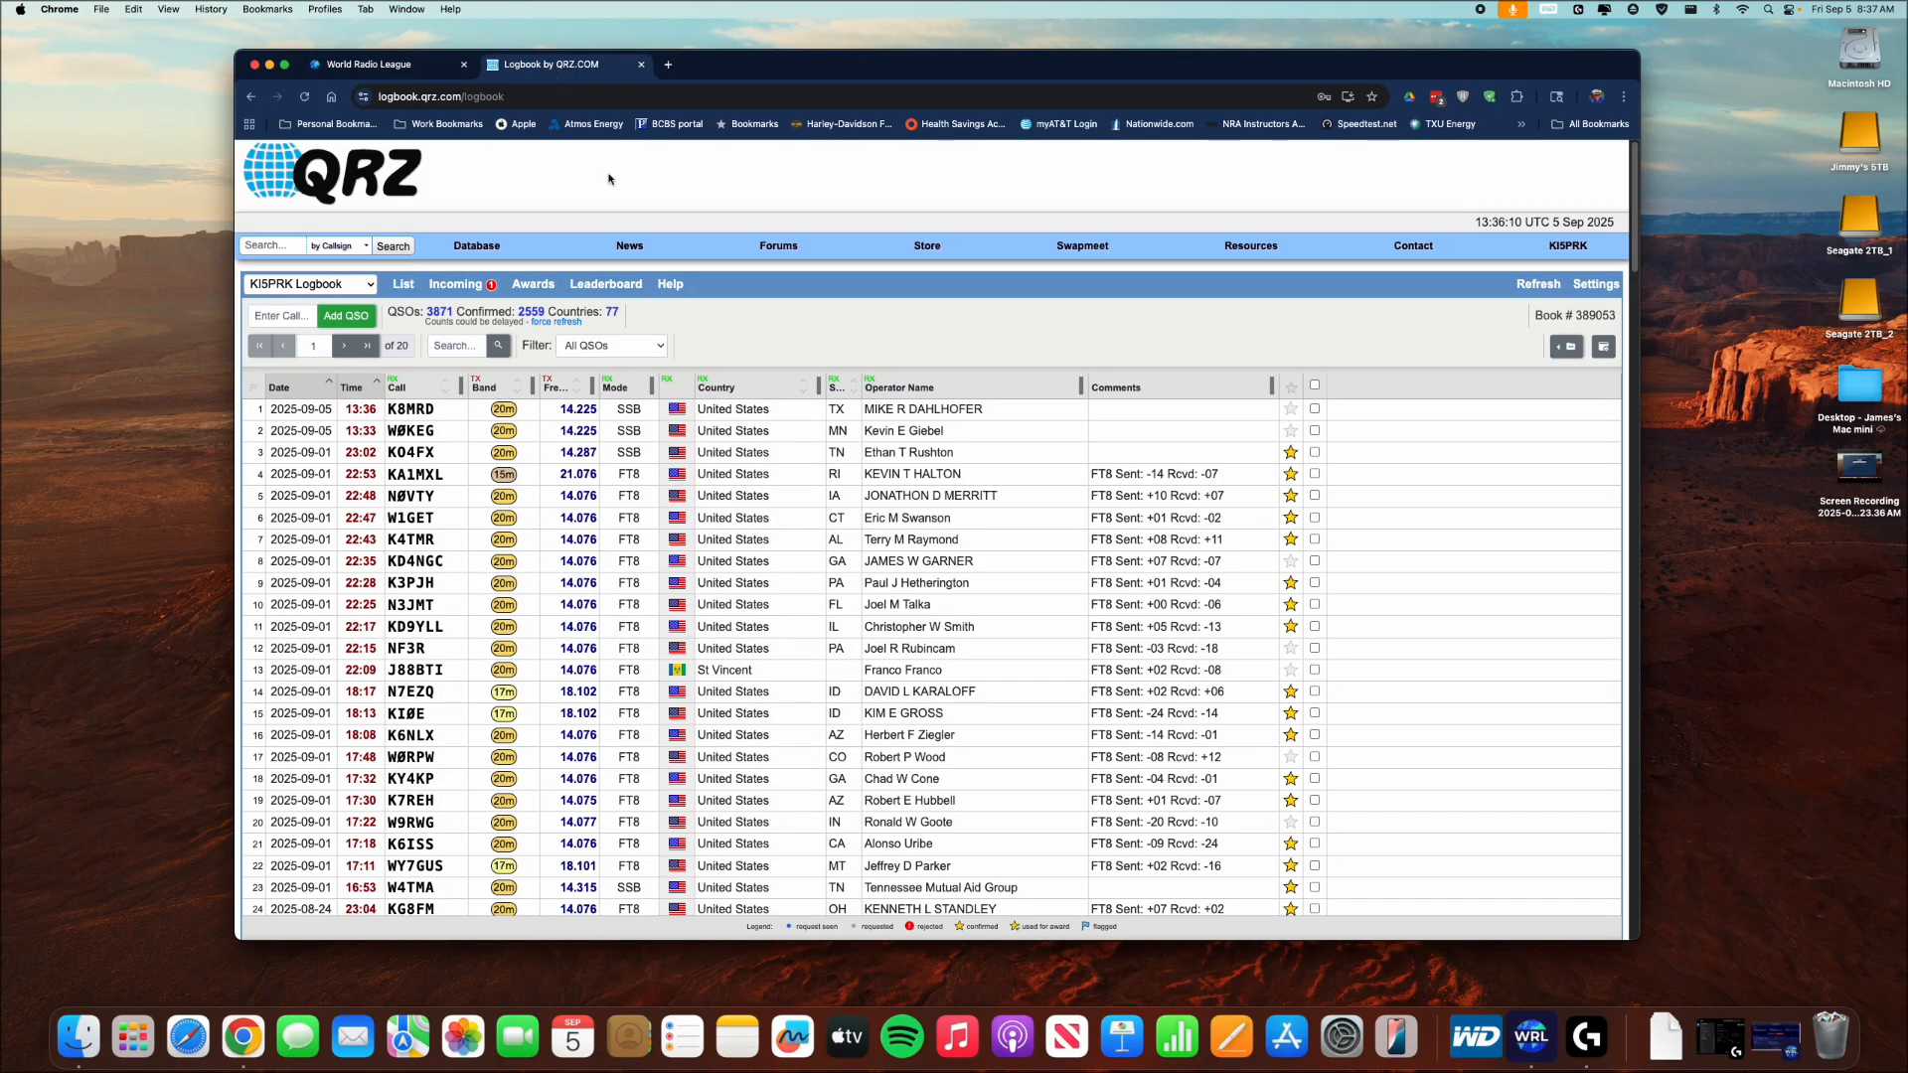
{"action": "left_click", "coordinate": [519, 285]}
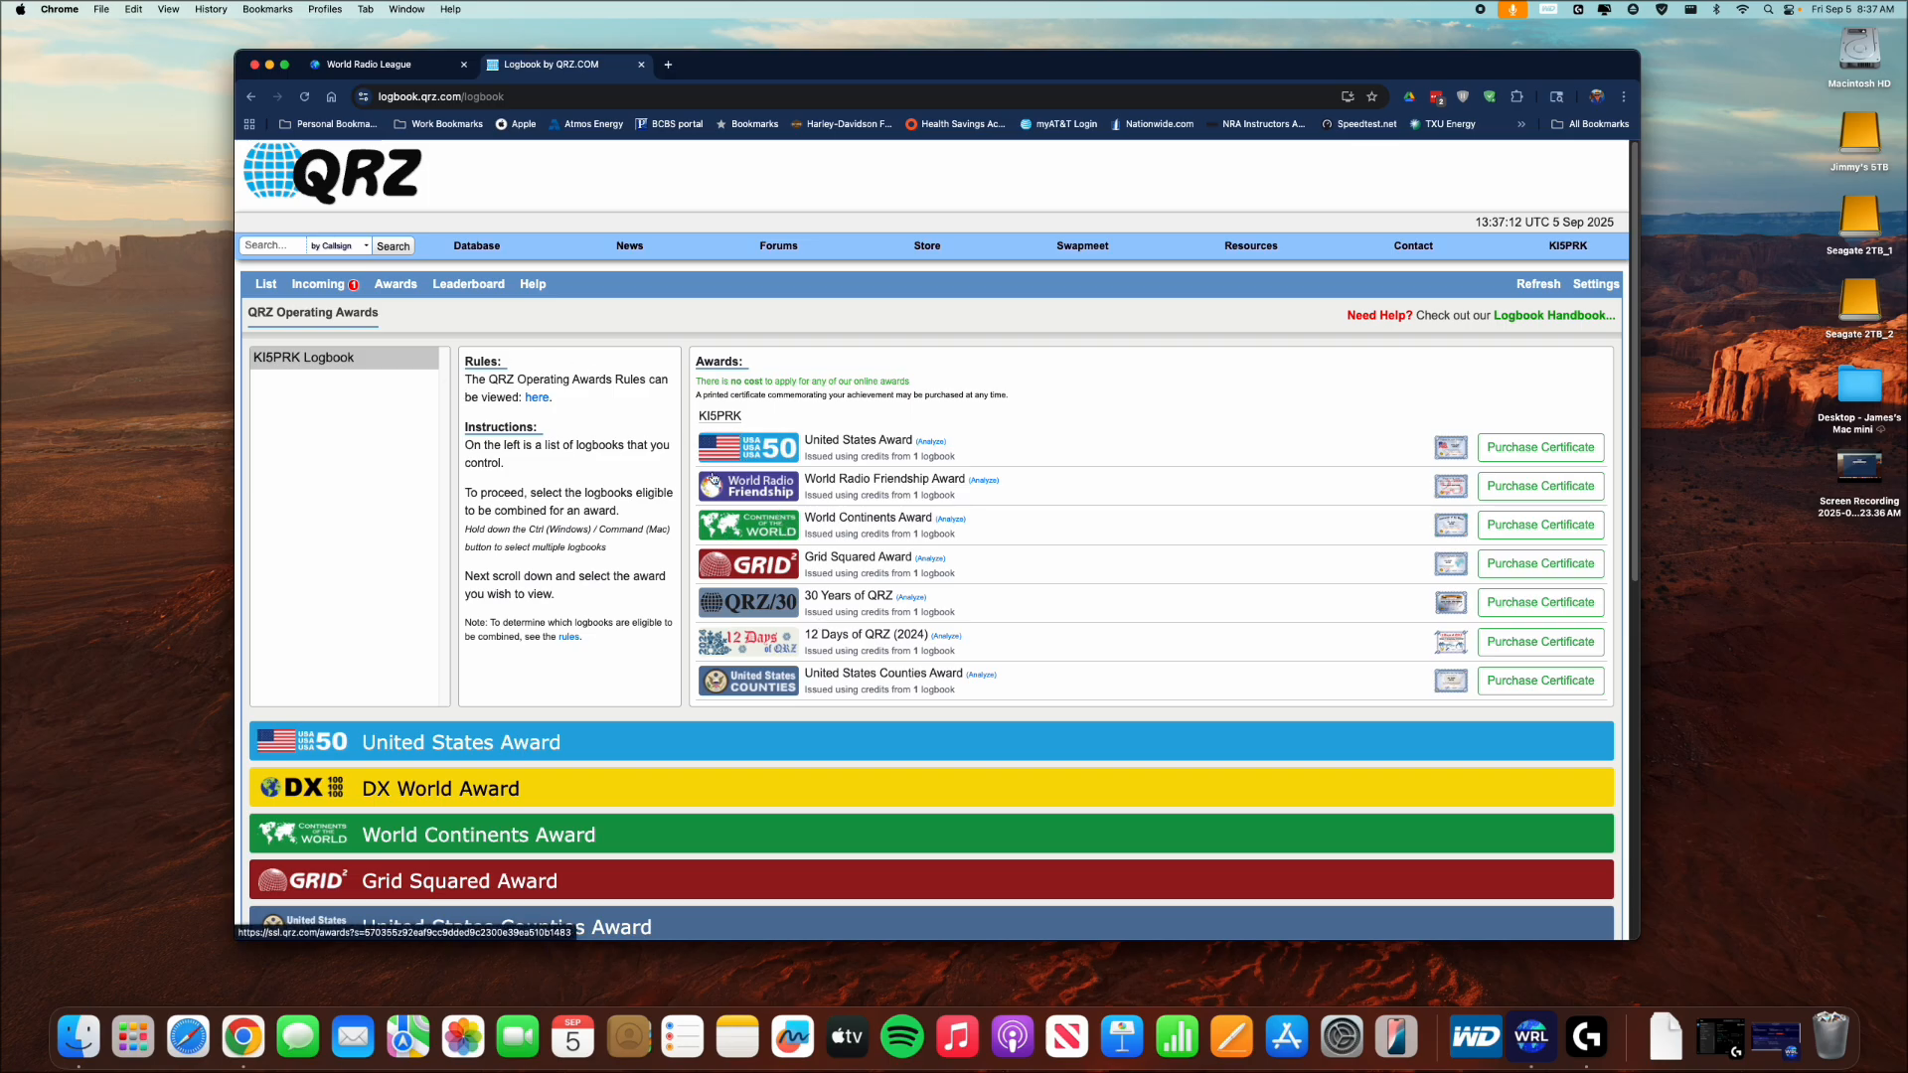
Switch back to World Radio League and check the actions available for the US-2986 activation logbook, including the ADIF export.
{"action": "left_click", "coordinate": [375, 66]}
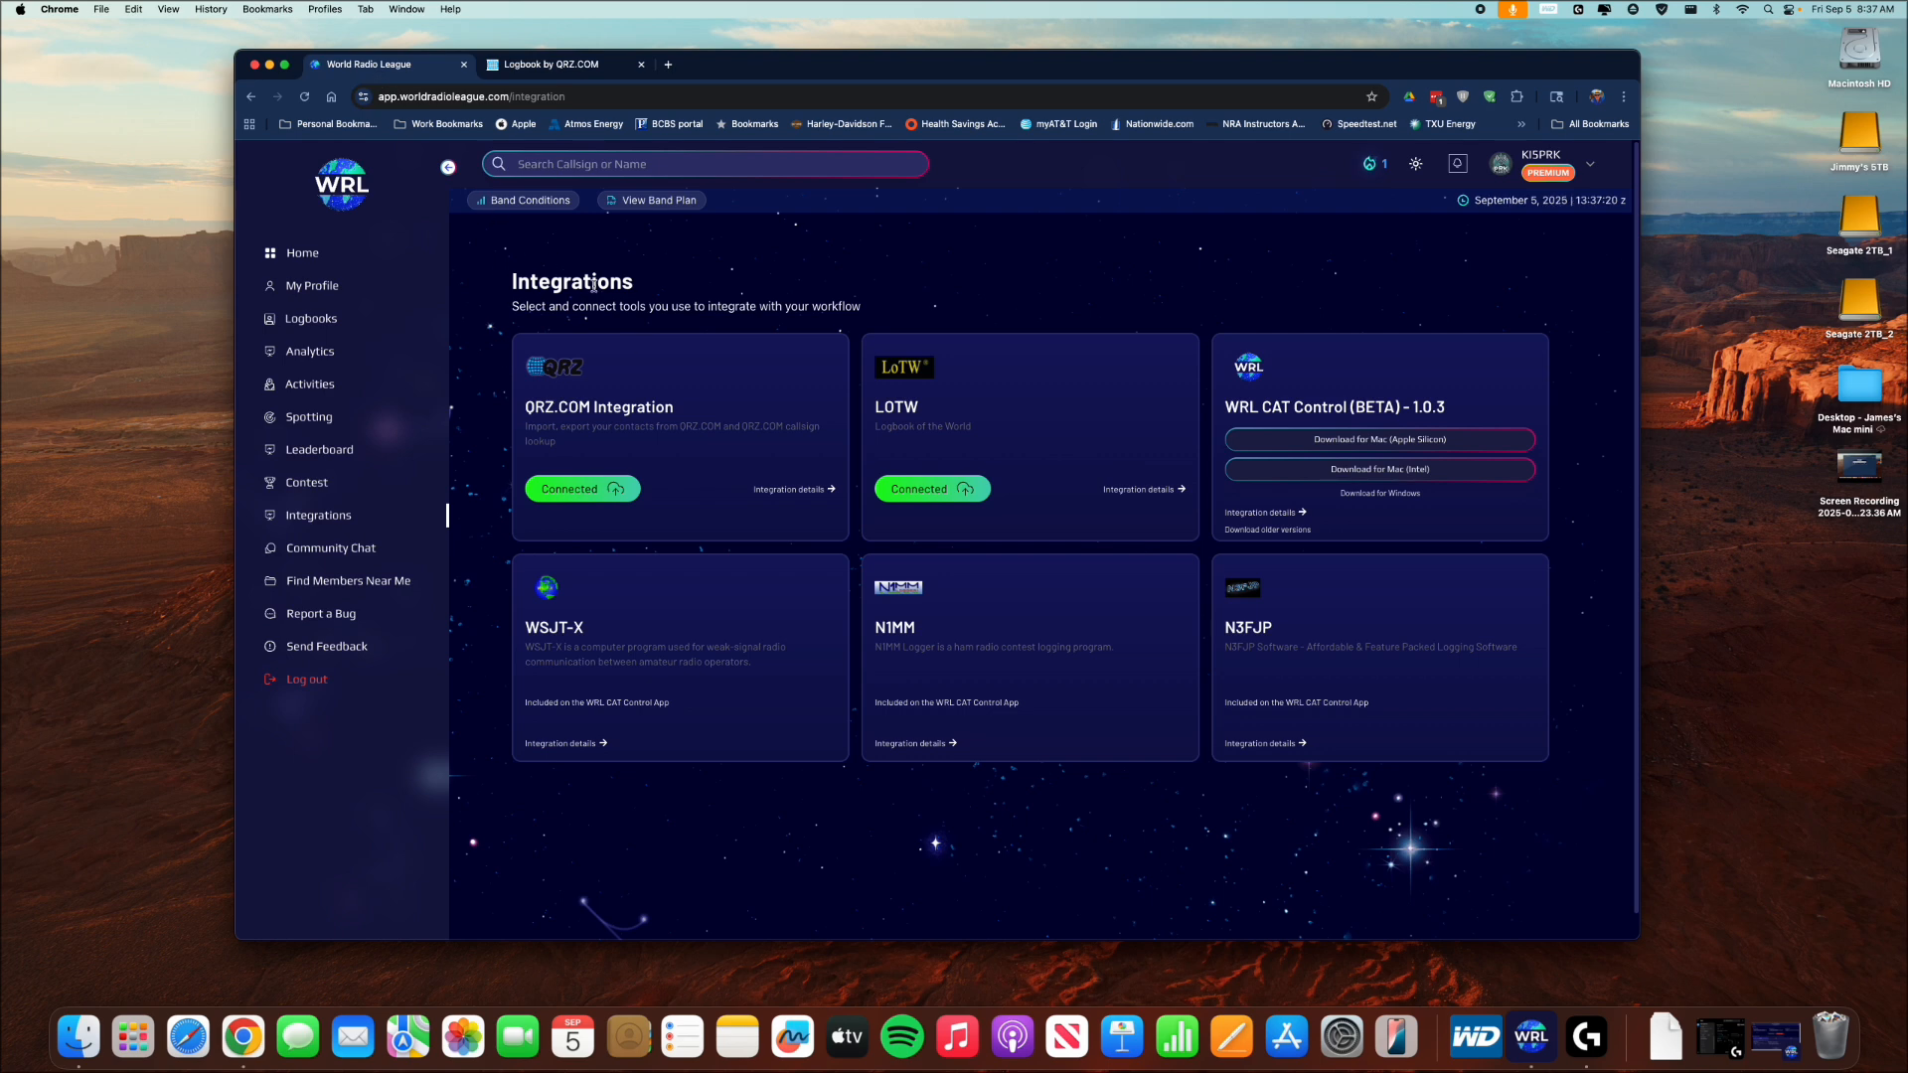
{"action": "left_click", "coordinate": [336, 319]}
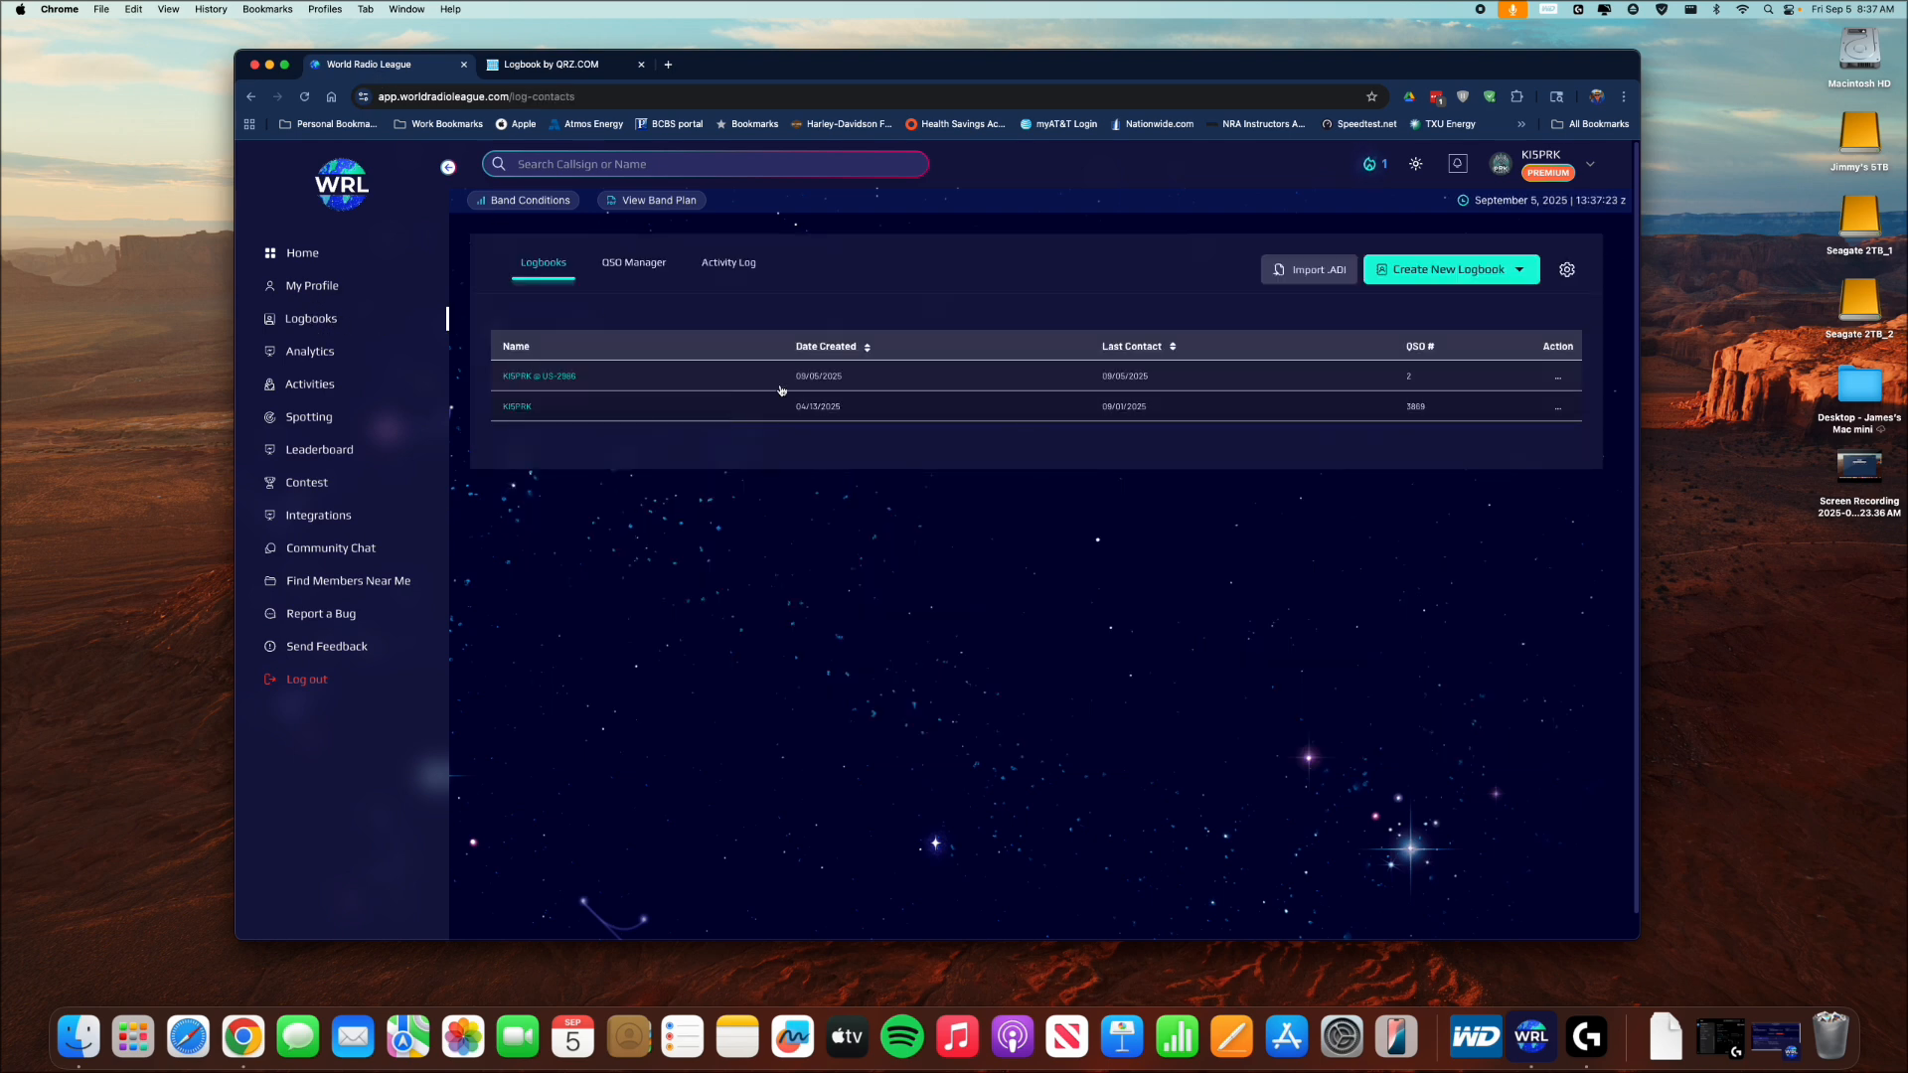
{"action": "left_click", "coordinate": [1554, 378]}
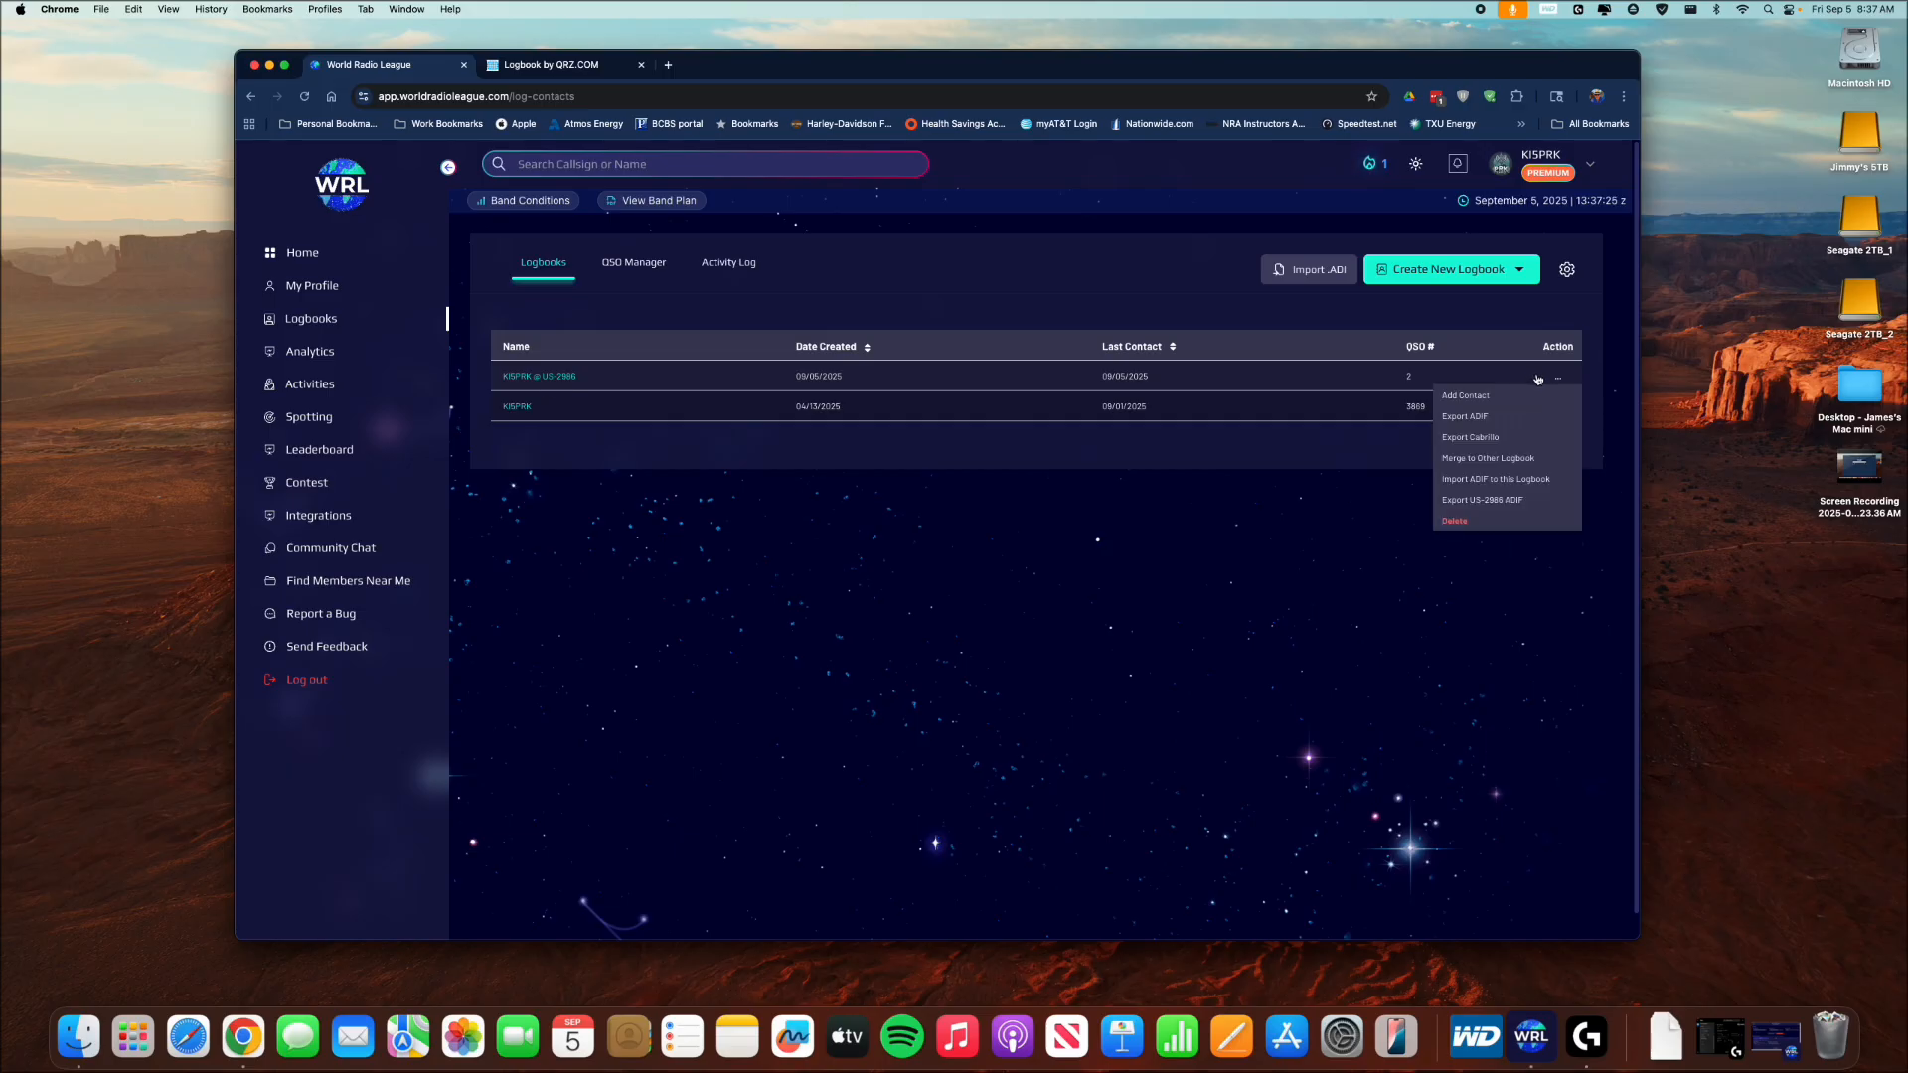
{"action": "left_click", "coordinate": [1461, 422]}
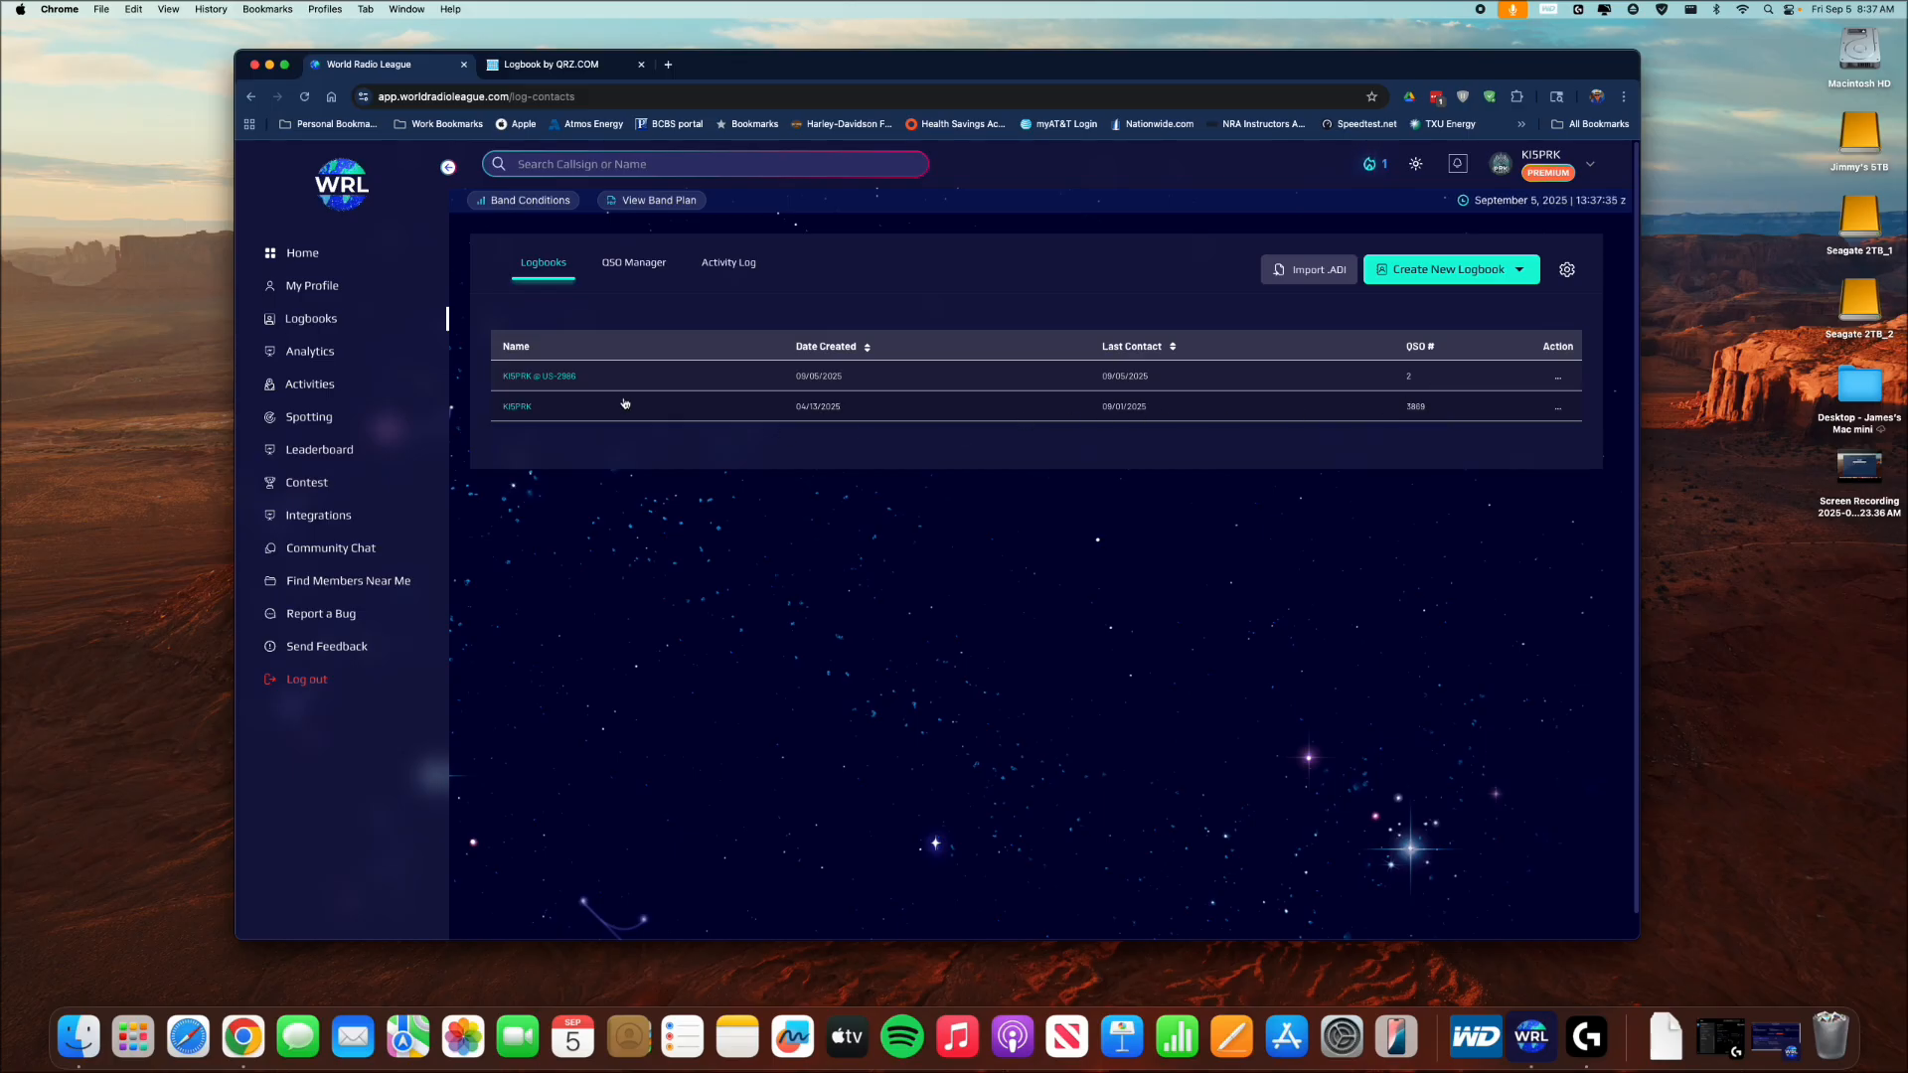
View the contacts of the US-2986 activation logbook and of the KI5PRK logbook, then return to the logbook list.
{"action": "left_click", "coordinate": [560, 377]}
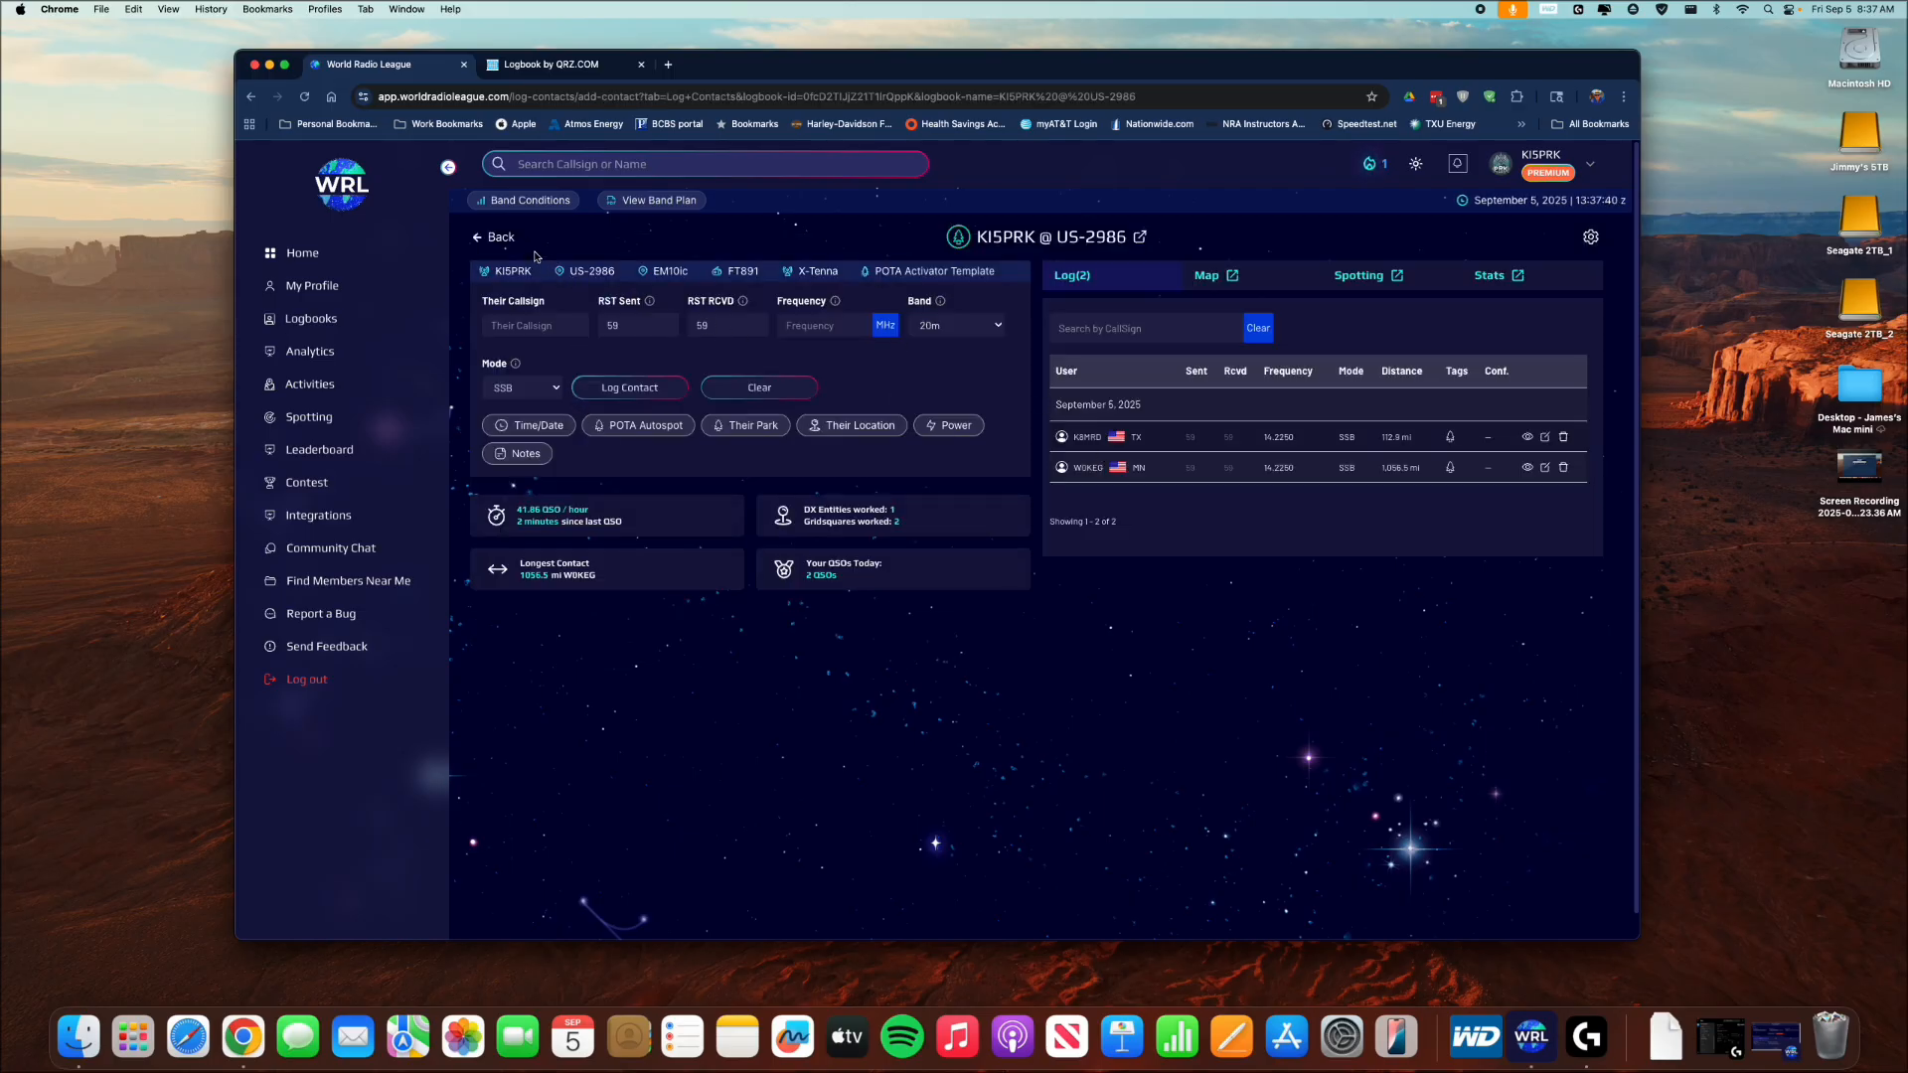
{"action": "left_click", "coordinate": [500, 238]}
{"action": "left_click", "coordinate": [518, 408]}
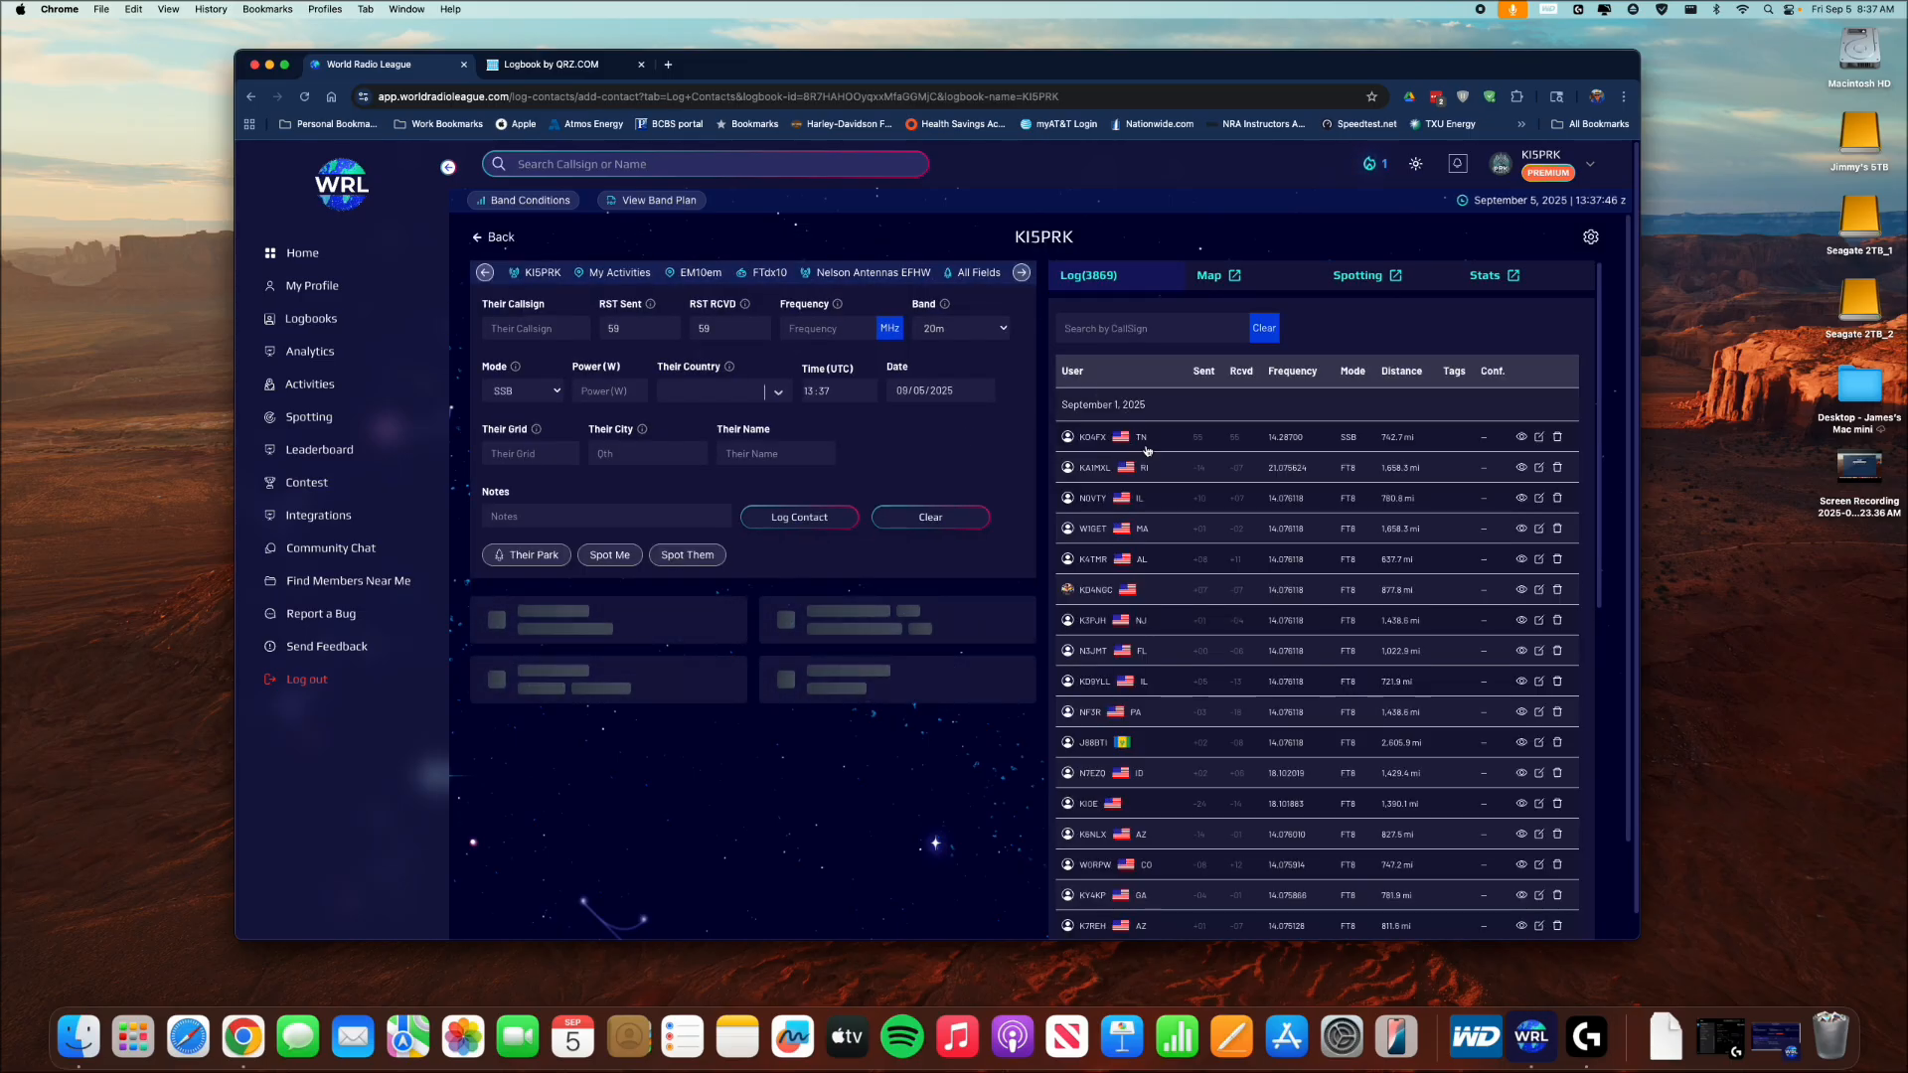
{"action": "left_click", "coordinate": [490, 238]}
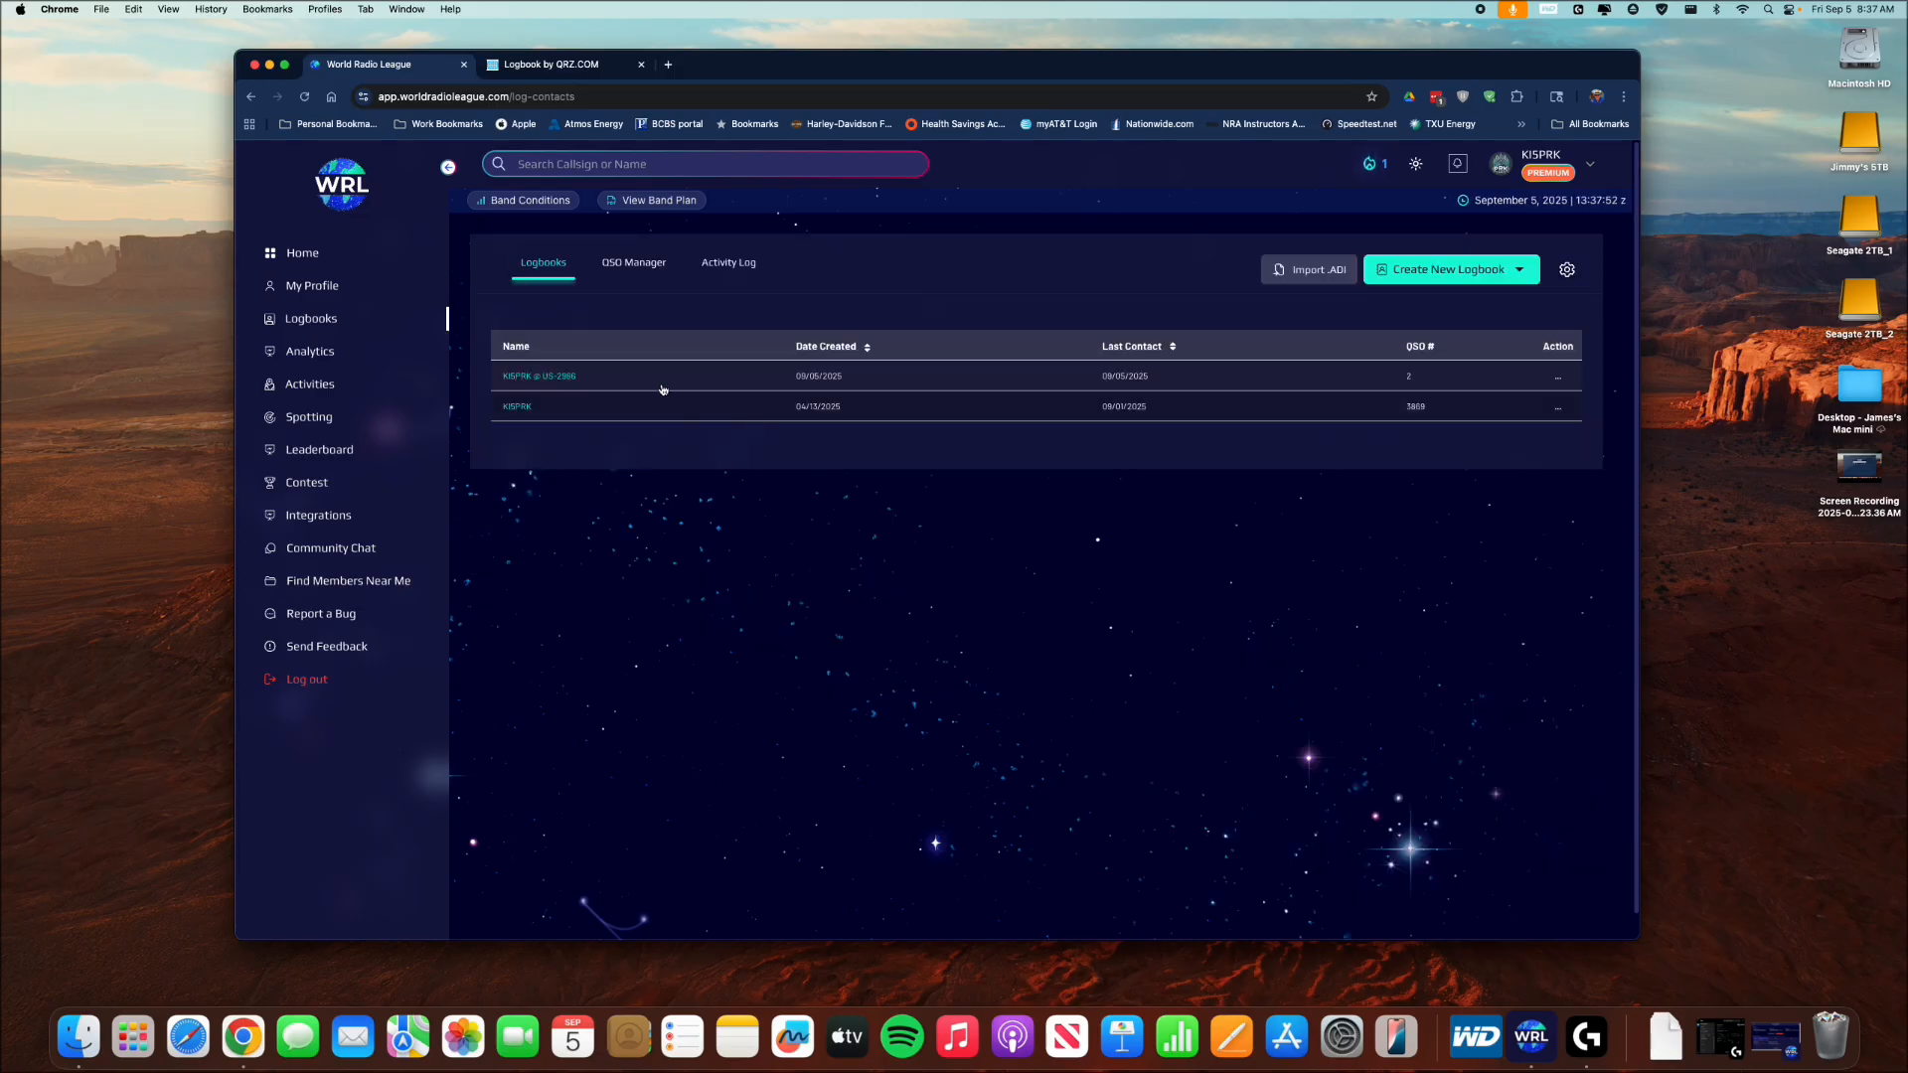
Merge the US-2986 activation logbook into the KI5PRK logbook created on 04/13/2025.
{"action": "left_click", "coordinate": [1558, 378]}
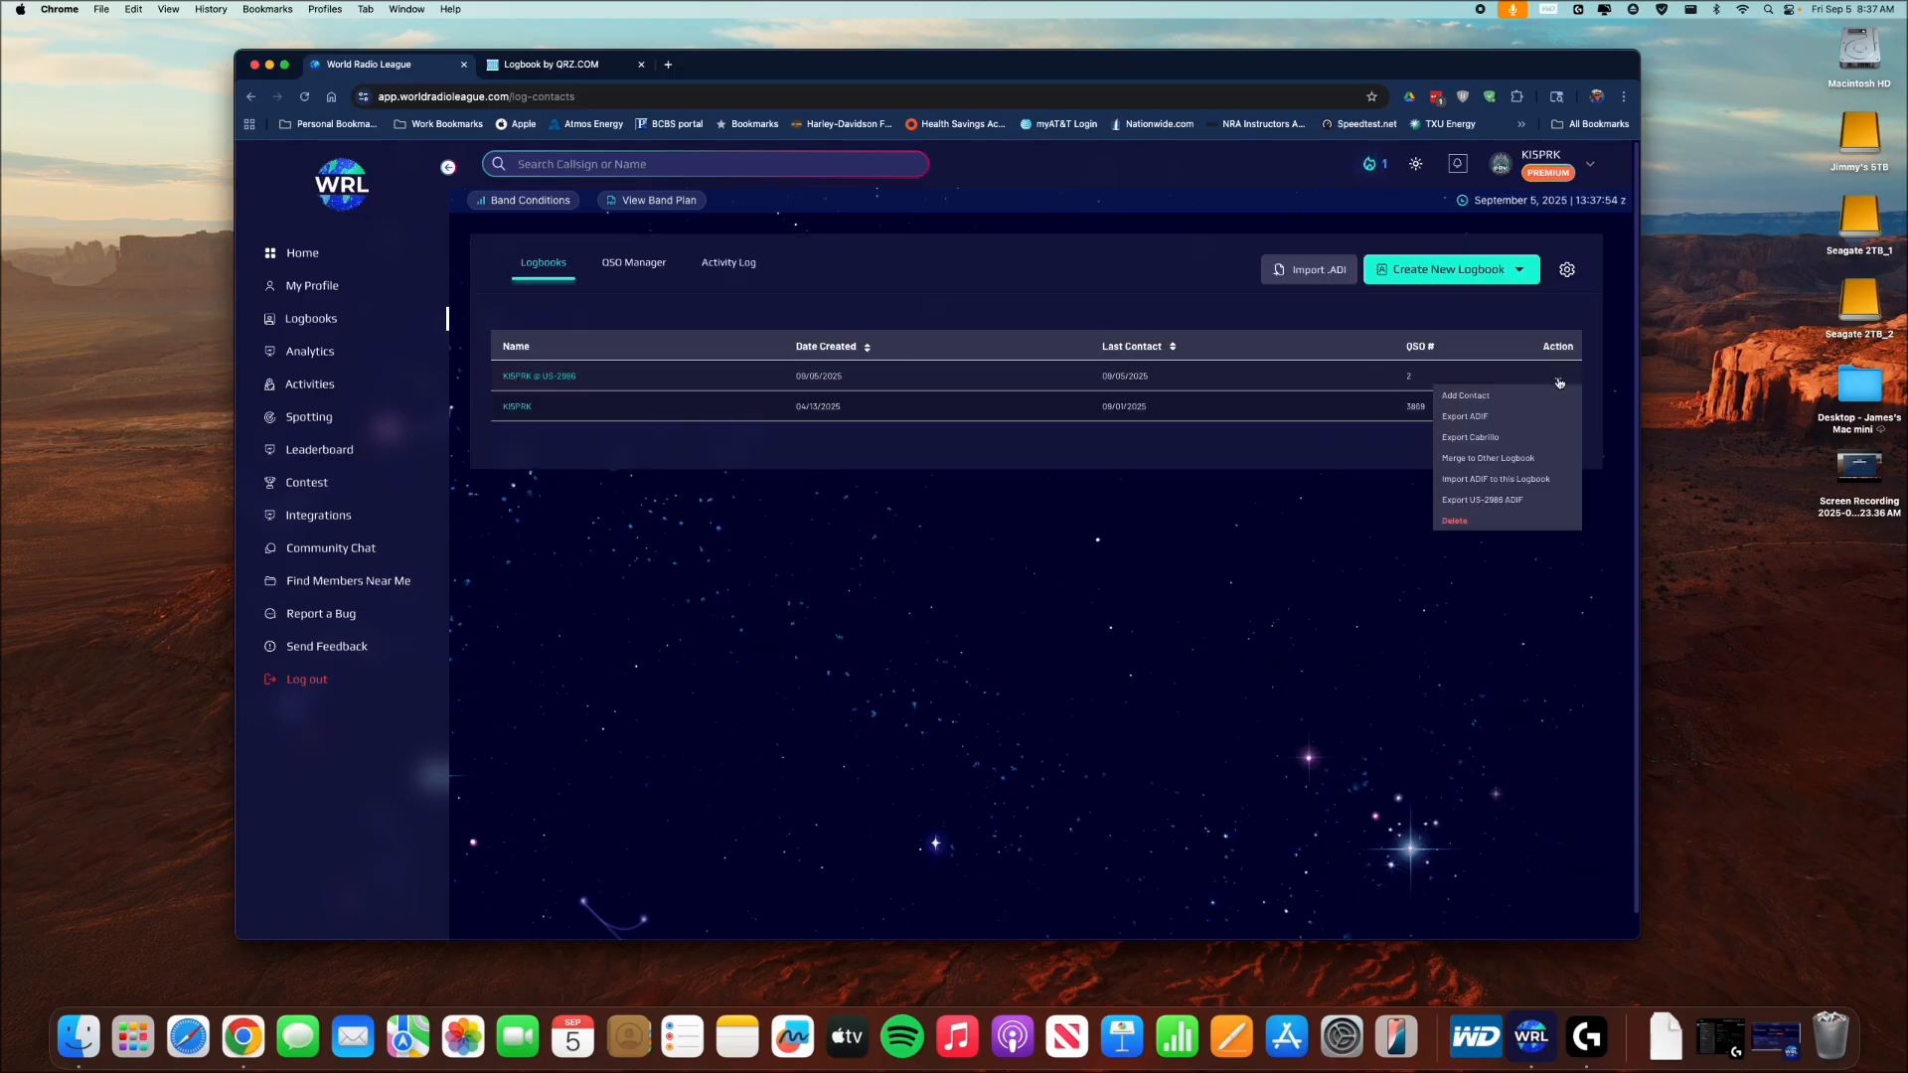
{"action": "left_click", "coordinate": [1492, 462]}
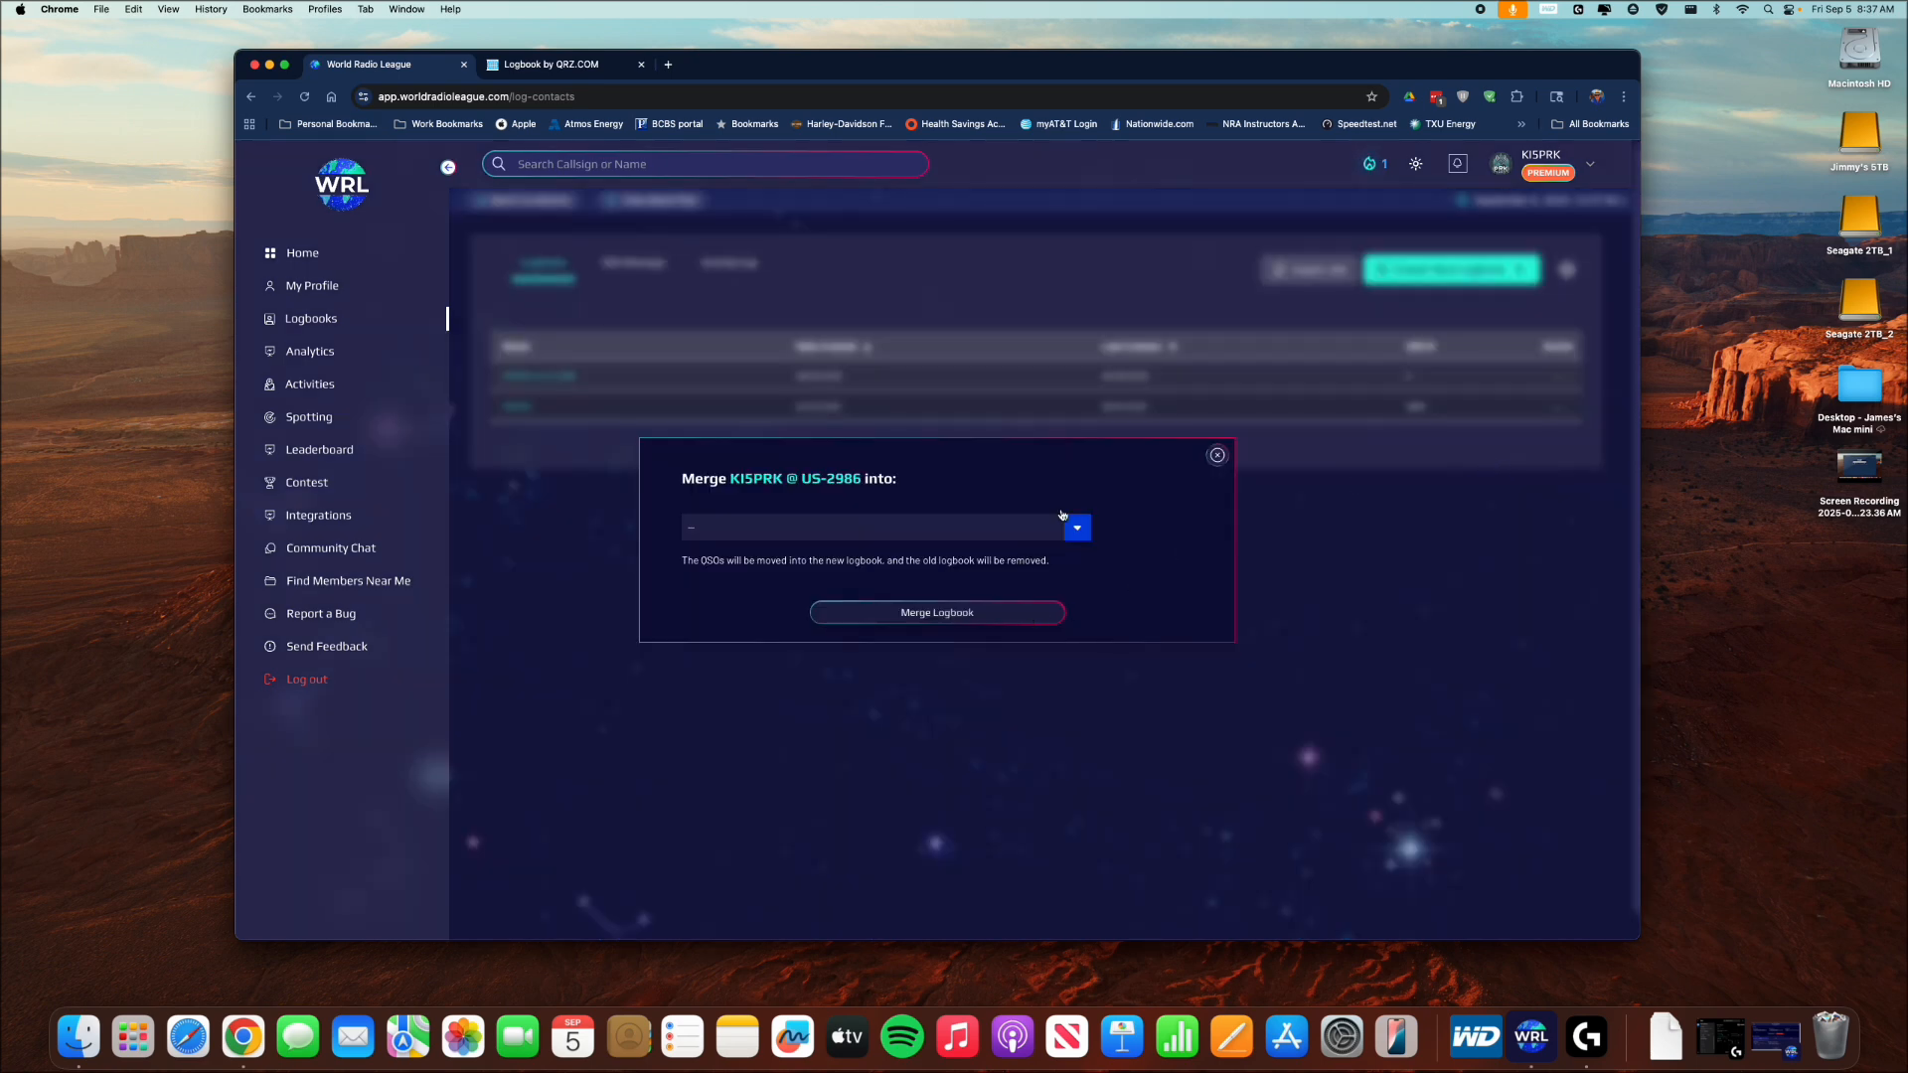
{"action": "left_click", "coordinate": [1081, 535]}
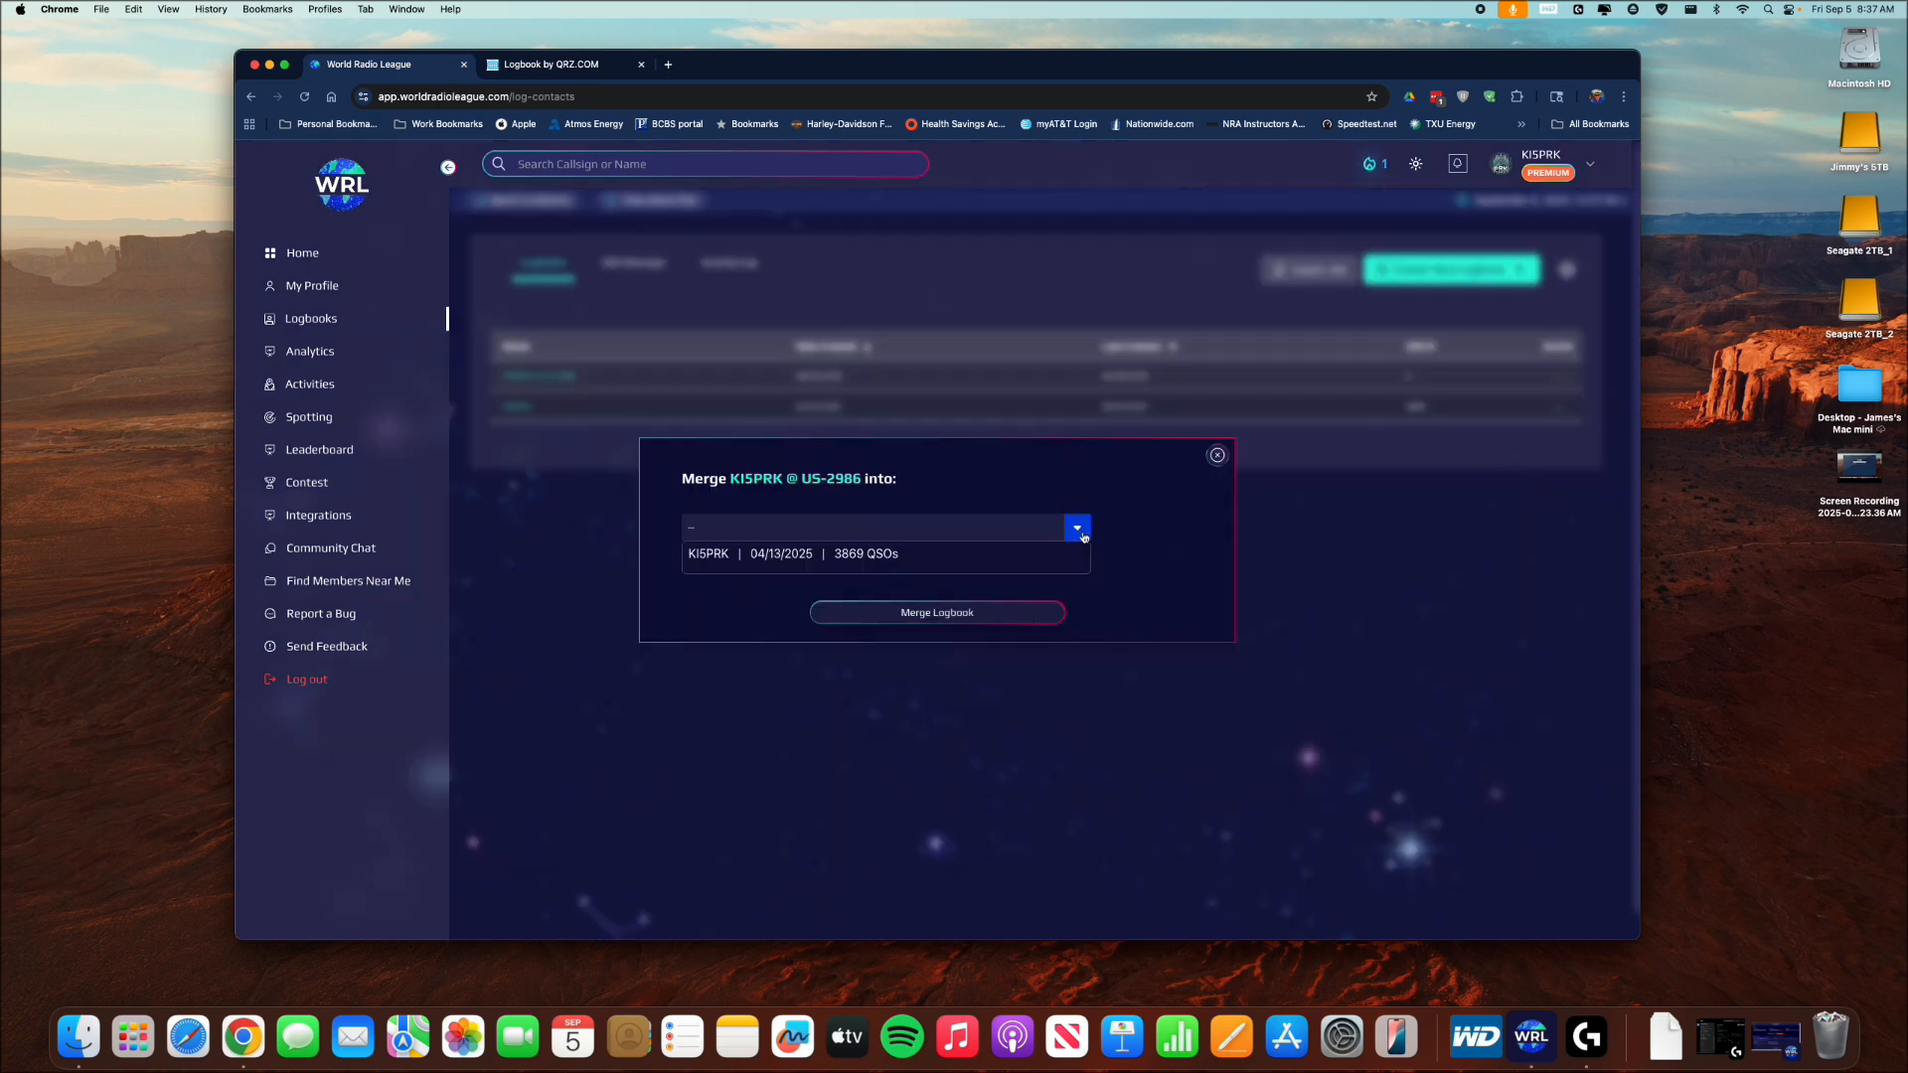
{"action": "left_click", "coordinate": [719, 562]}
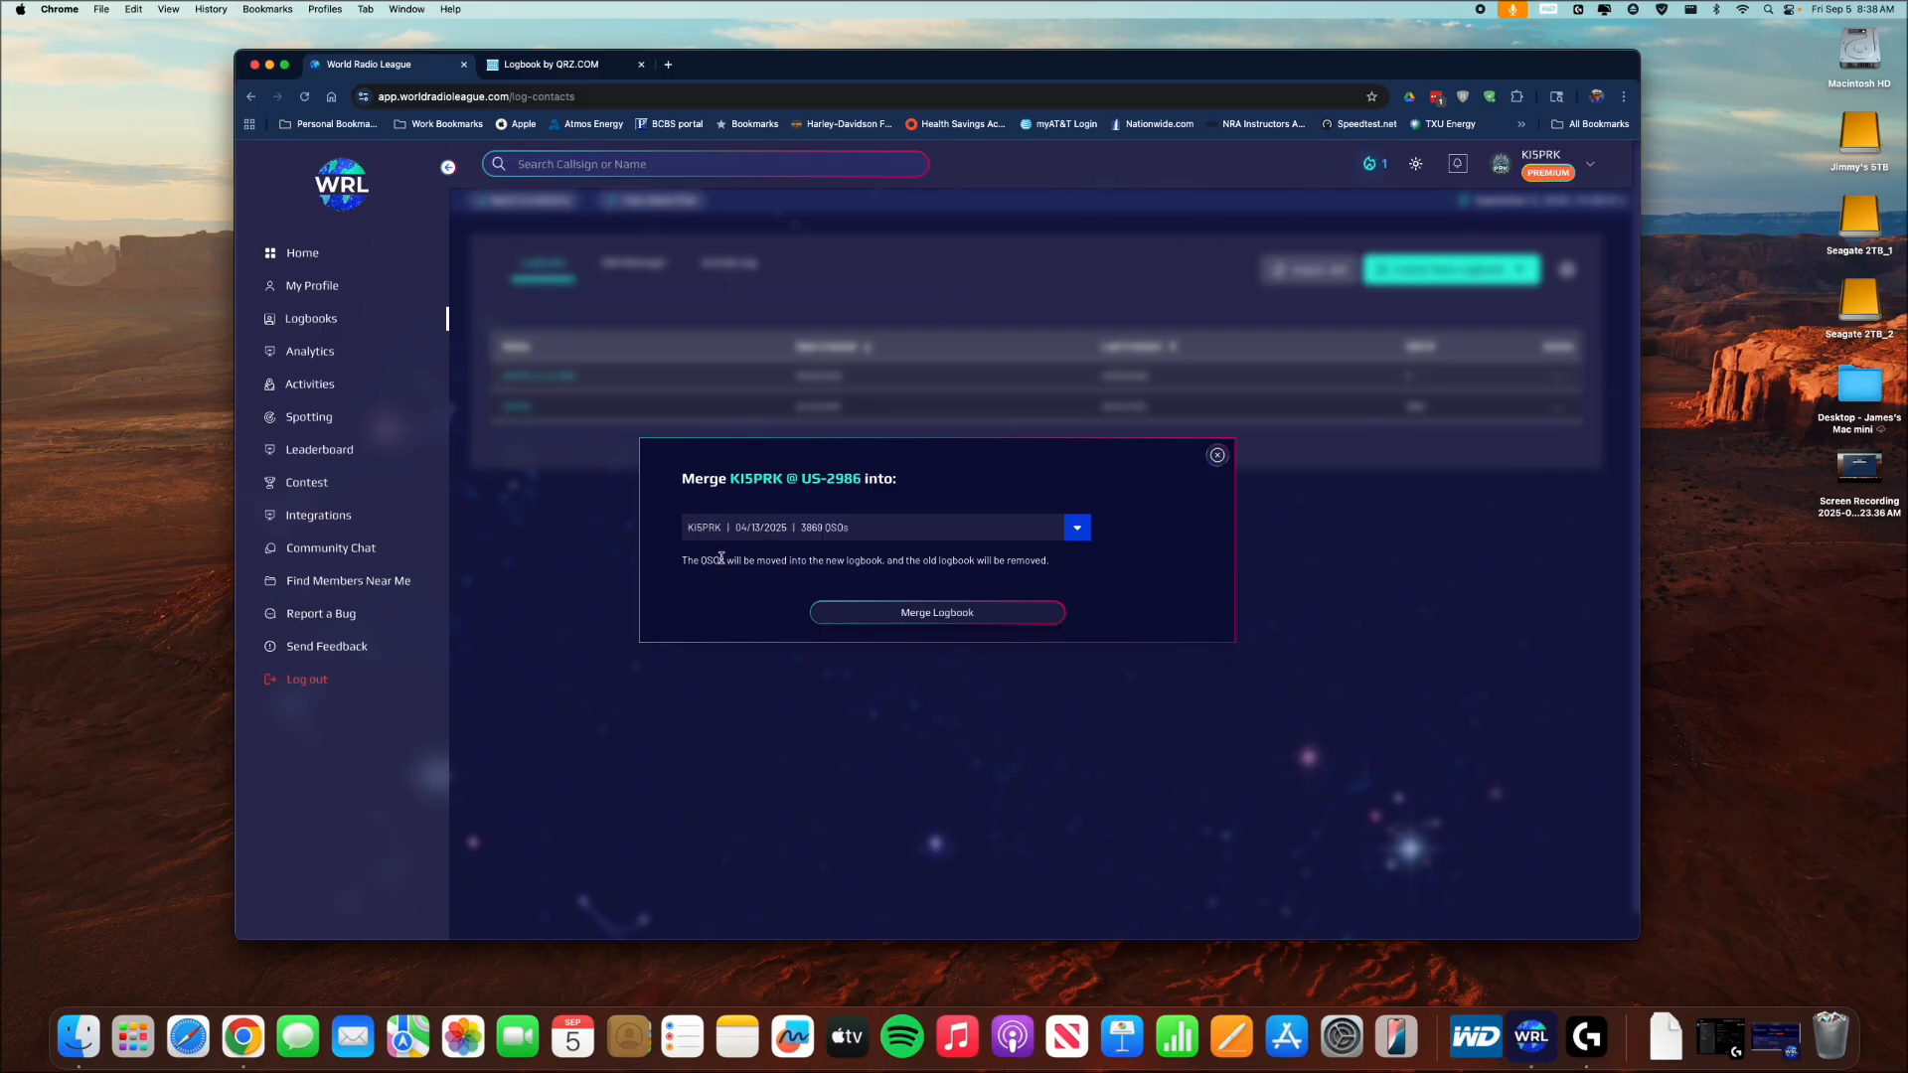
{"action": "left_click", "coordinate": [971, 617]}
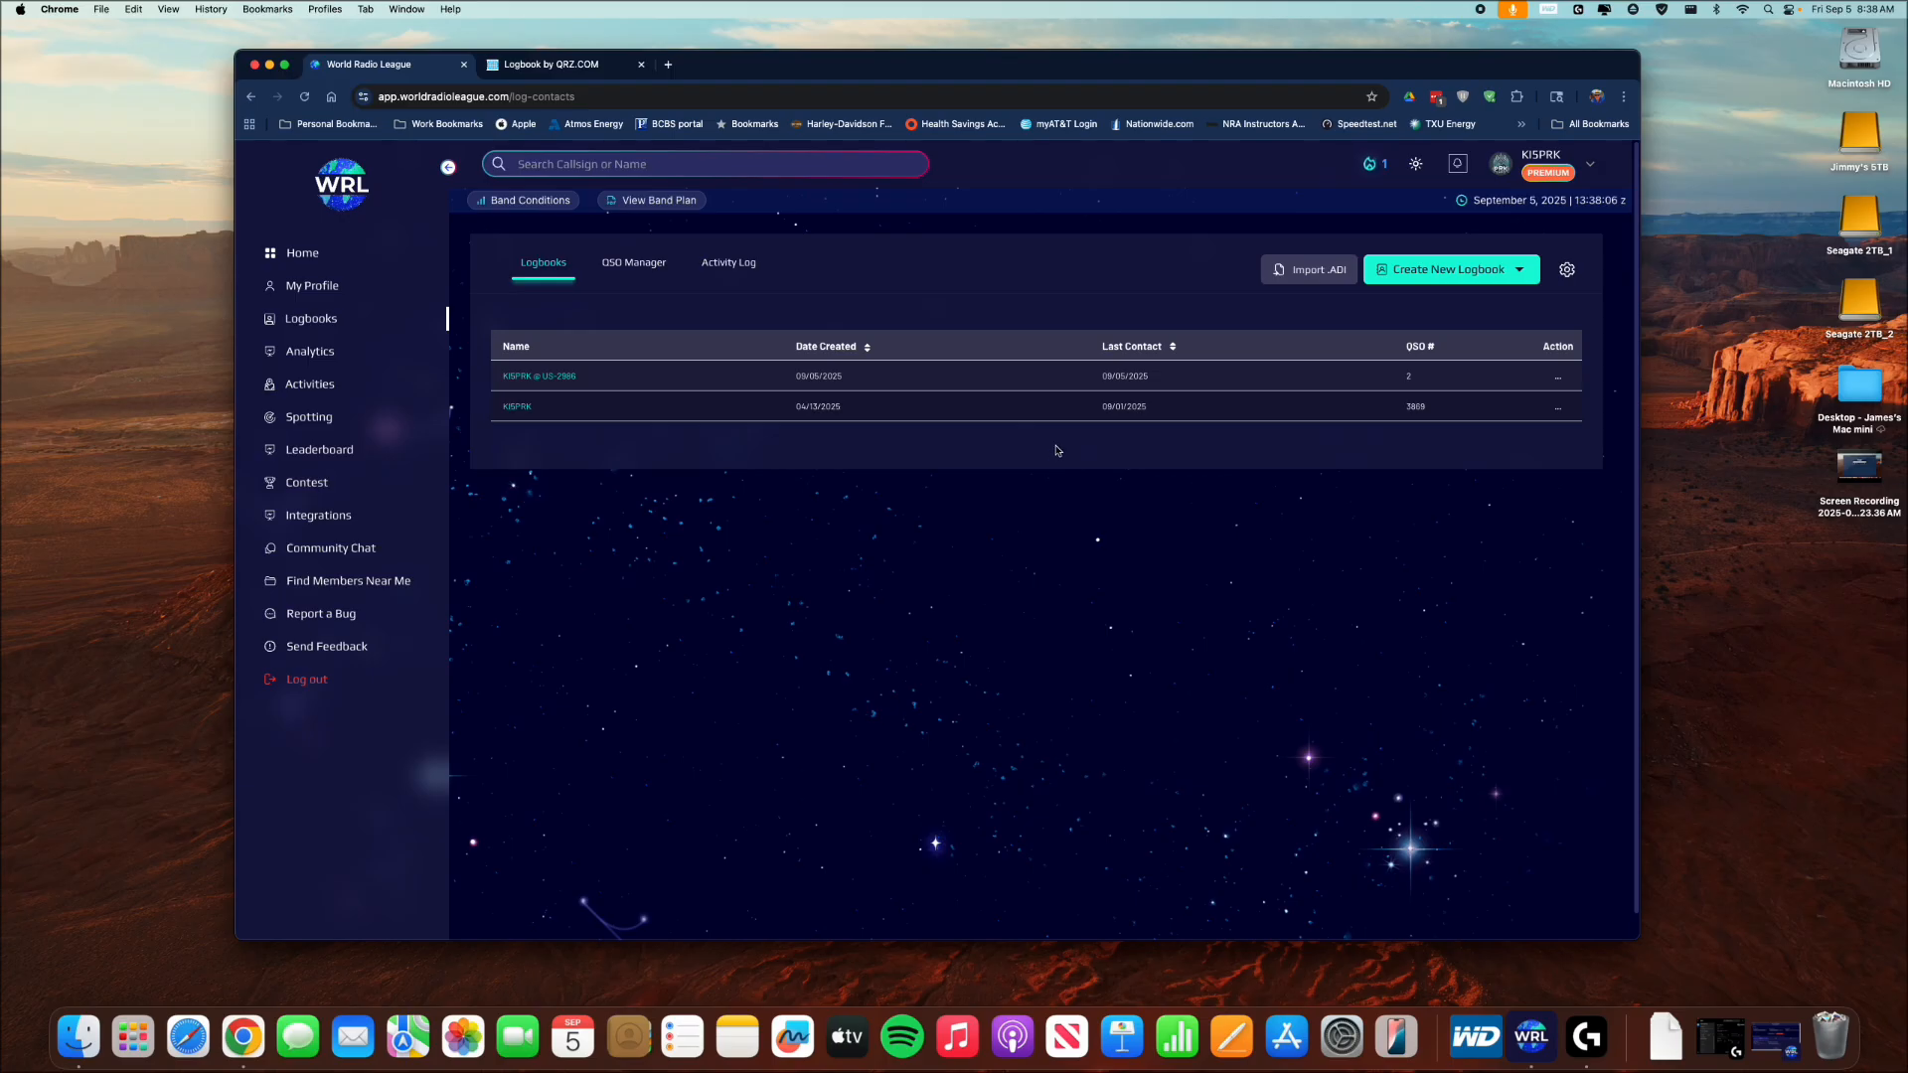
{"action": "left_click", "coordinate": [1557, 377]}
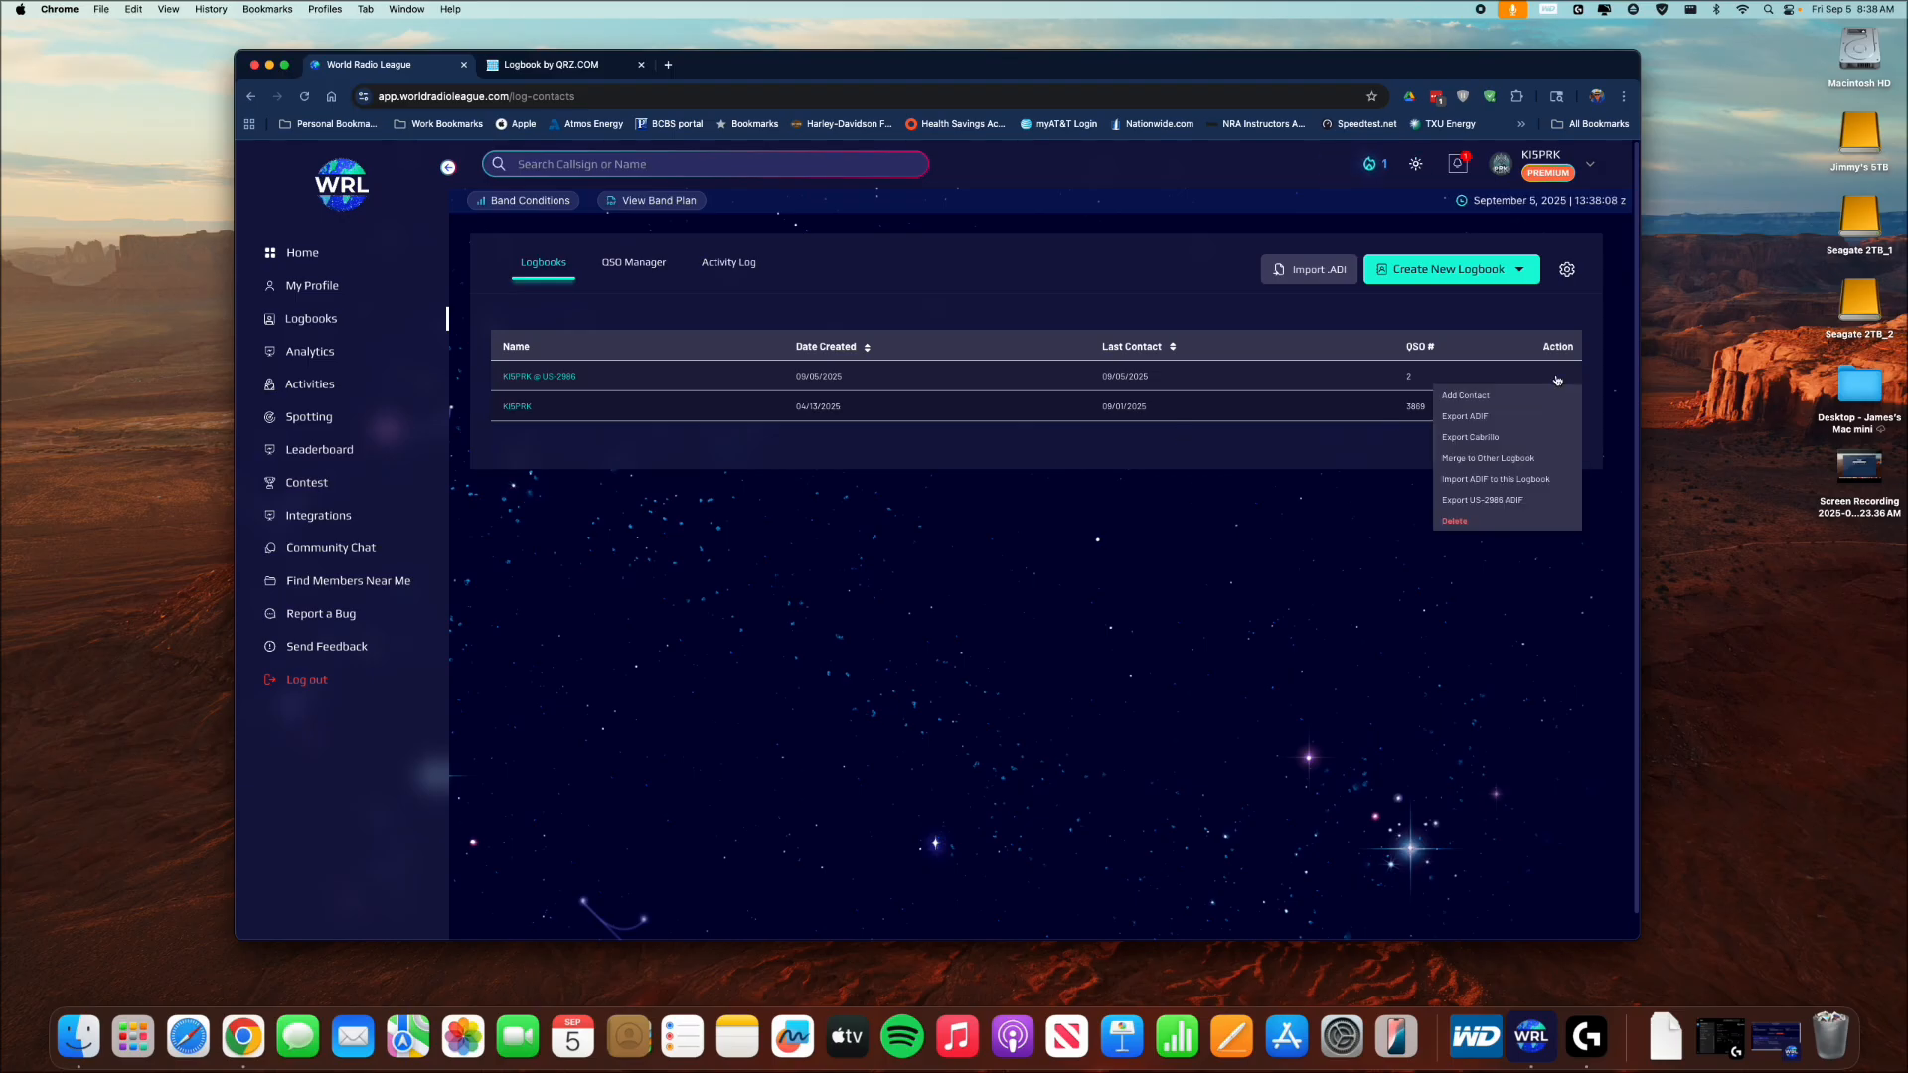
{"action": "left_click", "coordinate": [1504, 234]}
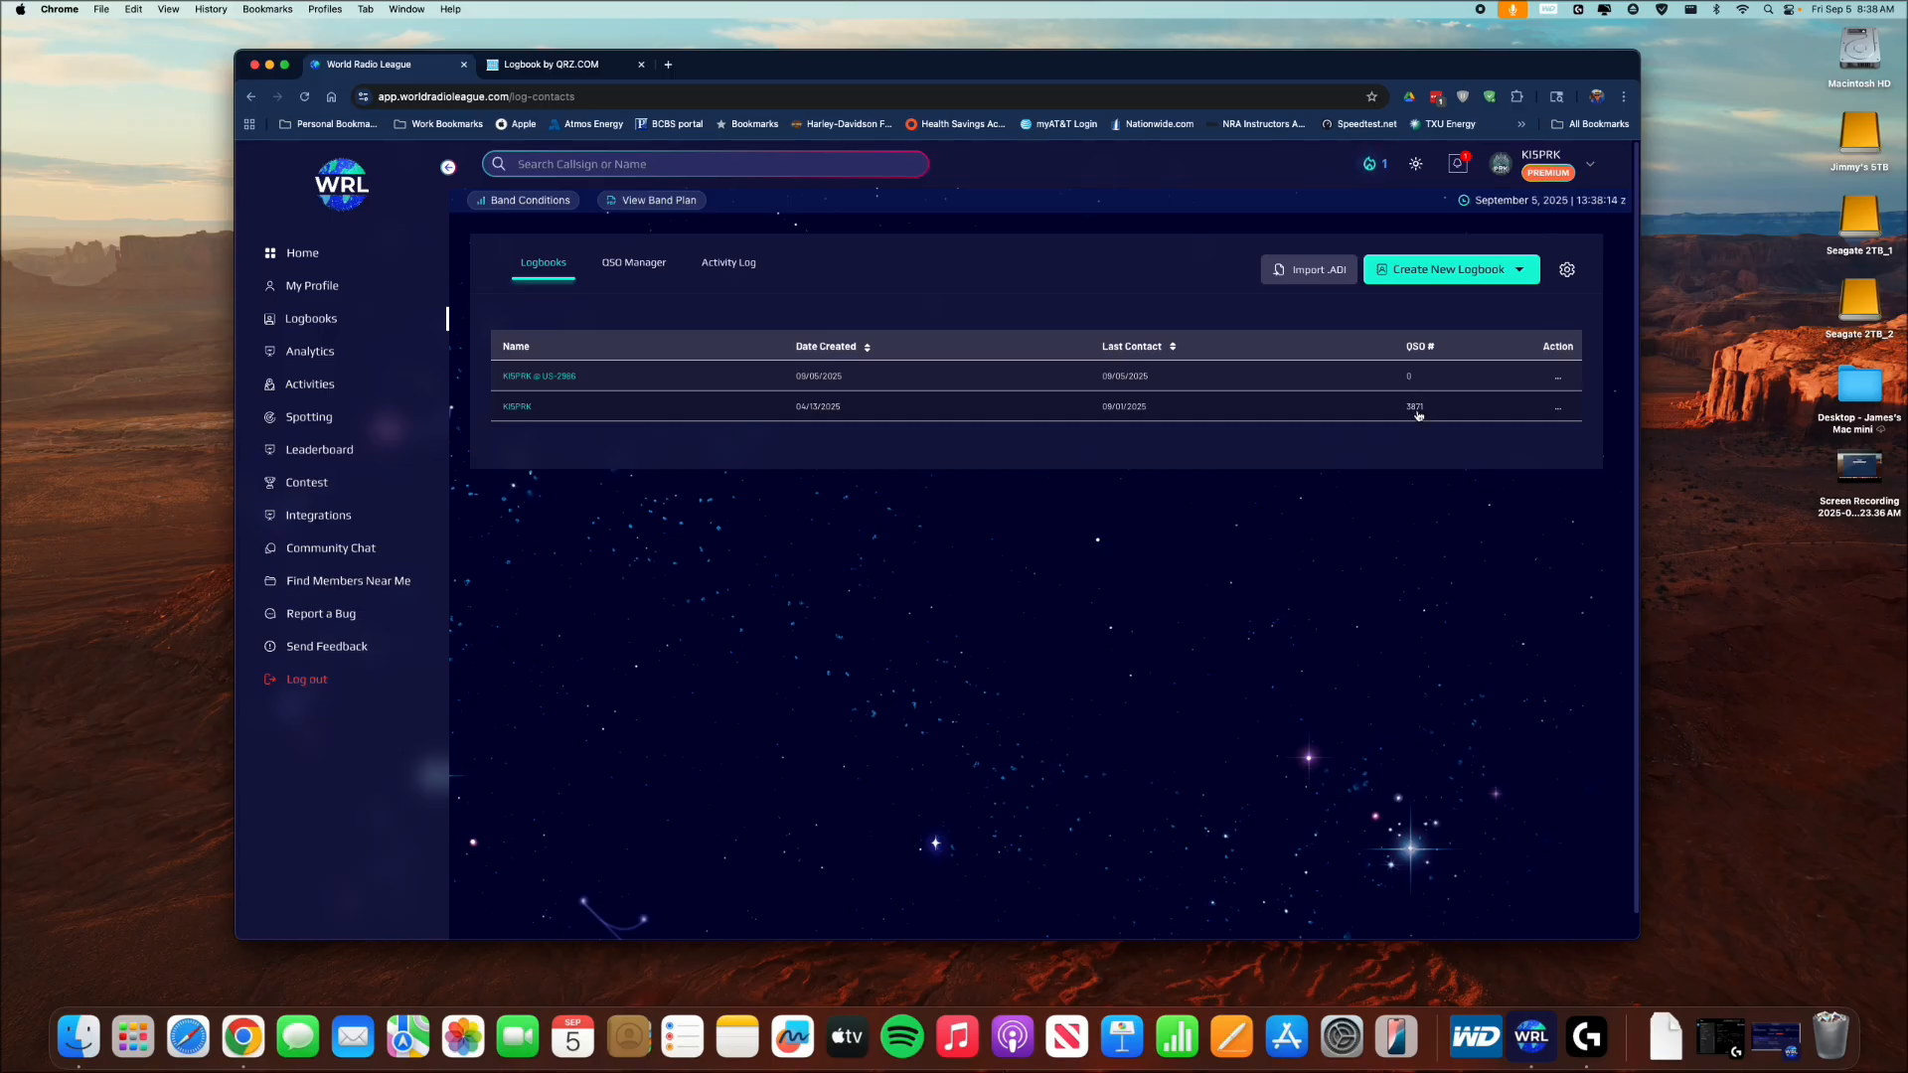
Open the KI5PRK logbook and compare its contacts with the refreshed QRZ logbook.
{"action": "left_click", "coordinate": [509, 407]}
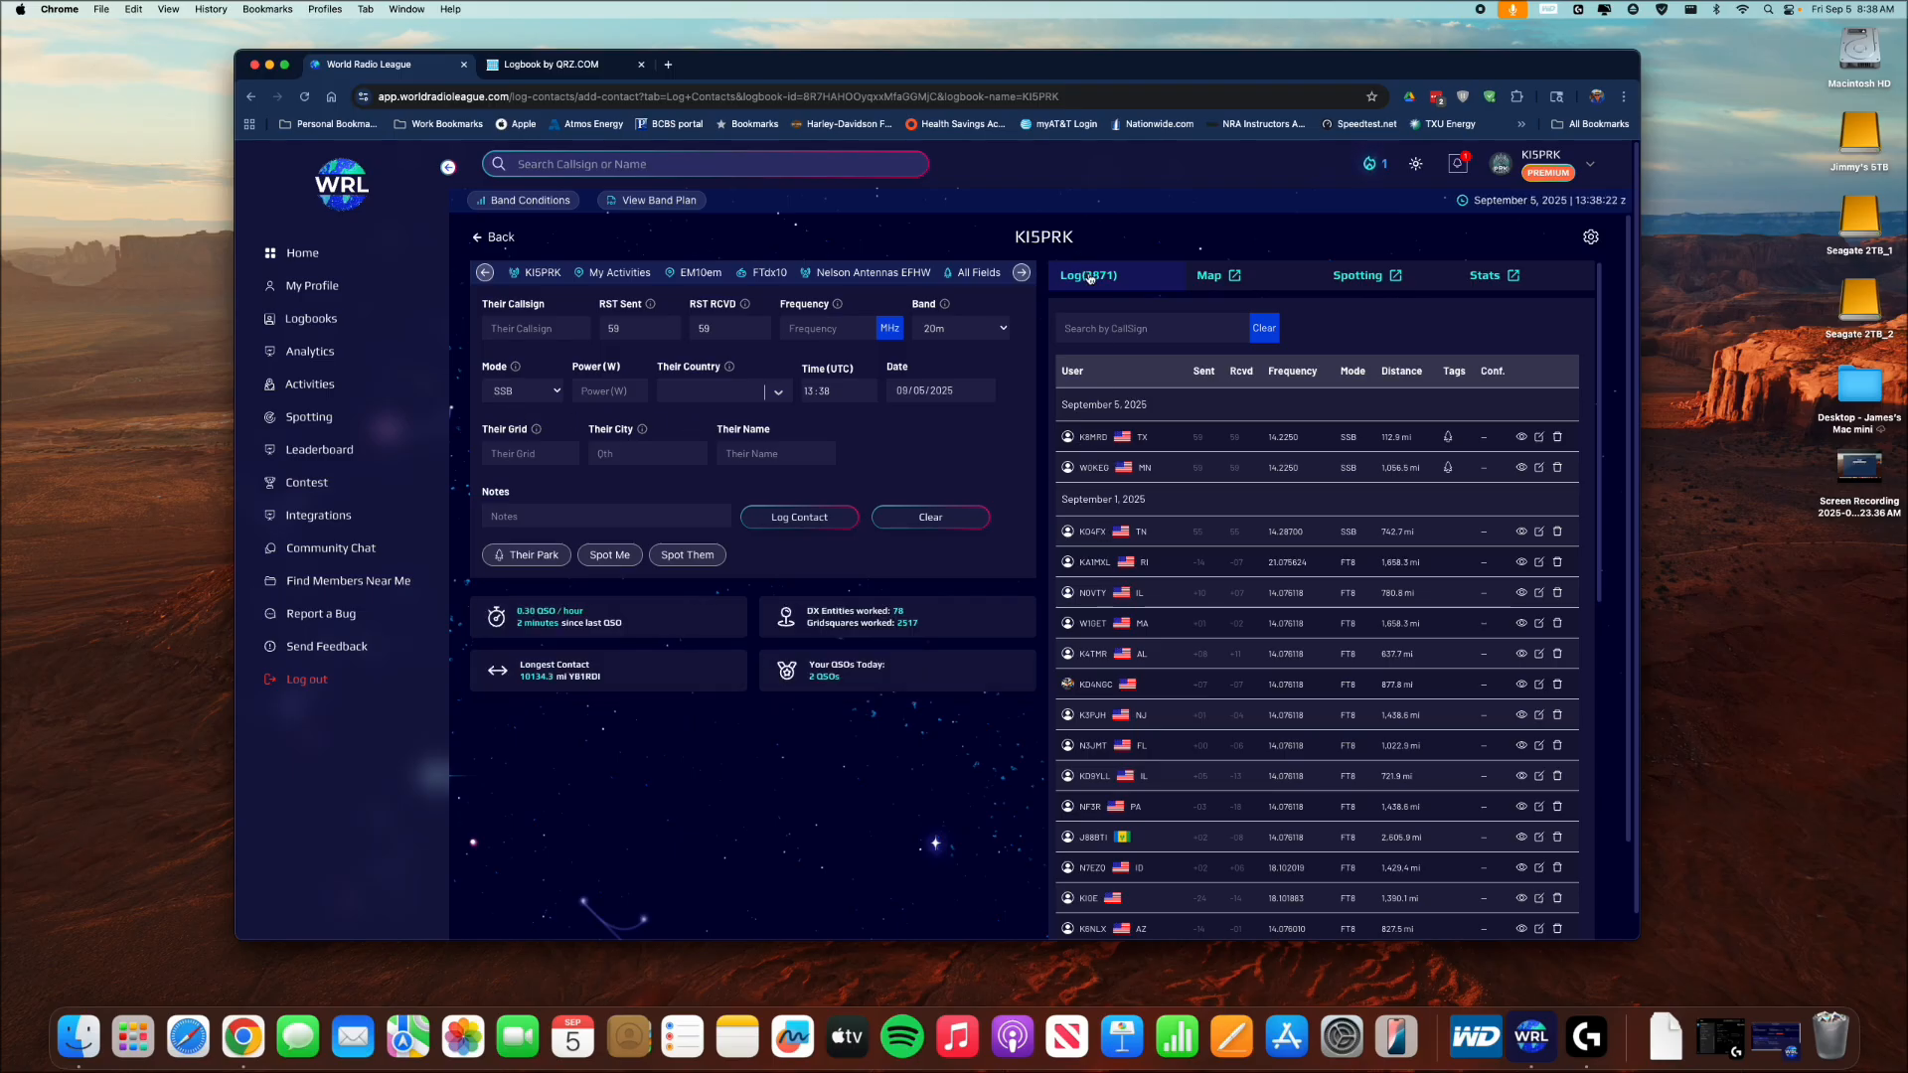
{"action": "left_click", "coordinate": [549, 65]}
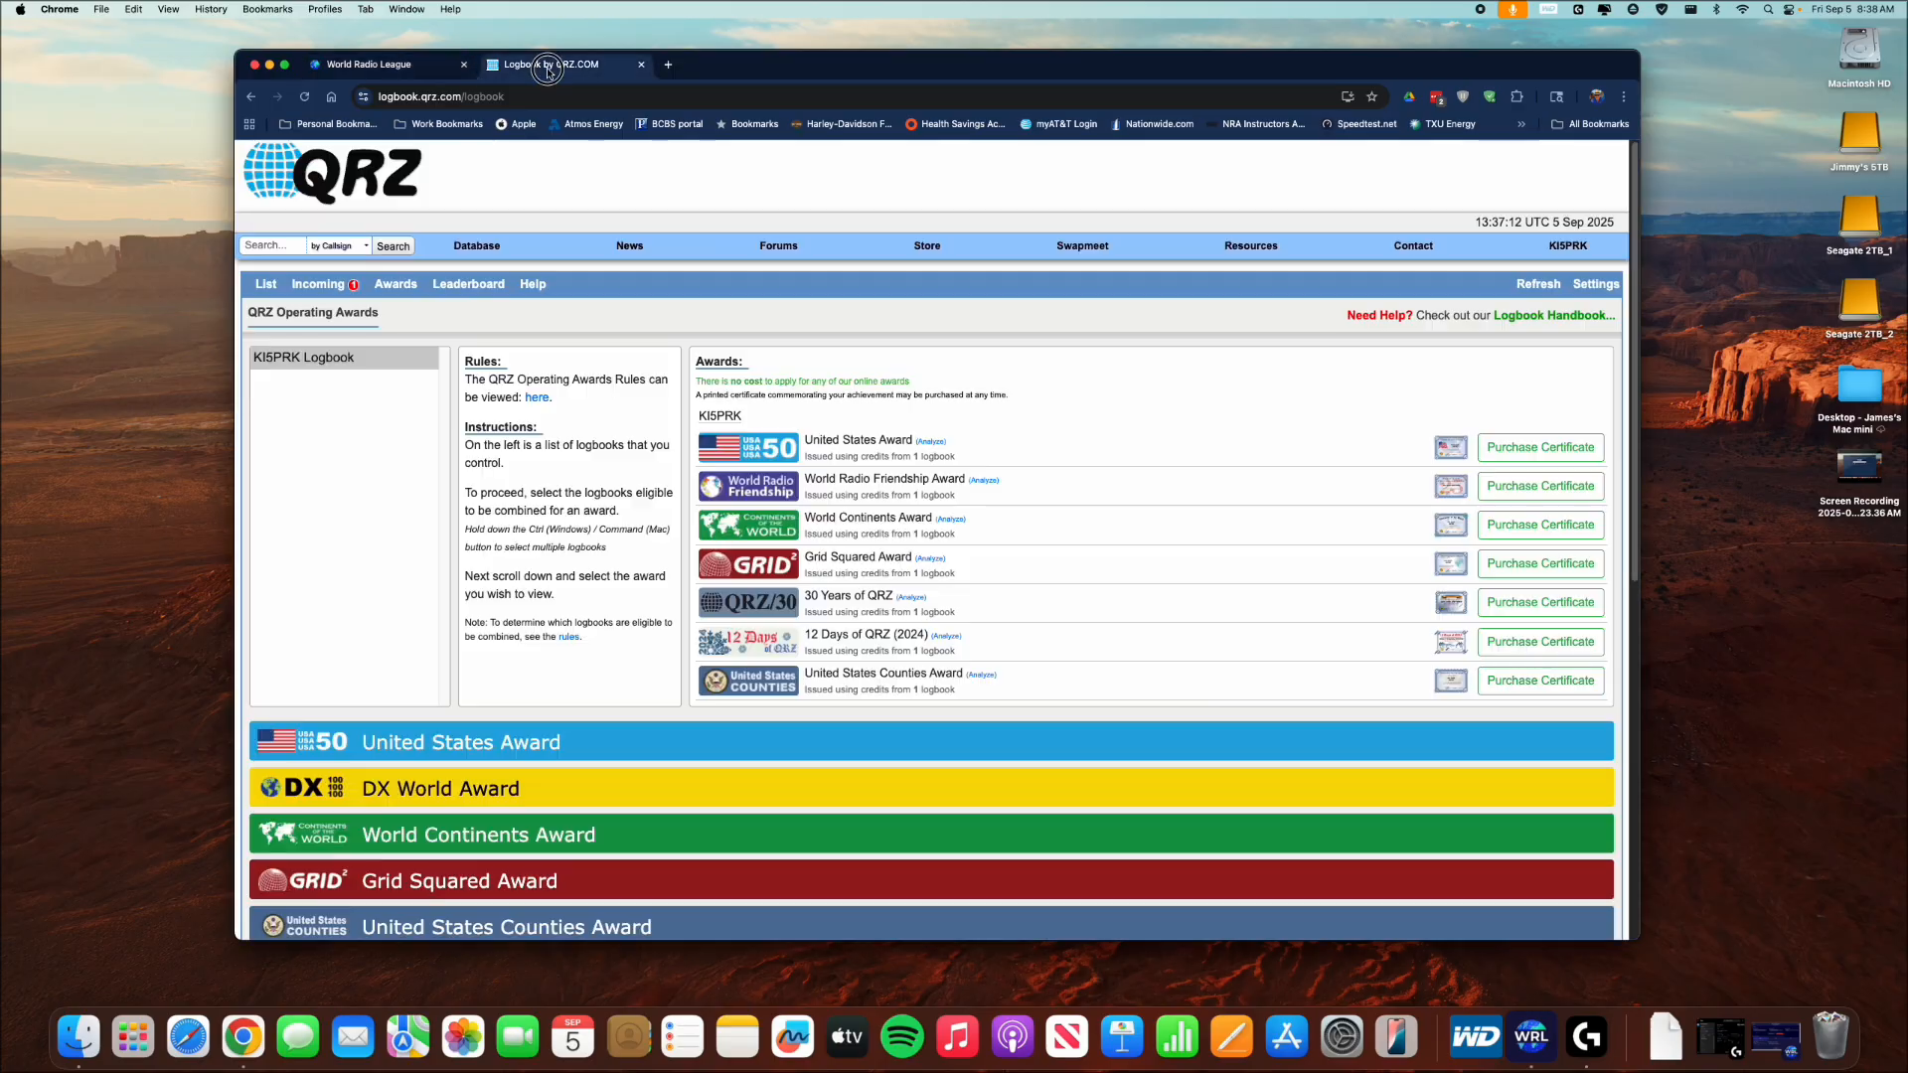
{"action": "left_click", "coordinate": [1551, 285]}
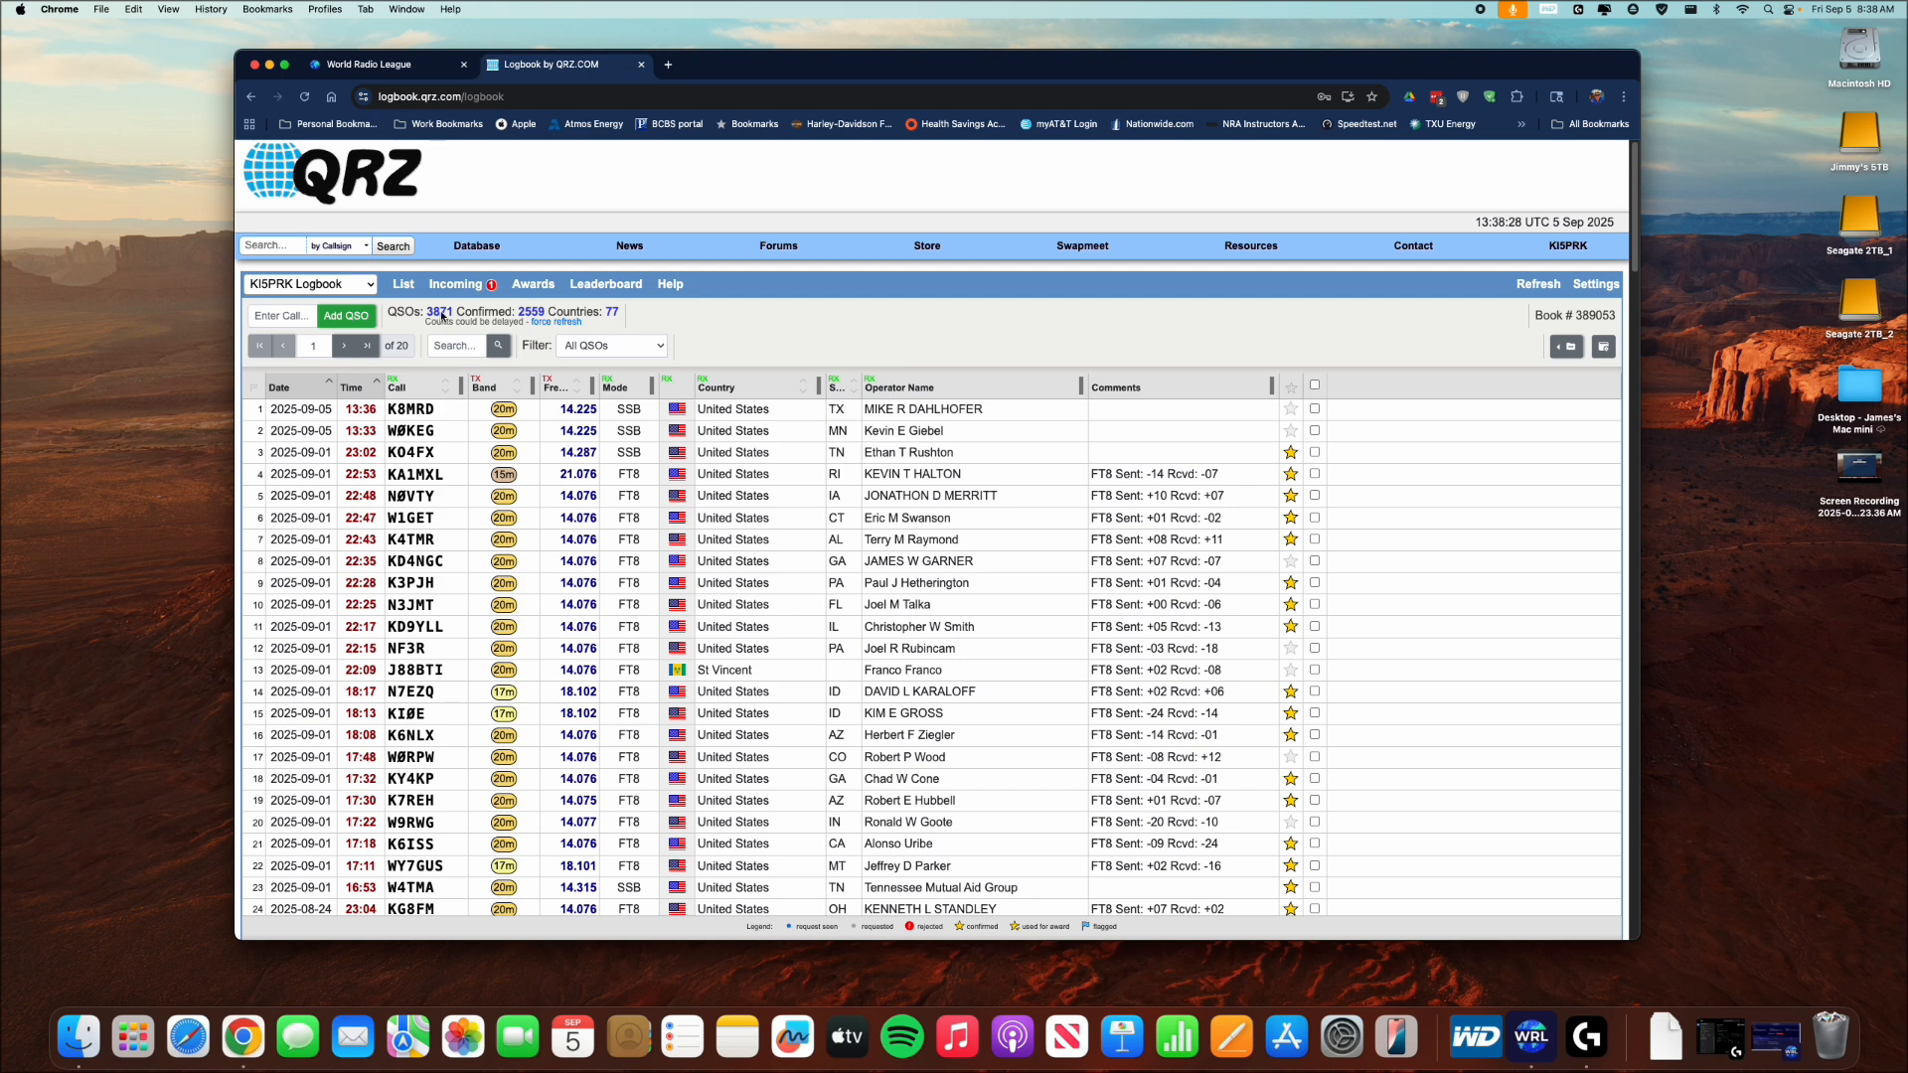
Switch back to World Radio League, check the contacts of the US-2986 activation logbook and delete that logbook.
{"action": "left_click", "coordinate": [385, 71]}
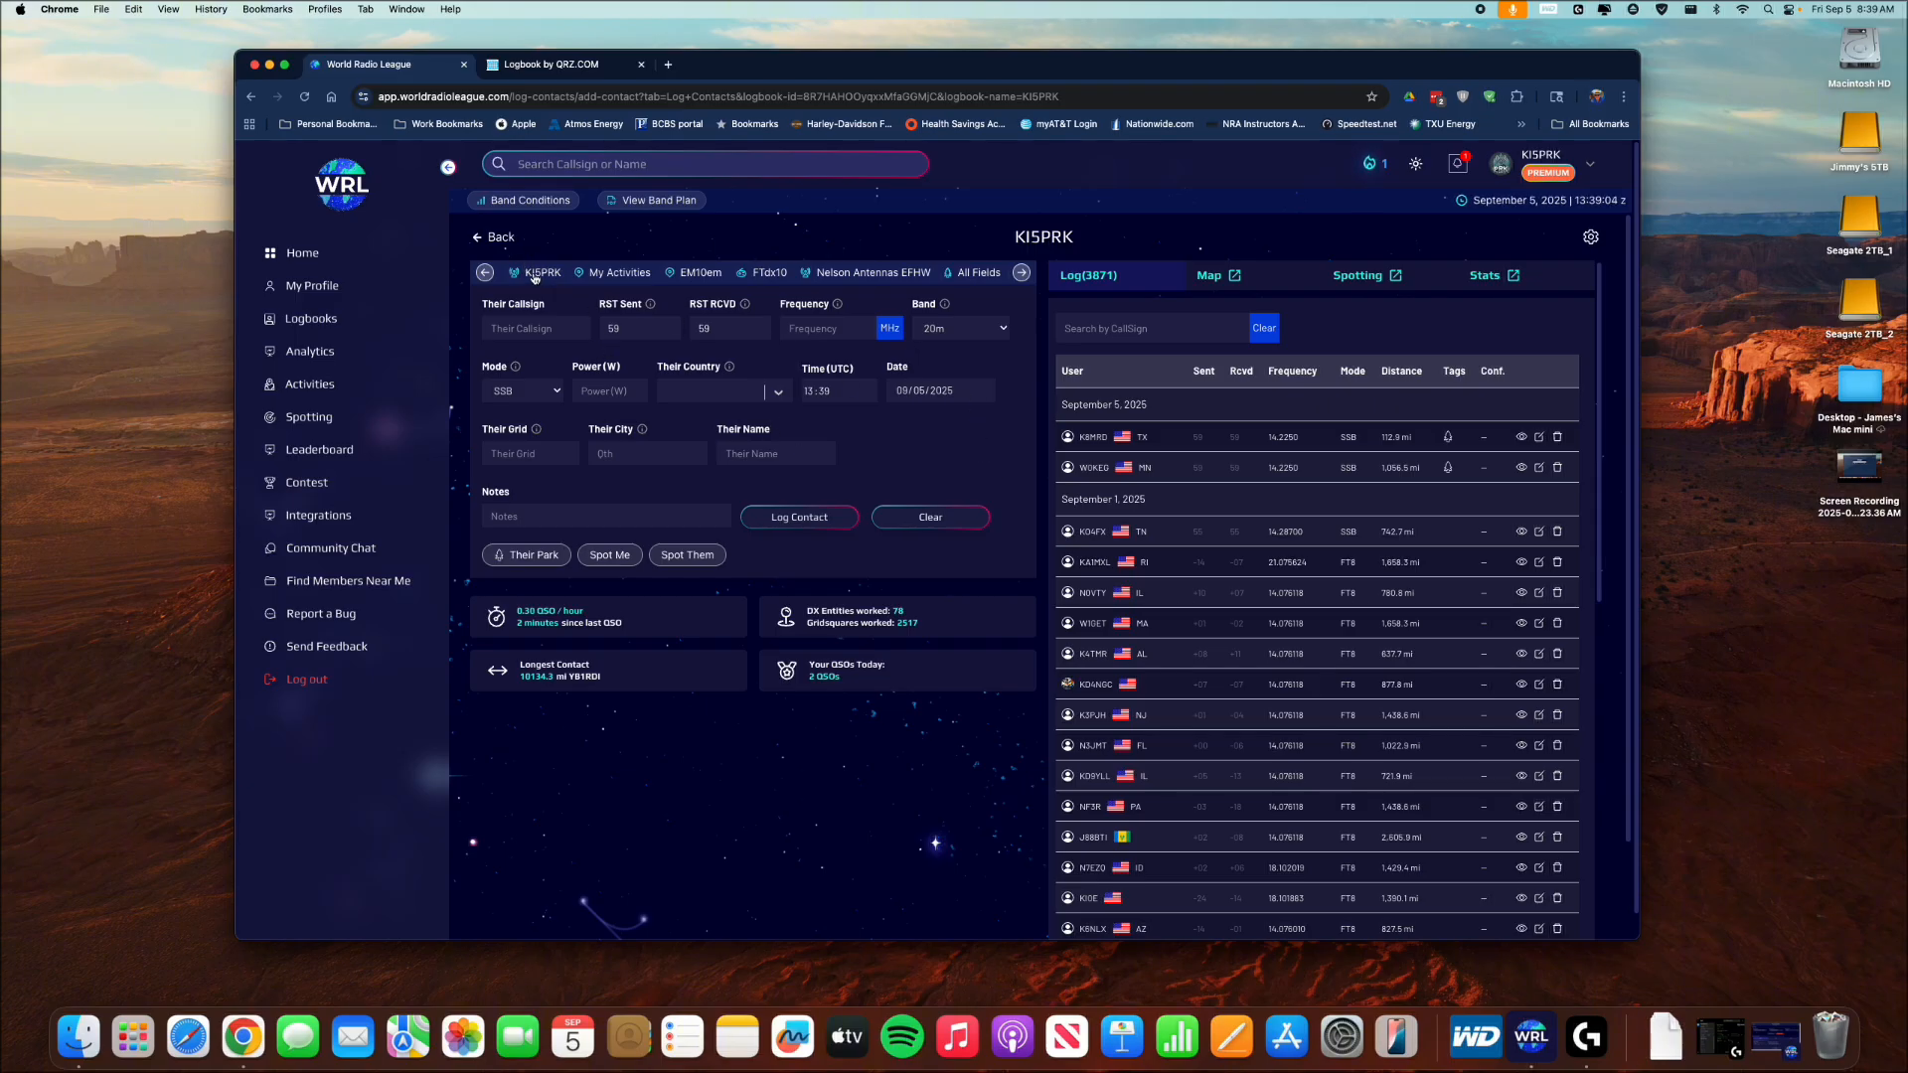
{"action": "left_click", "coordinate": [502, 237]}
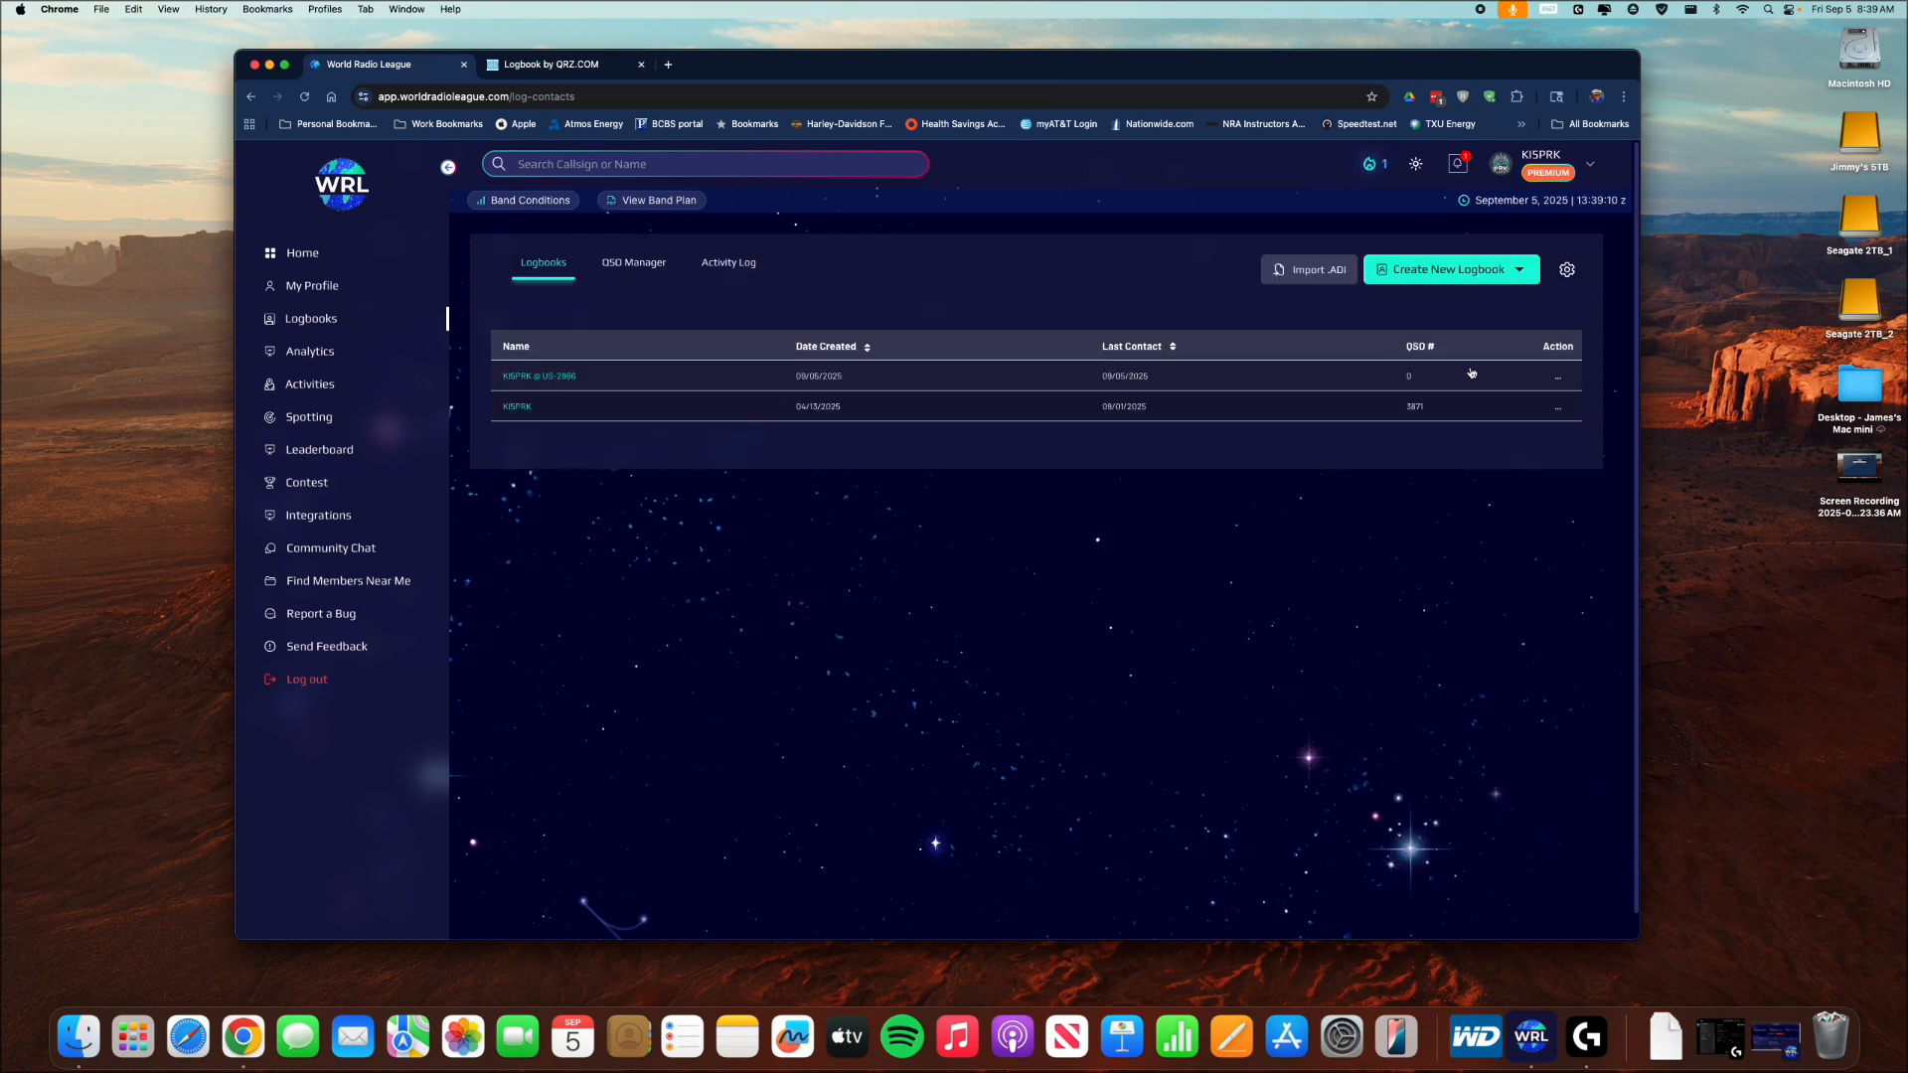
{"action": "left_click", "coordinate": [553, 381]}
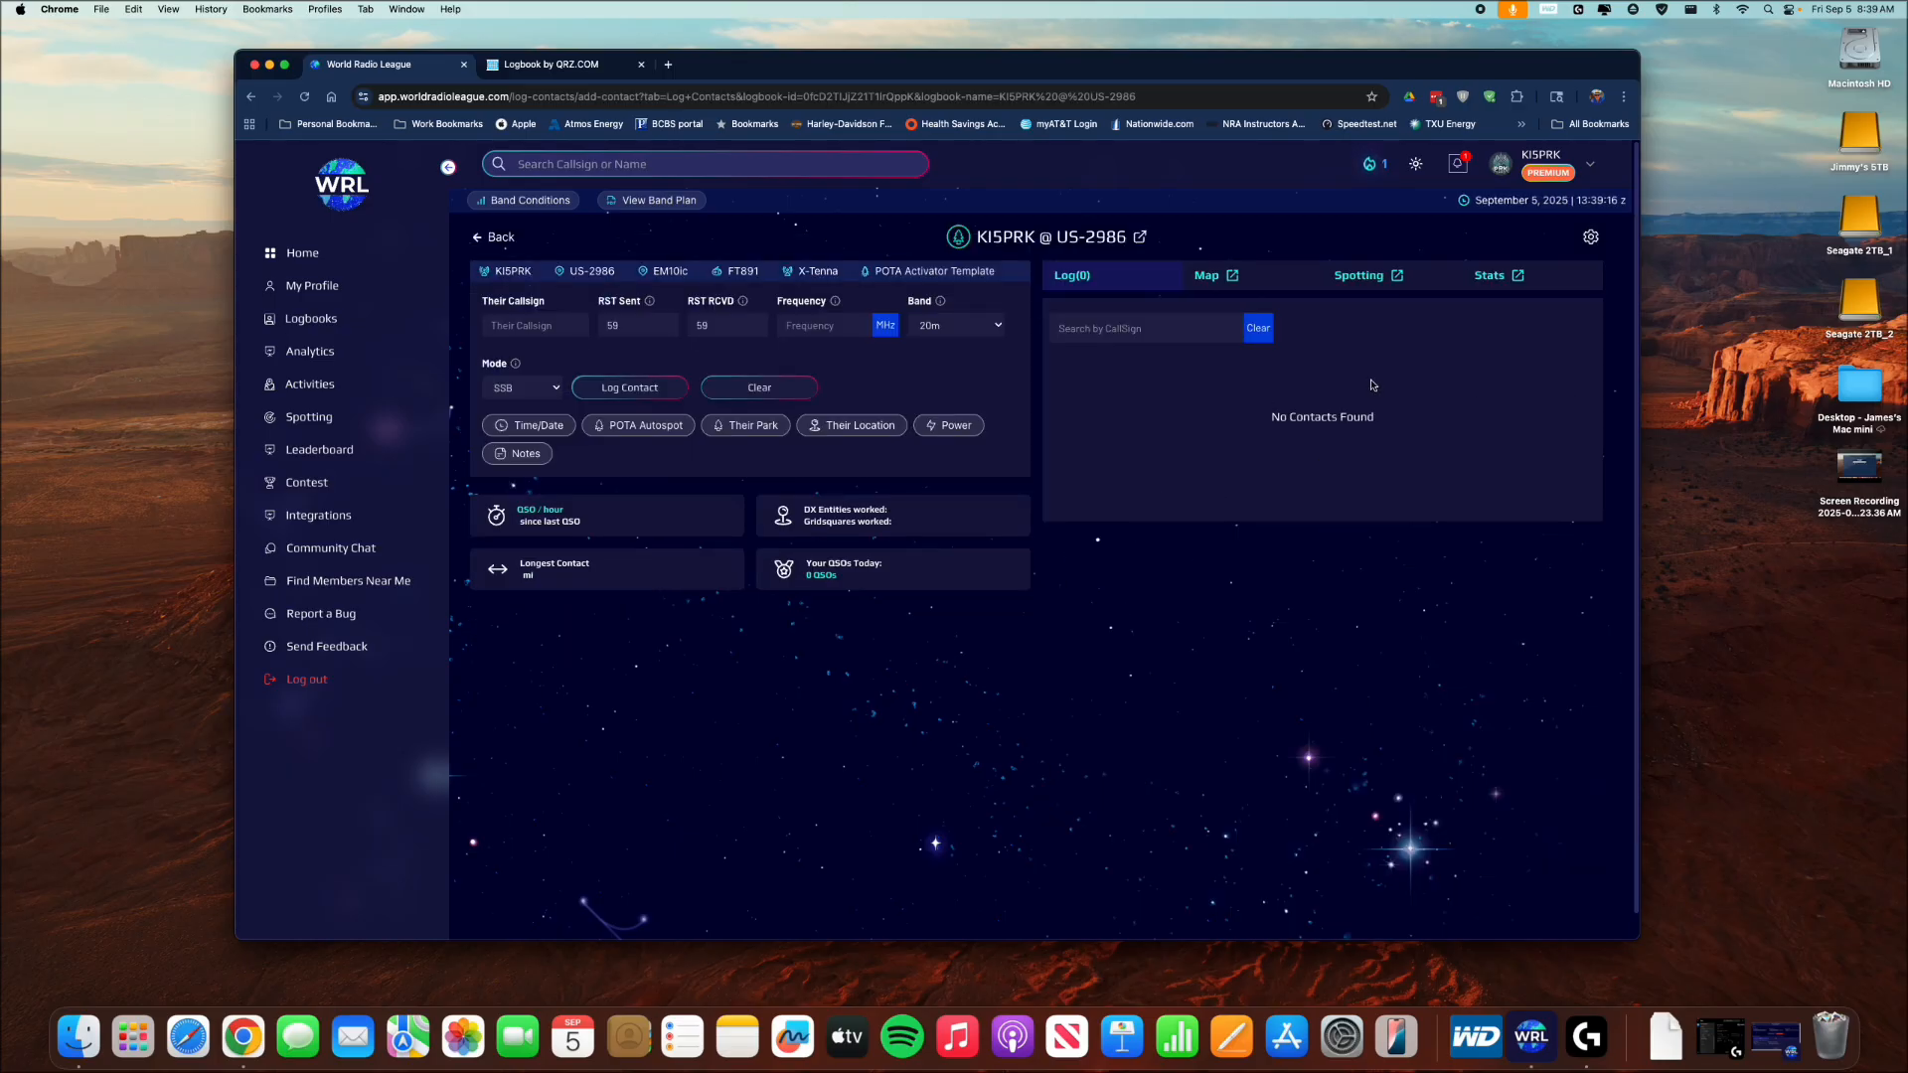
{"action": "left_click", "coordinate": [512, 240]}
{"action": "left_click", "coordinate": [510, 241]}
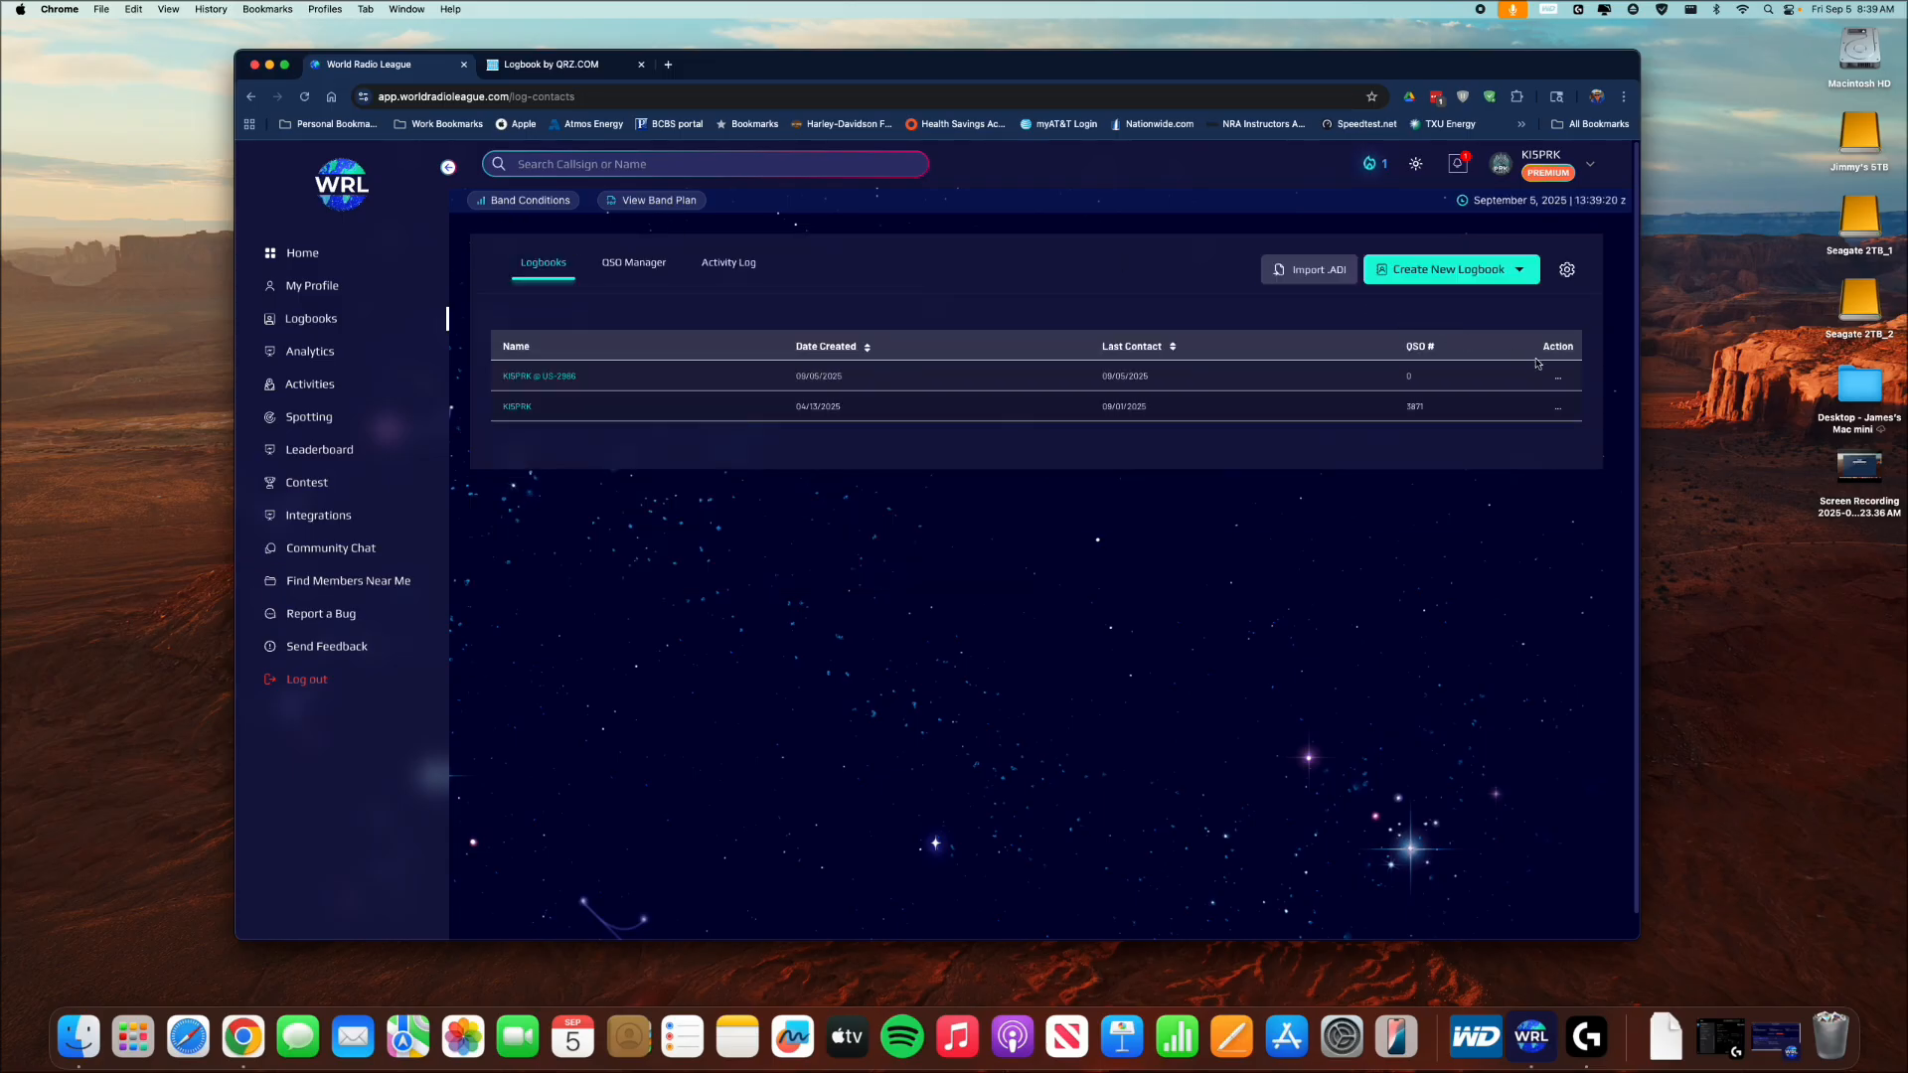
{"action": "left_click", "coordinate": [1558, 376]}
{"action": "left_click", "coordinate": [1459, 521]}
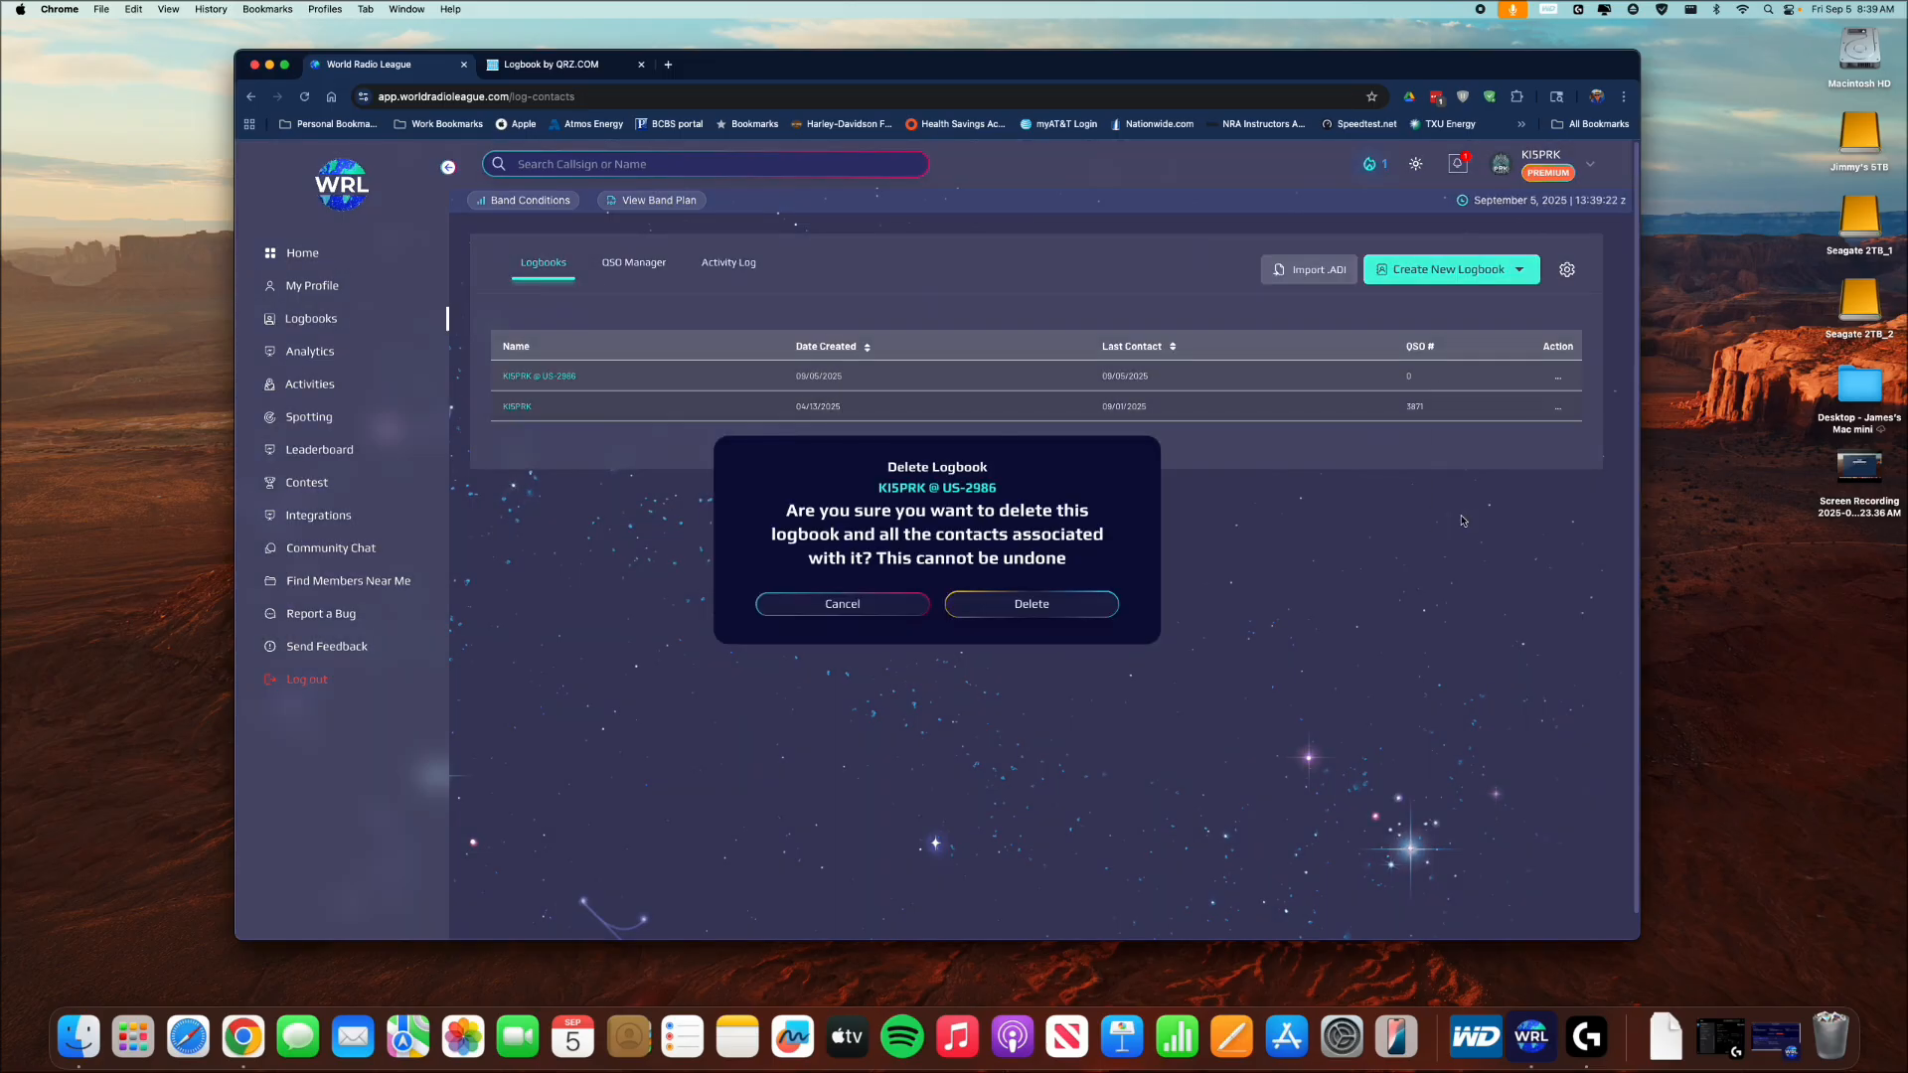
{"action": "left_click", "coordinate": [1079, 609]}
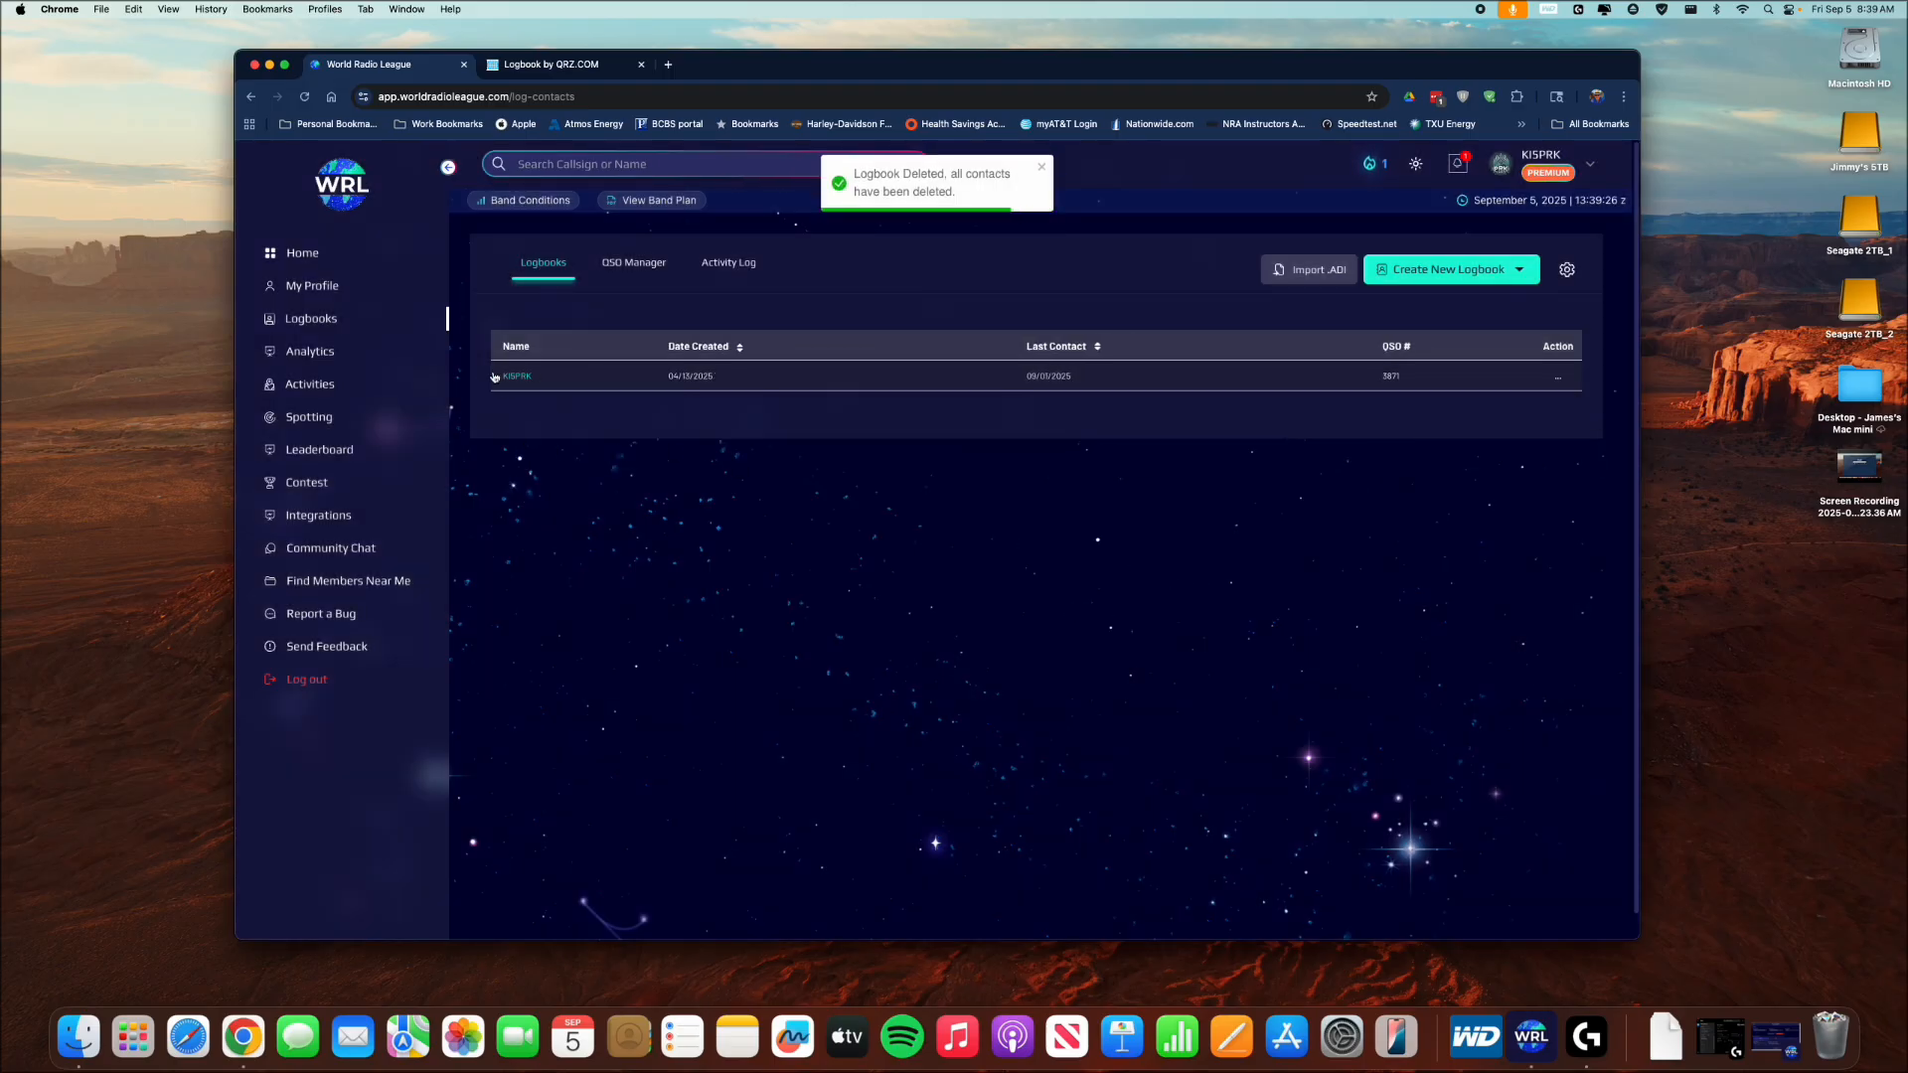
Open the KI5PRK logbook and examine its contact map around North America.
{"action": "left_click", "coordinate": [508, 379]}
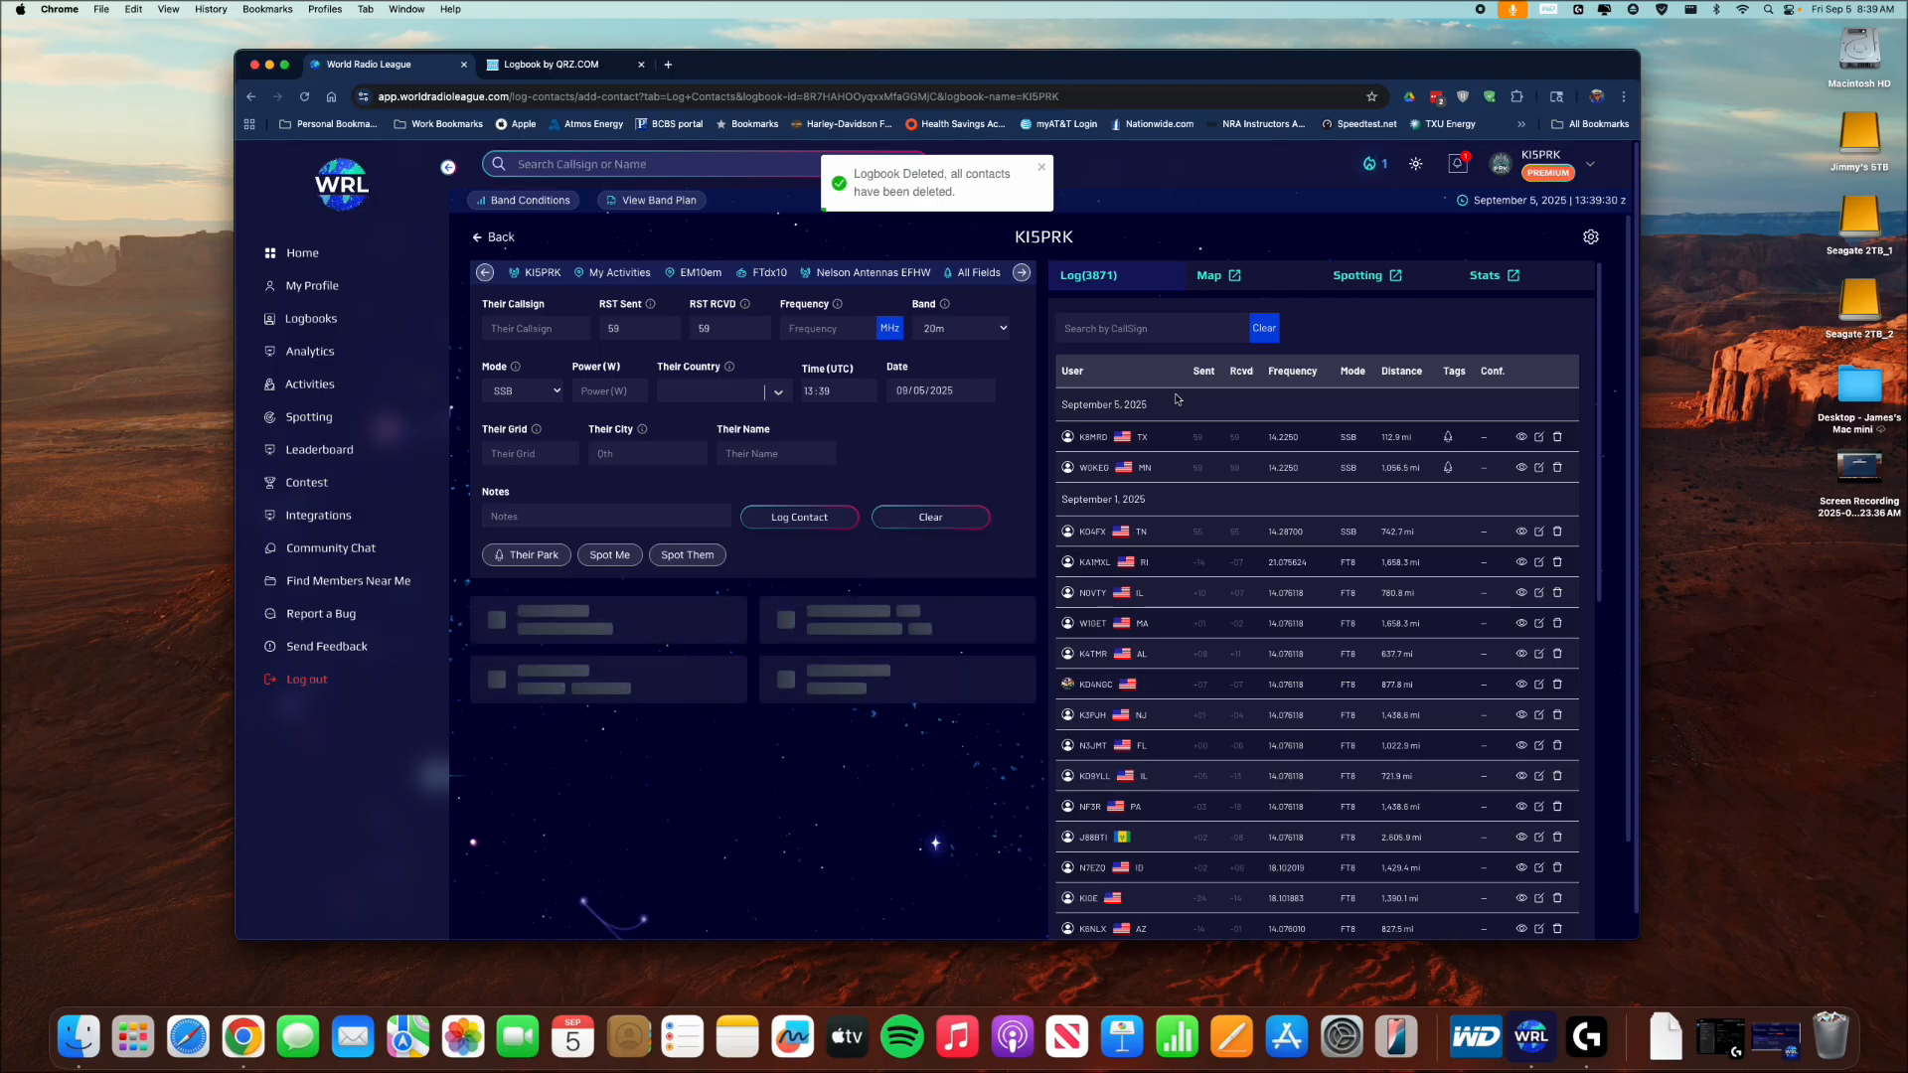
{"action": "left_click", "coordinate": [1205, 278]}
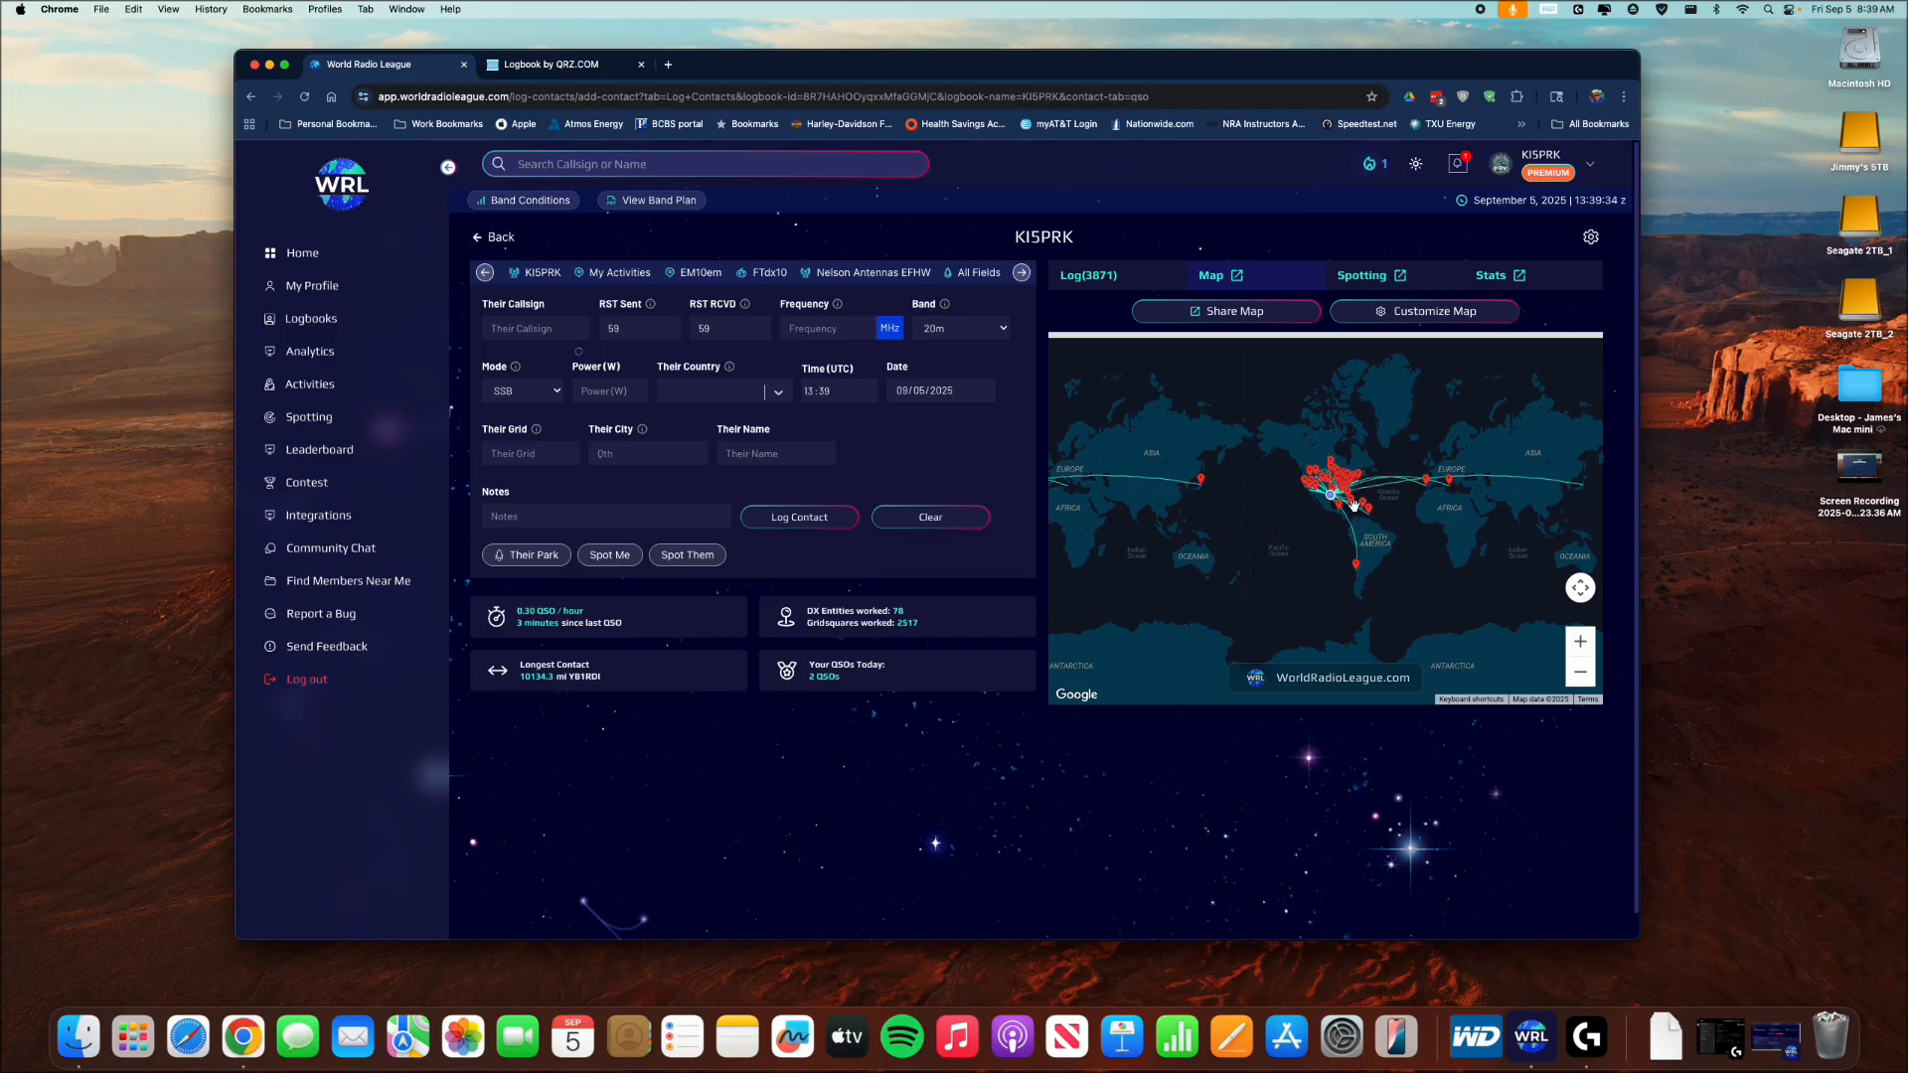
{"action": "scroll", "coordinate": [1353, 506], "scroll_direction": "up", "scroll_amount": 3}
{"action": "mouse_move", "coordinate": [1333, 514]}
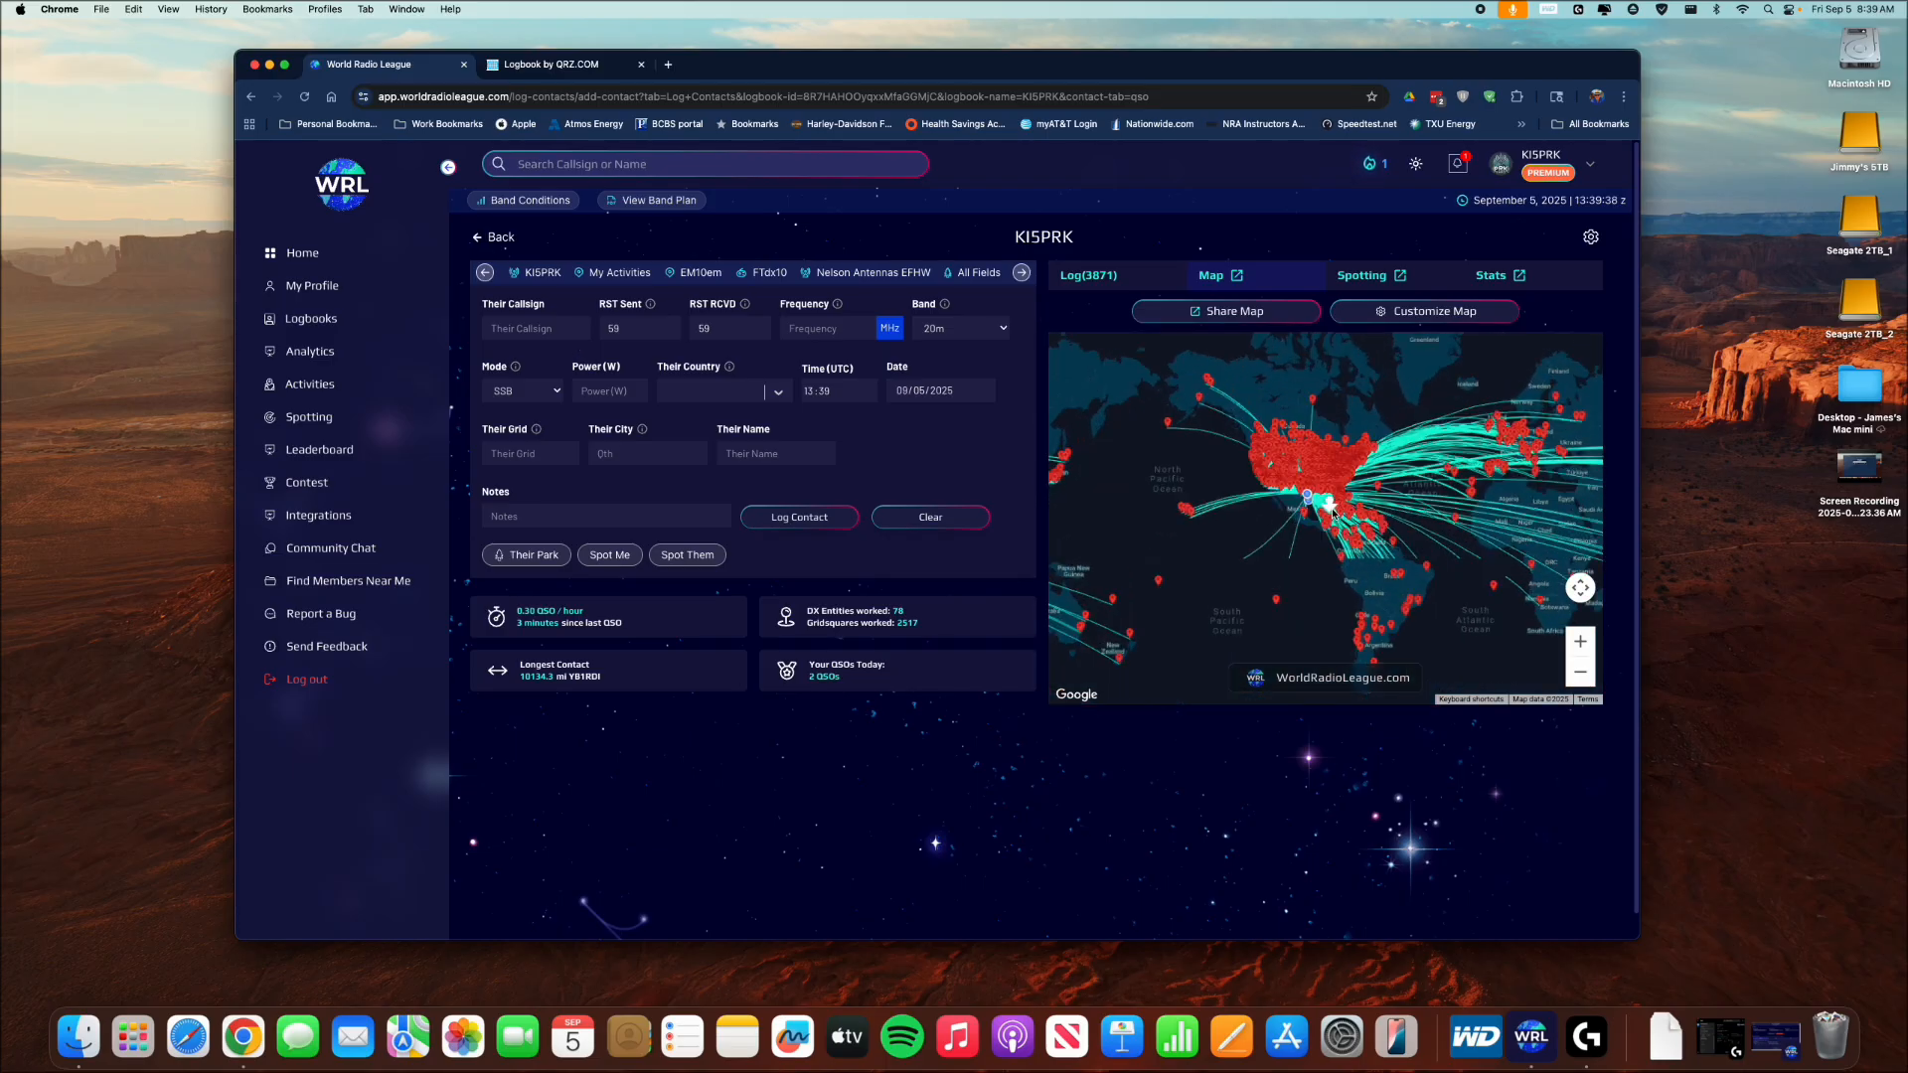
{"action": "left_click_drag", "start_coordinate": [1326, 586], "coordinate": [1312, 646]}
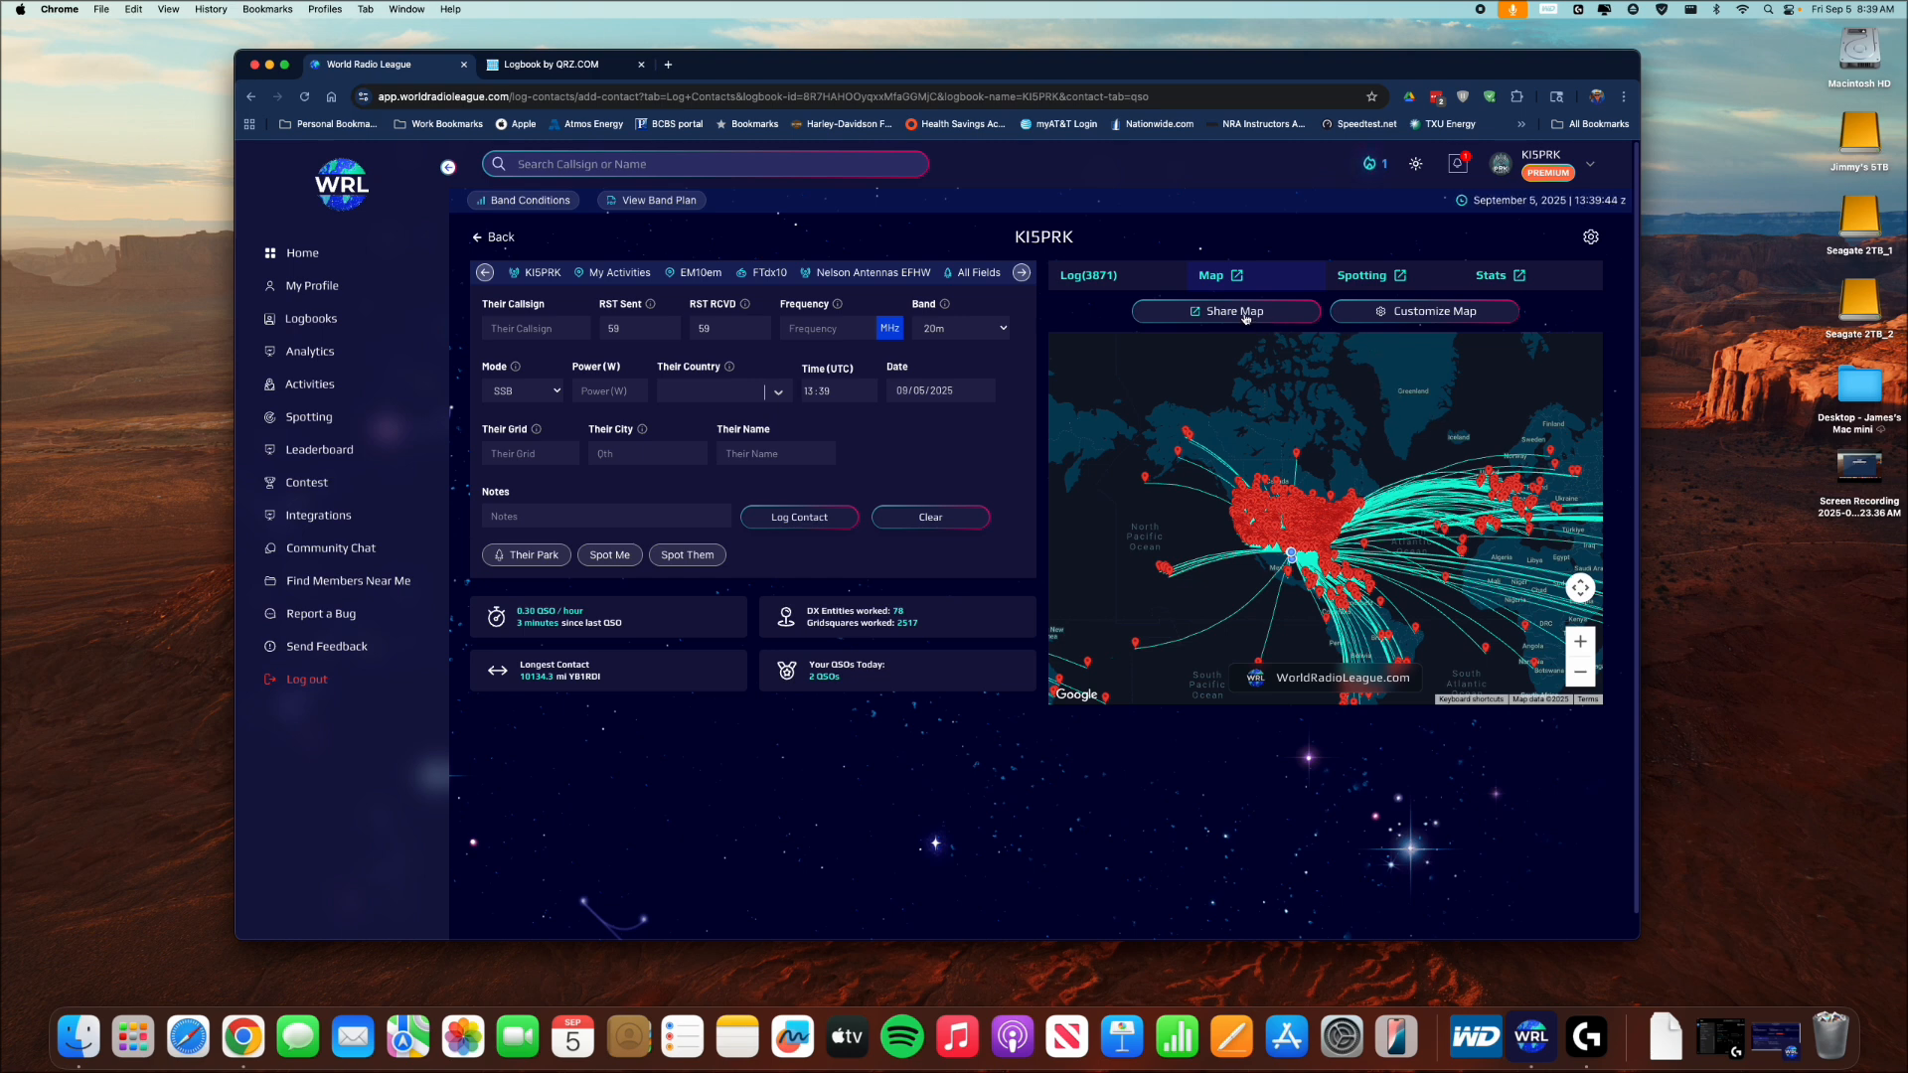
Review the basic, styling and advanced map customization settings and close them without saving.
{"action": "left_click", "coordinate": [1421, 311]}
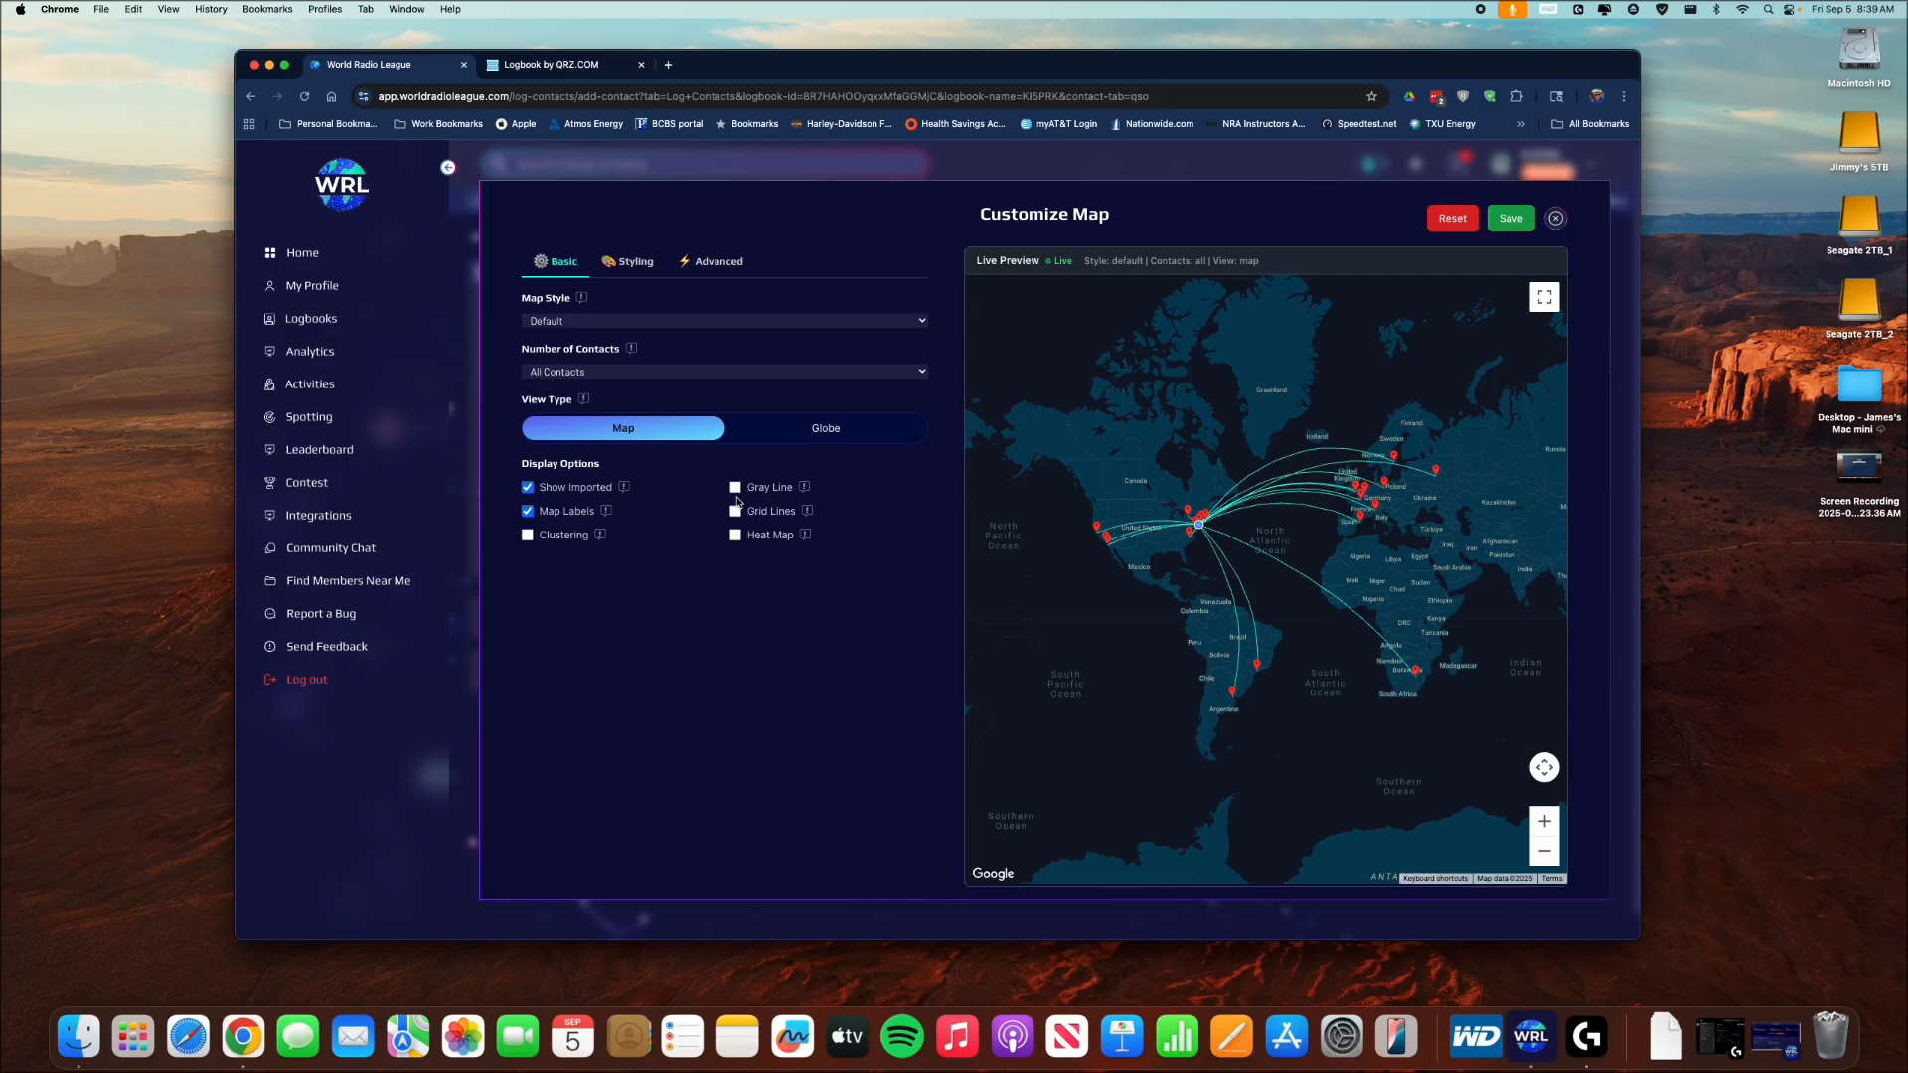
{"action": "left_click", "coordinate": [633, 262]}
{"action": "left_click", "coordinate": [692, 262]}
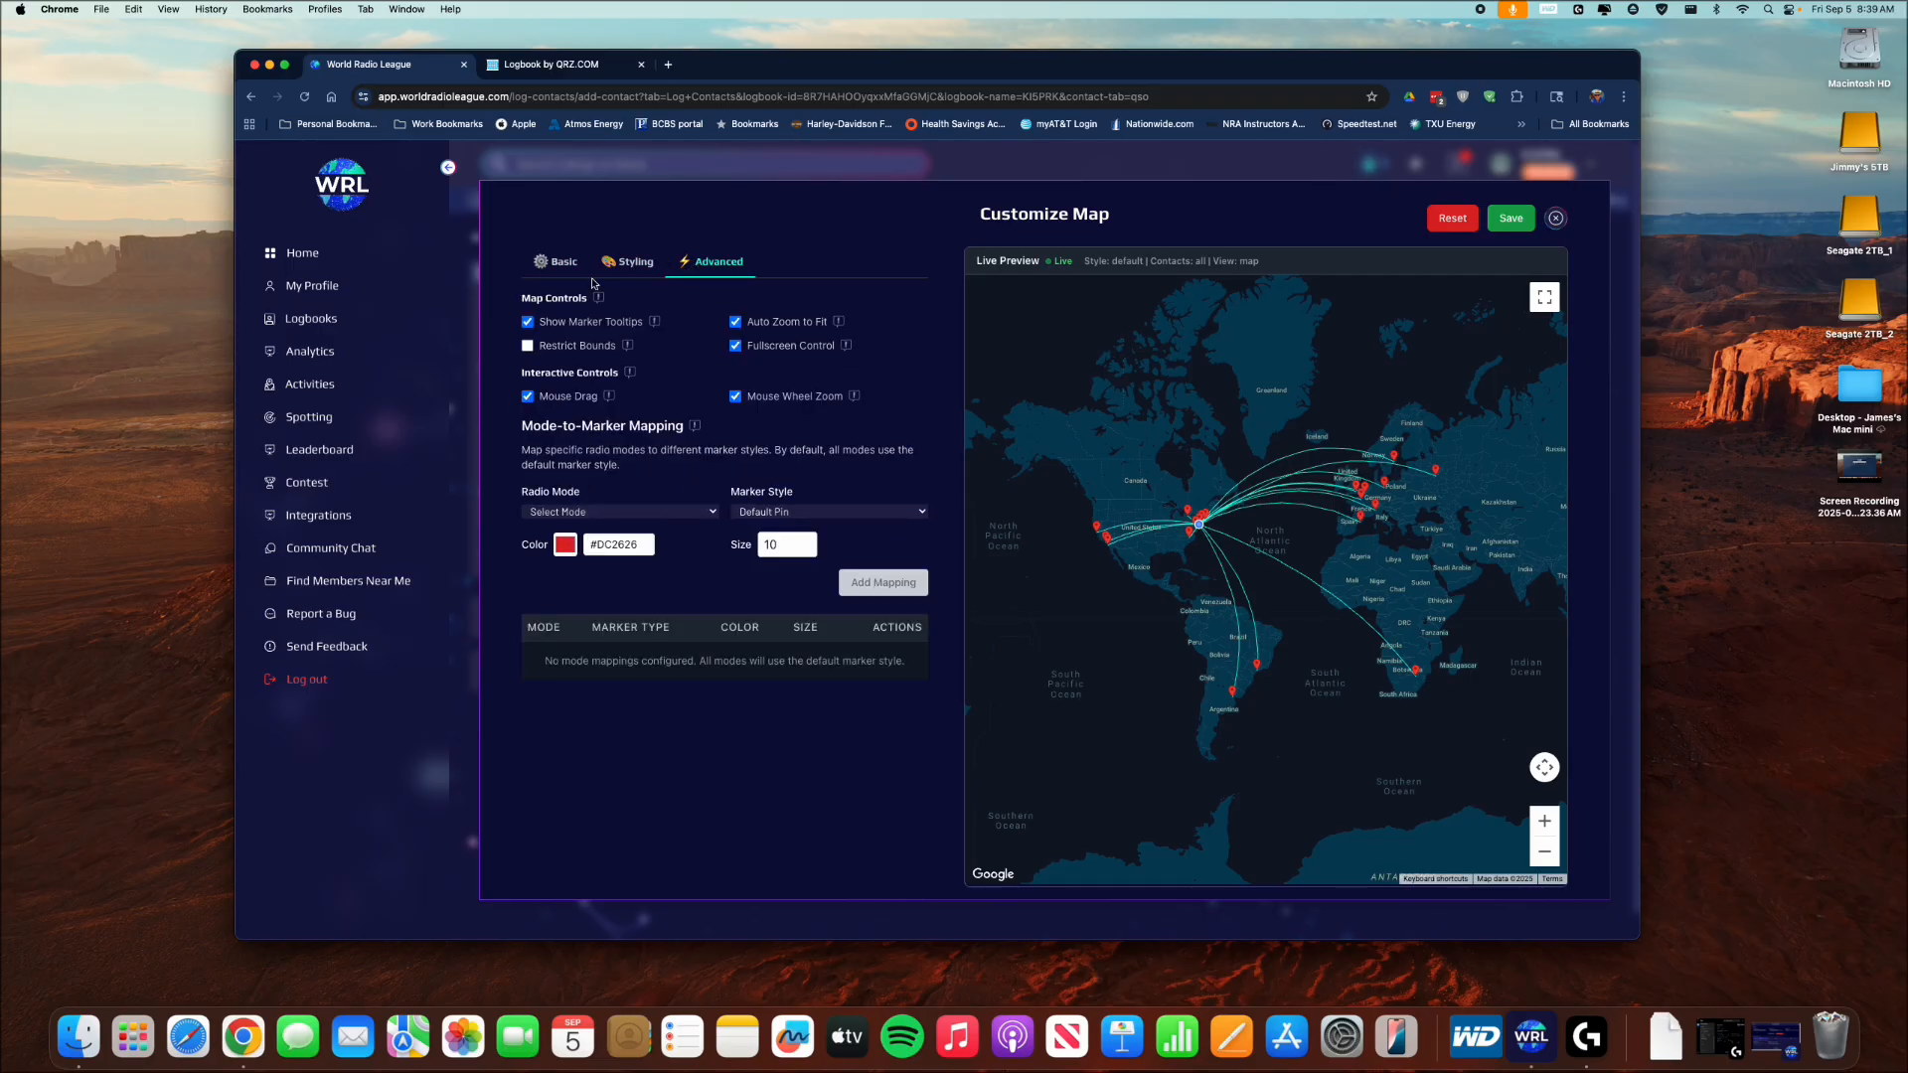
{"action": "left_click", "coordinate": [552, 266]}
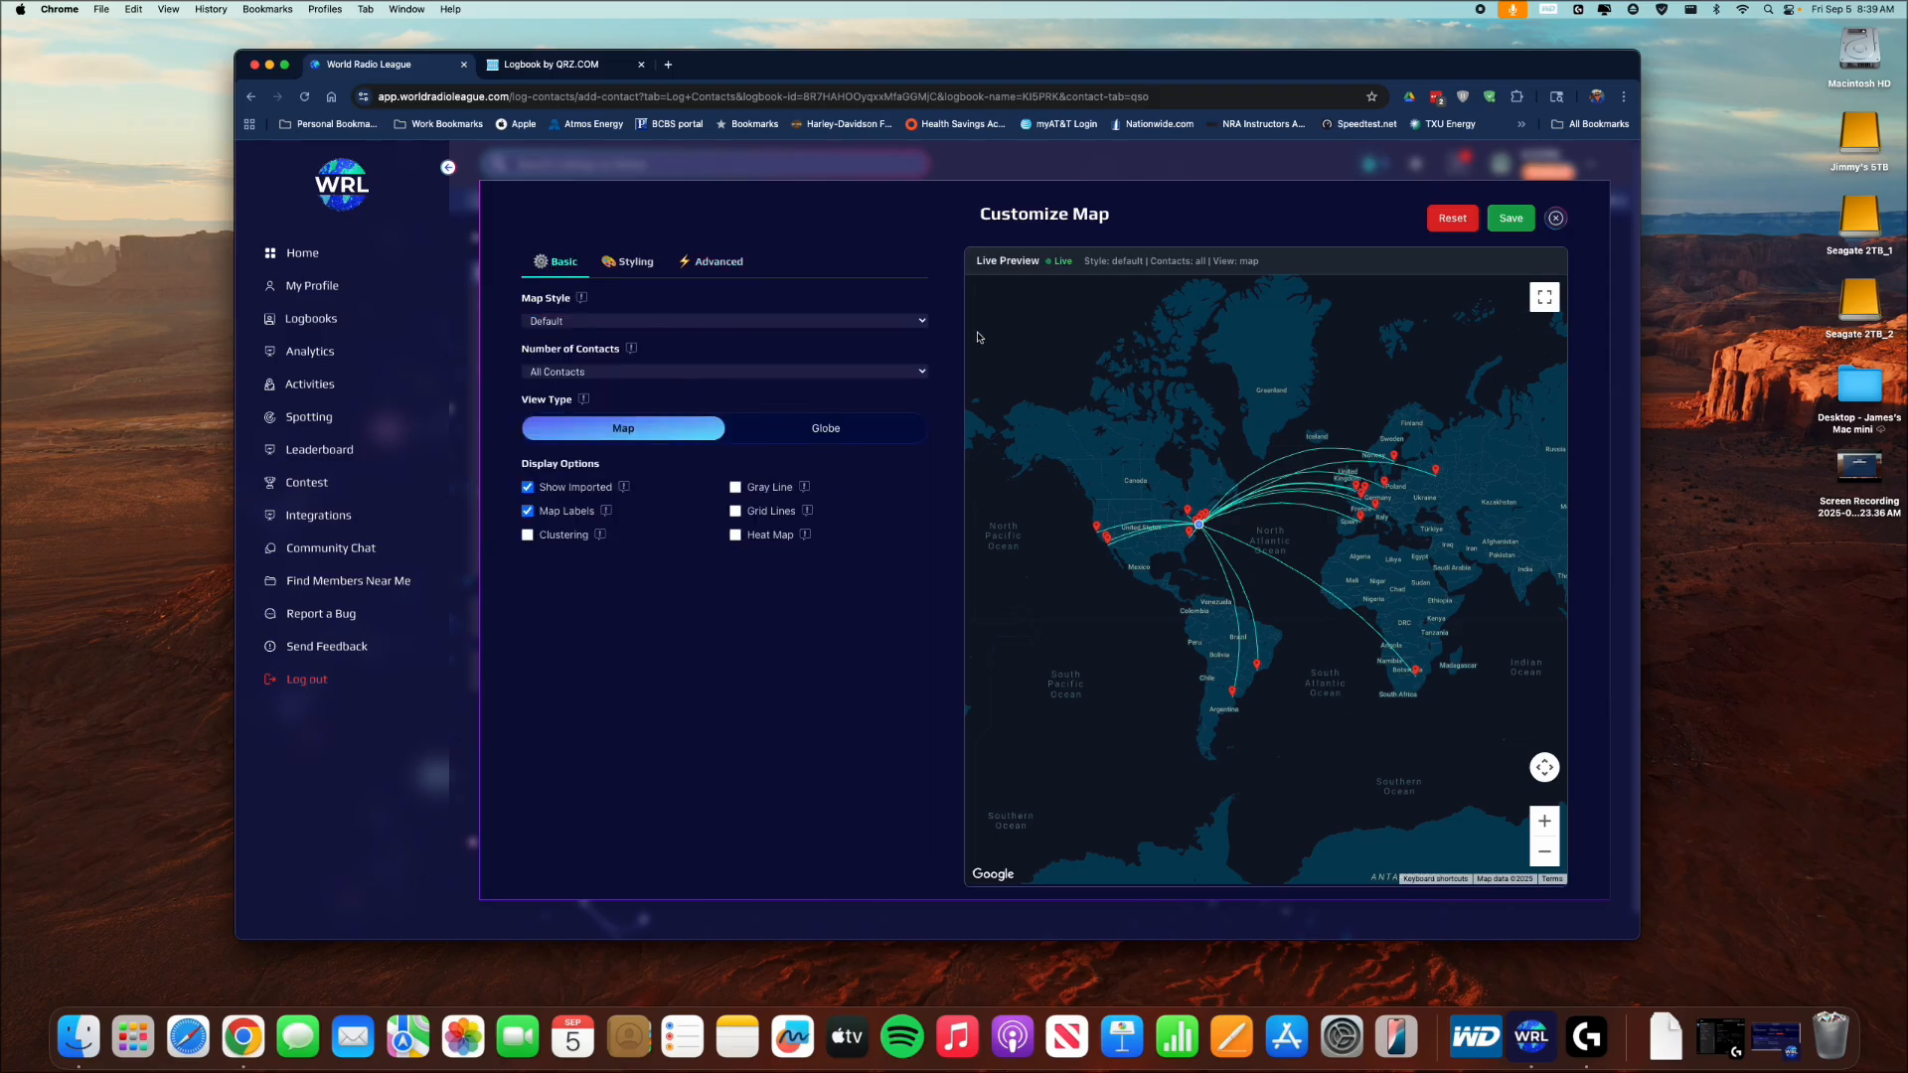
{"action": "left_click", "coordinate": [1556, 219]}
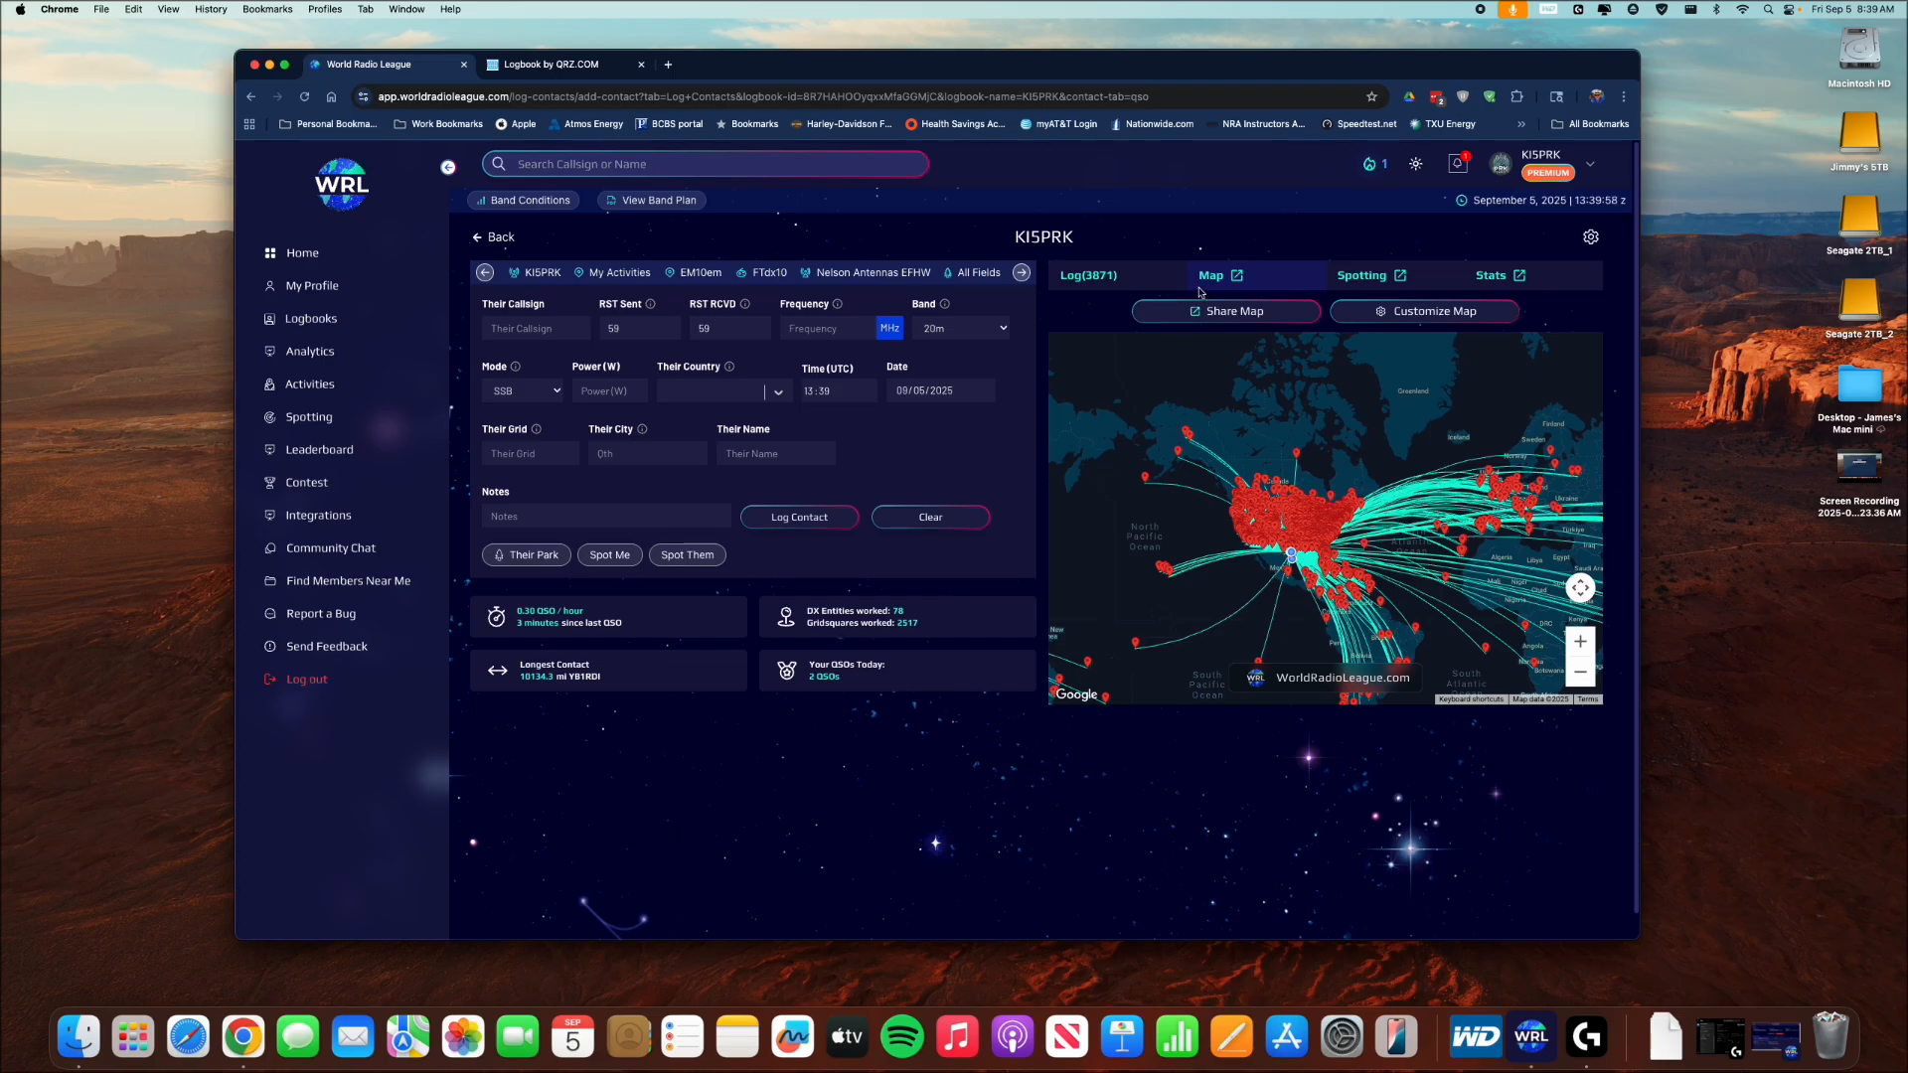
Load the K4NJ spot at 14.2770 MHz from the spotting list into the contact form and show their park, US-1887.
{"action": "left_click", "coordinate": [1368, 280]}
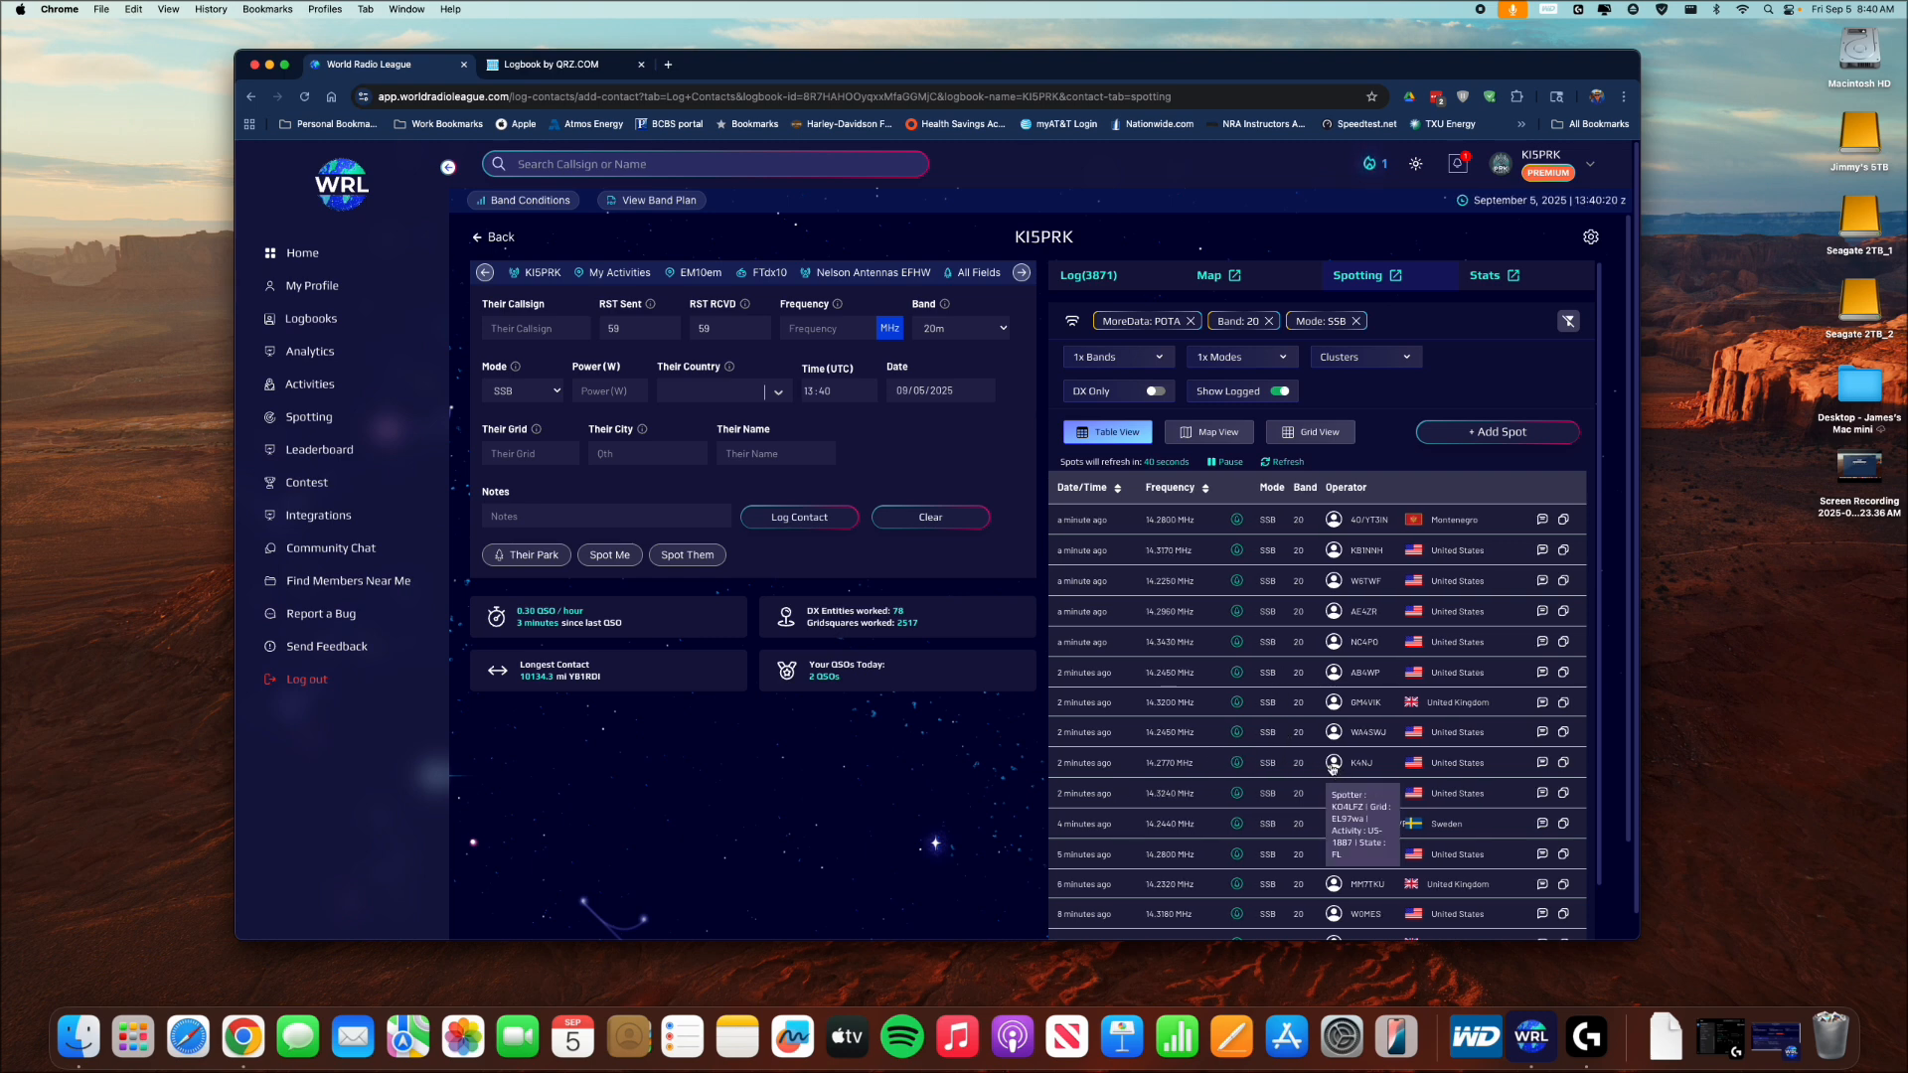
{"action": "left_click", "coordinate": [1094, 764]}
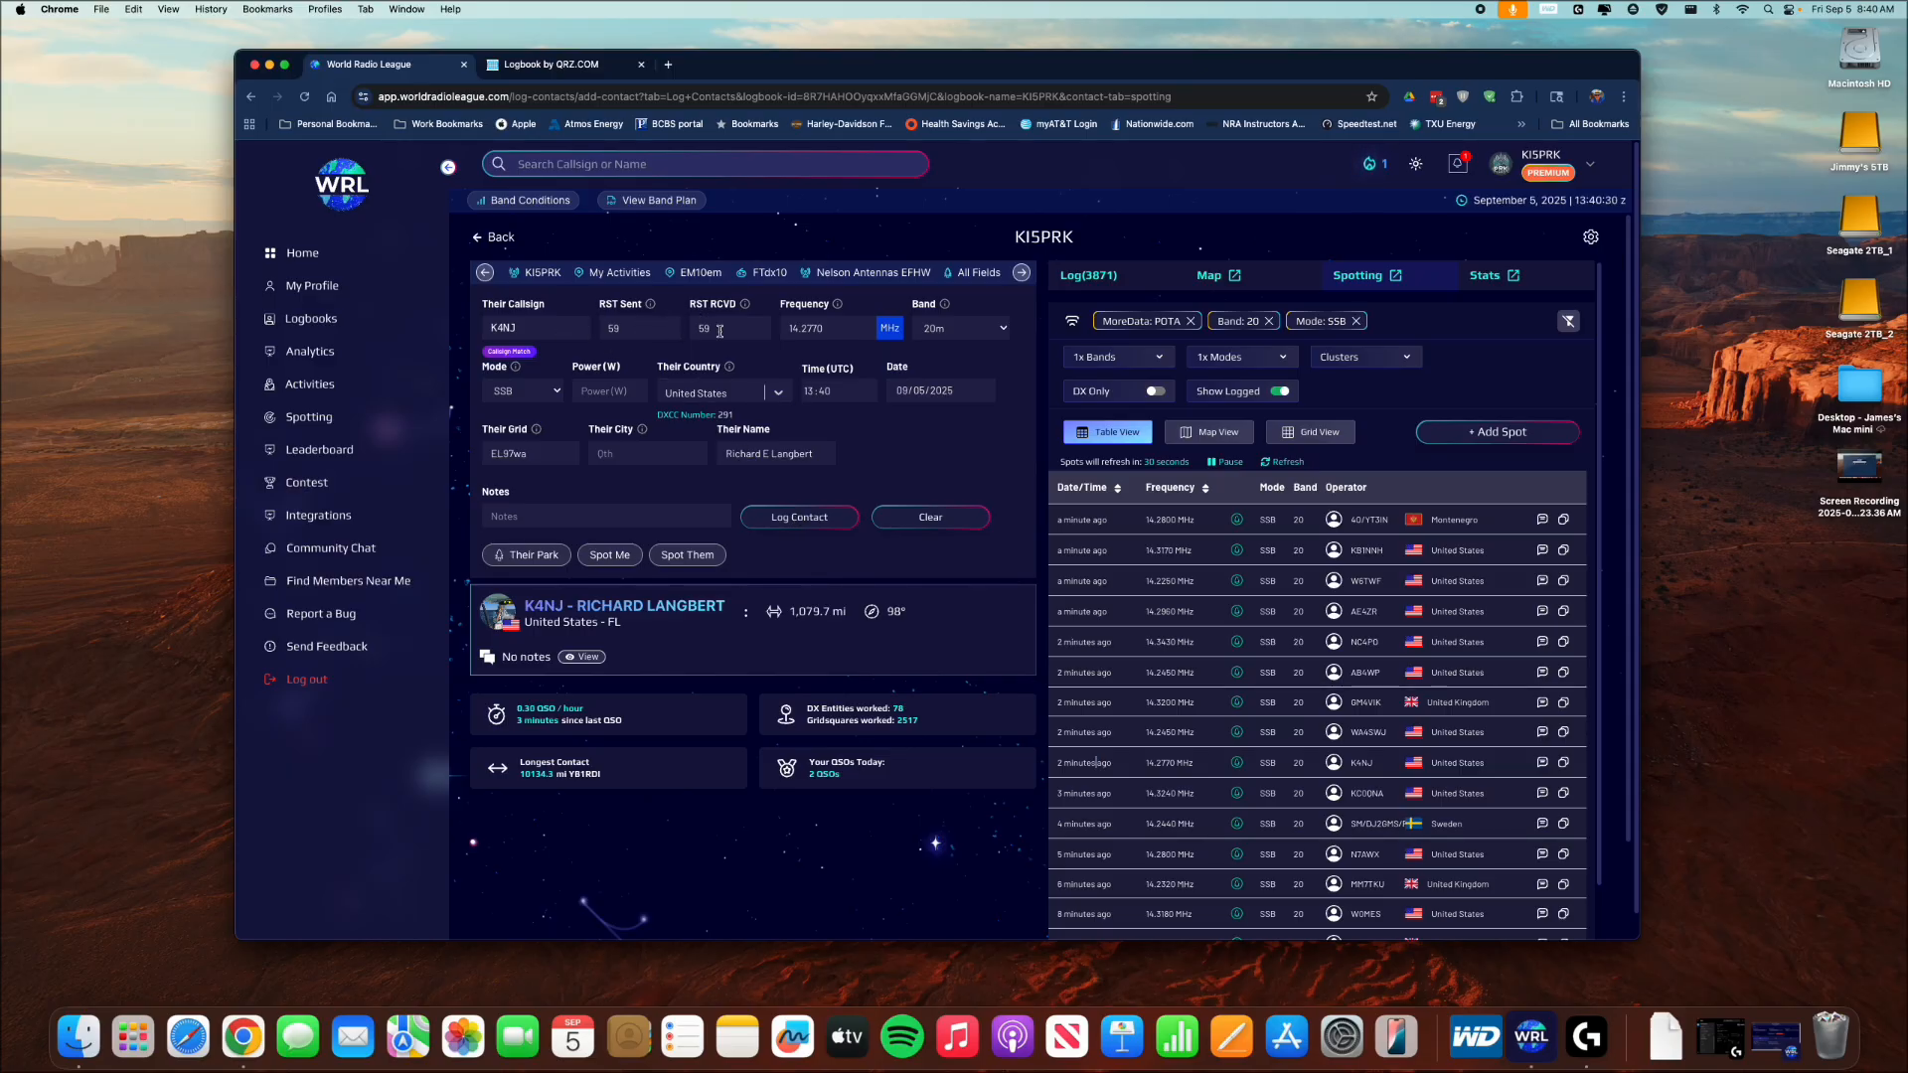
{"action": "left_click", "coordinate": [534, 554]}
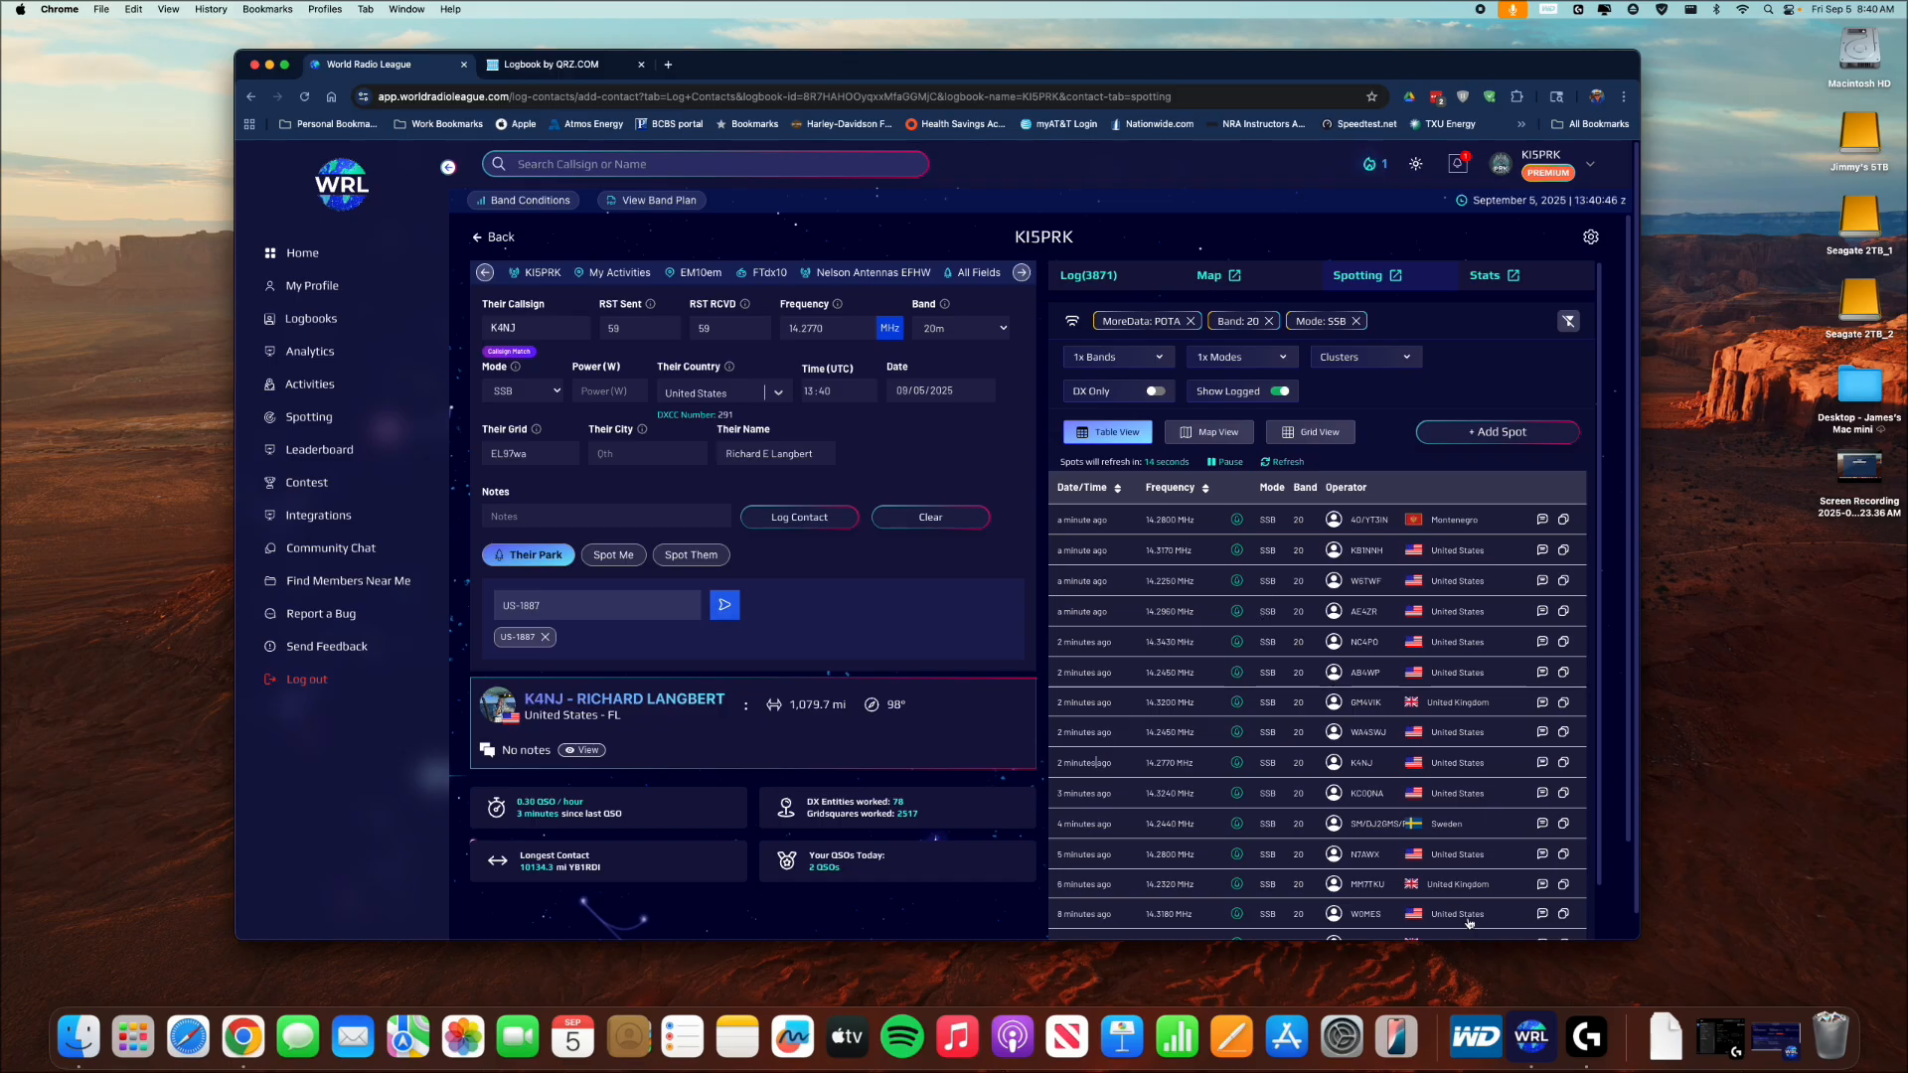
Bring up the WRL CAT Control window to review its radio and logger integration settings, and minimize it again.
{"action": "left_click", "coordinate": [1829, 1024]}
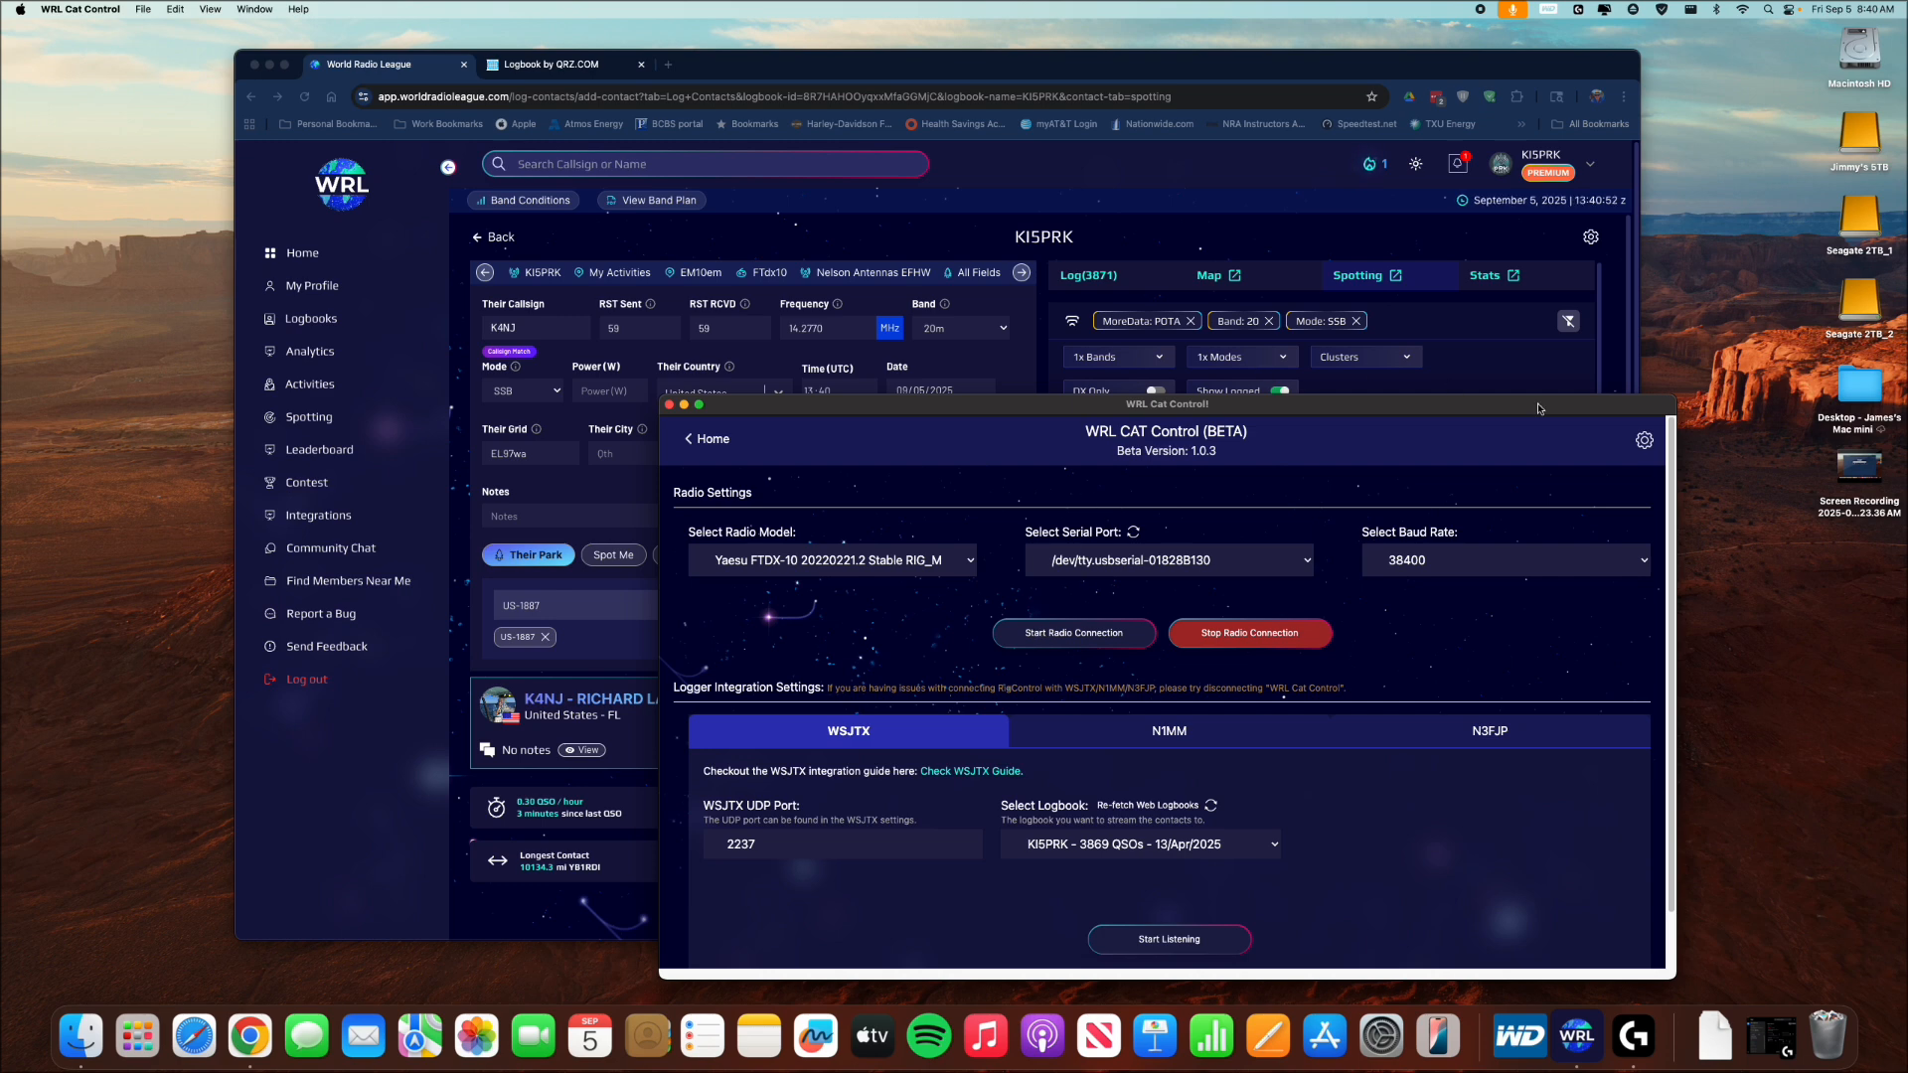
{"action": "left_click", "coordinate": [684, 405]}
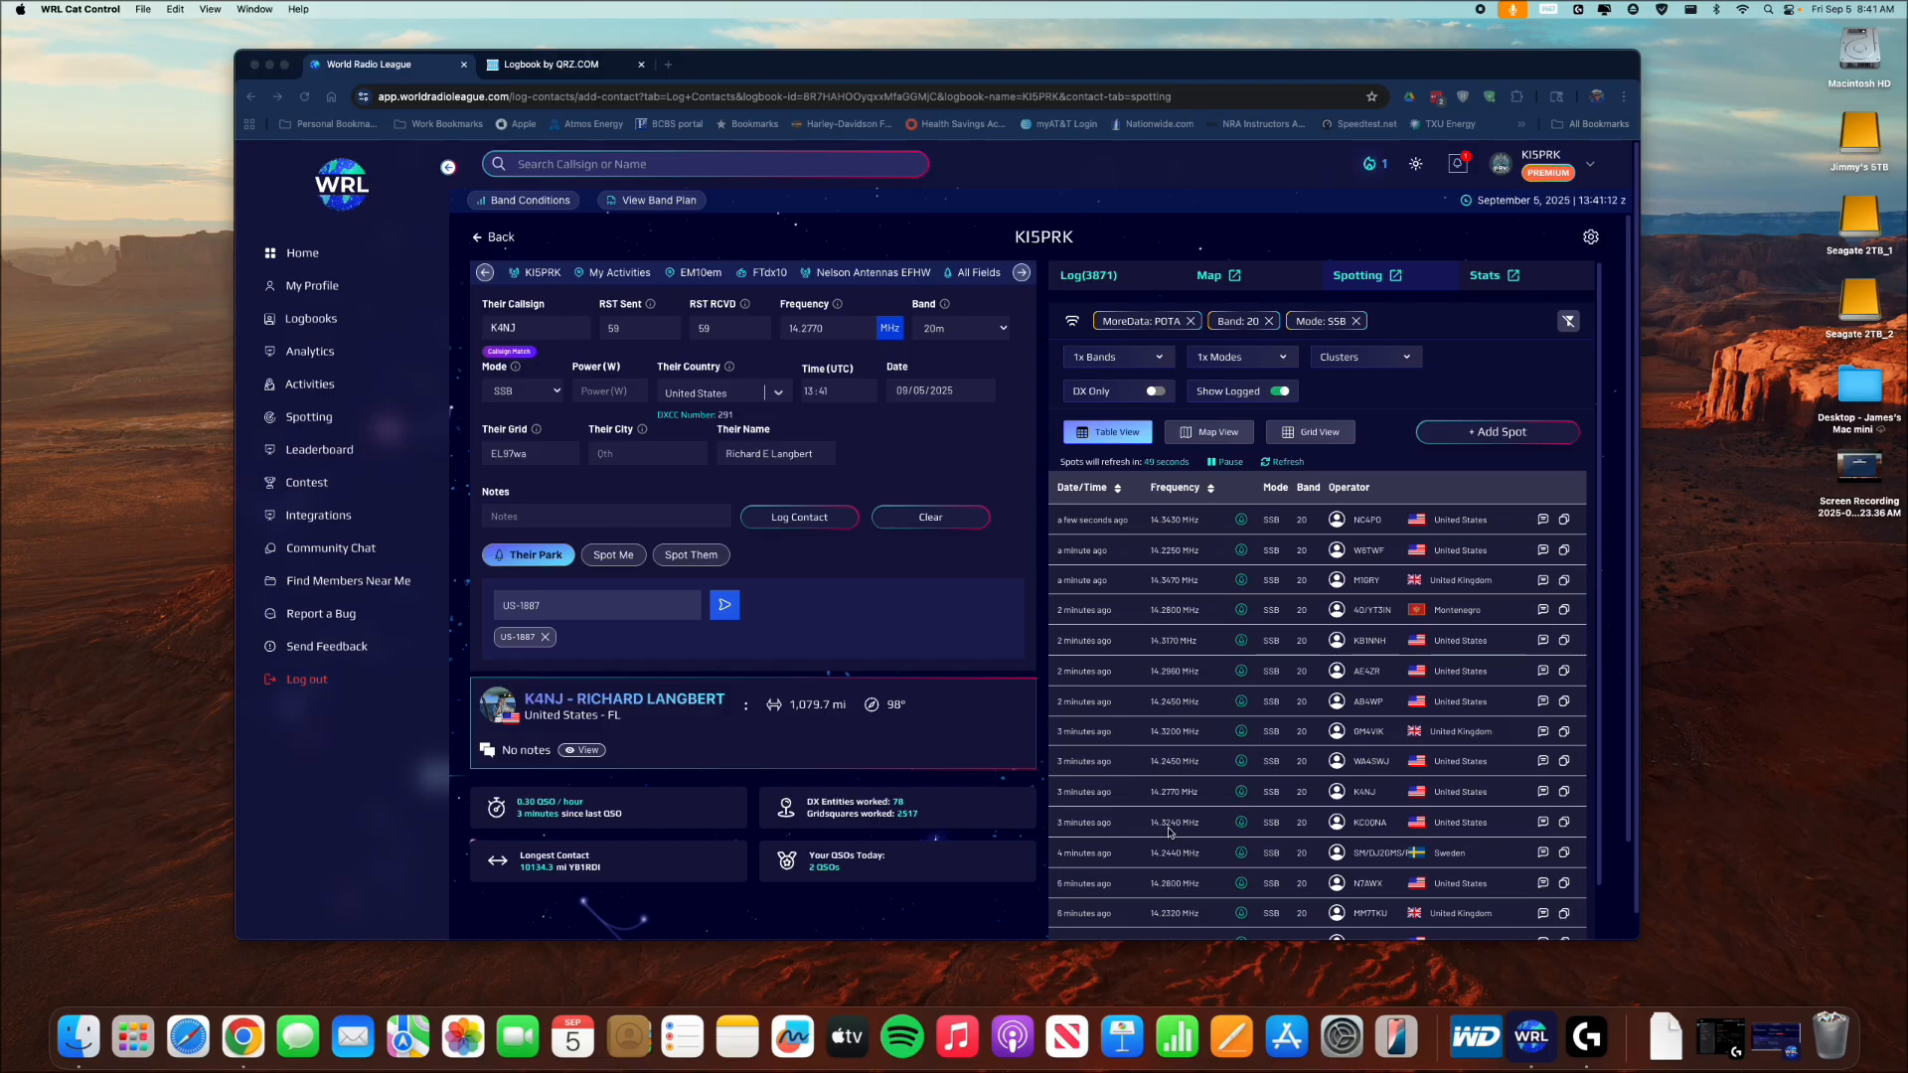
Load the KC0QNA spot at 14.3240 MHz into the contact form and look over the remaining spots.
{"action": "double_click", "coordinate": [1079, 822]}
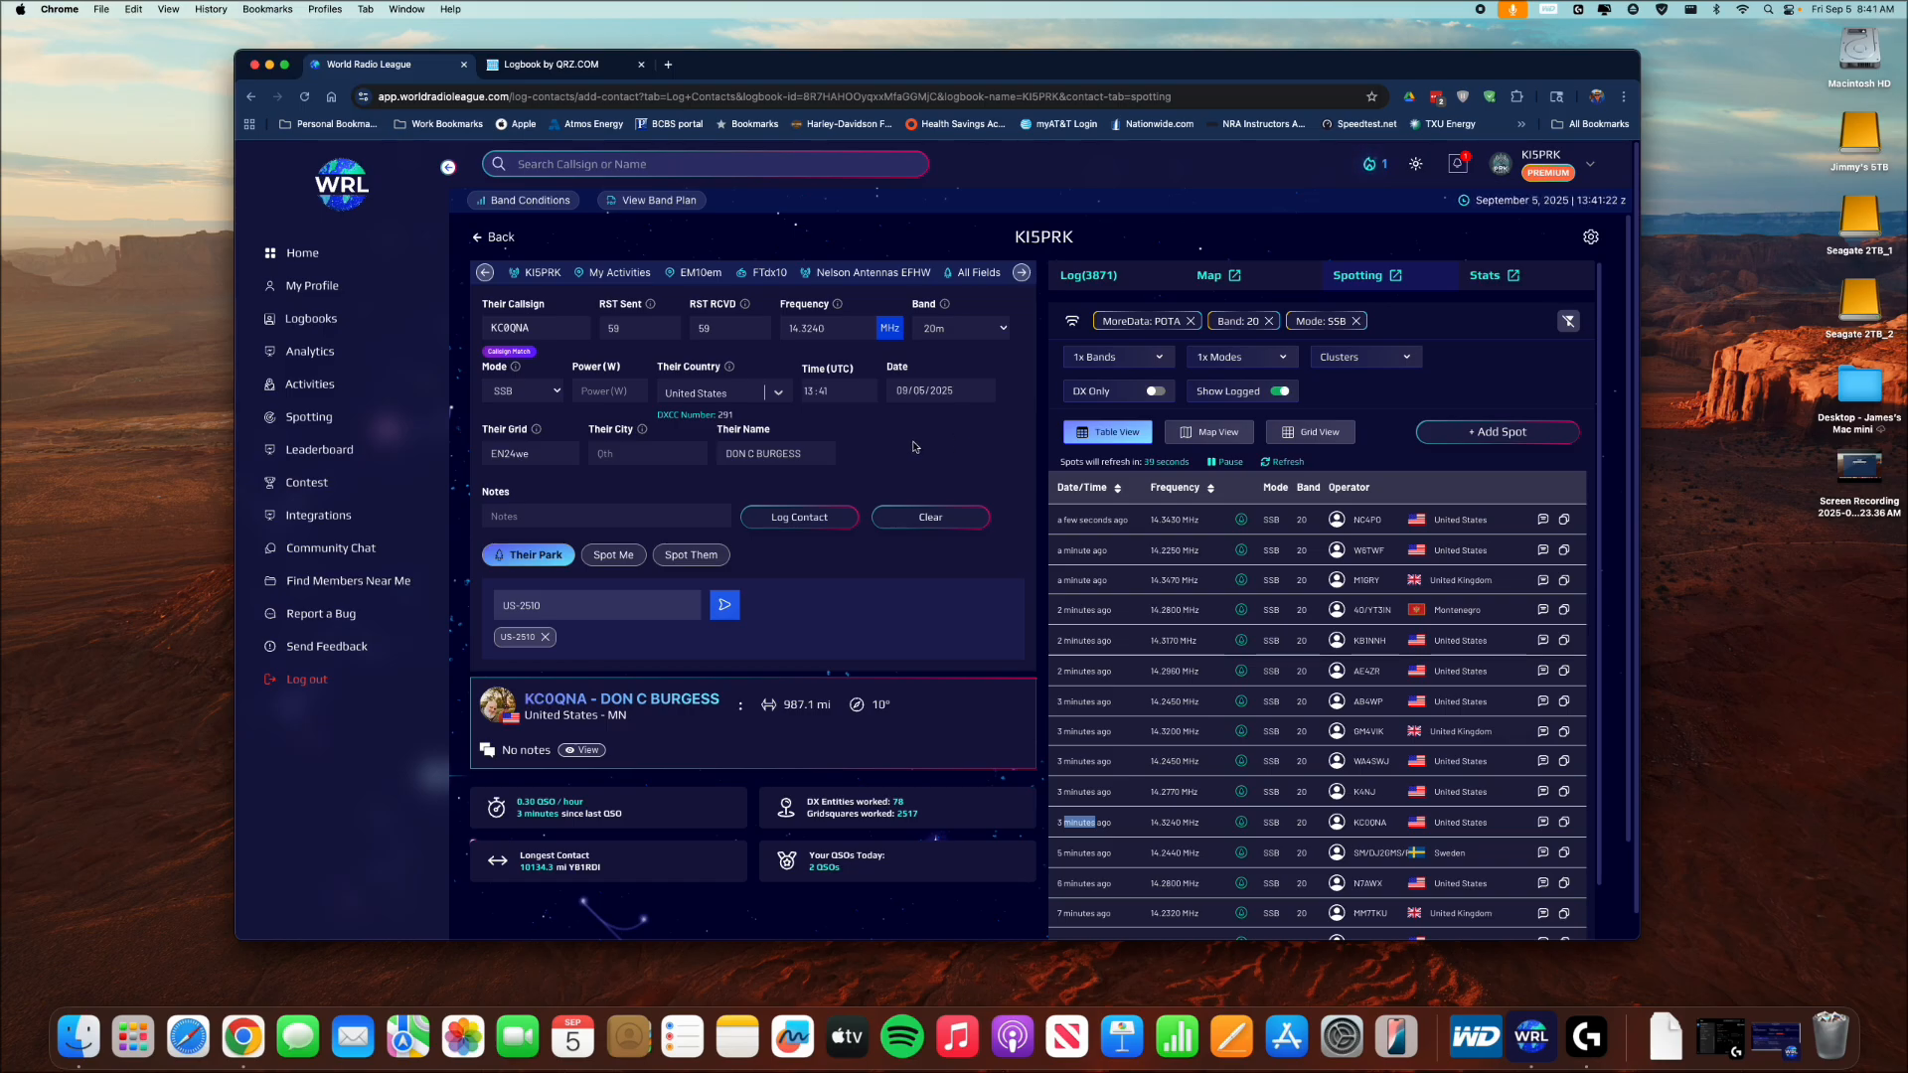
{"action": "scroll", "coordinate": [1297, 709], "scroll_direction": "down", "scroll_amount": 3}
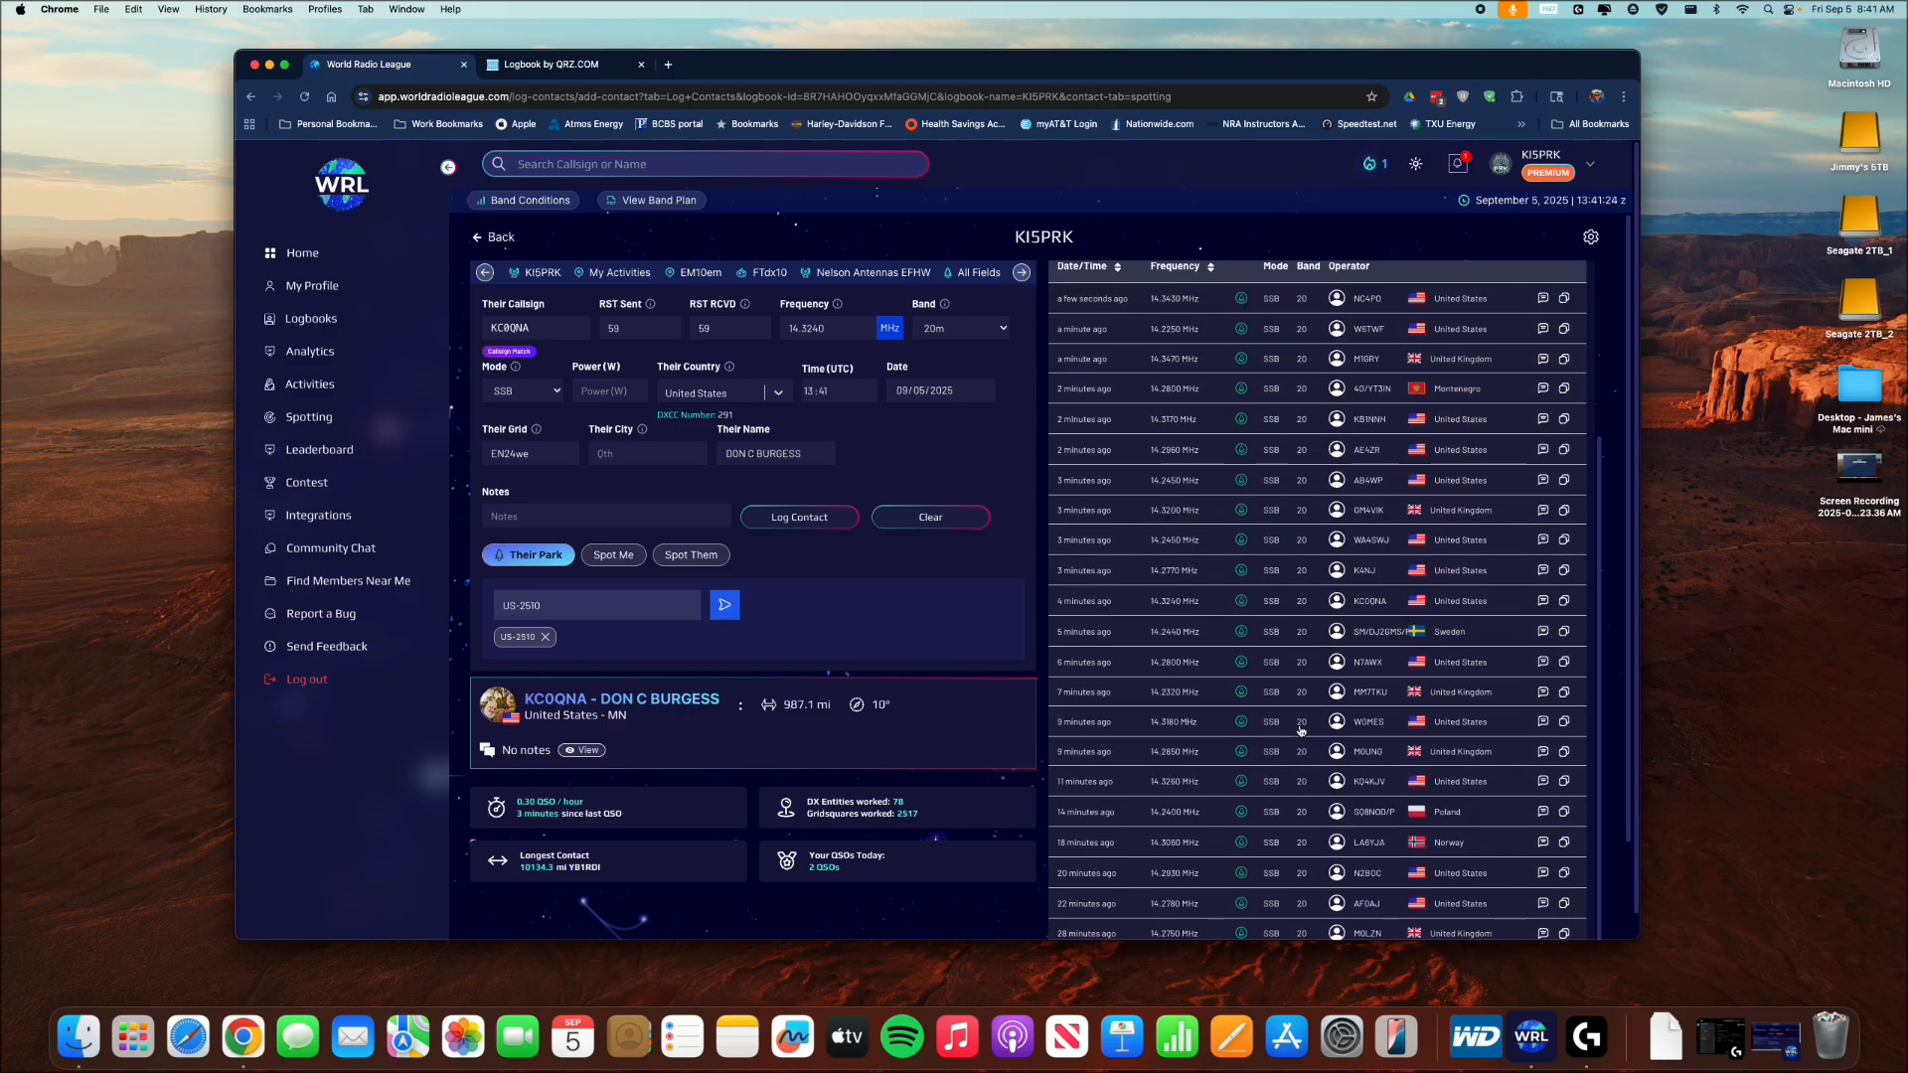
{"action": "scroll", "coordinate": [1292, 739], "scroll_direction": "down", "scroll_amount": 2}
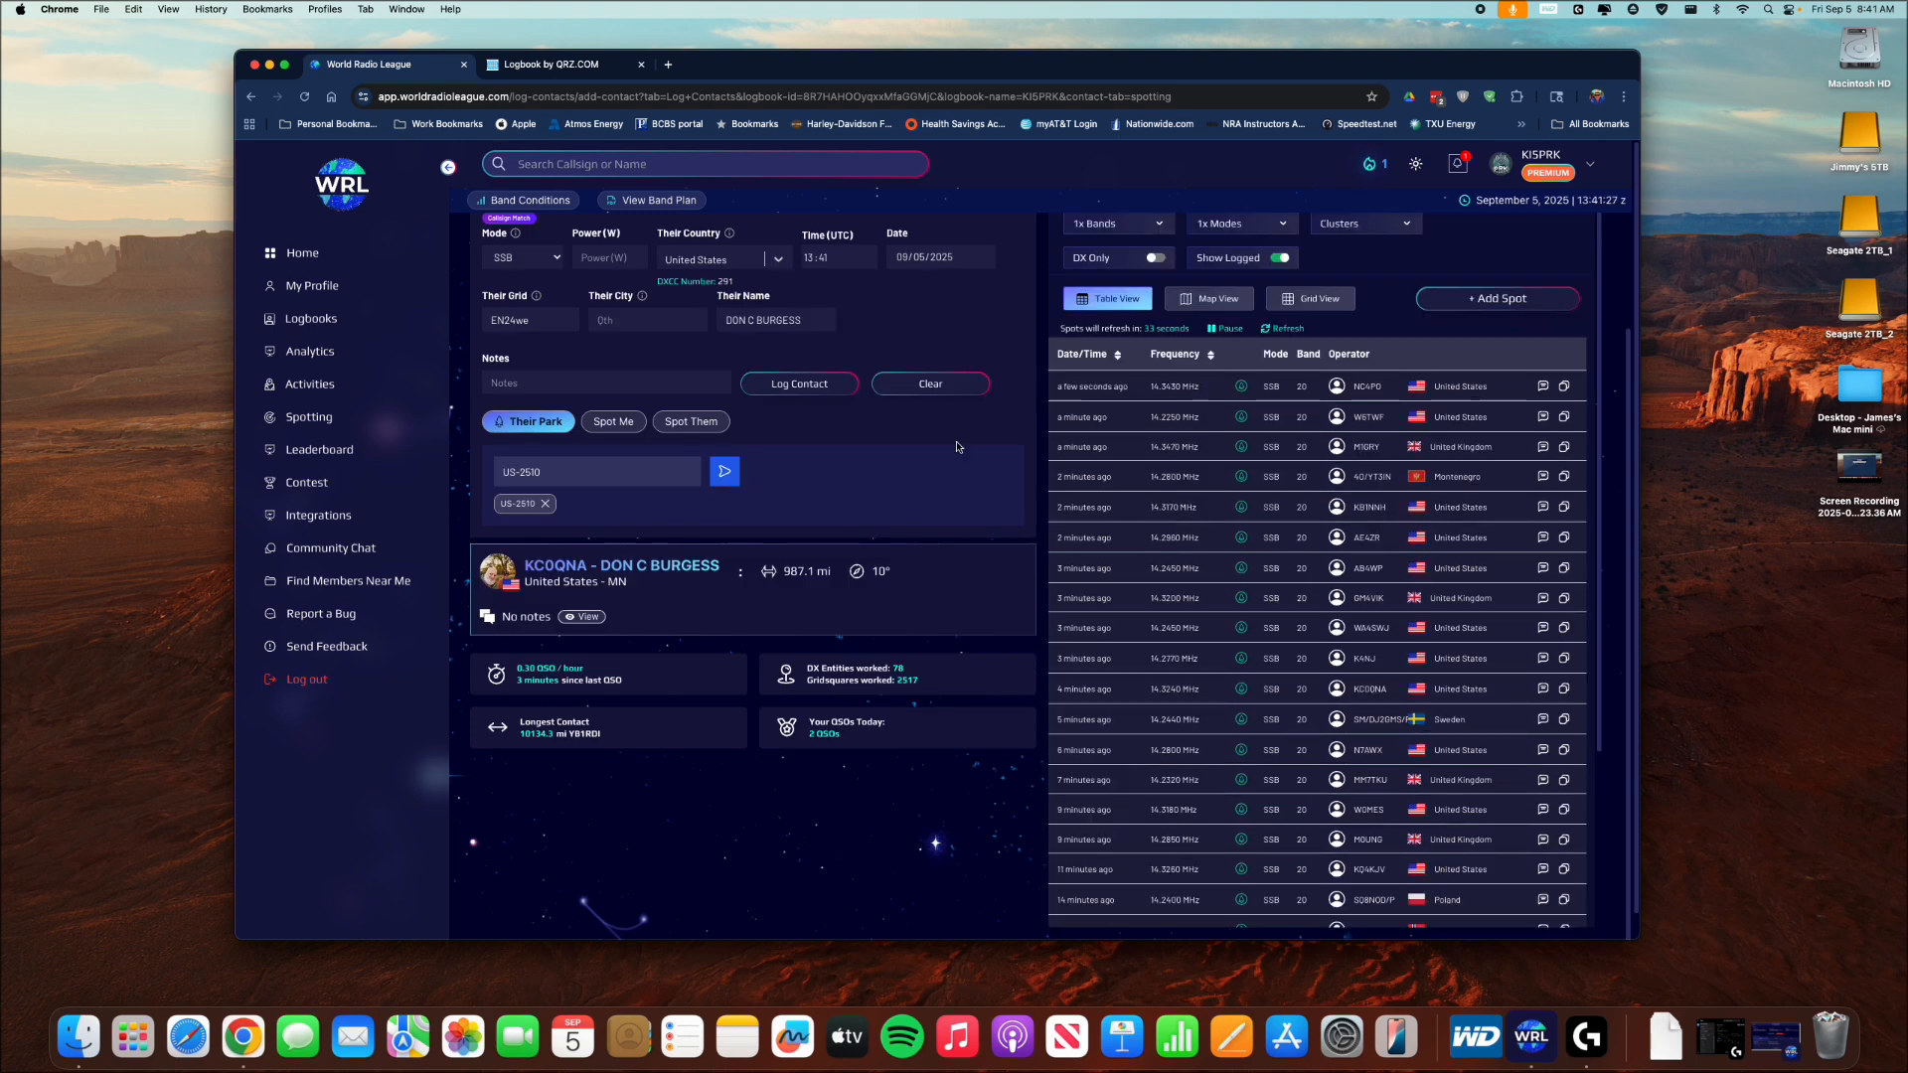
{"action": "scroll", "coordinate": [875, 427], "scroll_direction": "up", "scroll_amount": 2}
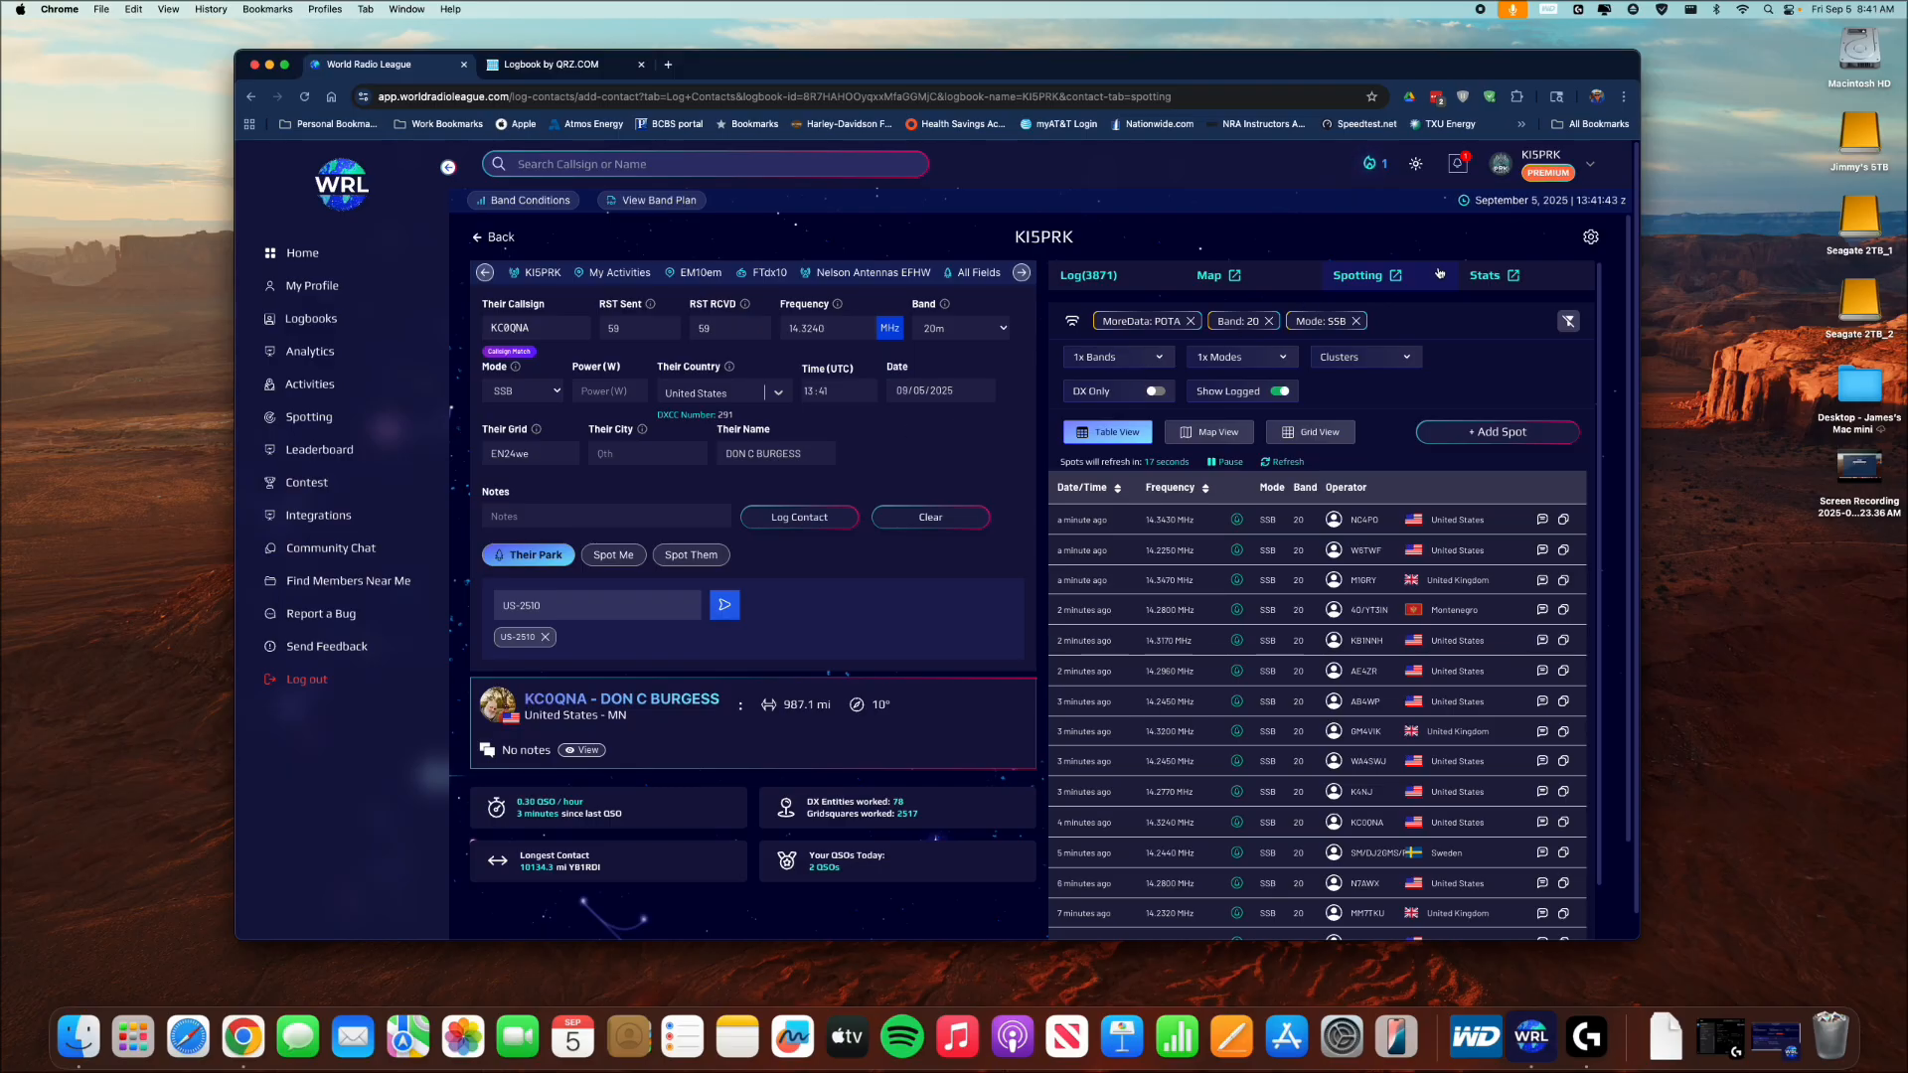
Examine the KI5PRK logbook statistics, from QSO rate, bands and modes to DX entities, longest contact and states.
{"action": "left_click", "coordinate": [1481, 276]}
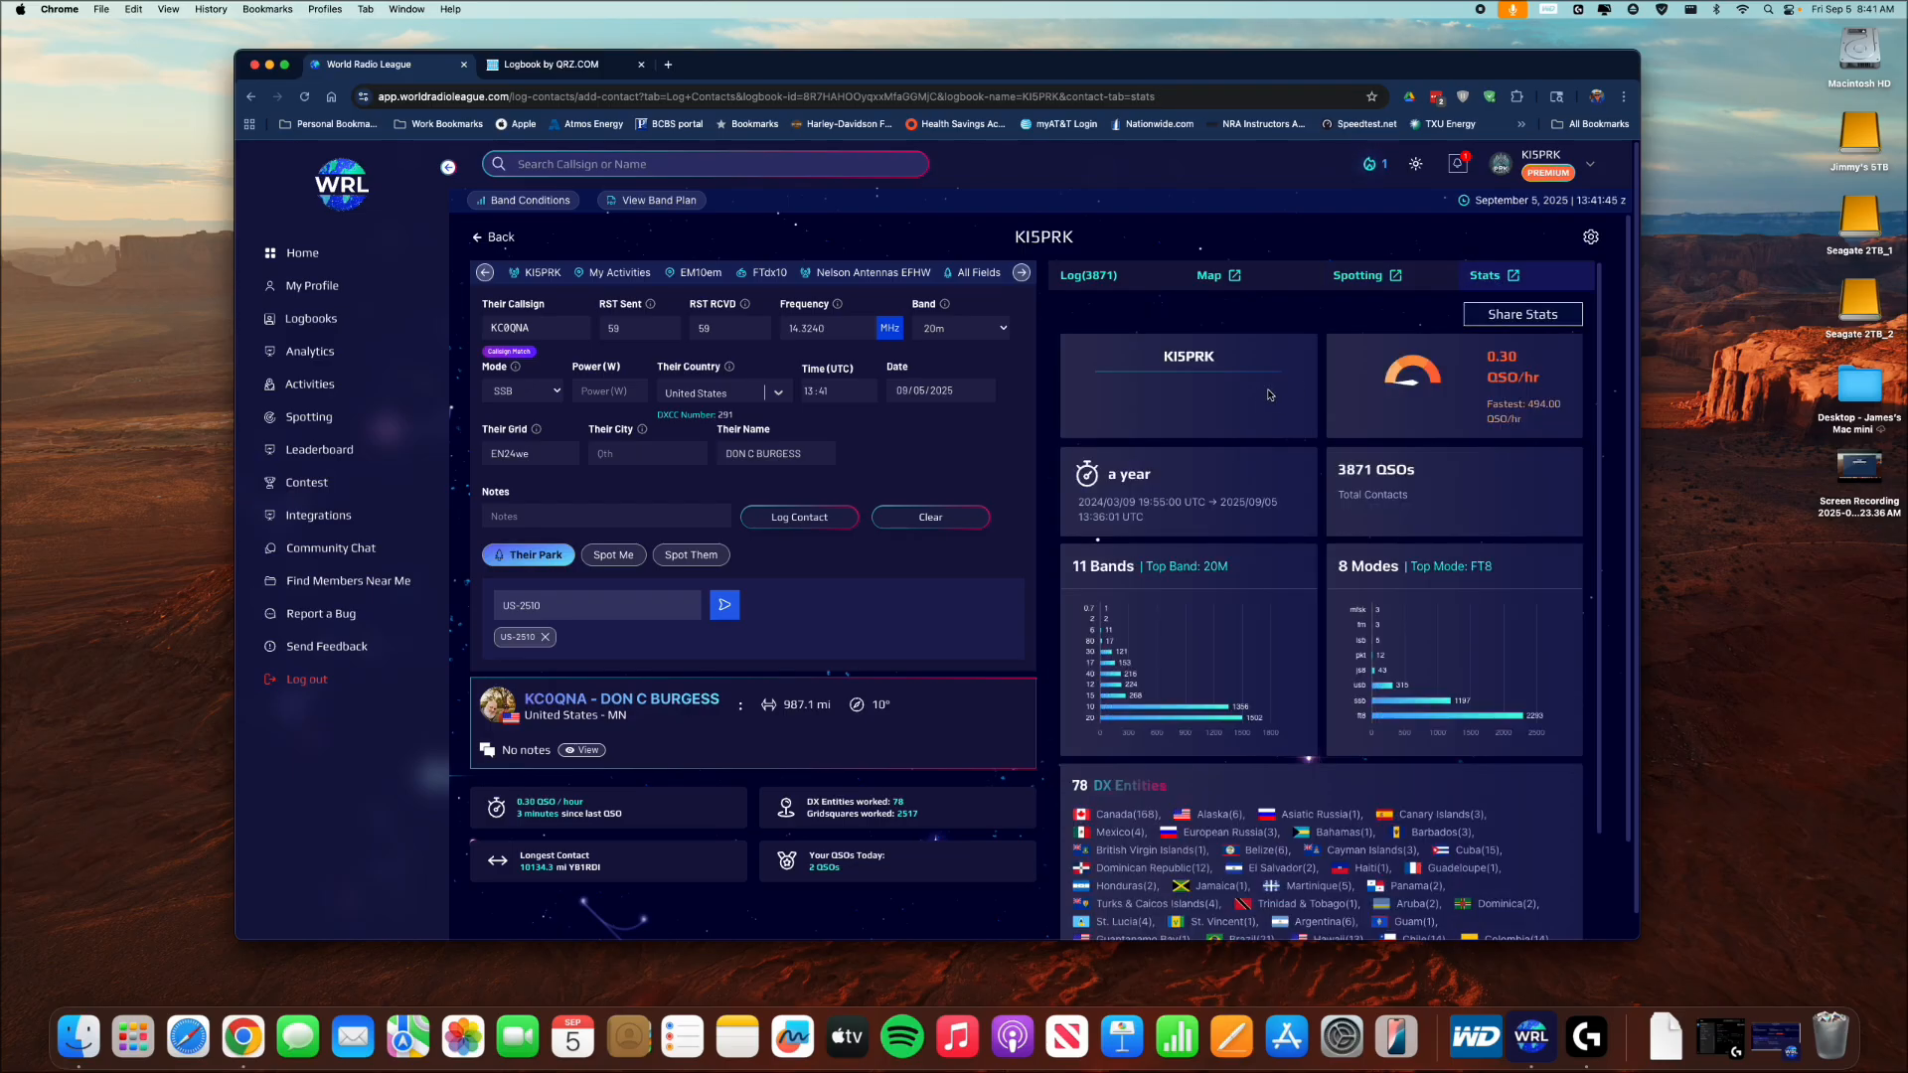
{"action": "scroll", "coordinate": [1249, 739], "scroll_direction": "down", "scroll_amount": 2}
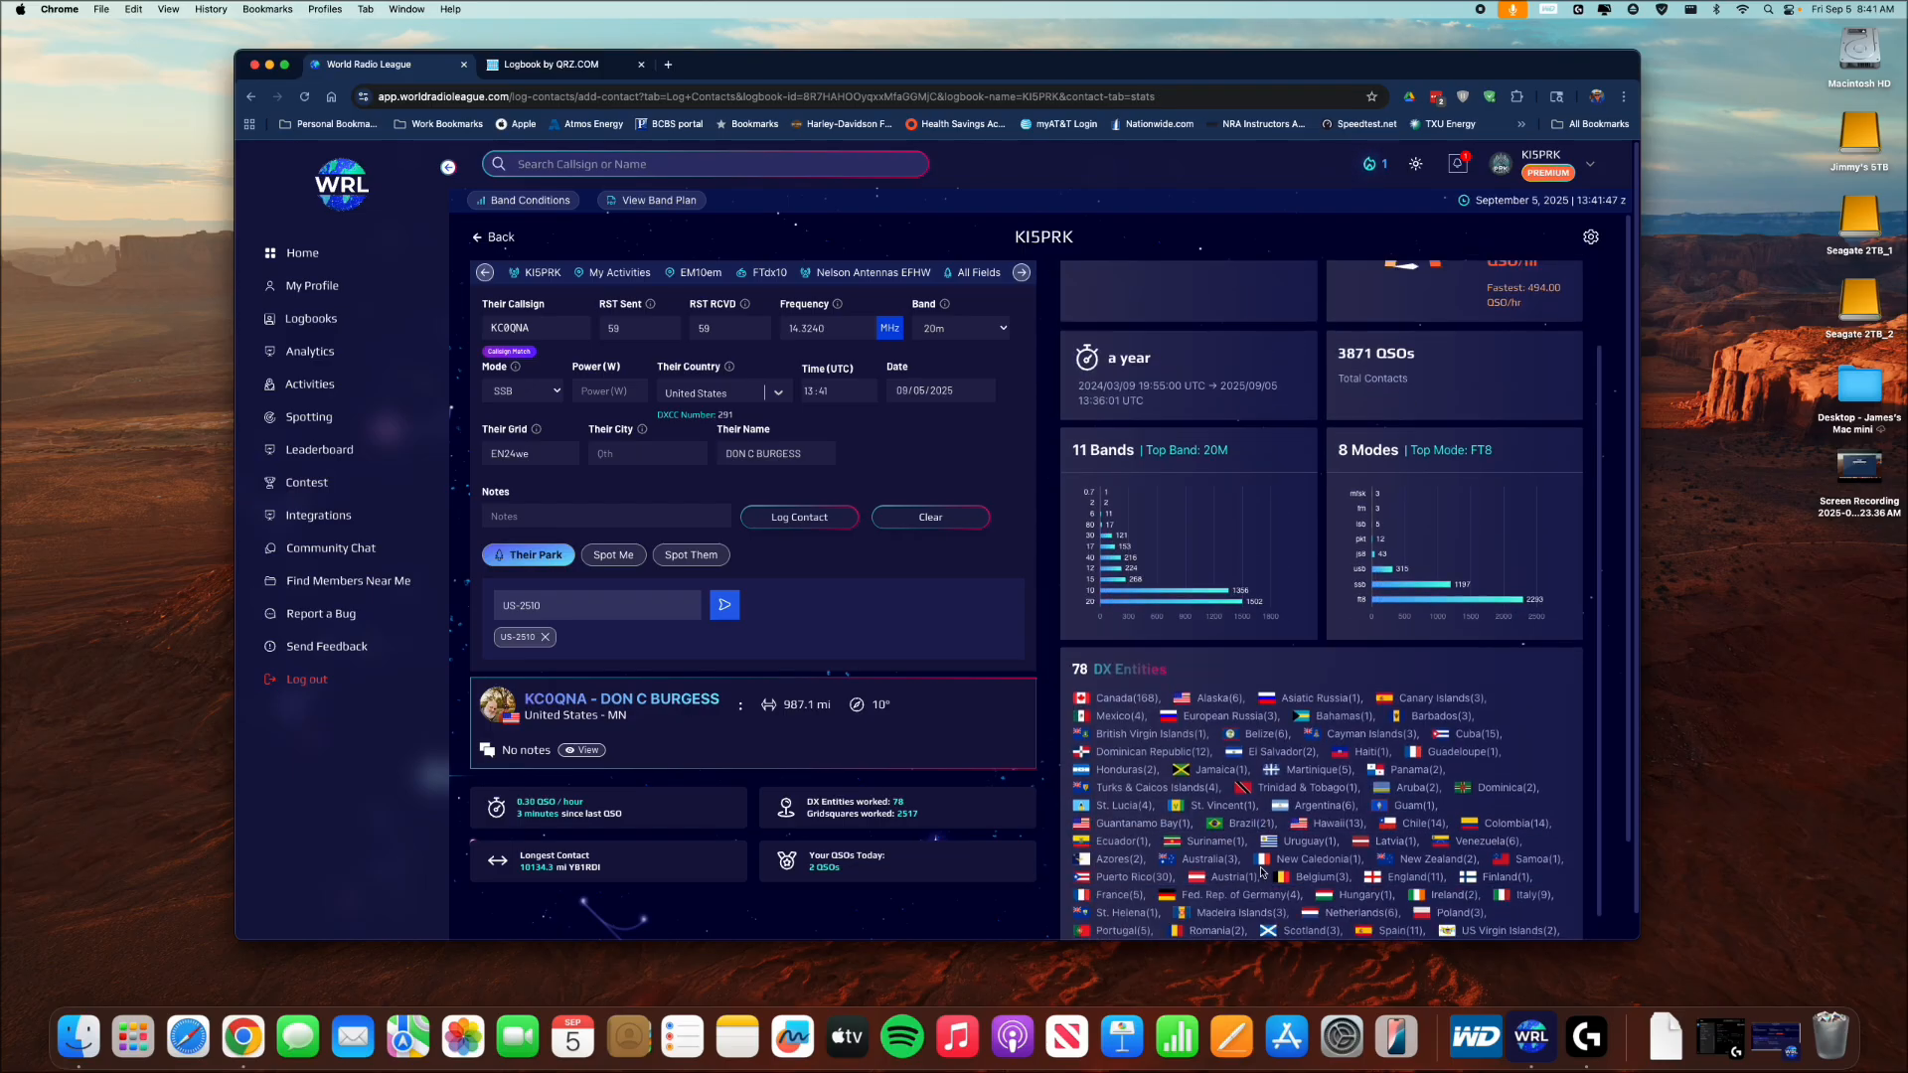
{"action": "scroll", "coordinate": [1175, 677], "scroll_direction": "down", "scroll_amount": 5}
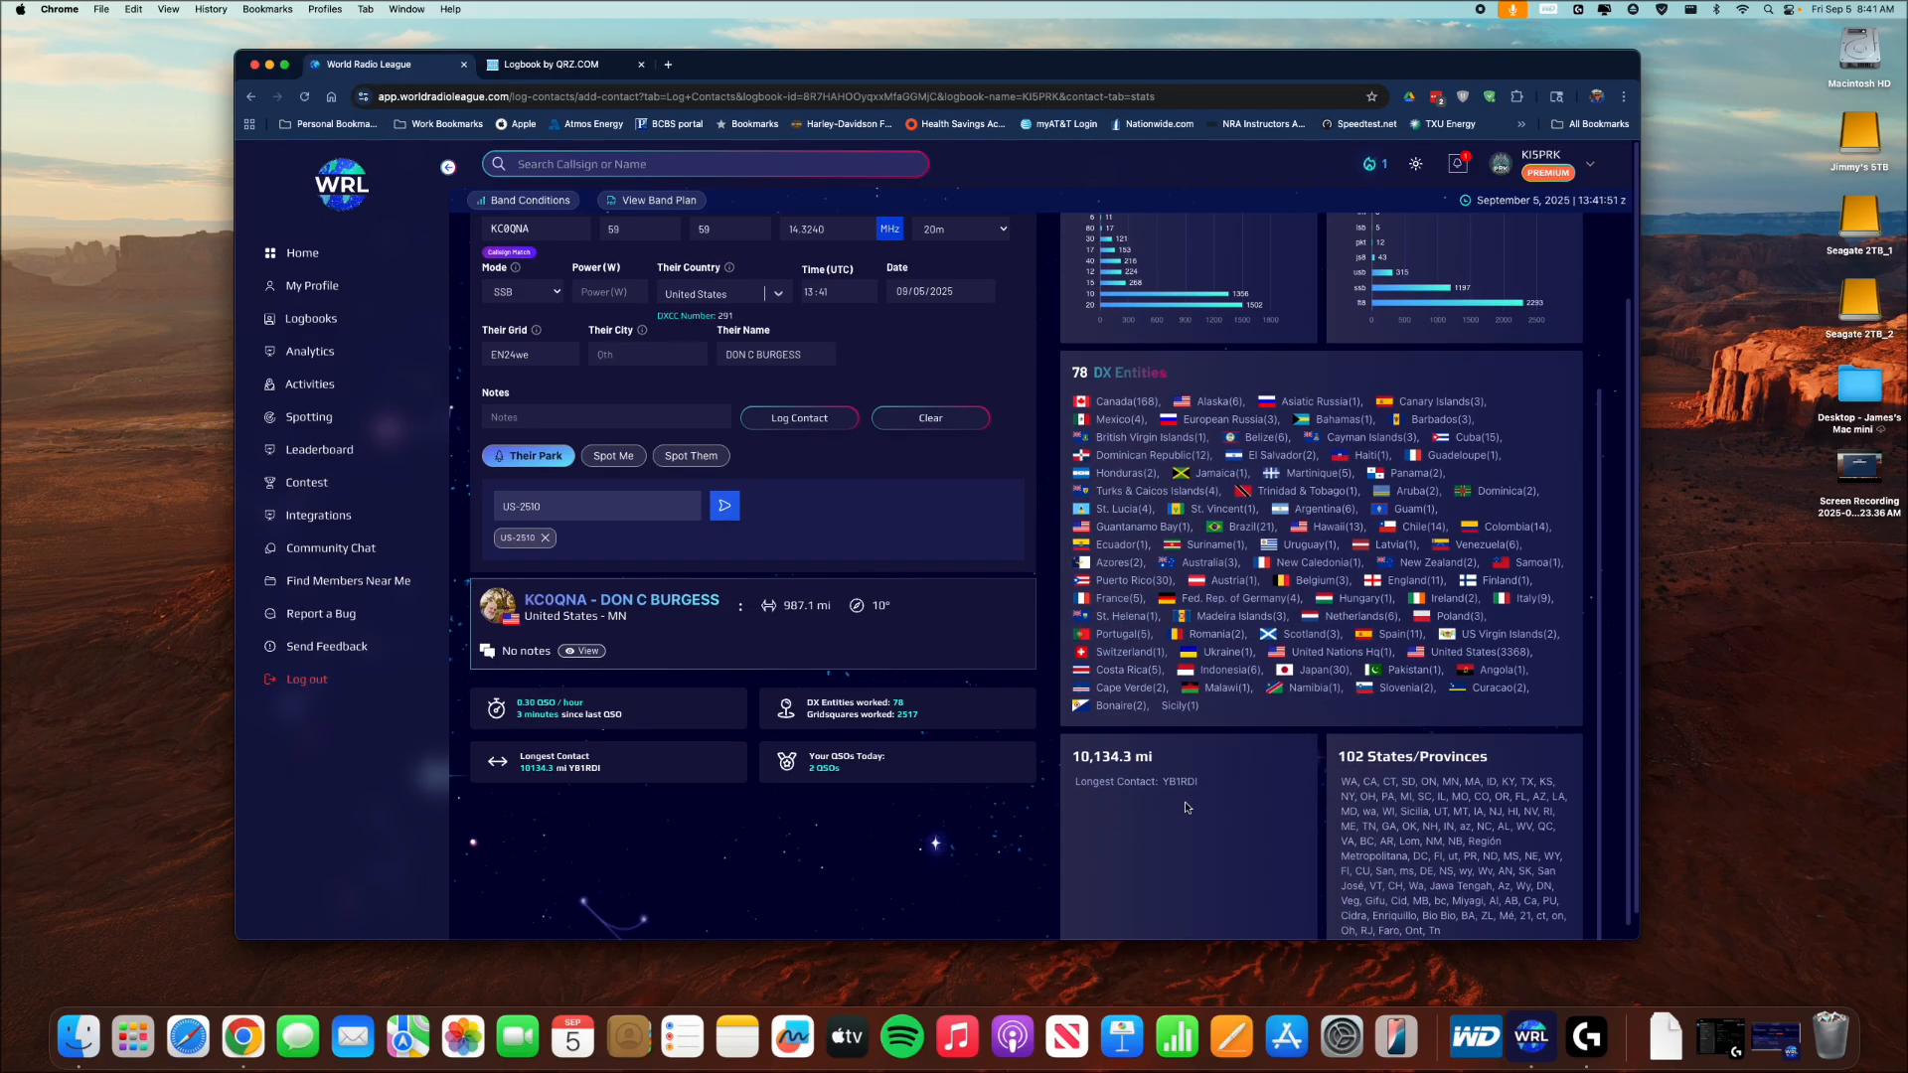
{"action": "scroll", "coordinate": [1203, 799], "scroll_direction": "down", "scroll_amount": 1}
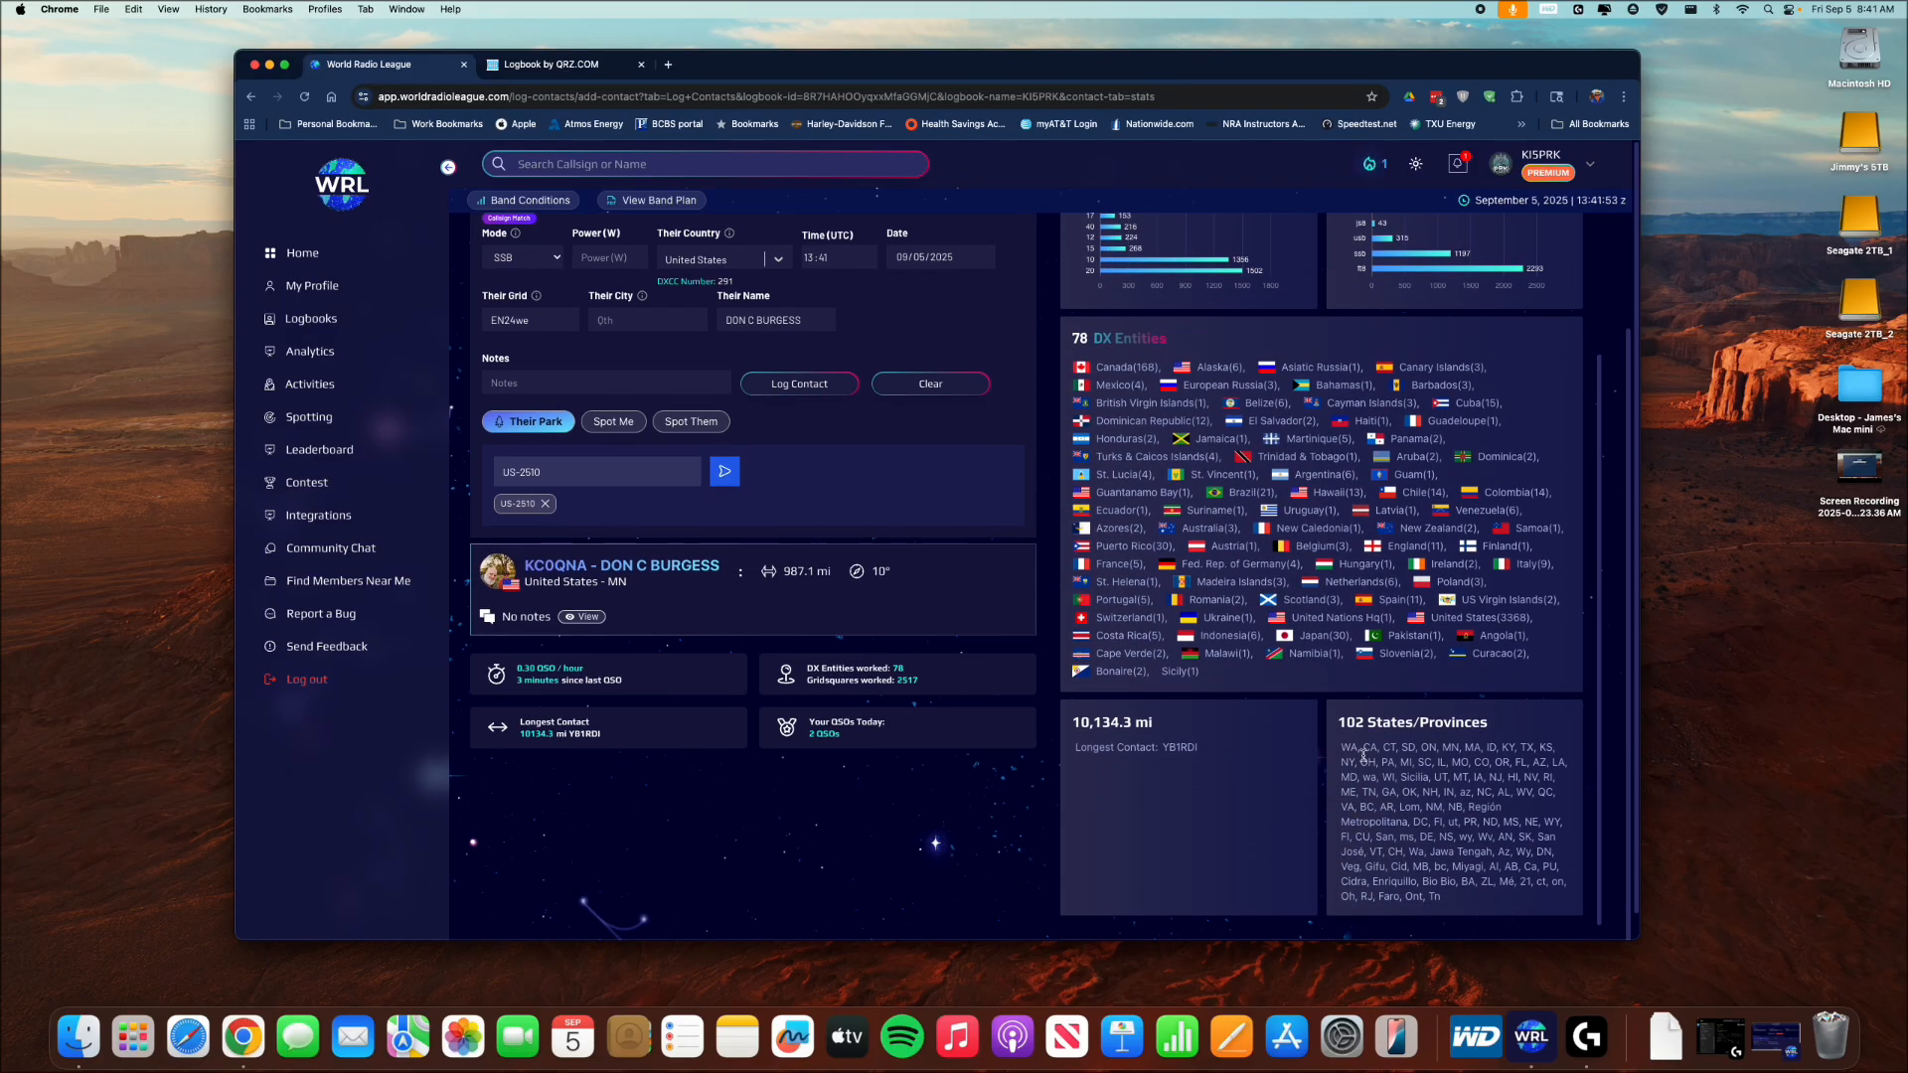
{"action": "scroll", "coordinate": [1365, 766], "scroll_direction": "up", "scroll_amount": 3}
{"action": "scroll", "coordinate": [1332, 432], "scroll_direction": "up", "scroll_amount": 2}
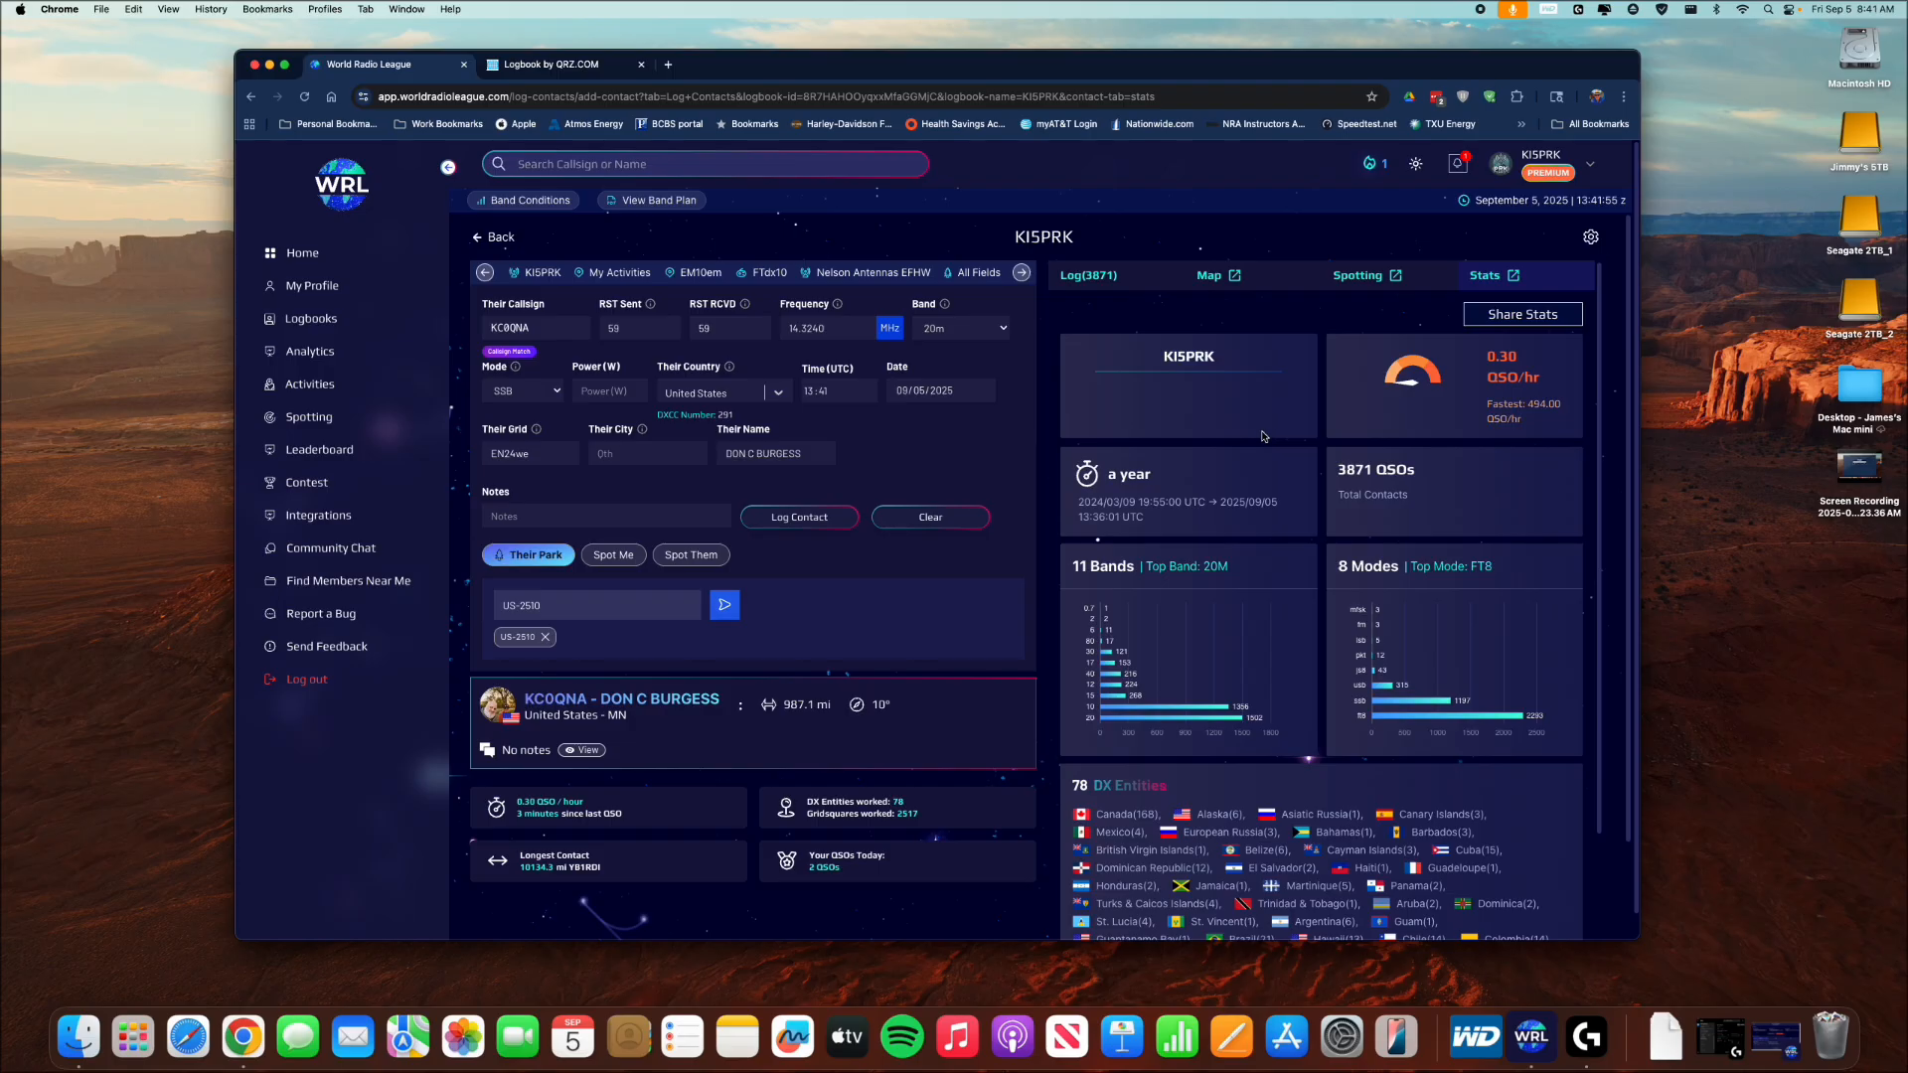
{"action": "left_click", "coordinate": [1090, 277]}
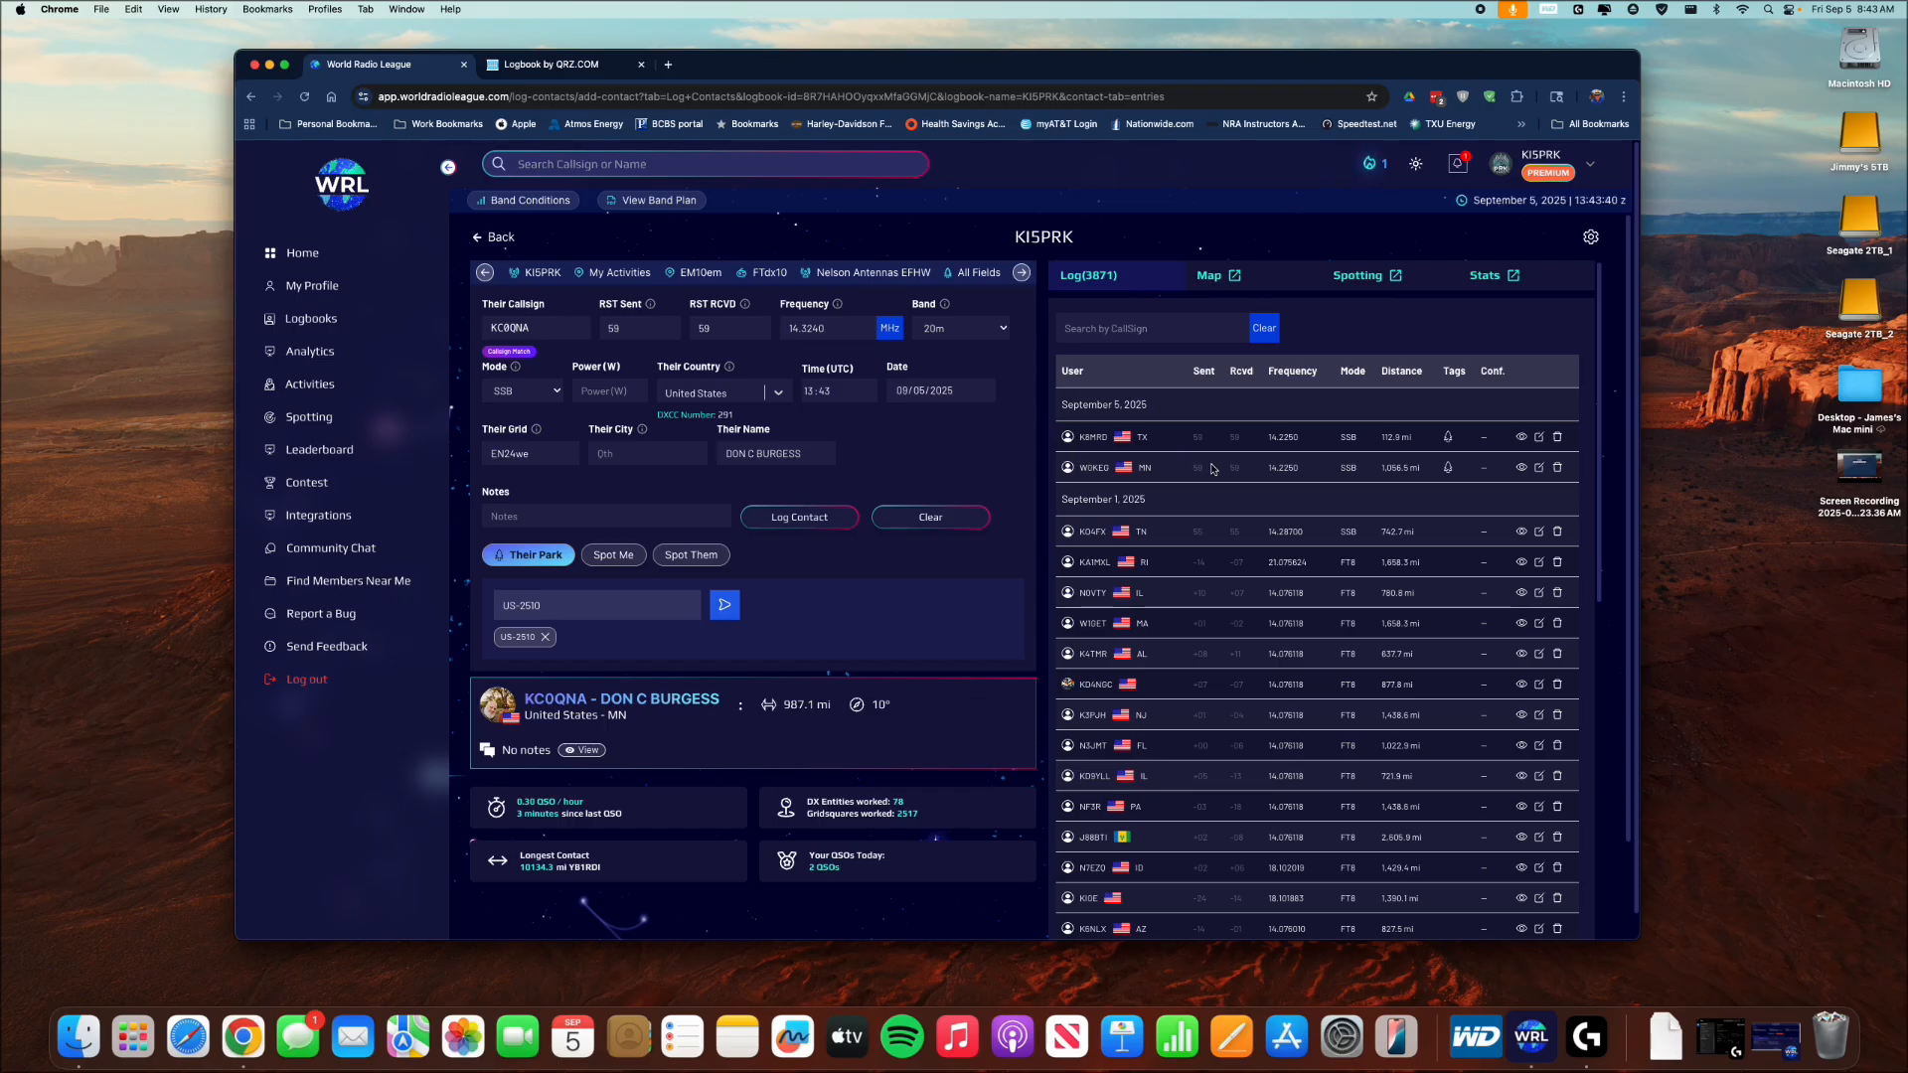
{"action": "left_click", "coordinate": [1557, 467]}
{"action": "left_click", "coordinate": [1061, 562]}
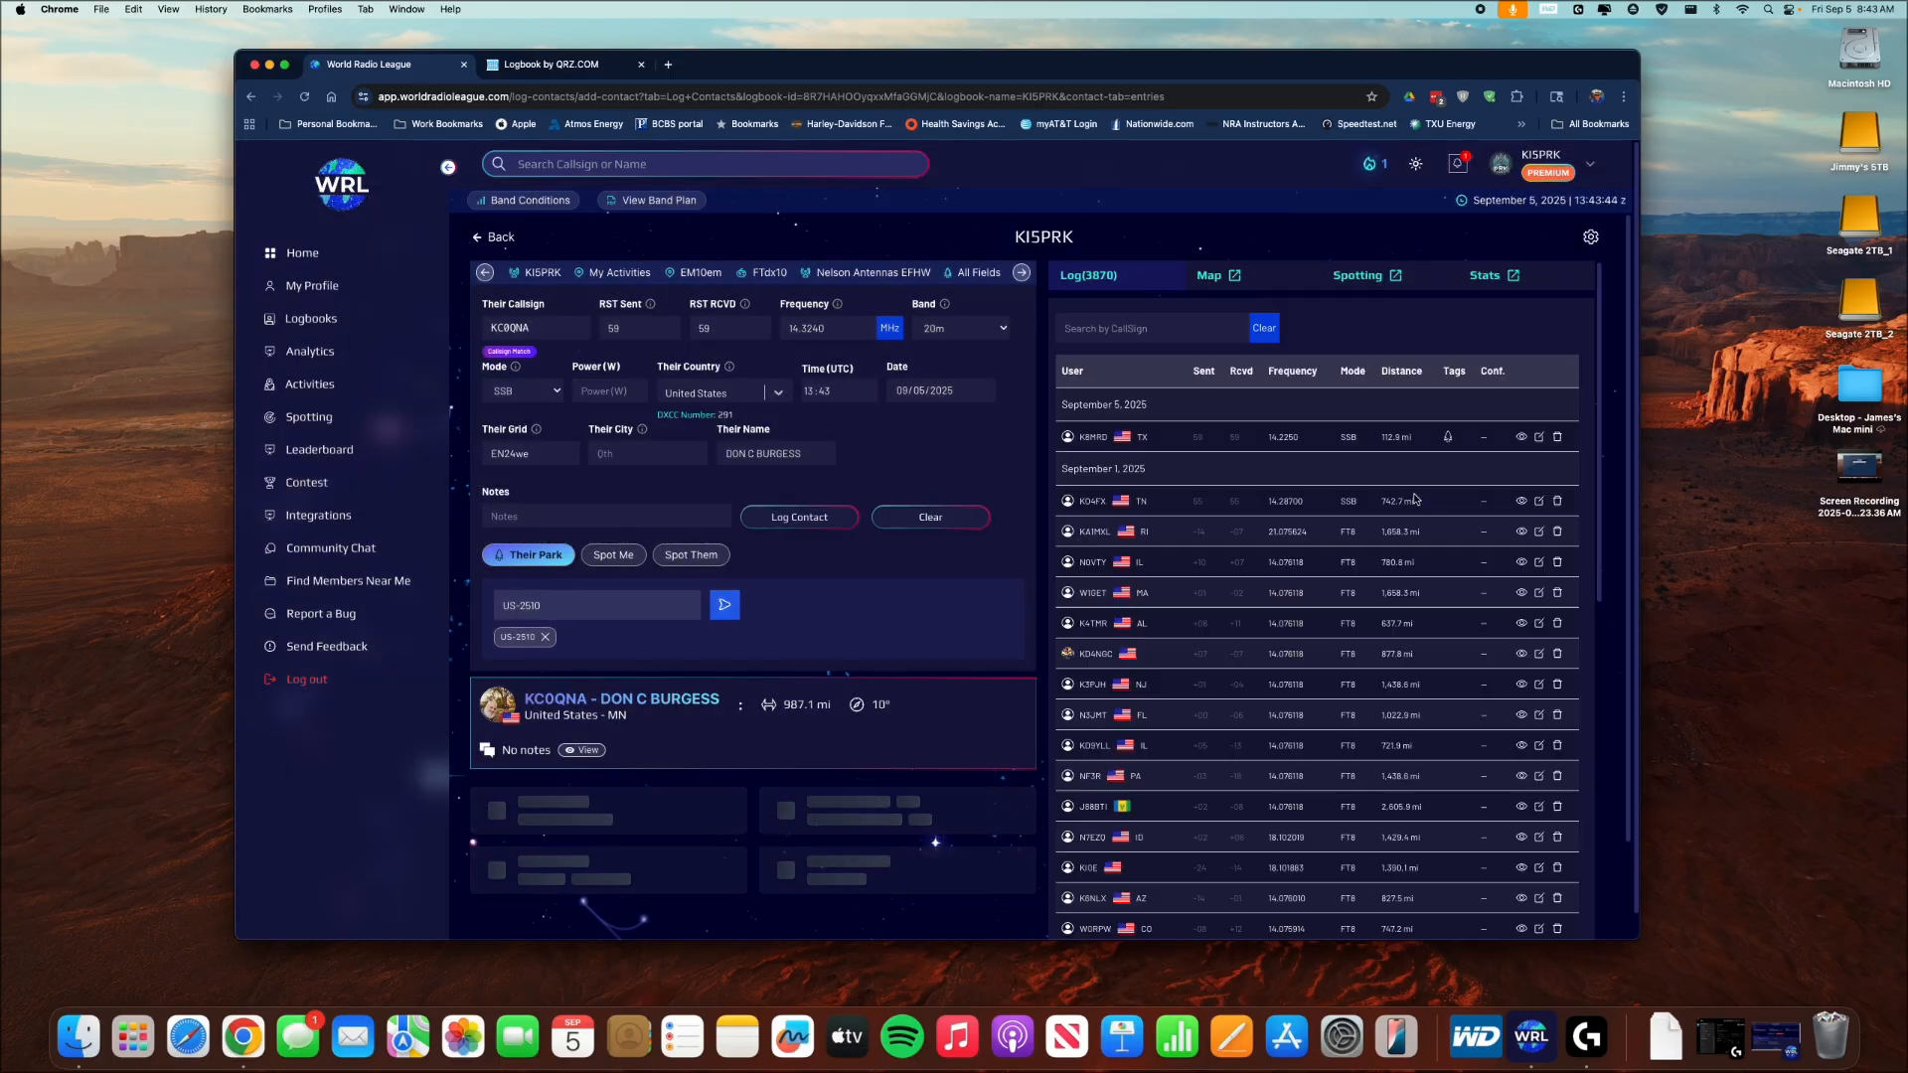
{"action": "left_click", "coordinate": [1560, 437]}
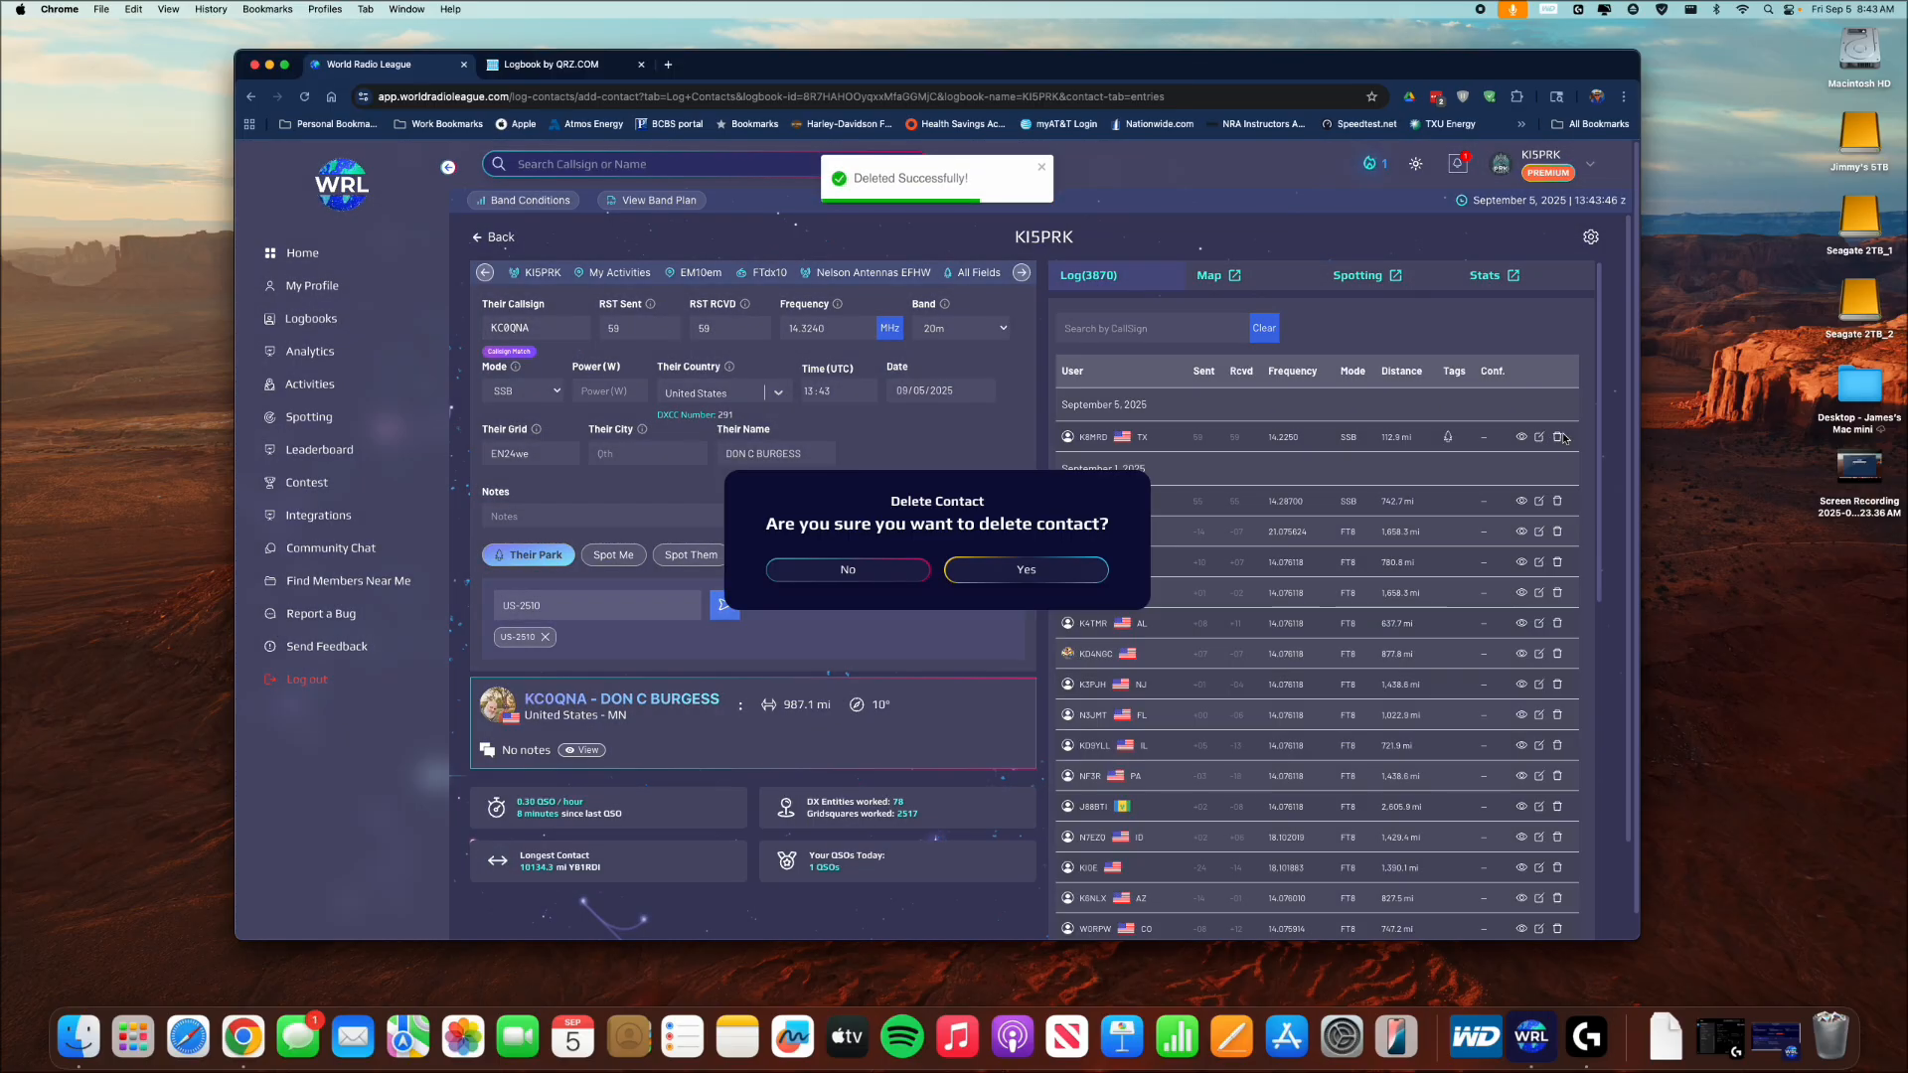
{"action": "left_click", "coordinate": [1064, 571]}
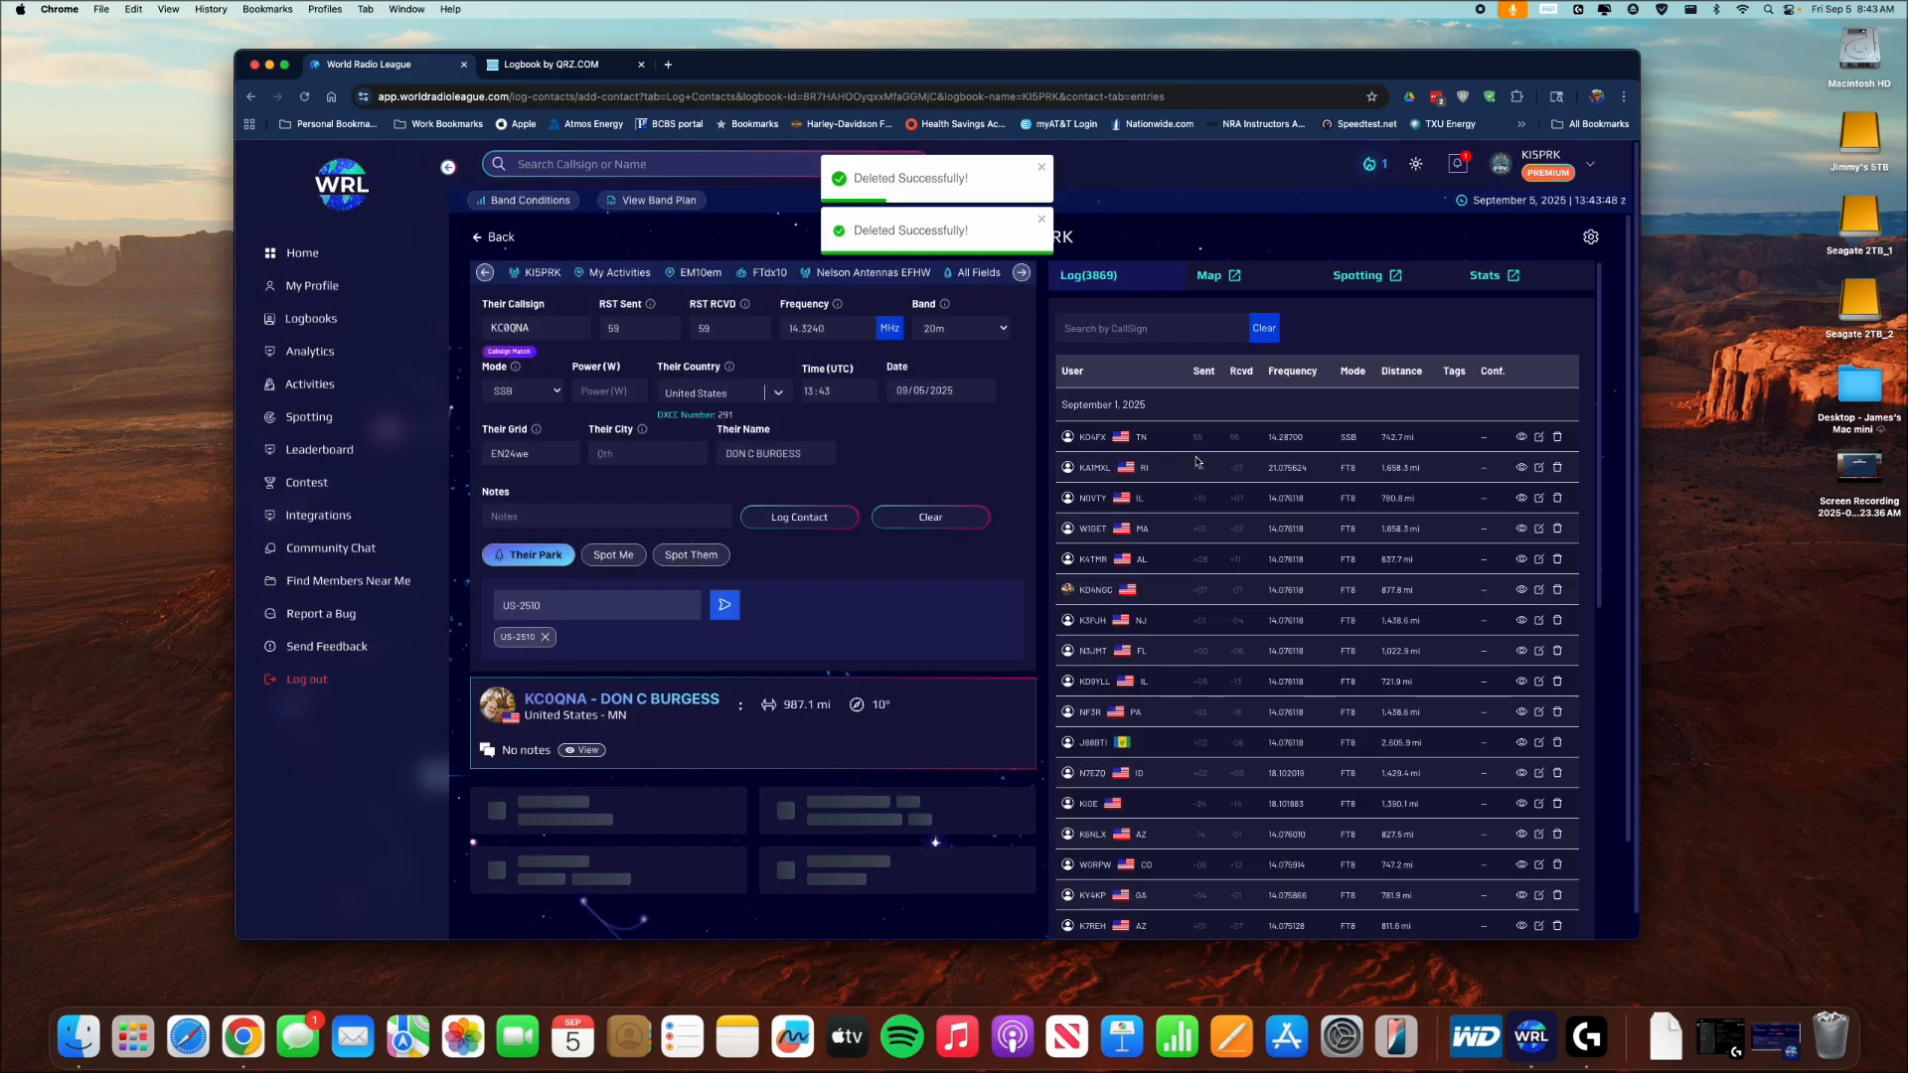
{"action": "left_click", "coordinate": [541, 69]}
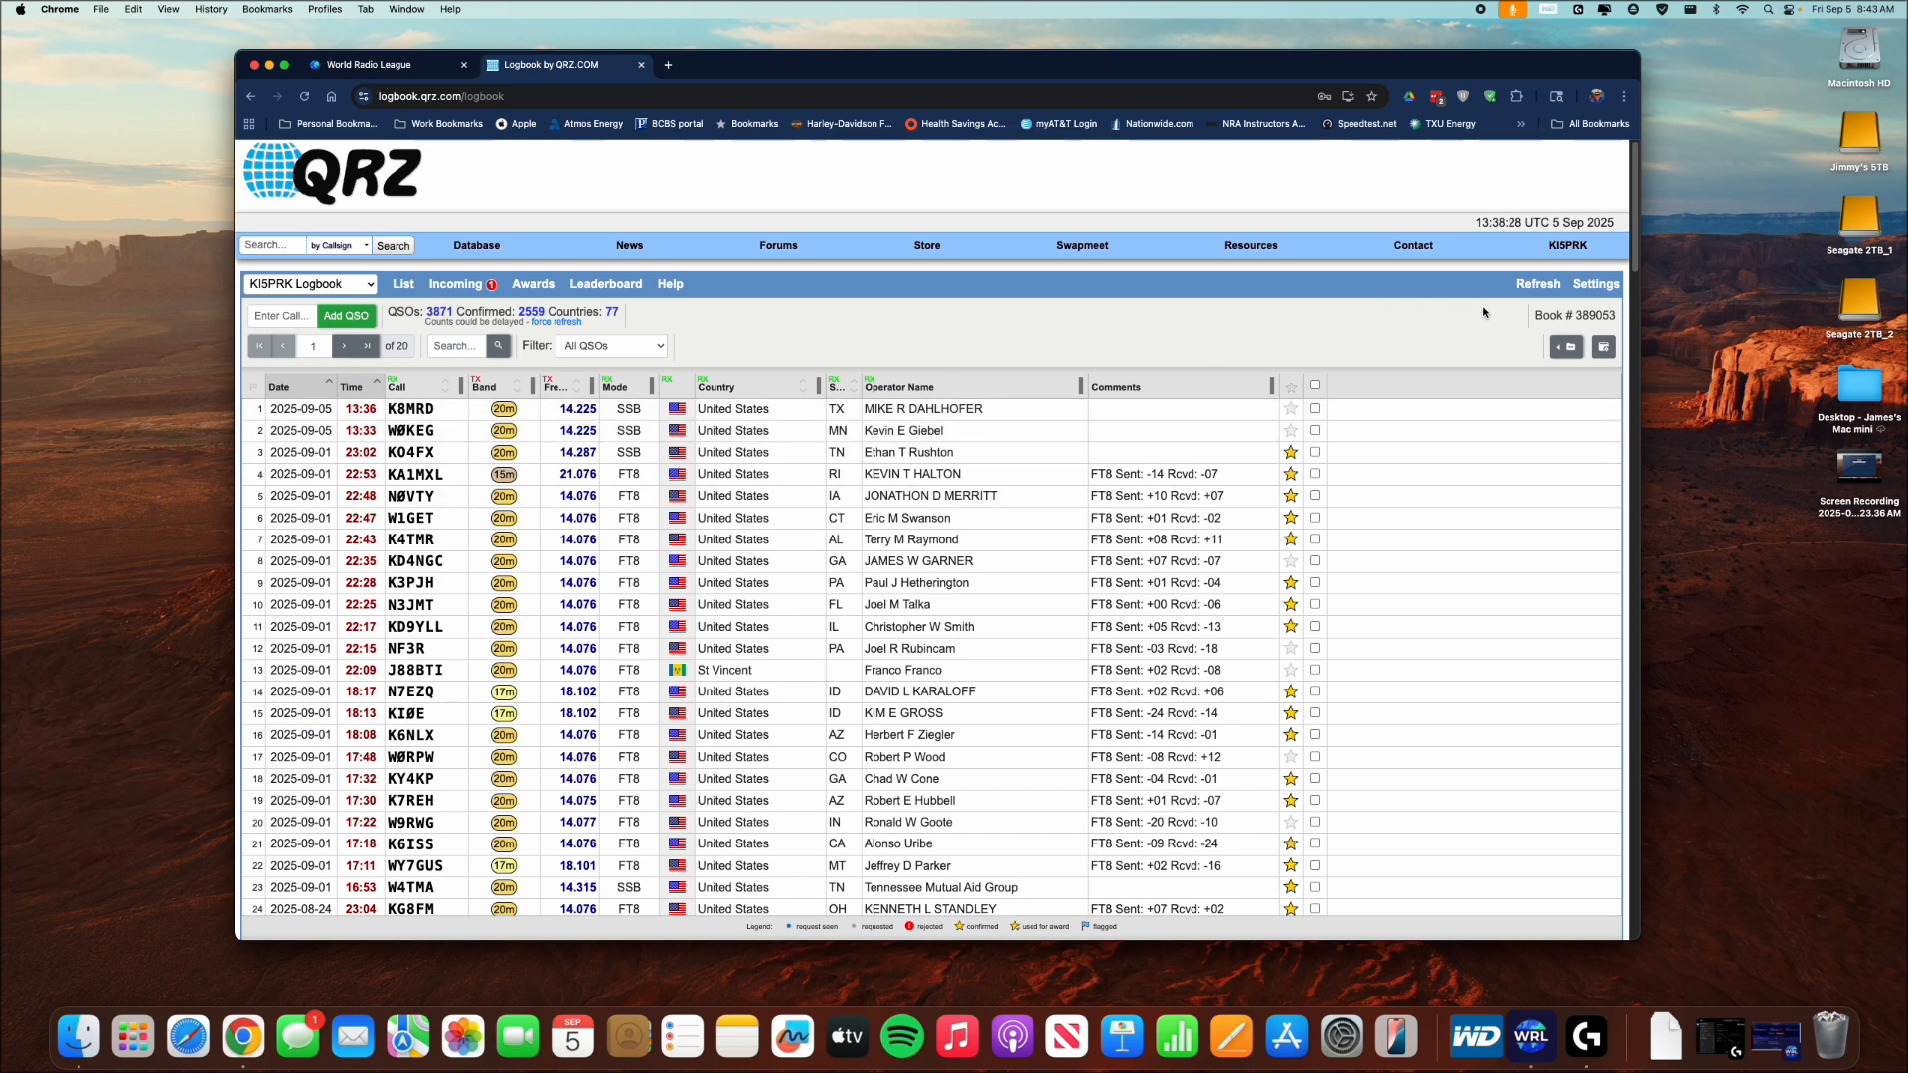
{"action": "left_click", "coordinate": [1539, 284]}
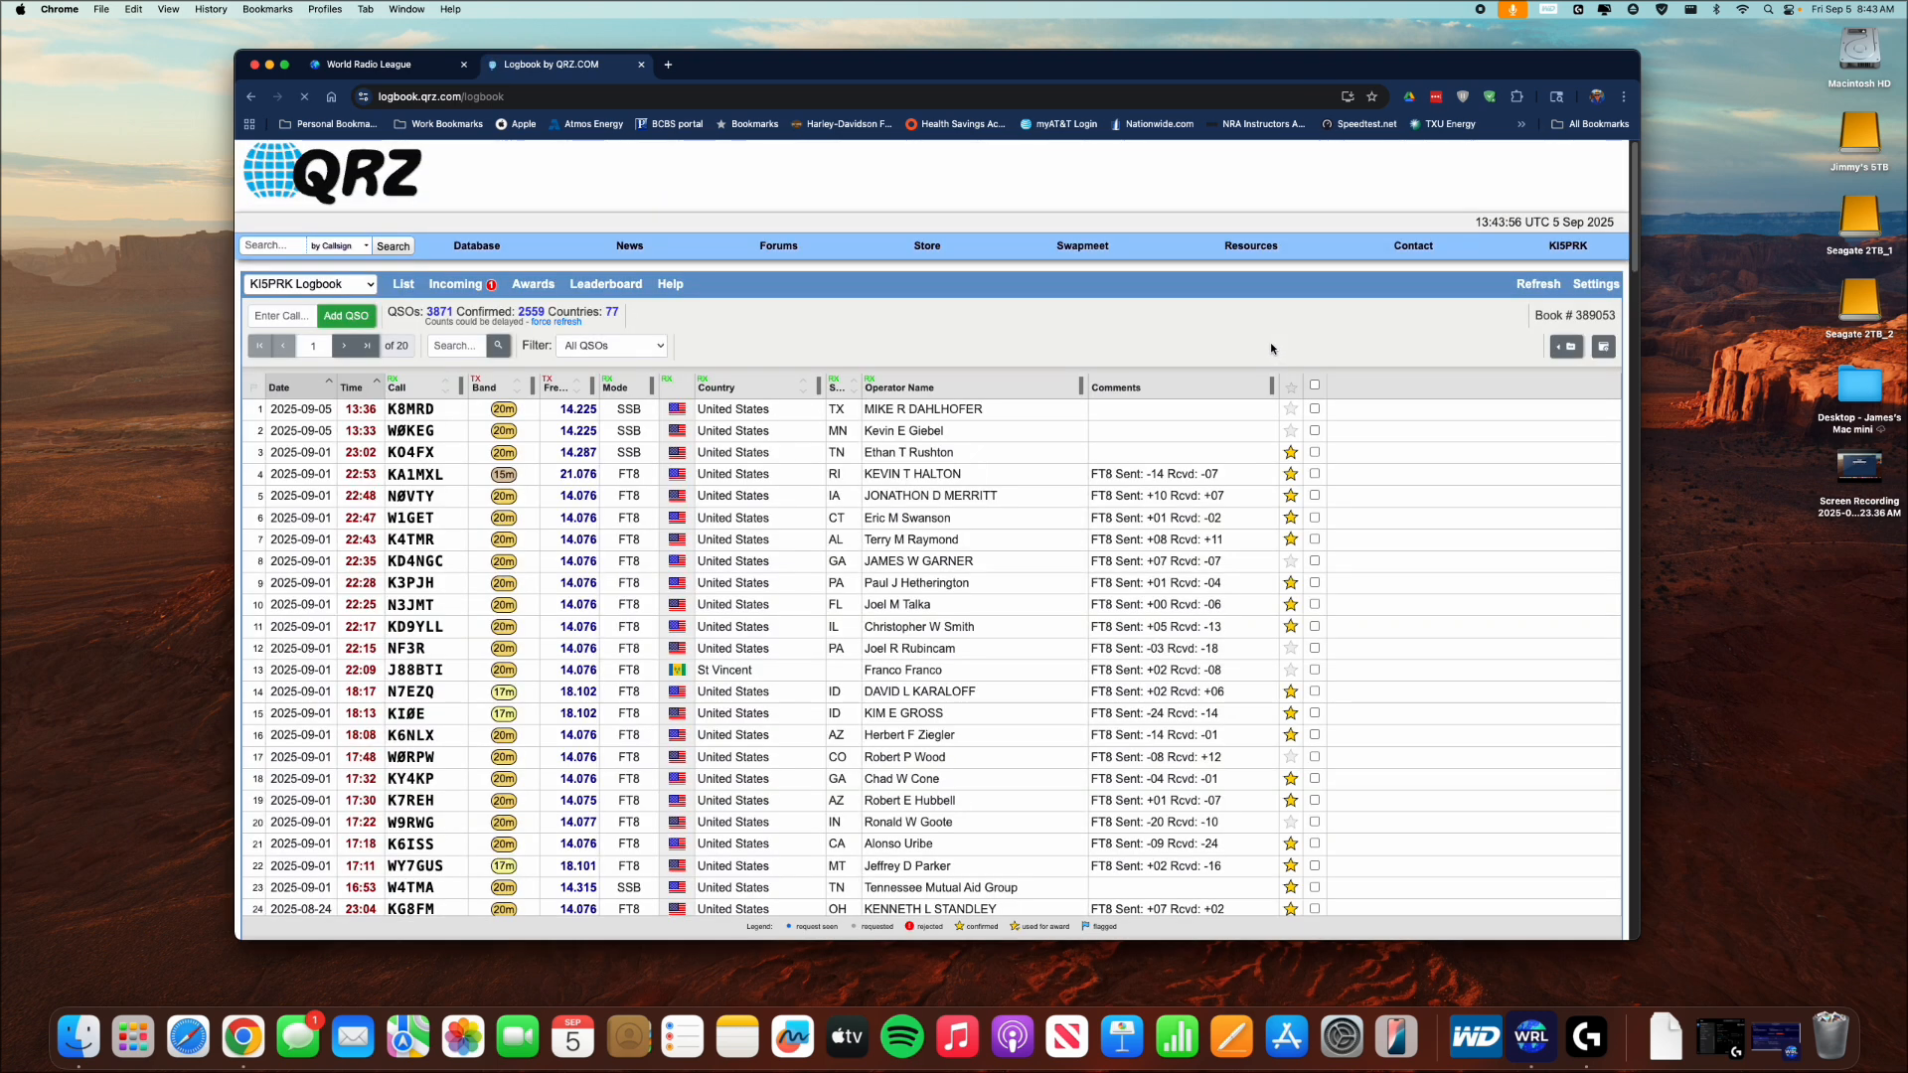
{"action": "left_click", "coordinate": [1315, 430]}
{"action": "left_click", "coordinate": [1315, 410]}
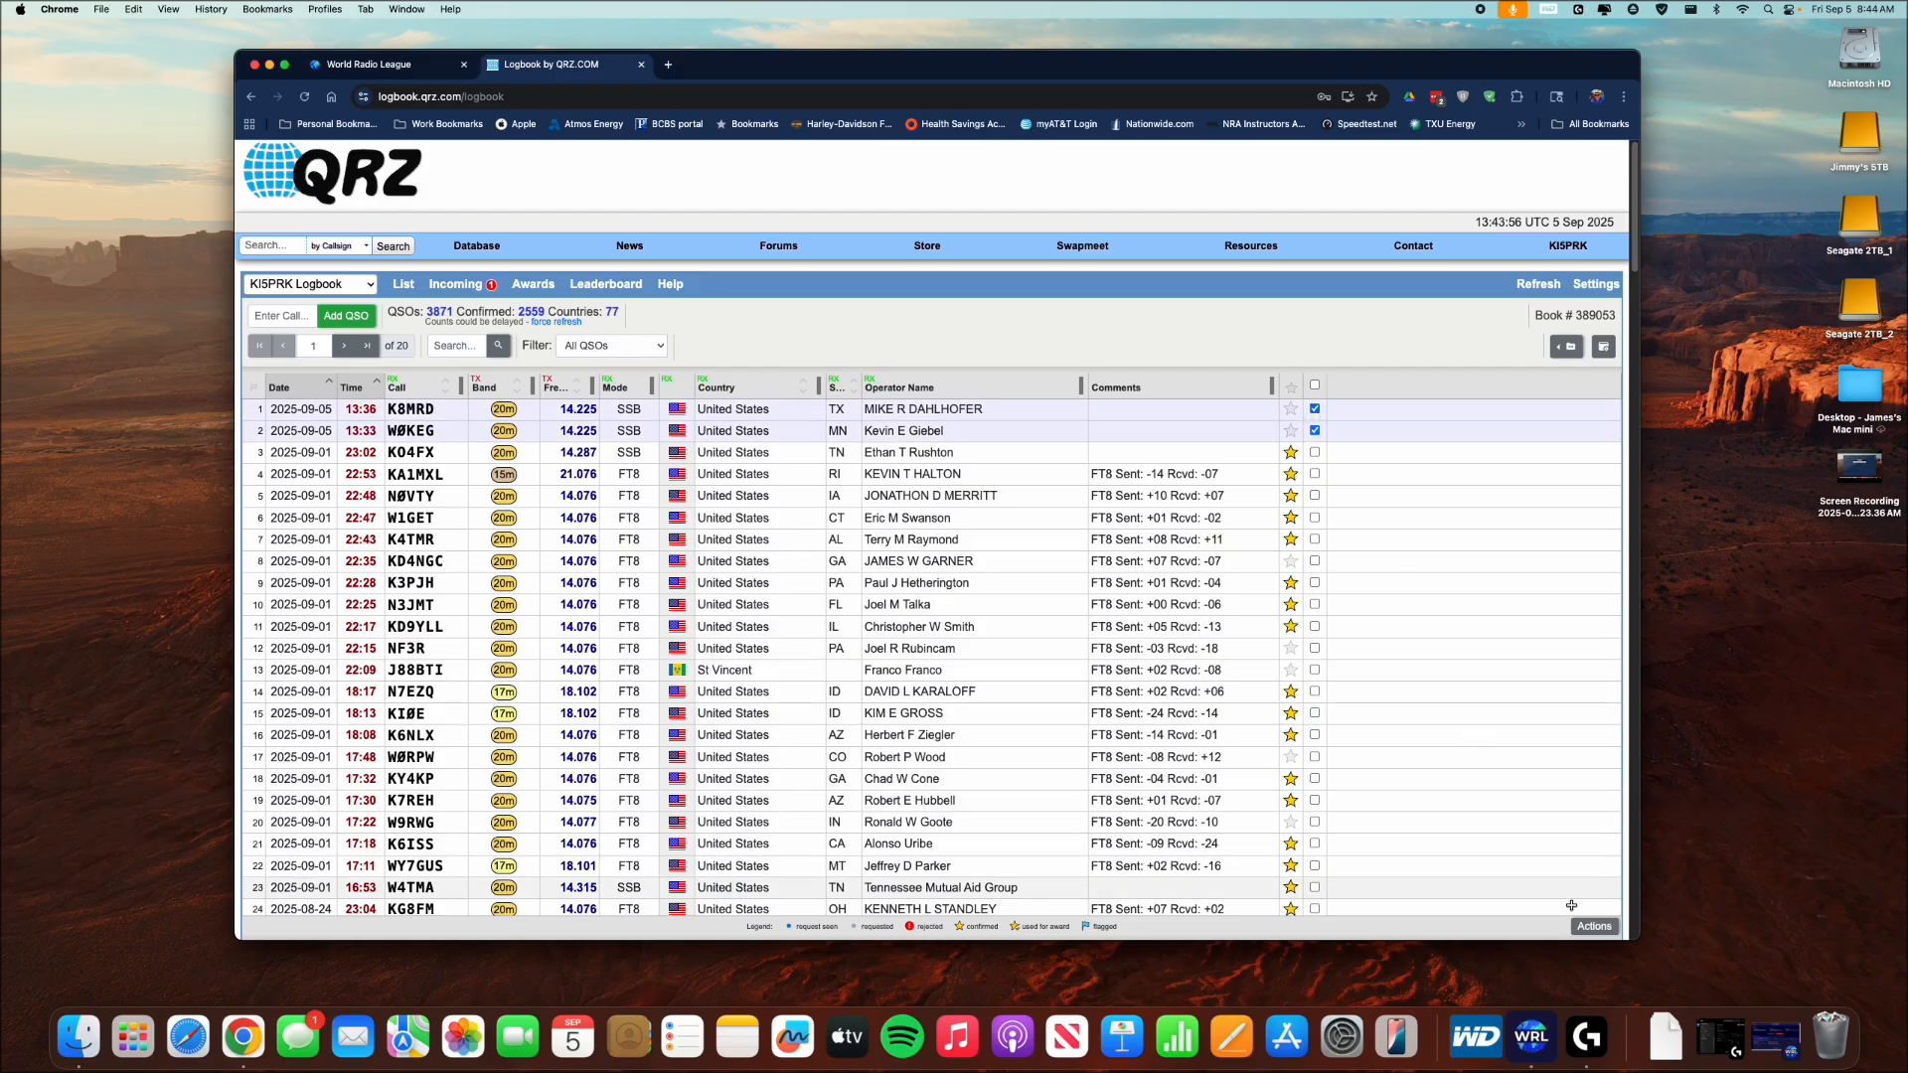
{"action": "left_click", "coordinate": [1594, 926]}
{"action": "left_click", "coordinate": [793, 285]}
{"action": "left_click", "coordinate": [999, 382]}
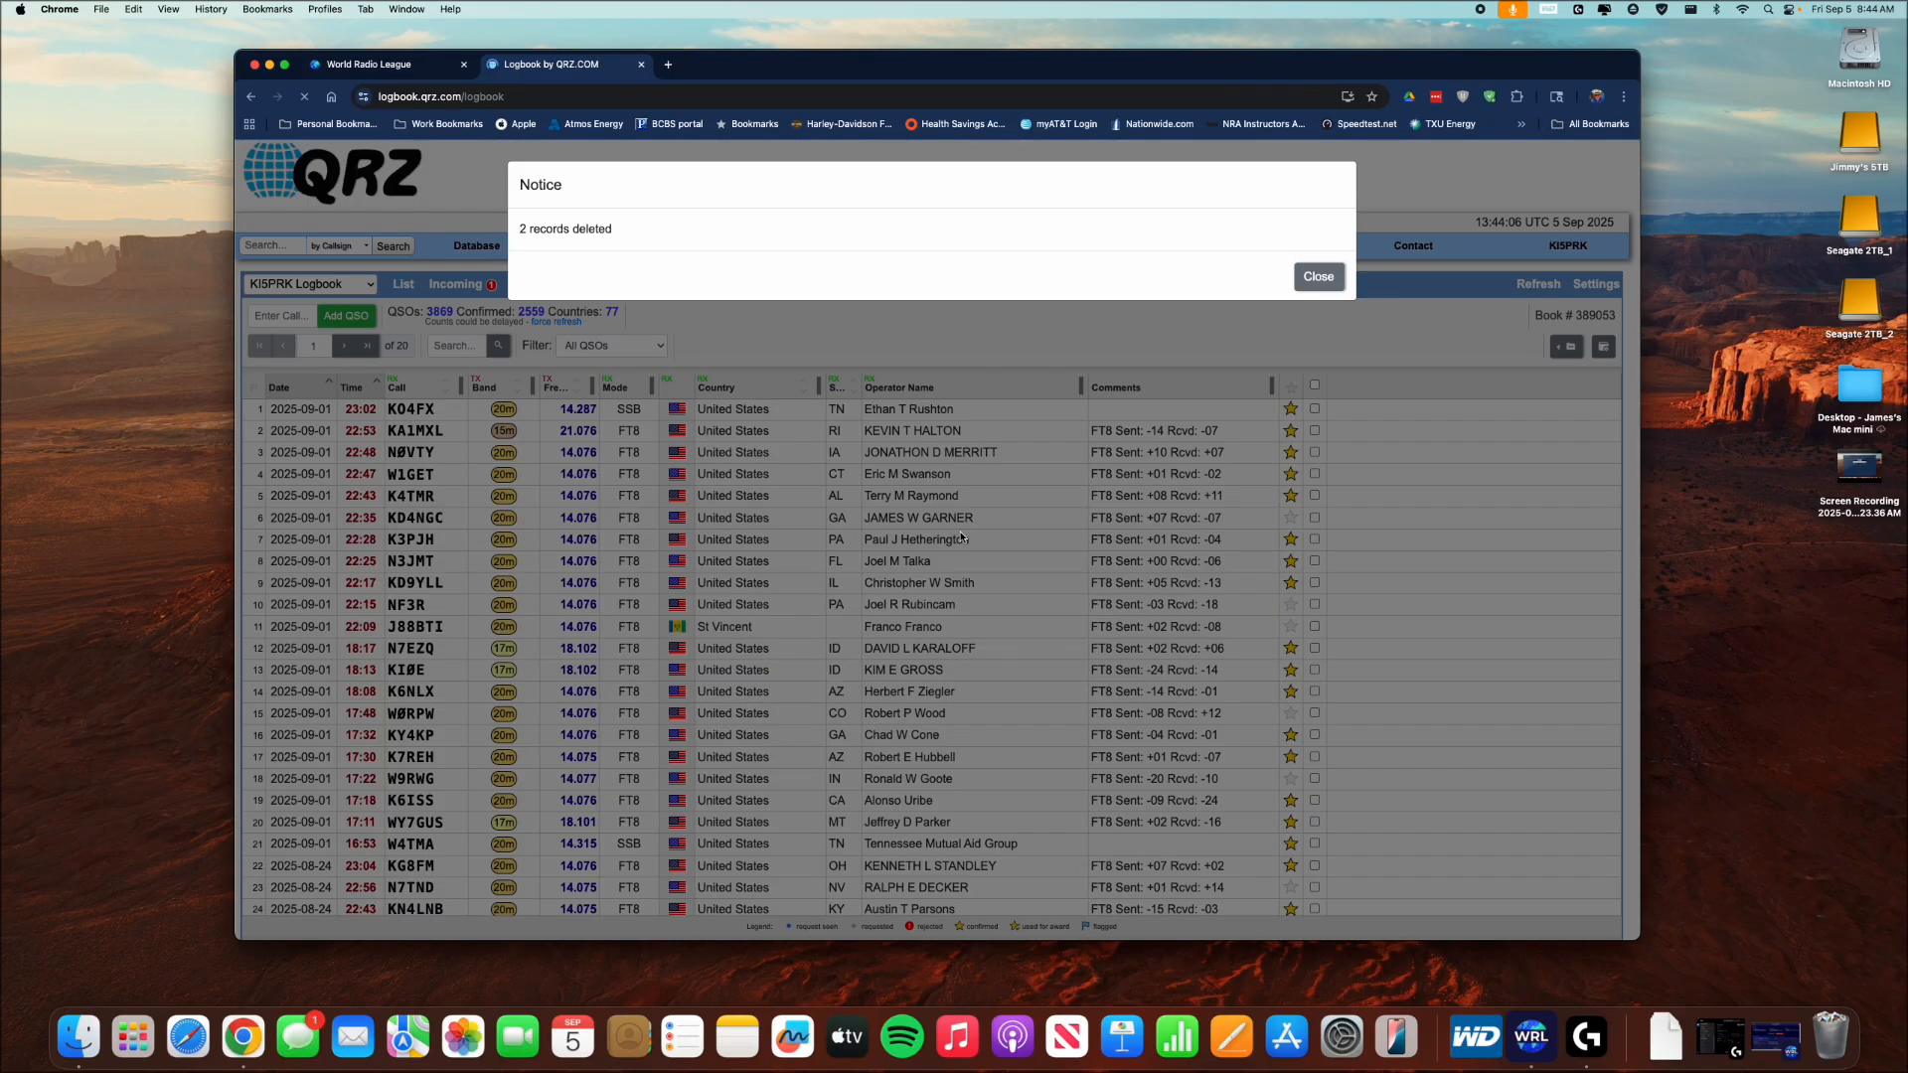
{"action": "left_click", "coordinate": [1317, 276]}
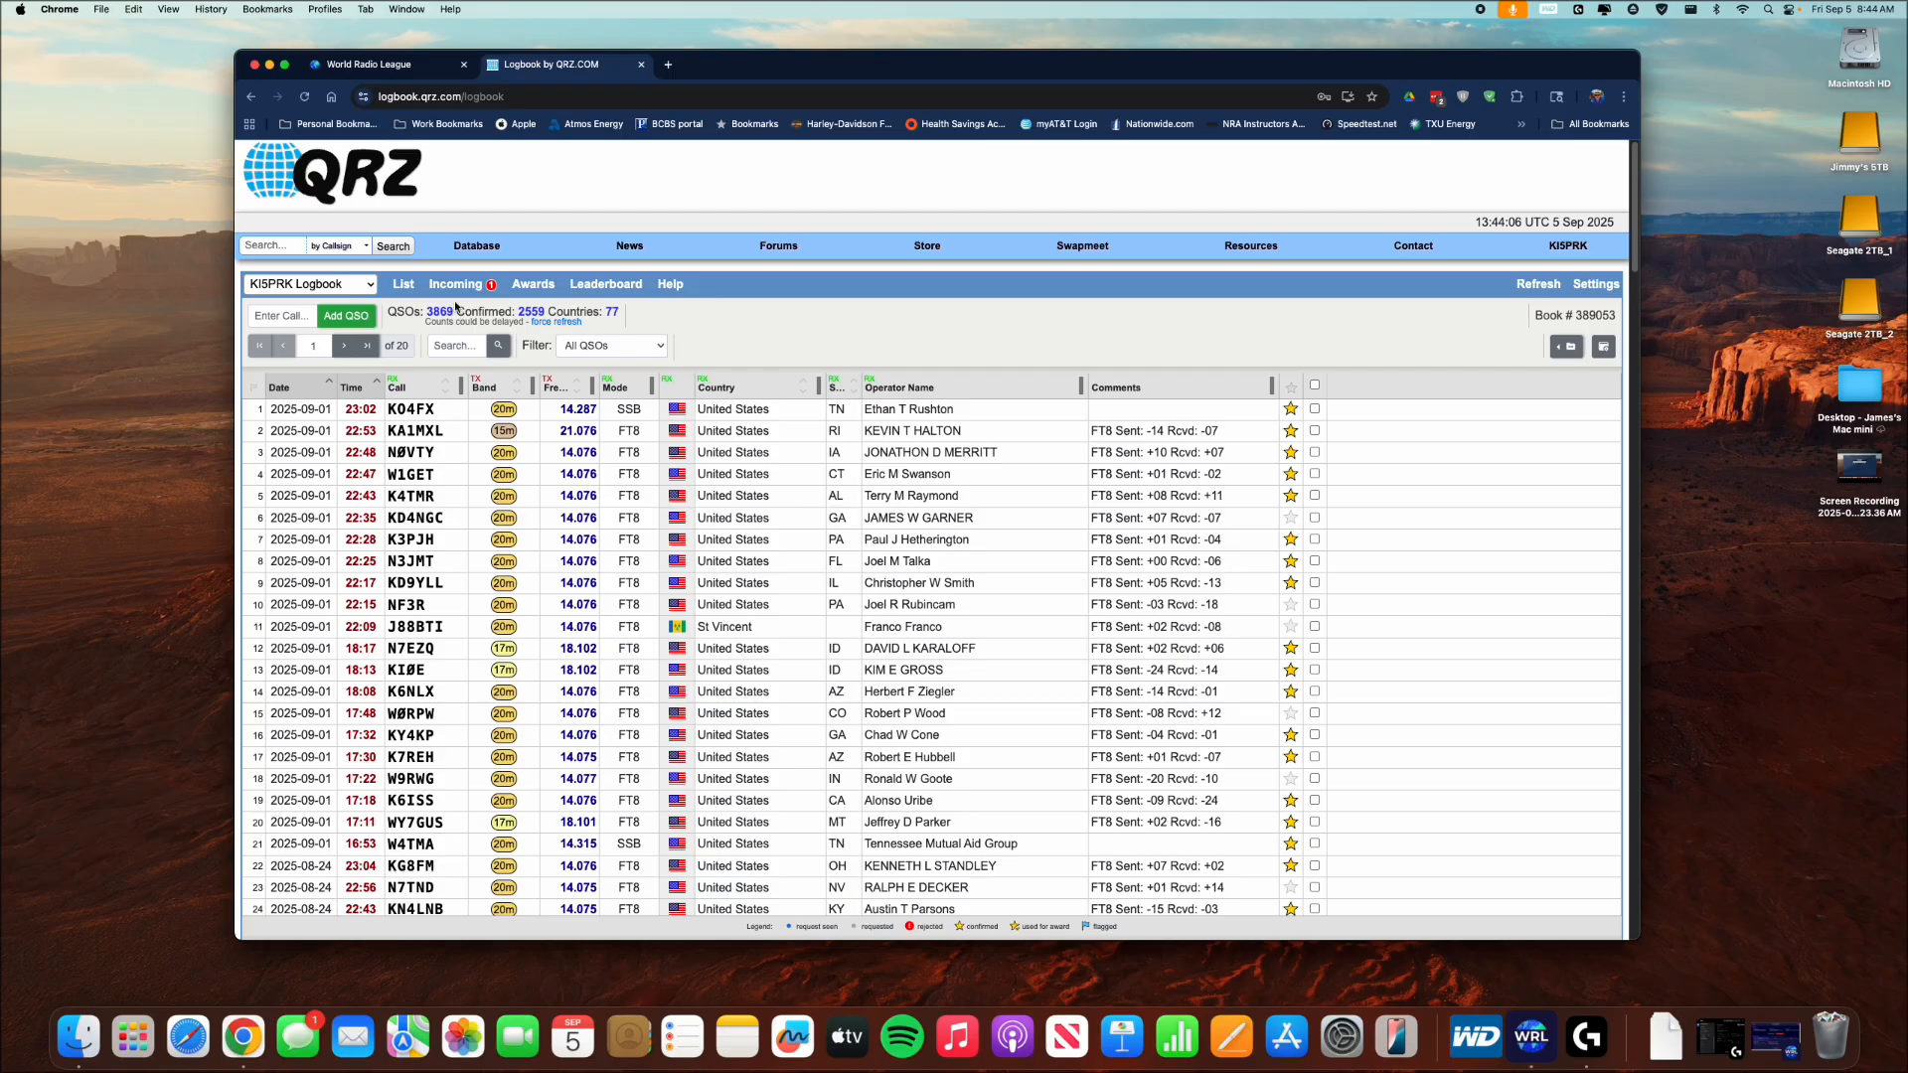
Switch back to World Radio League and view the account's own profile page with its activity map.
{"action": "left_click", "coordinate": [418, 71]}
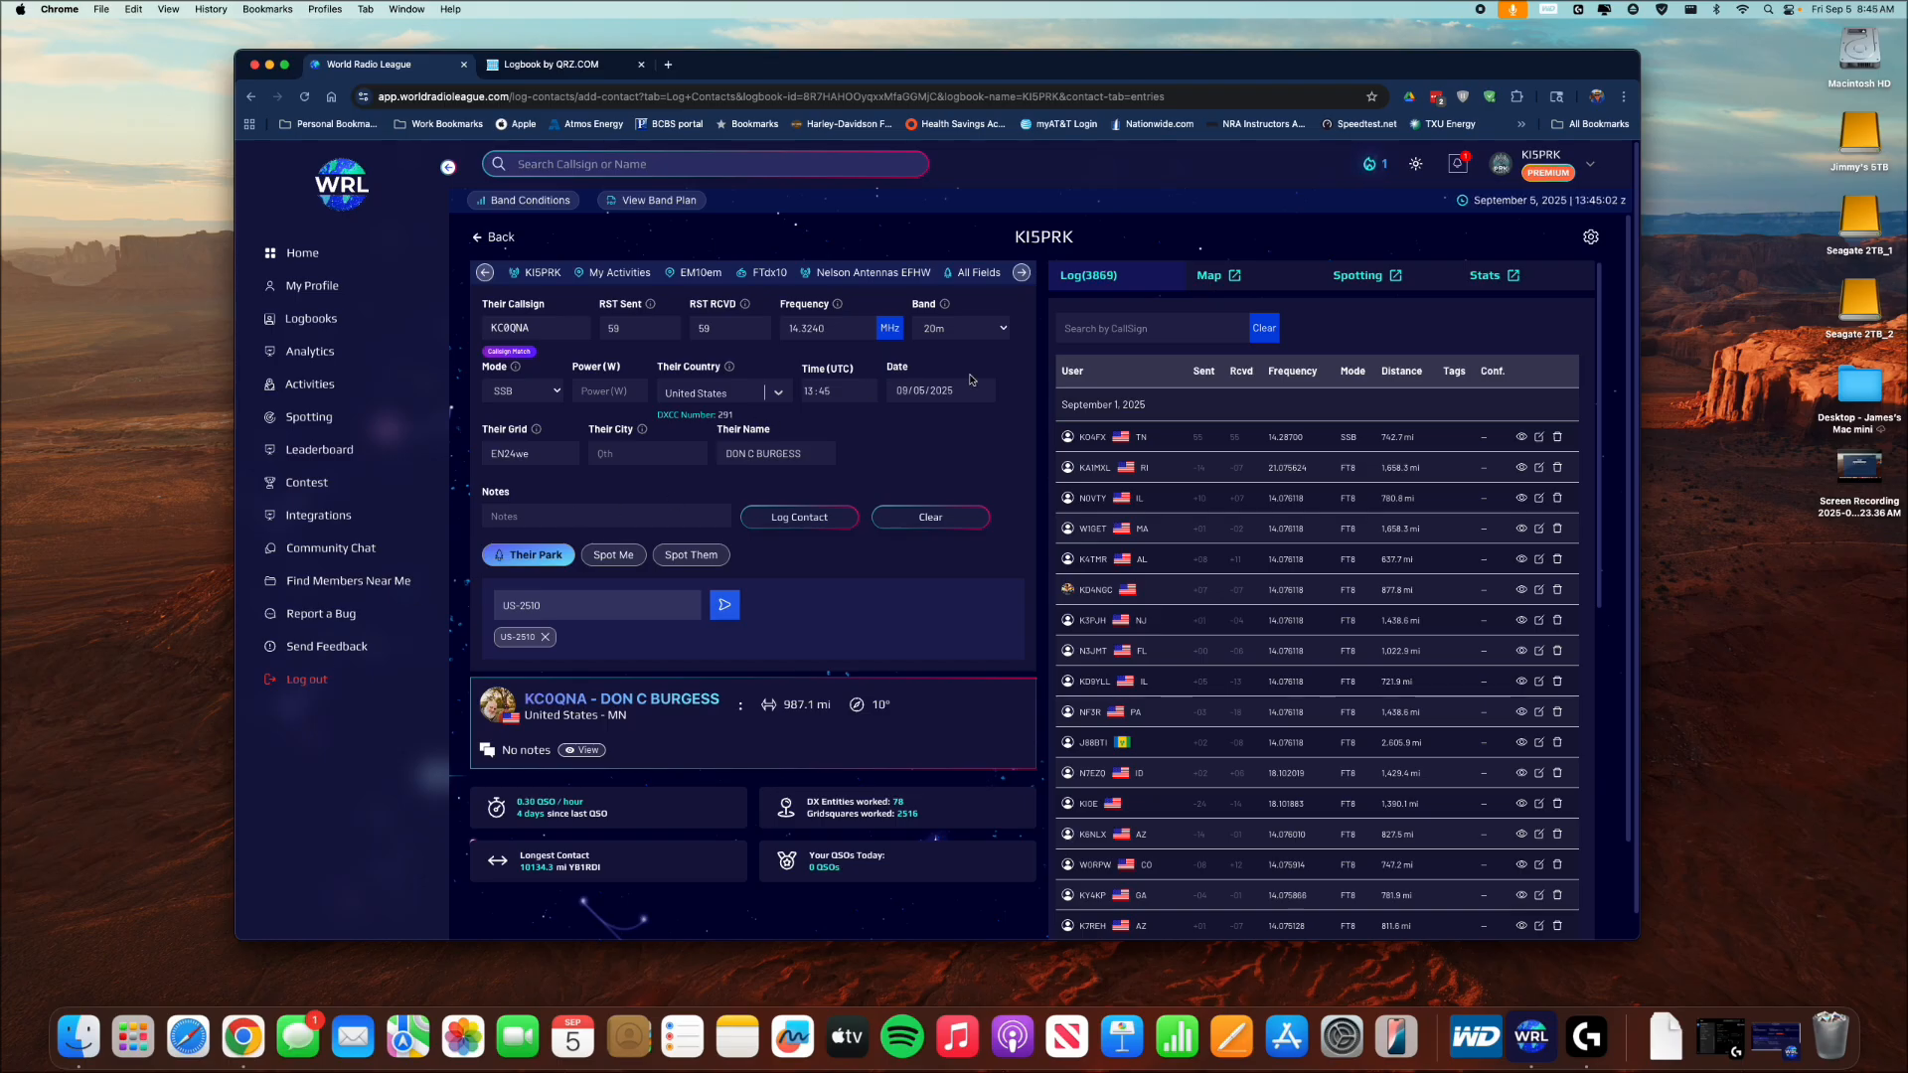
{"action": "left_click", "coordinate": [1543, 173]}
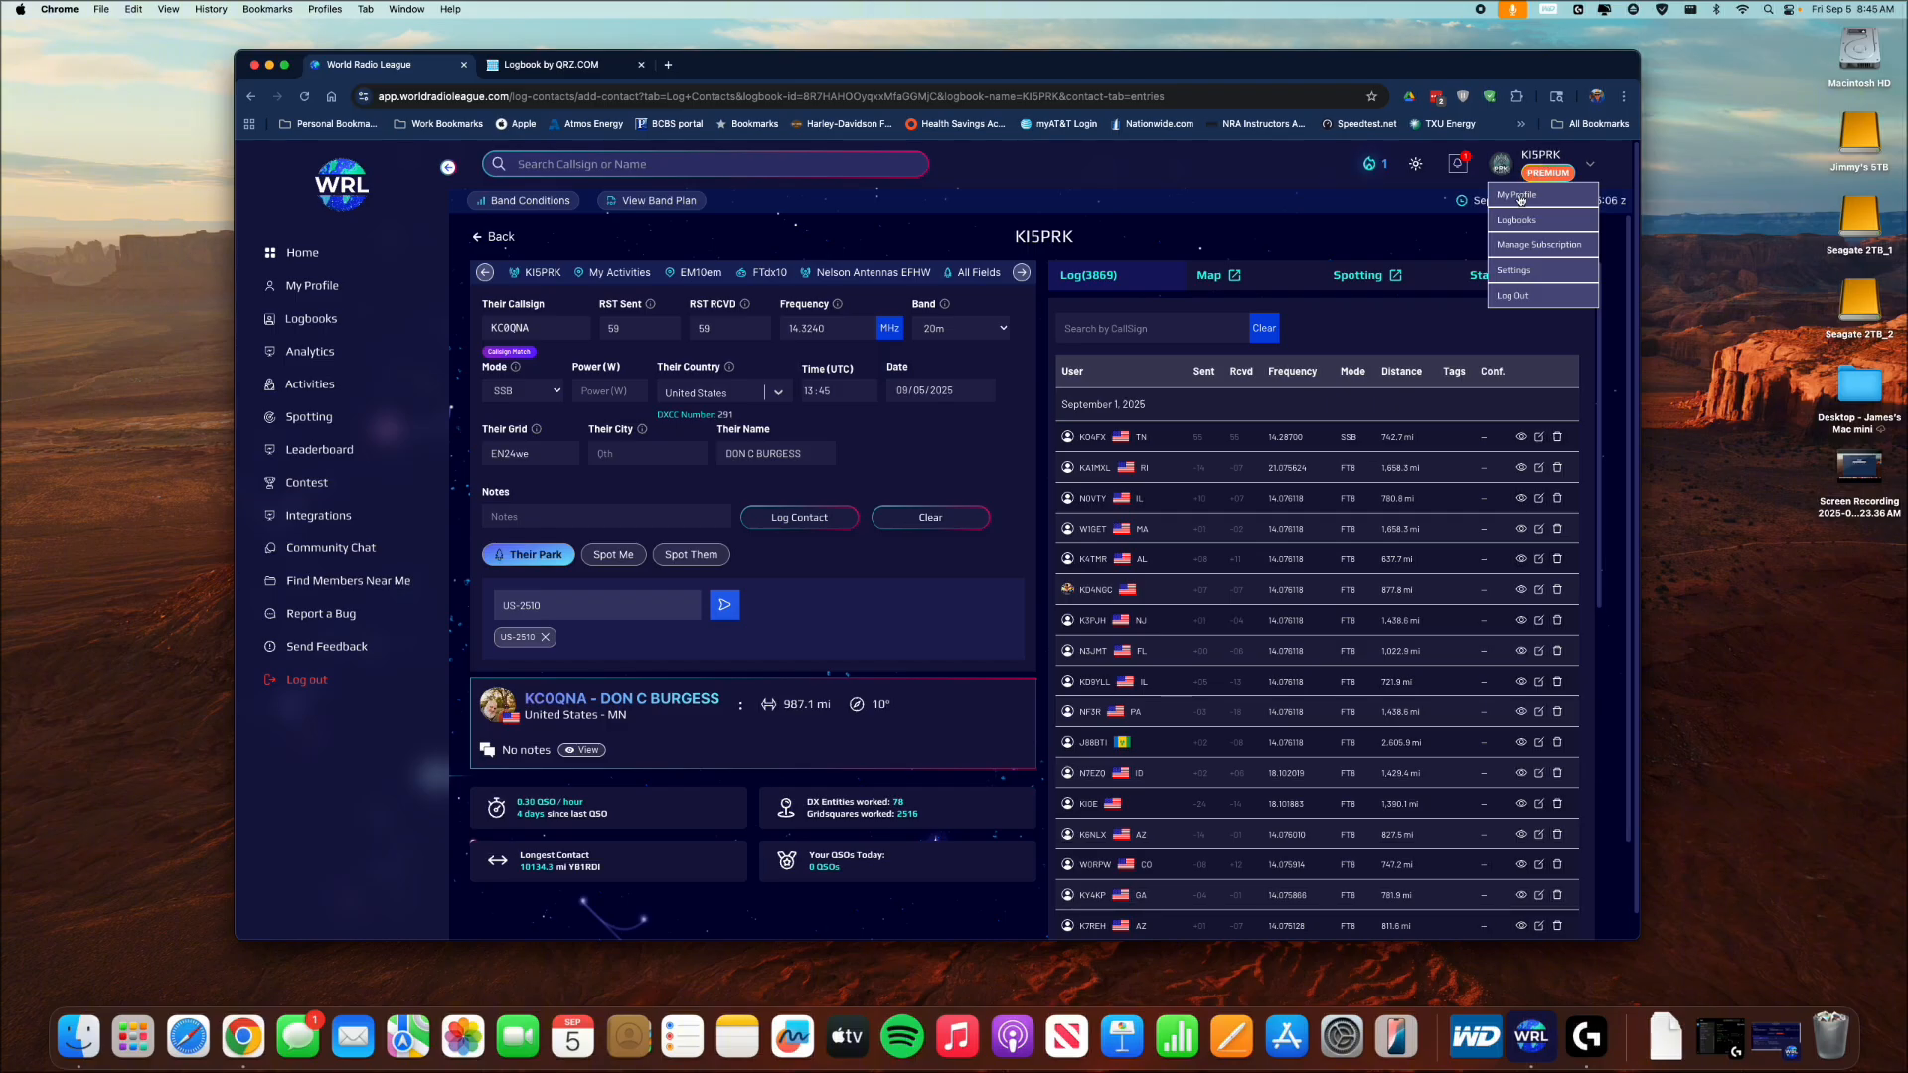
{"action": "left_click", "coordinate": [1517, 195]}
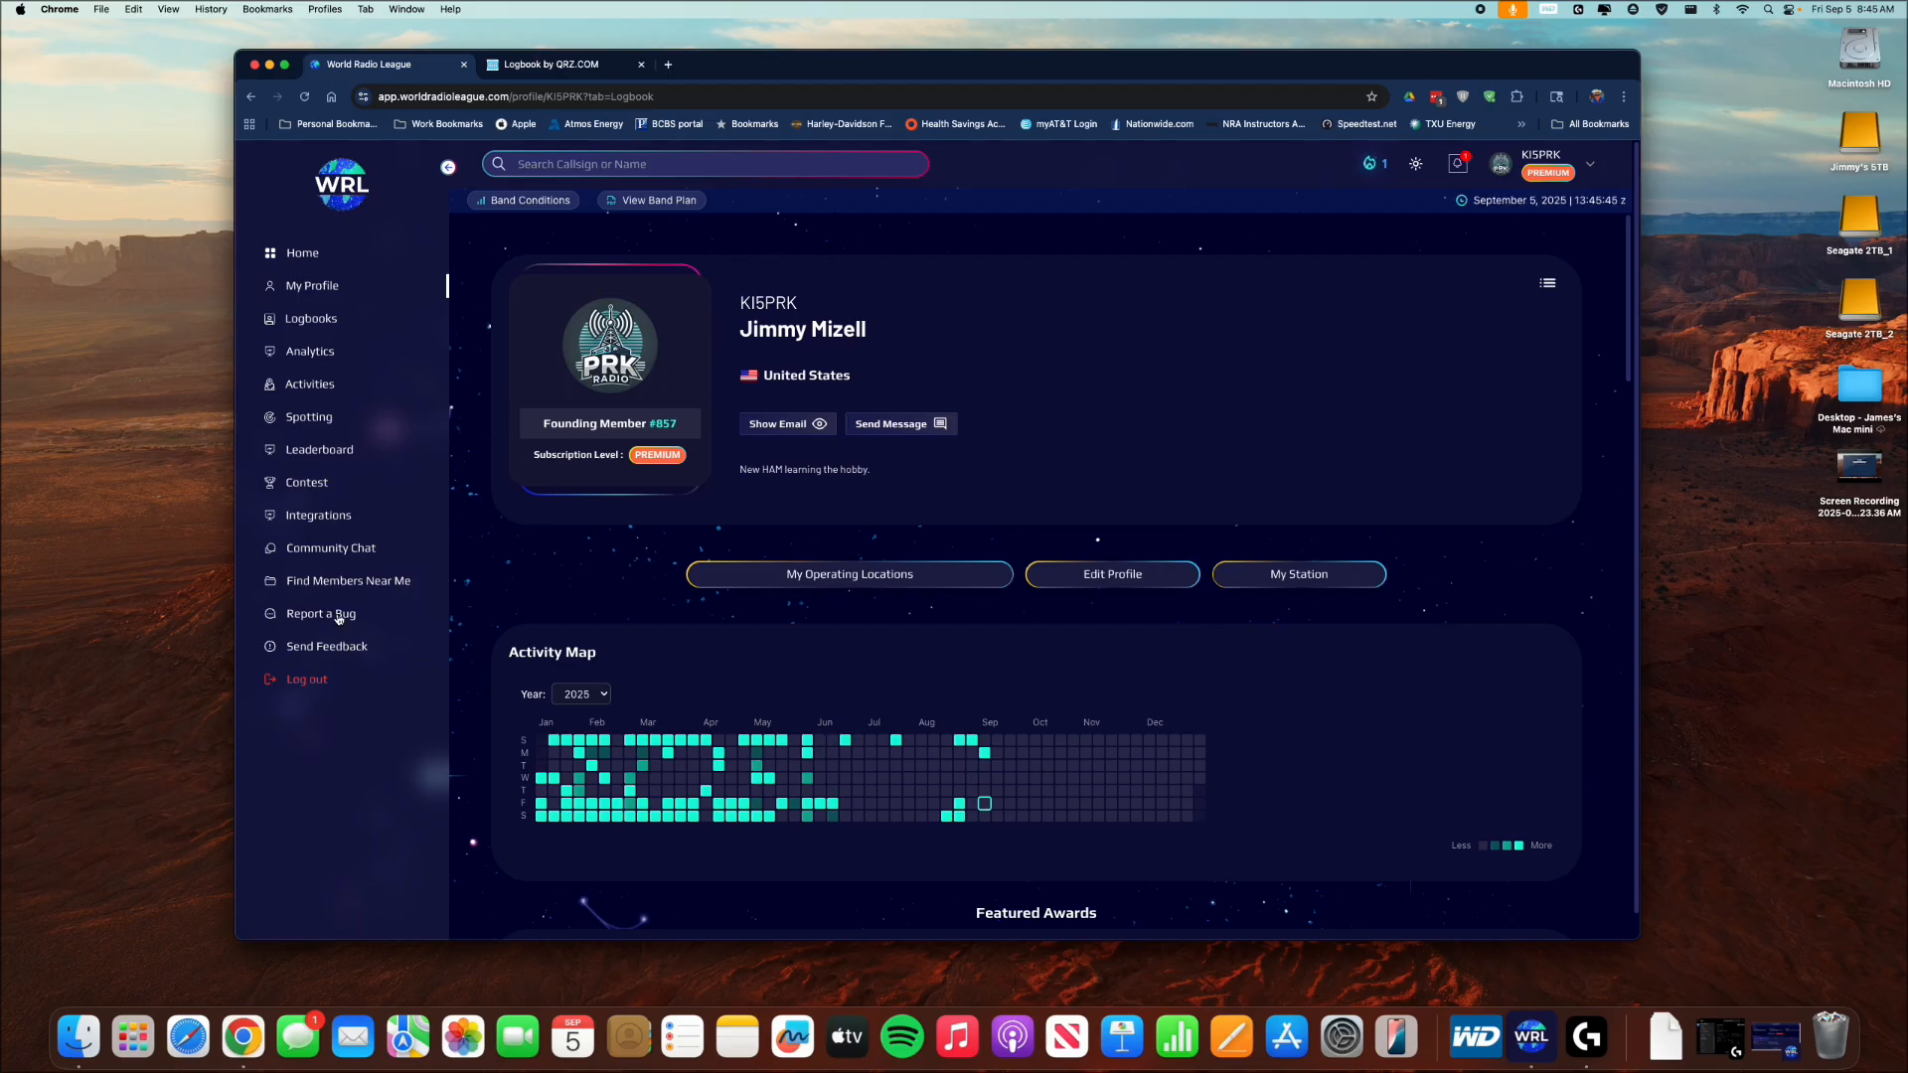
Look through the nearby members map, integrations, upcoming contests, spotting, and POTA and activity sites pages.
{"action": "left_click", "coordinate": [333, 581]}
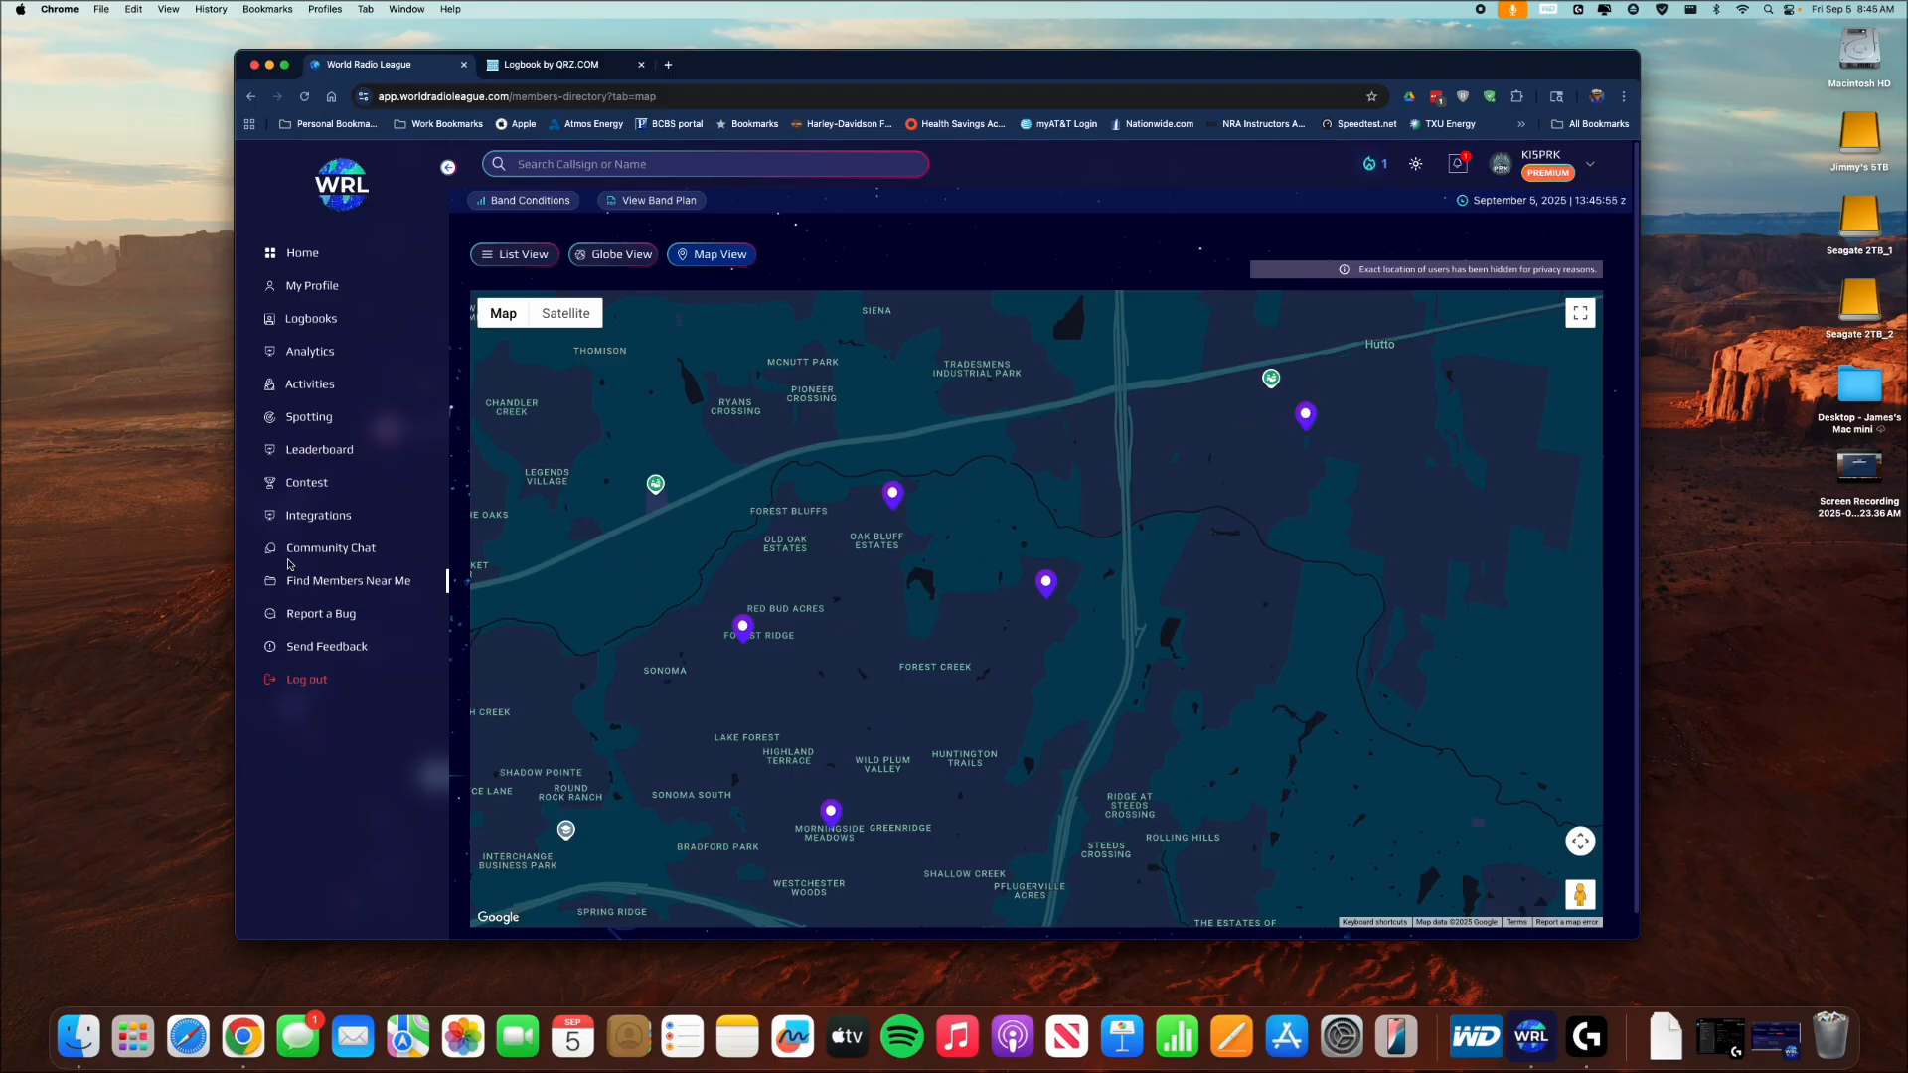
{"action": "left_click", "coordinate": [345, 525]}
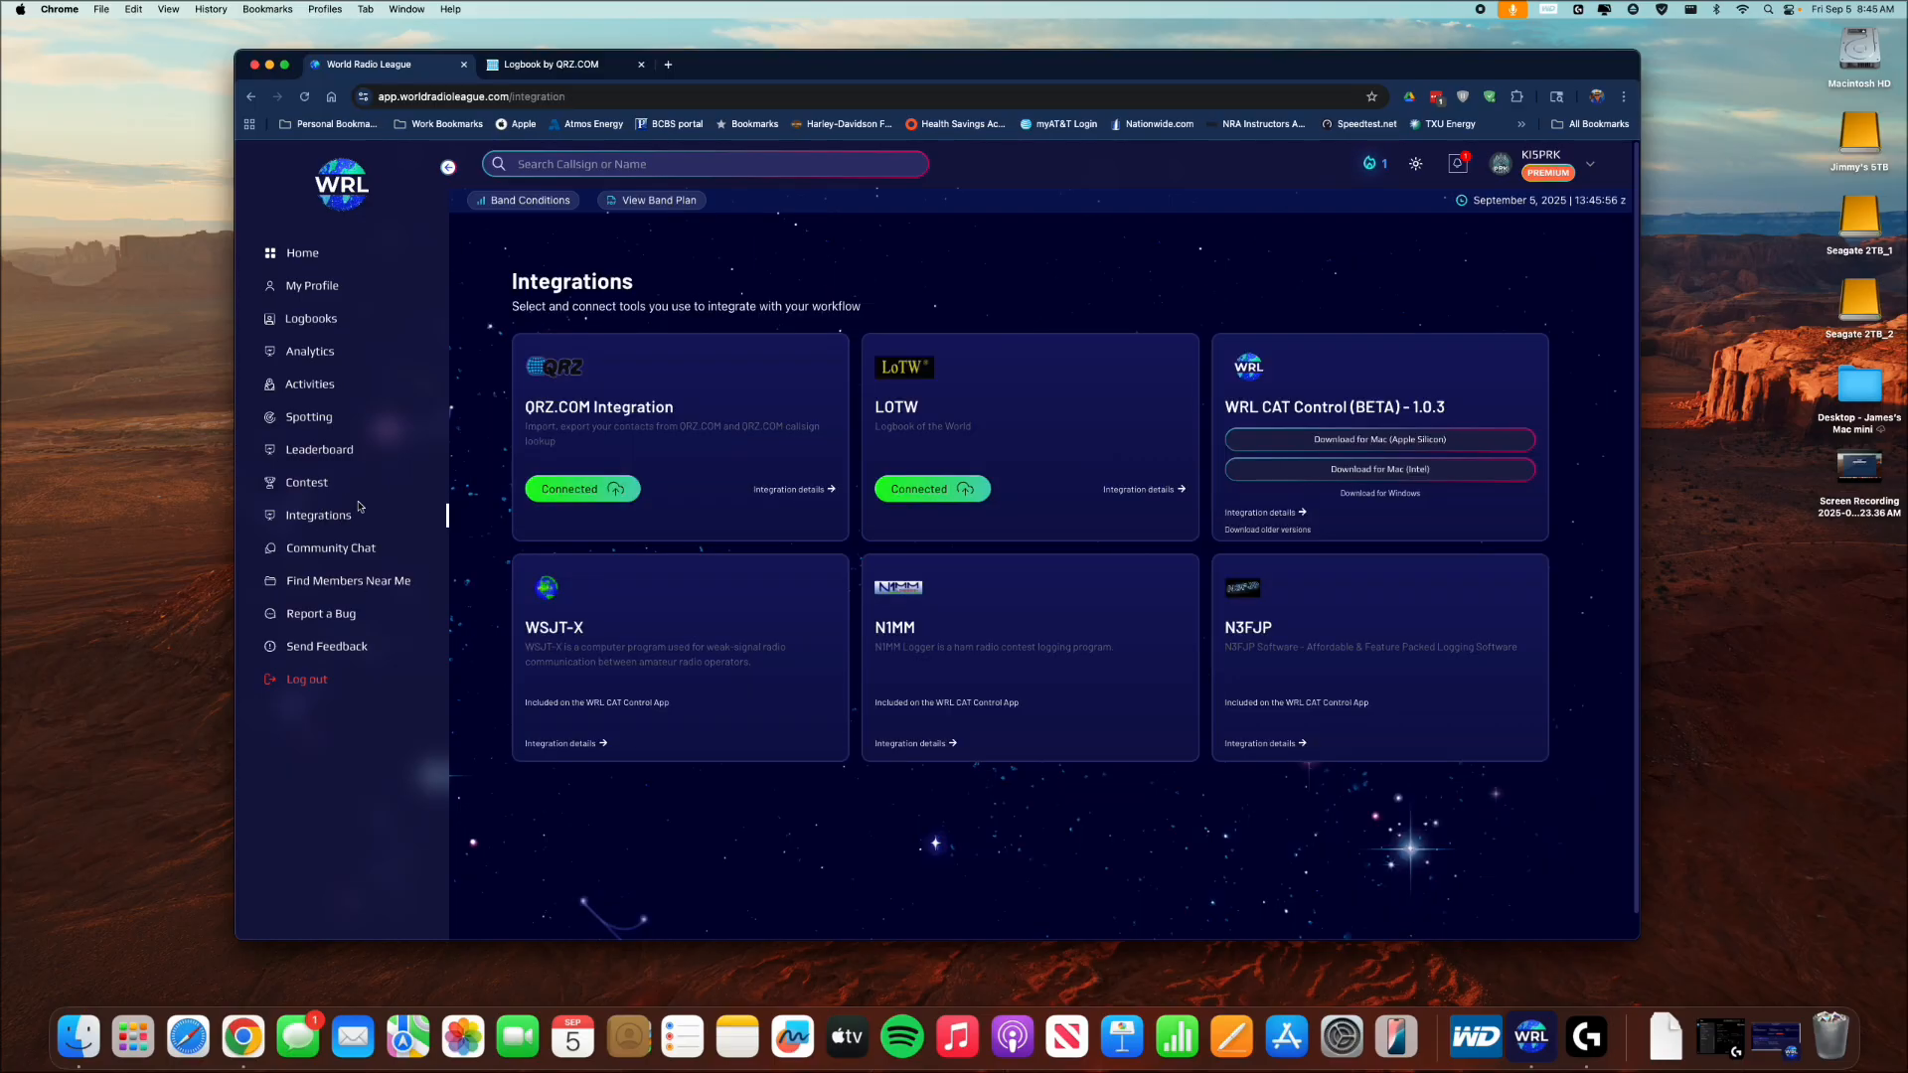
{"action": "left_click", "coordinate": [313, 483]}
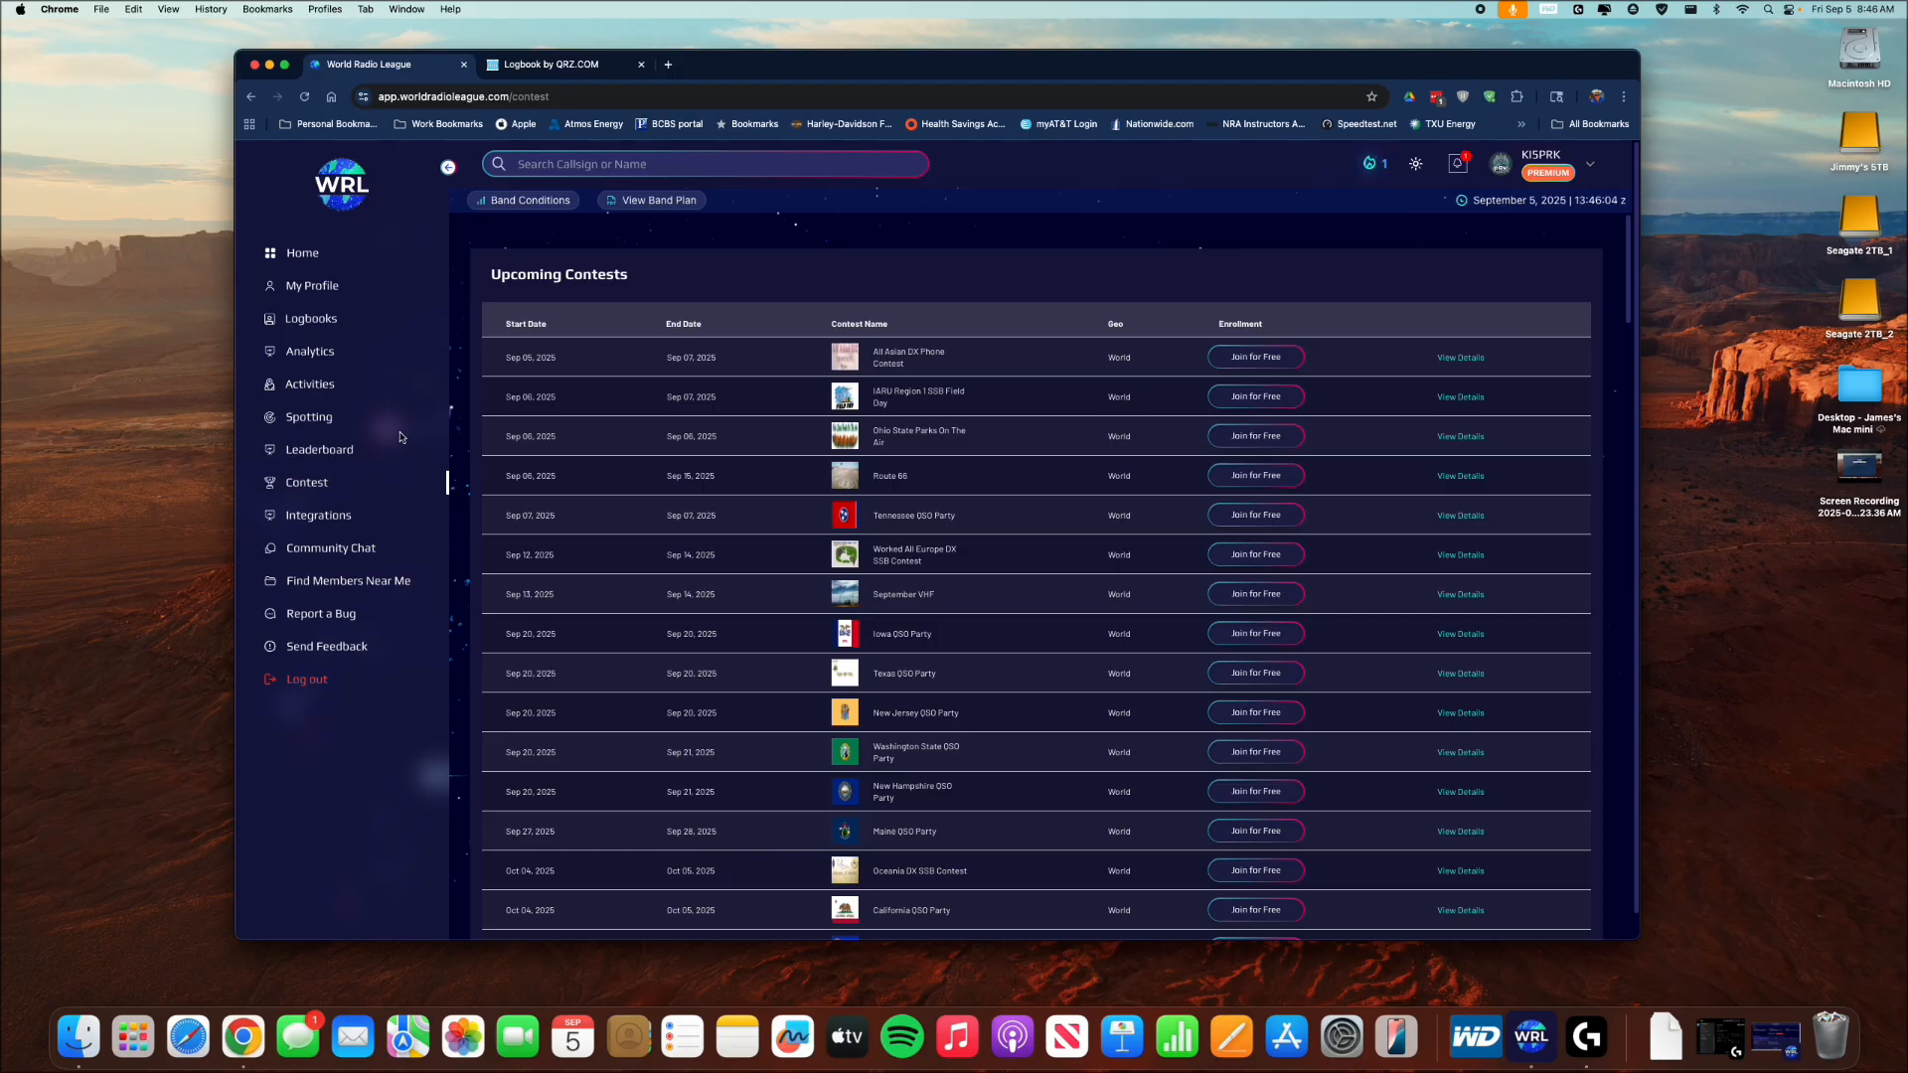
{"action": "left_click", "coordinate": [337, 416]}
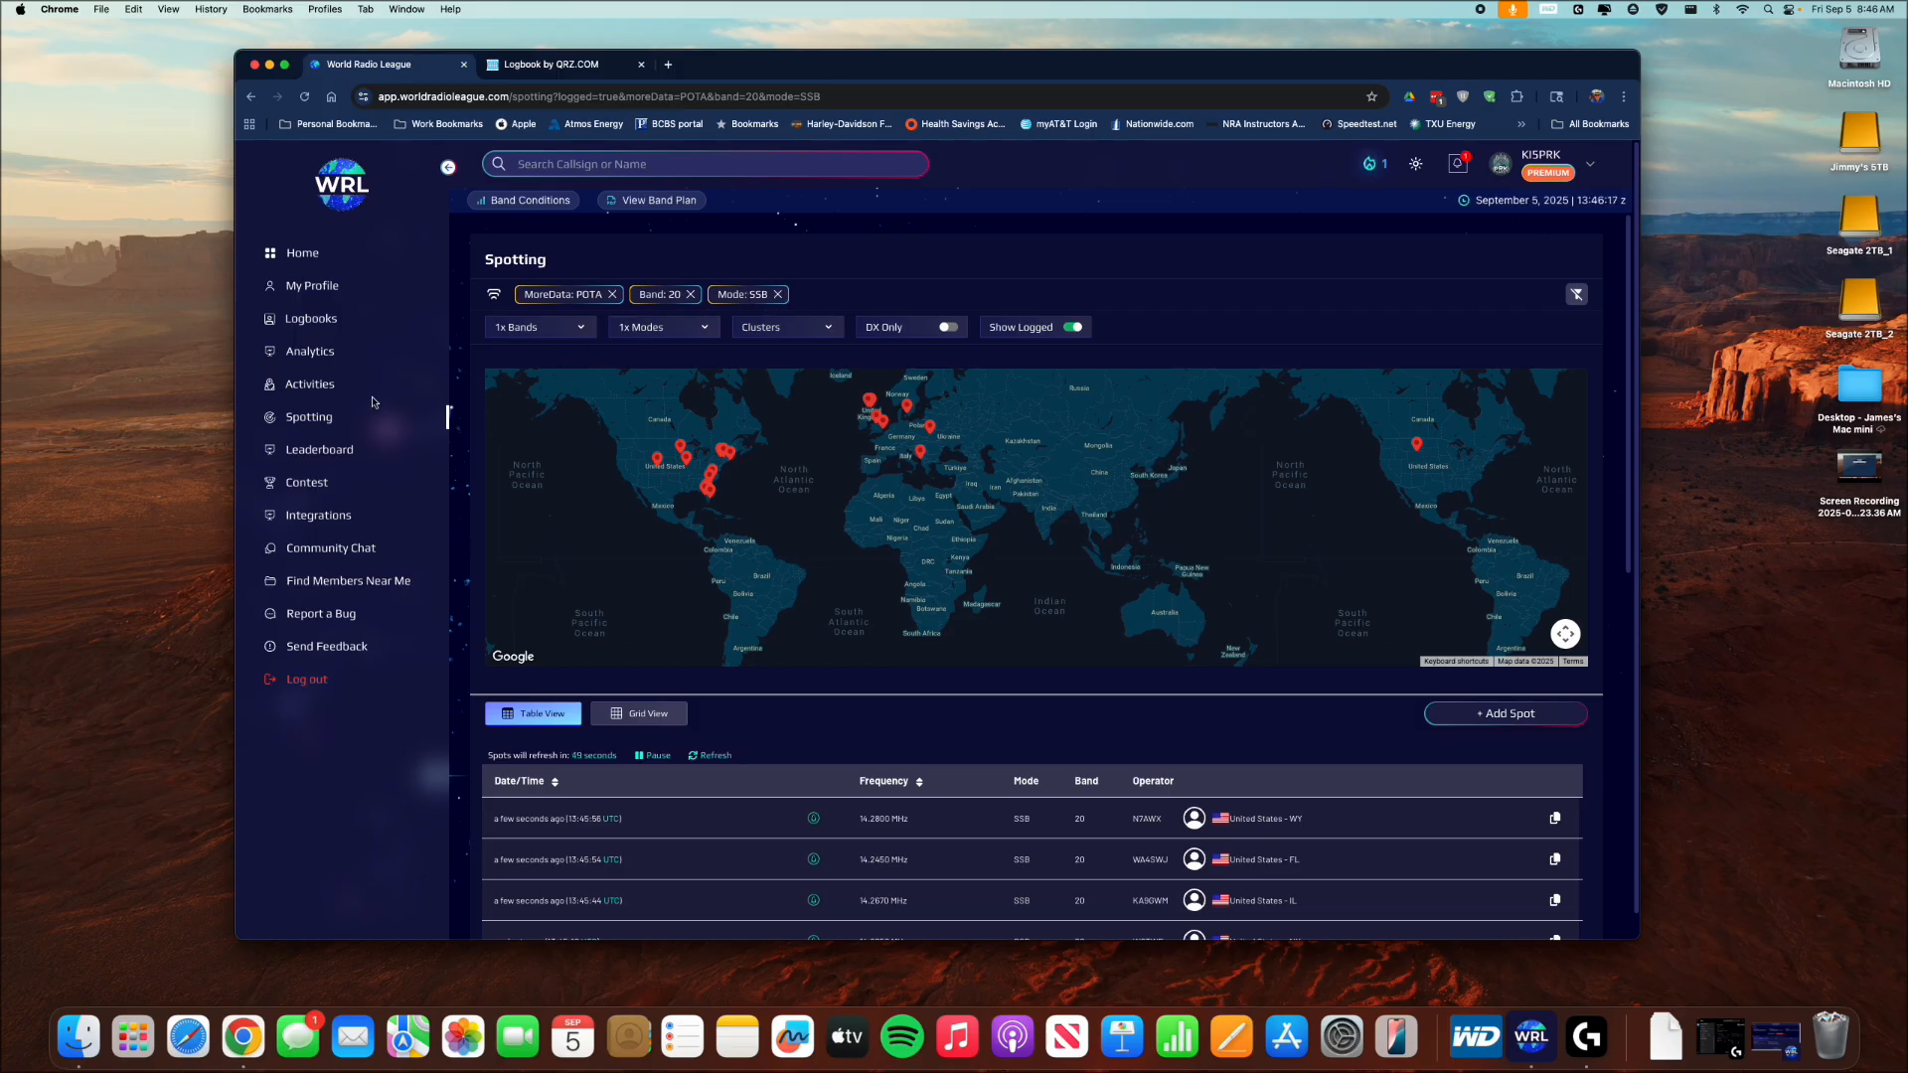
{"action": "left_click", "coordinate": [320, 387]}
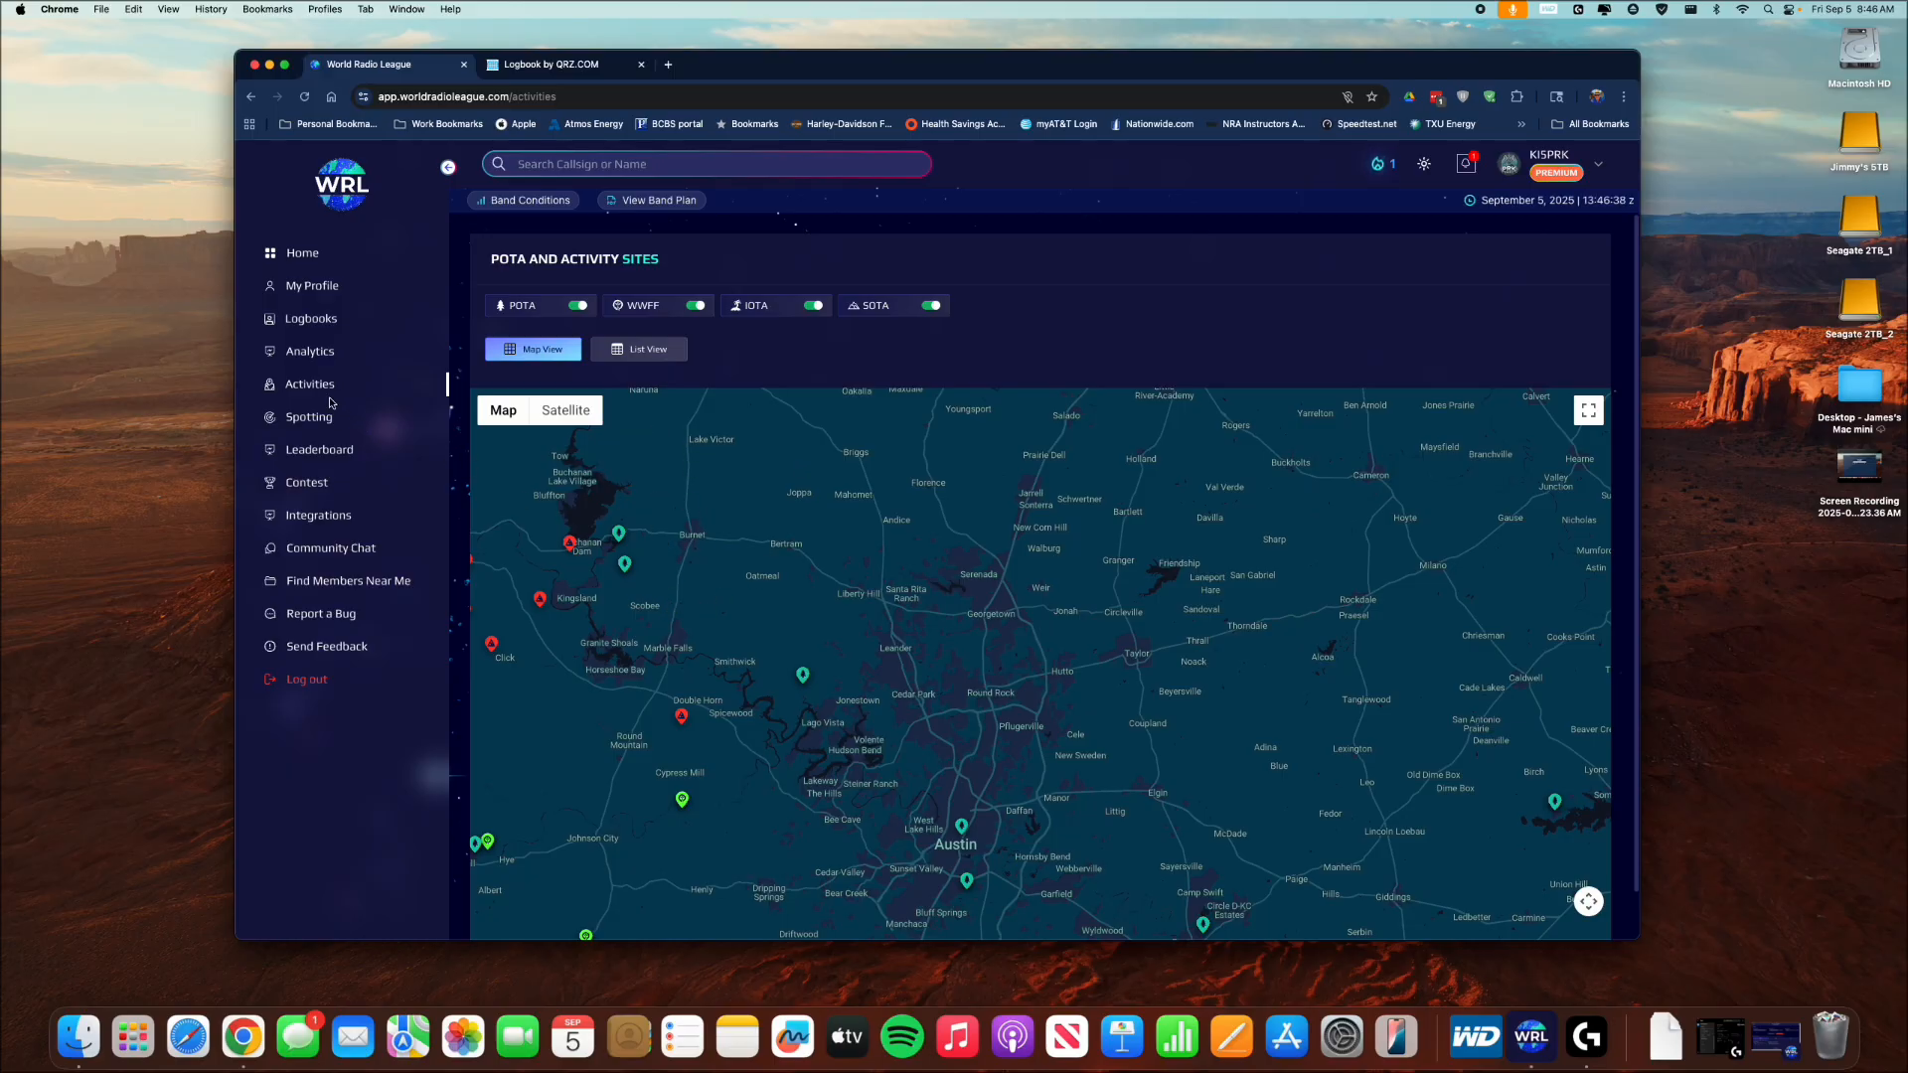
Open the analytics and examine the US States award progress and map.
{"action": "left_click", "coordinate": [319, 355]}
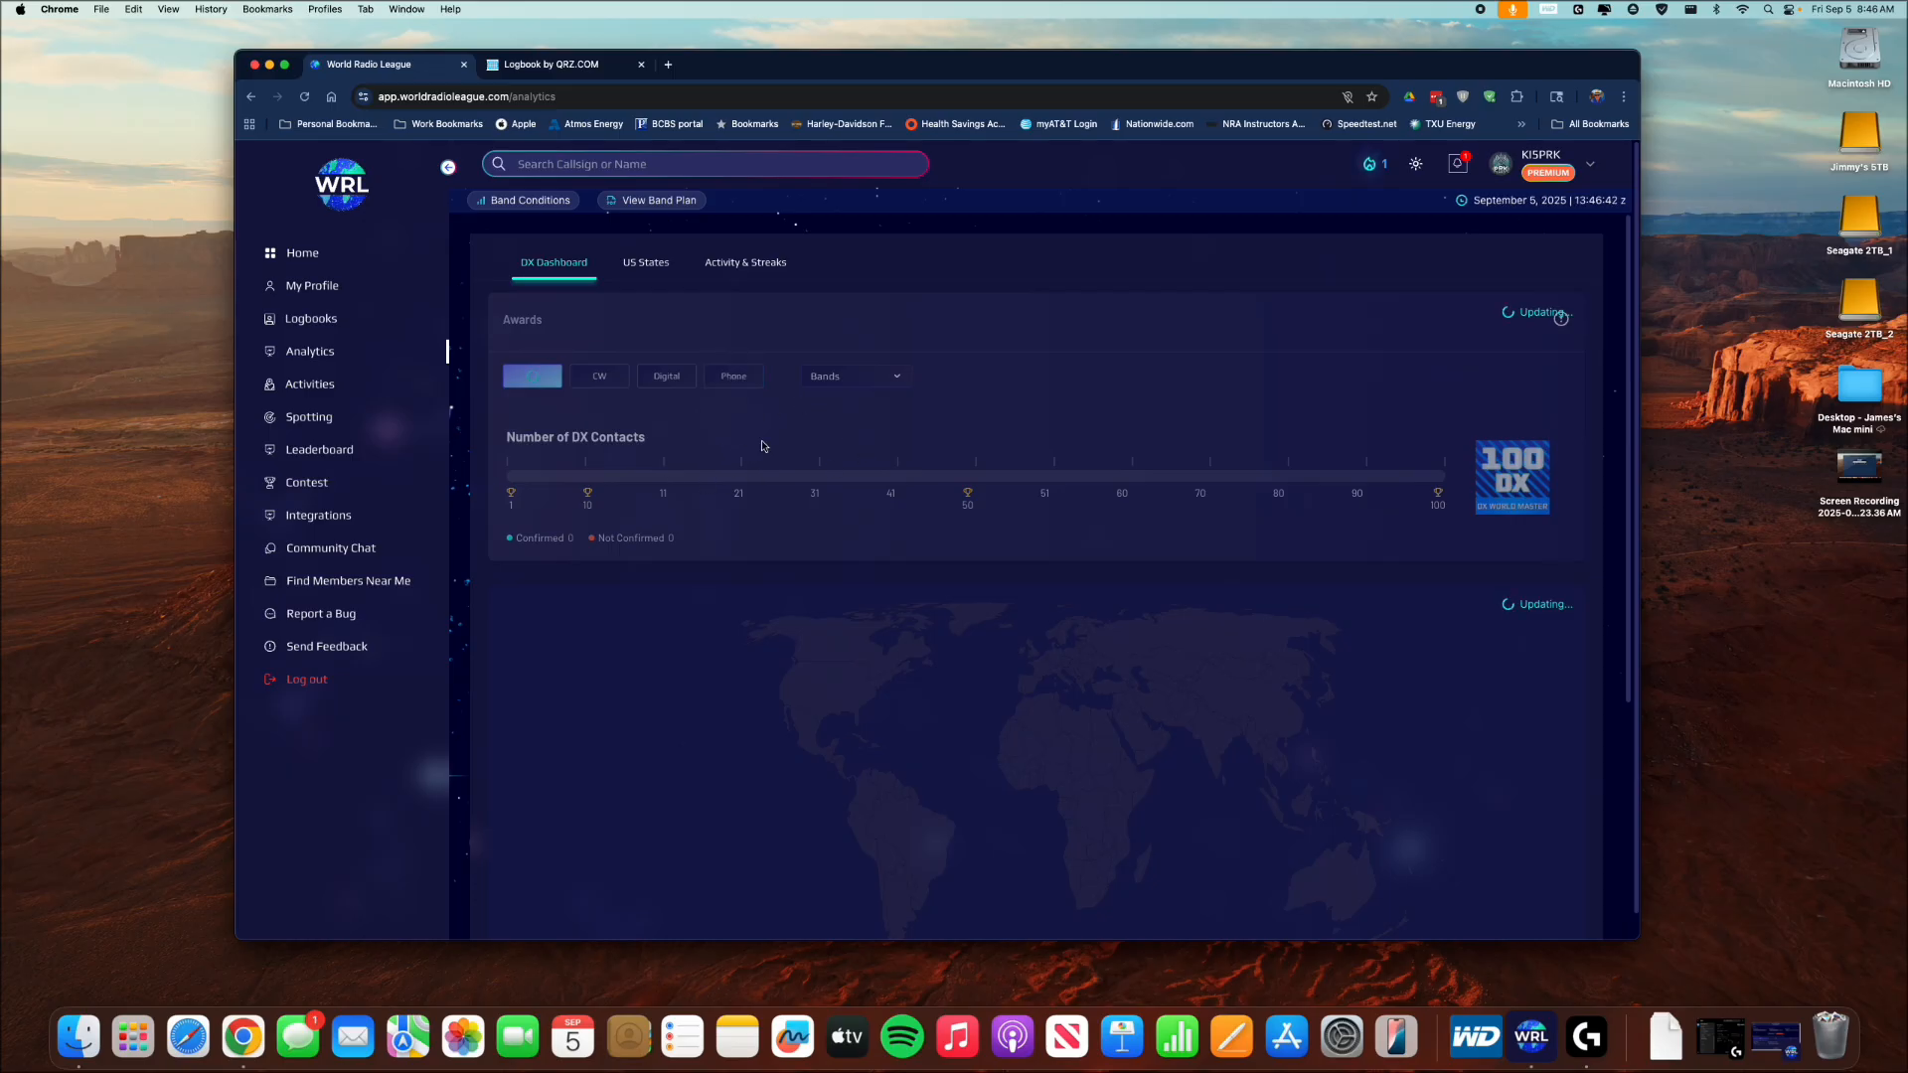
{"action": "left_click", "coordinate": [642, 270]}
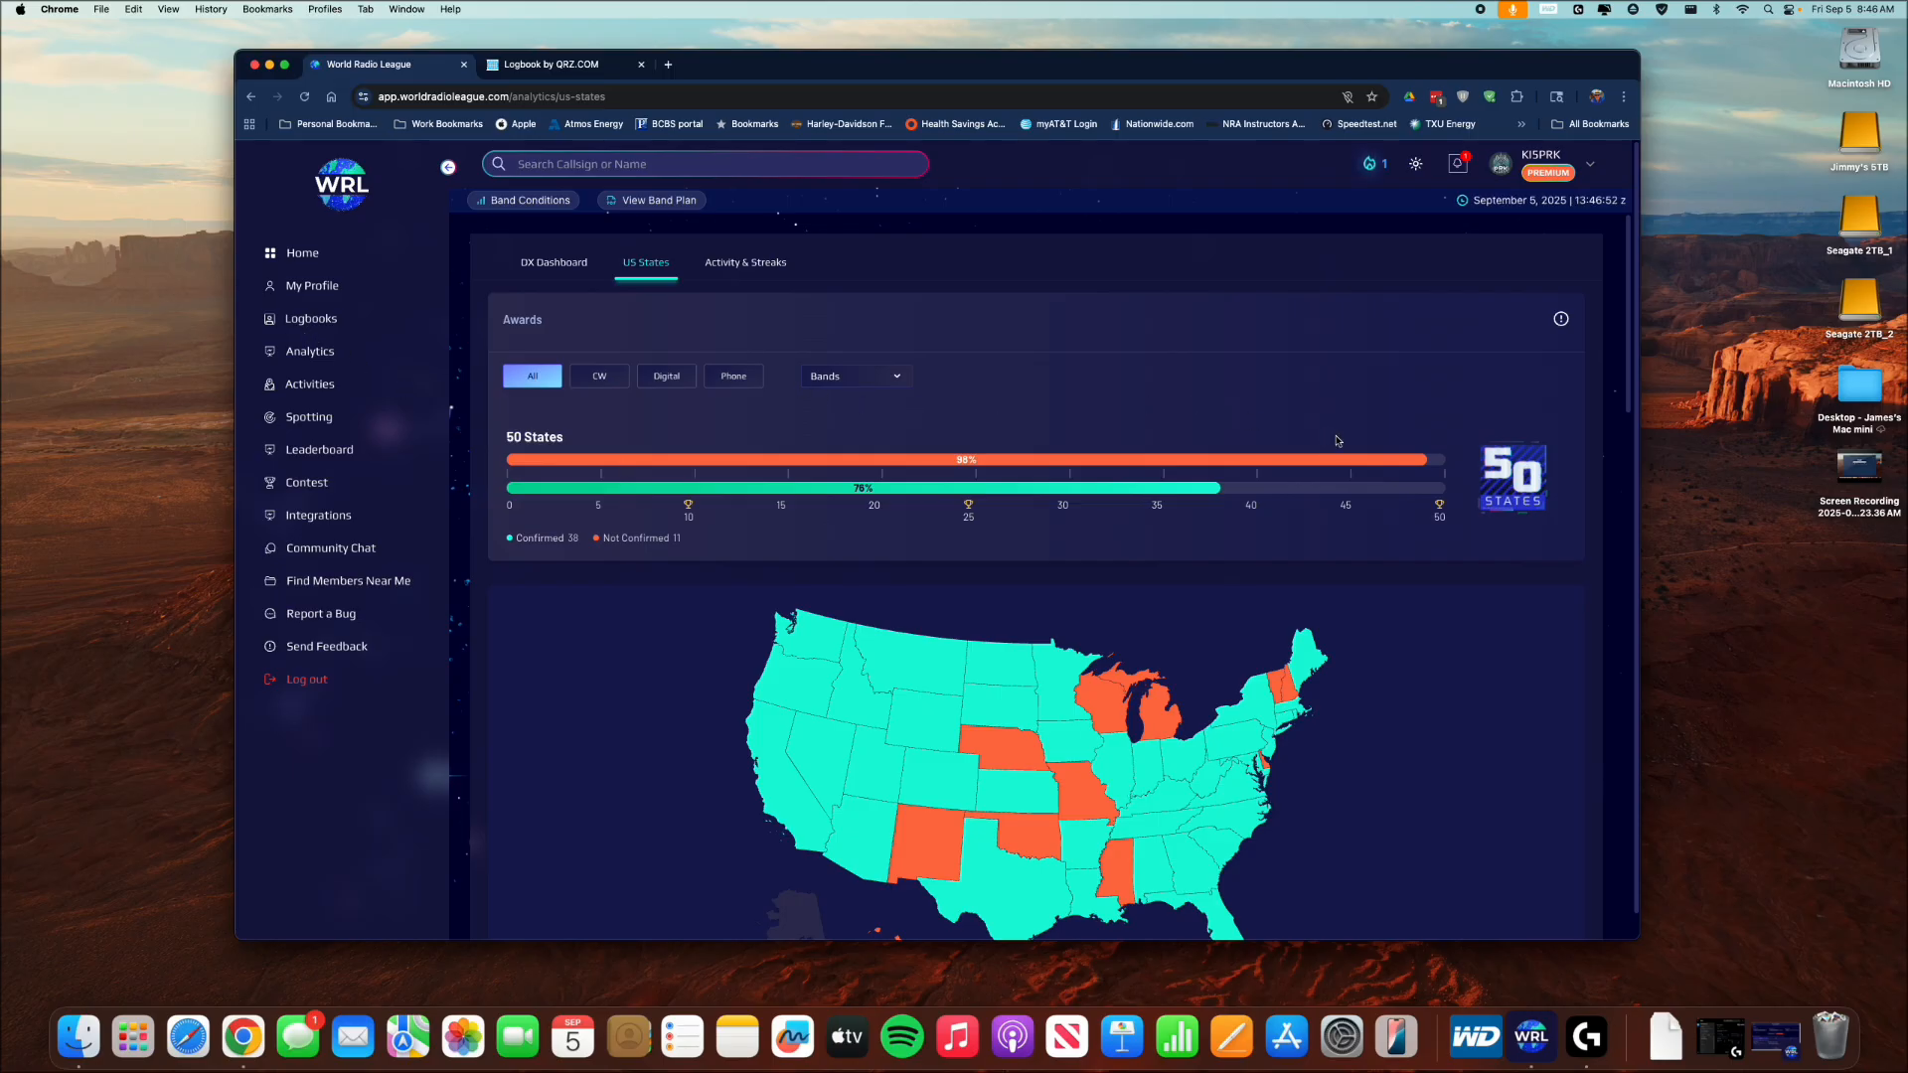
{"action": "scroll", "coordinate": [1434, 661], "scroll_direction": "down", "scroll_amount": 1}
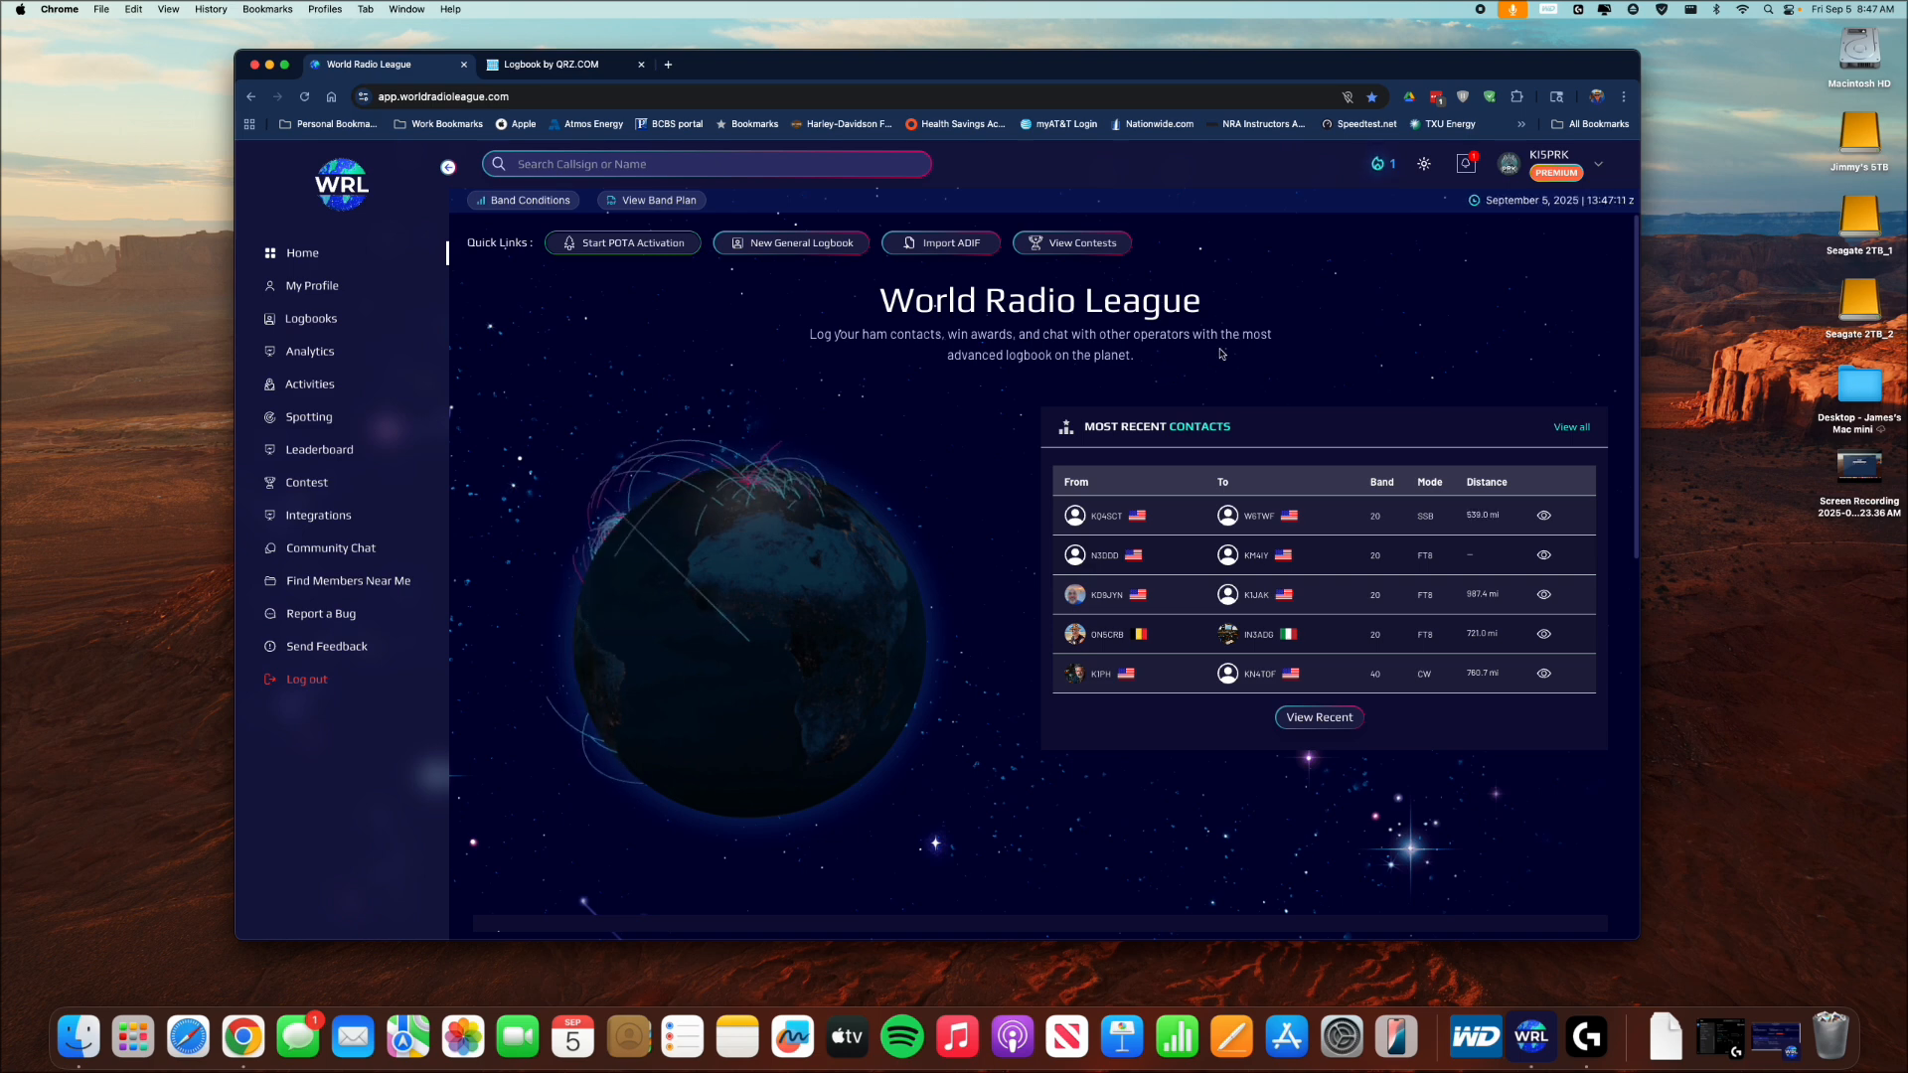
Switch the site to light mode and back to dark mode.
{"action": "left_click", "coordinate": [1423, 167]}
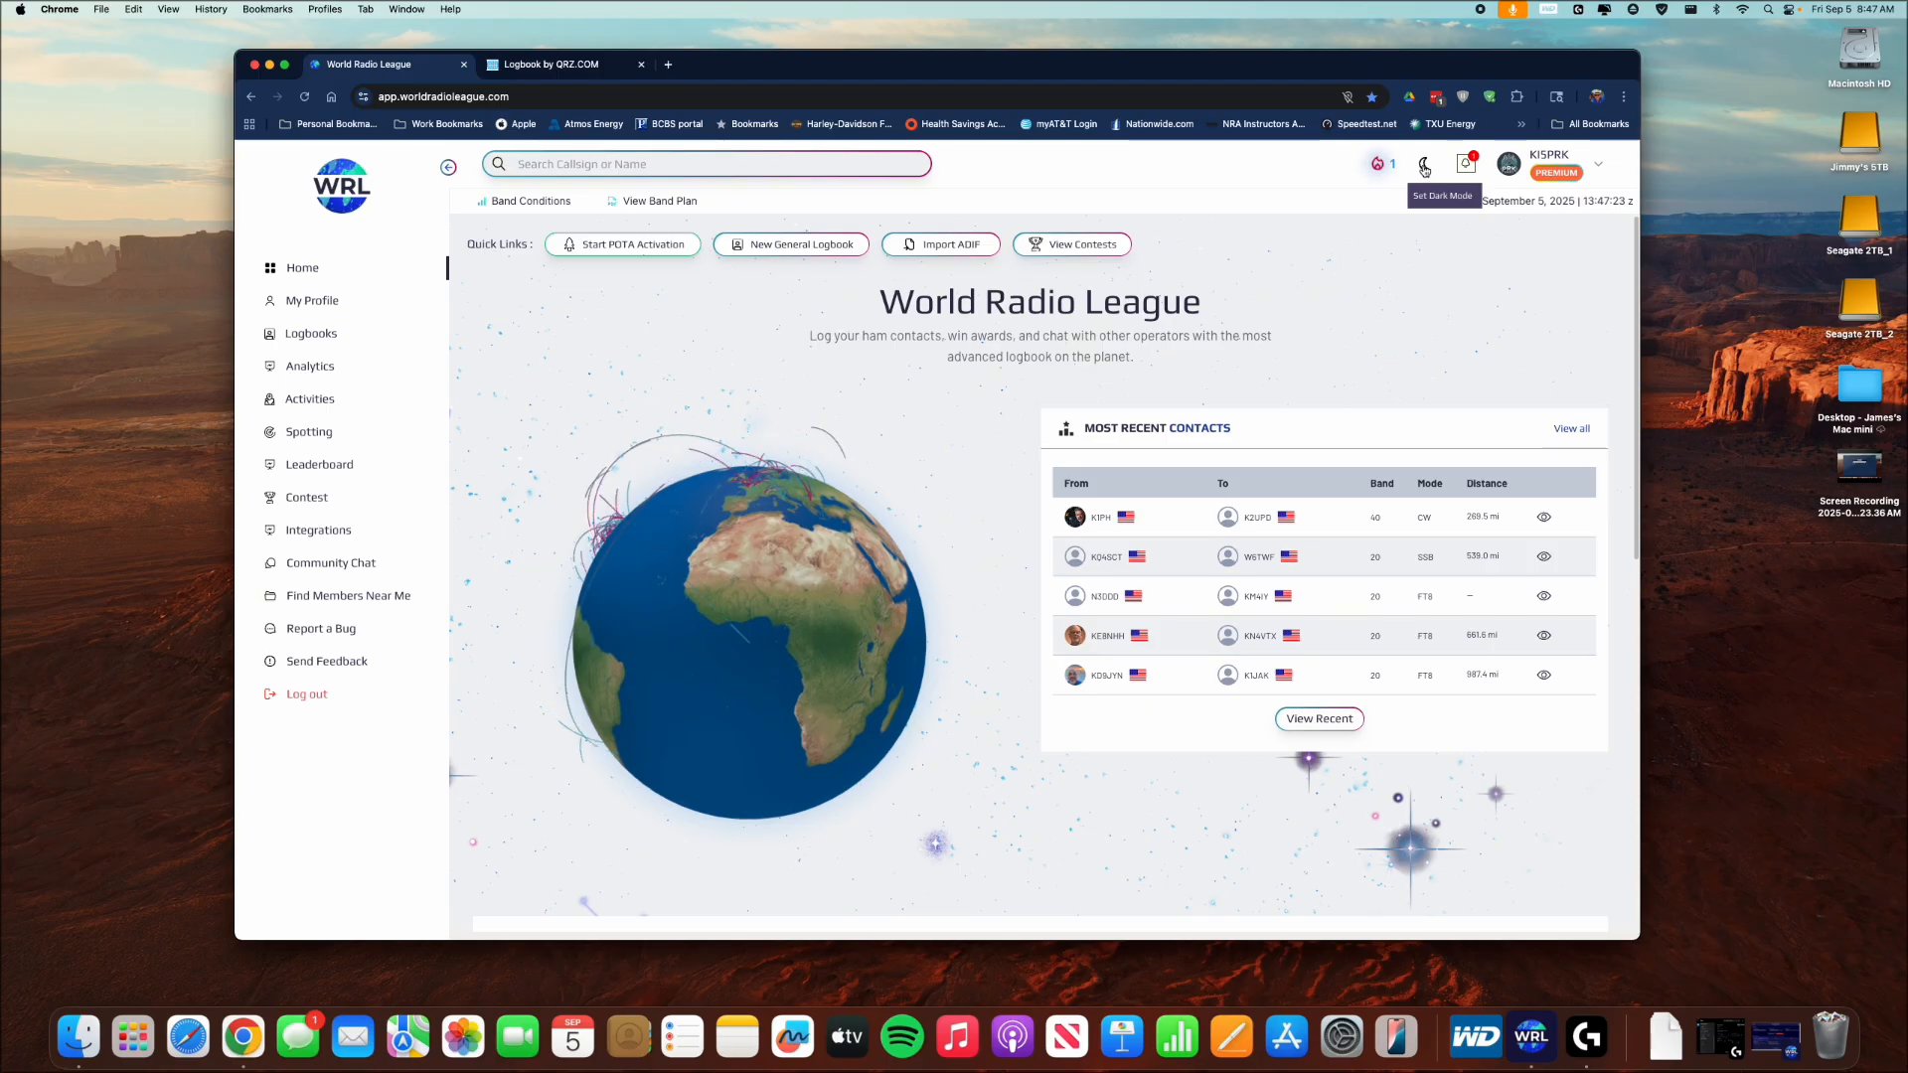
{"action": "left_click", "coordinate": [1425, 169]}
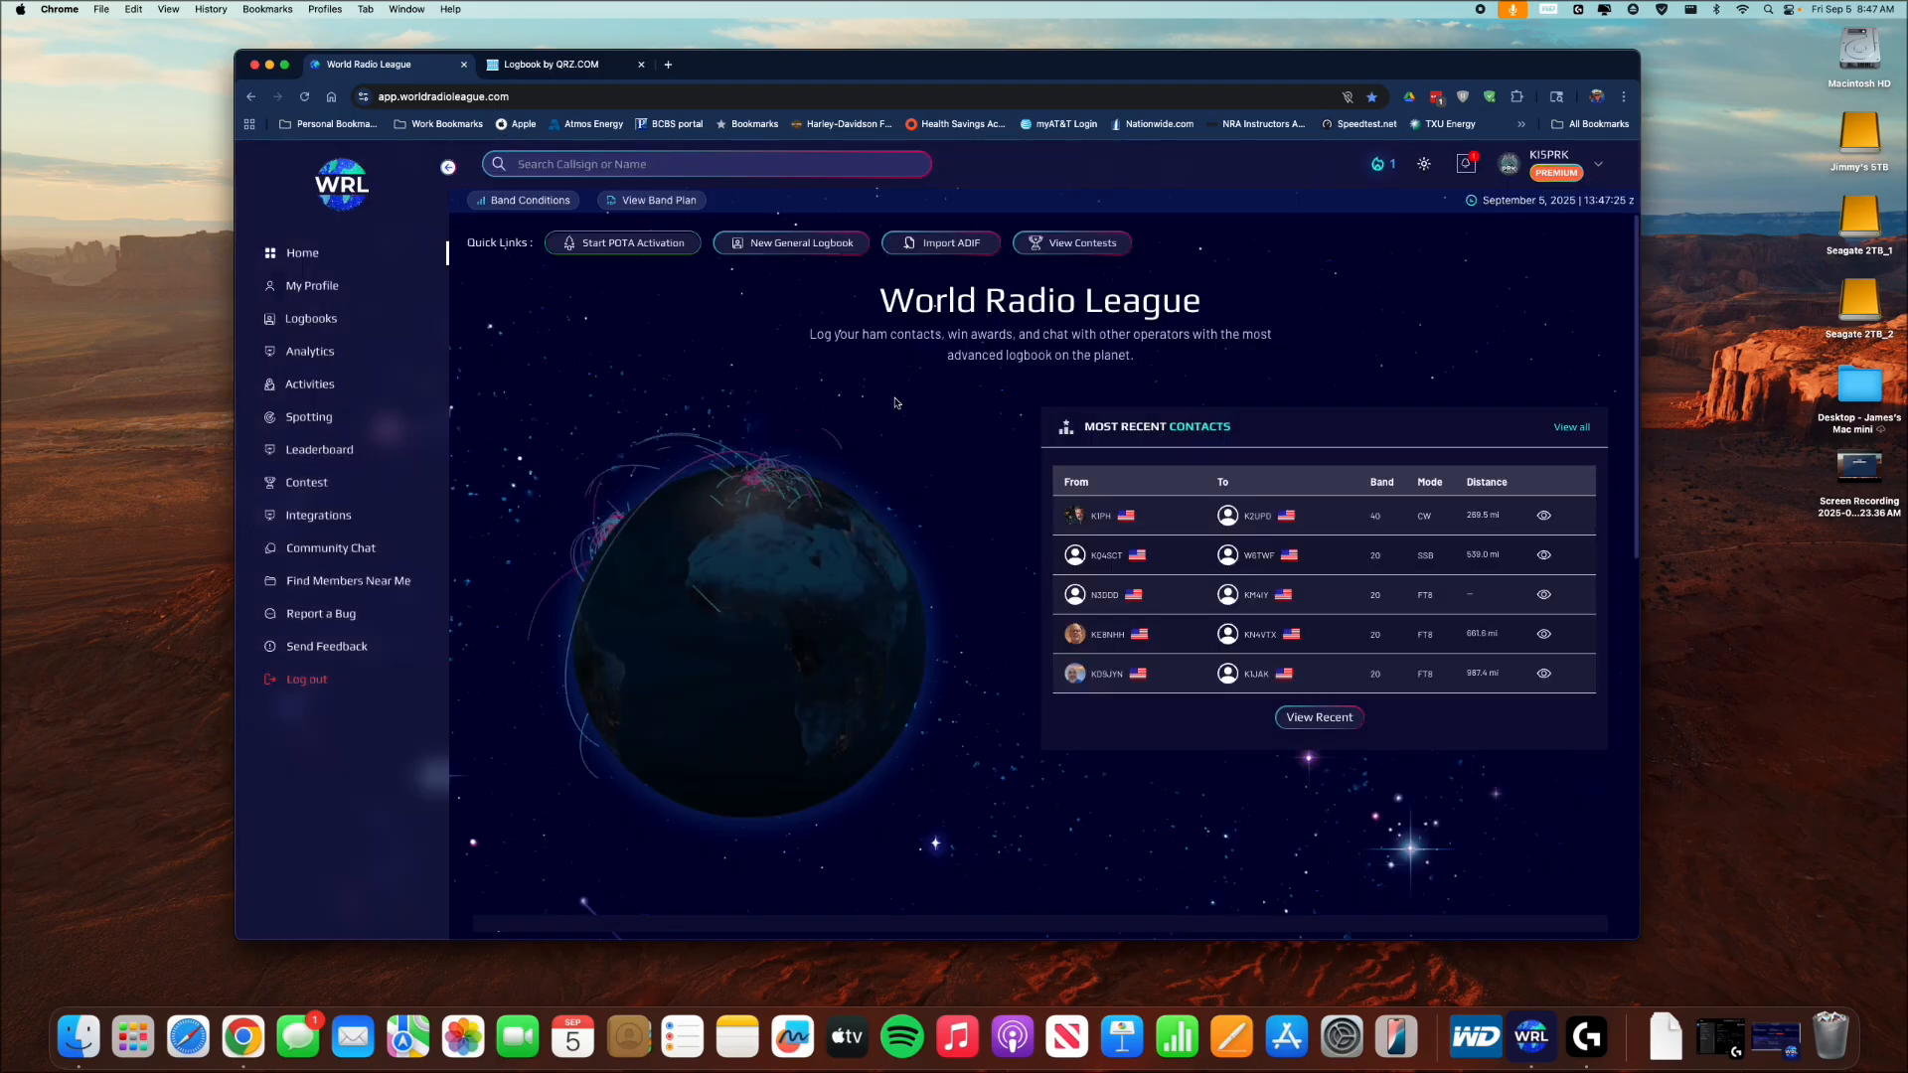